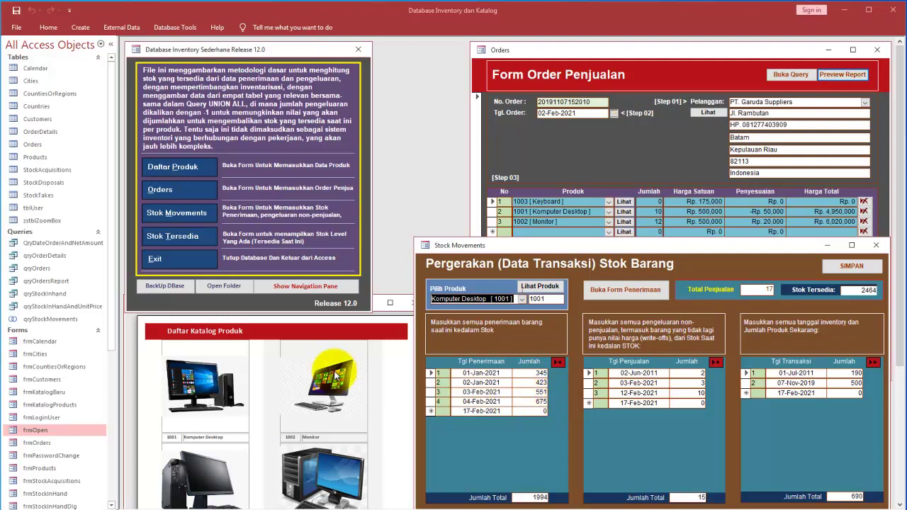
# Step: Preview the rptKatalogProducts catalog report, then bring the Database Inventory menu back to front
pyautogui.click(355, 358)
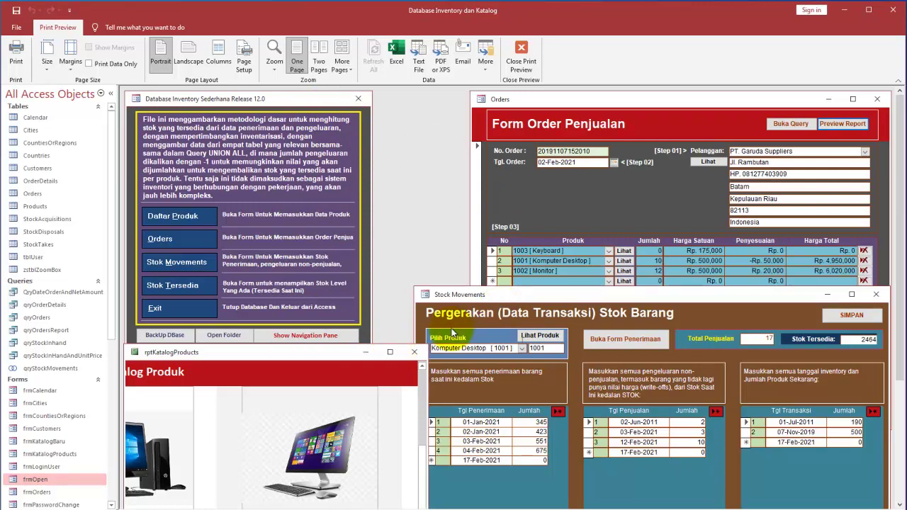
pyautogui.click(336, 108)
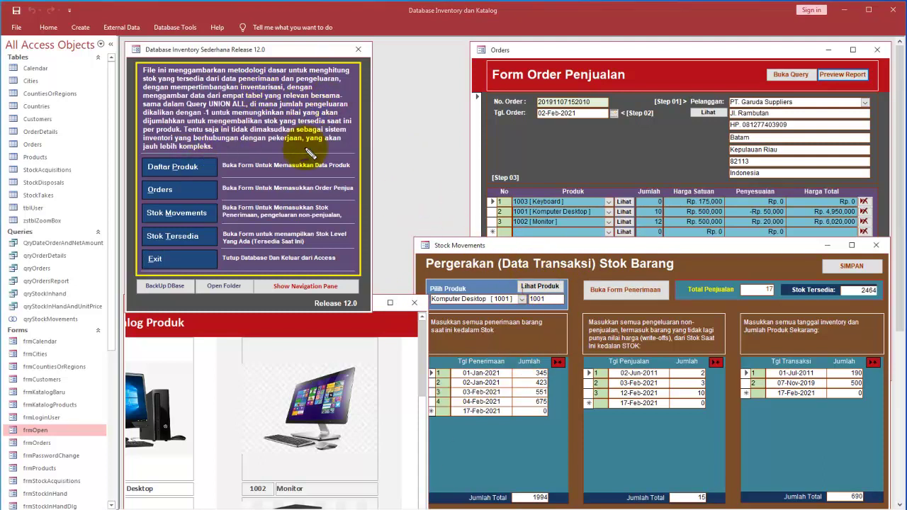
# Step: Ink-mark the Stock Movements form, the Orders form title and the monitor catalog photo
pyautogui.moveTo(491, 231)
pyautogui.mouseDown()
pyautogui.moveTo(421, 248)
pyautogui.moveTo(494, 246)
pyautogui.moveTo(468, 234)
pyautogui.mouseUp()
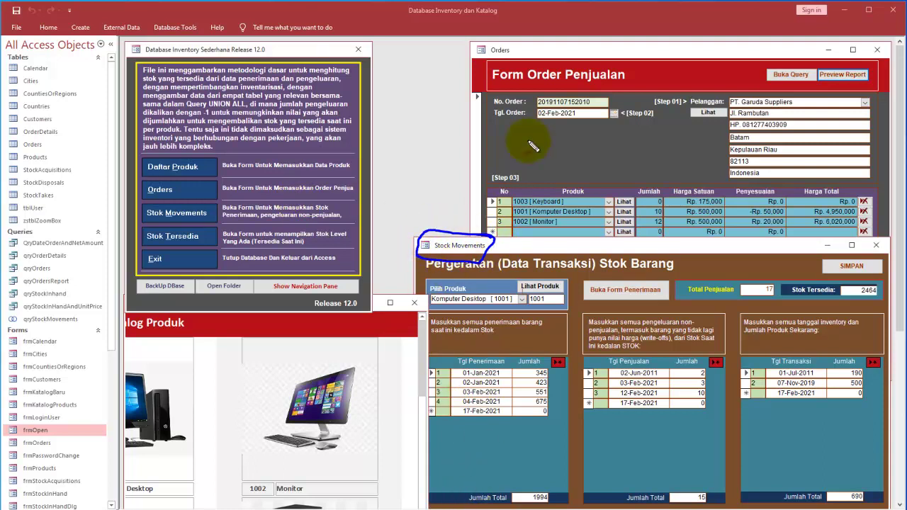
pyautogui.moveTo(521, 55)
pyautogui.mouseDown()
pyautogui.moveTo(500, 40)
pyautogui.moveTo(455, 61)
pyautogui.moveTo(490, 73)
pyautogui.mouseUp()
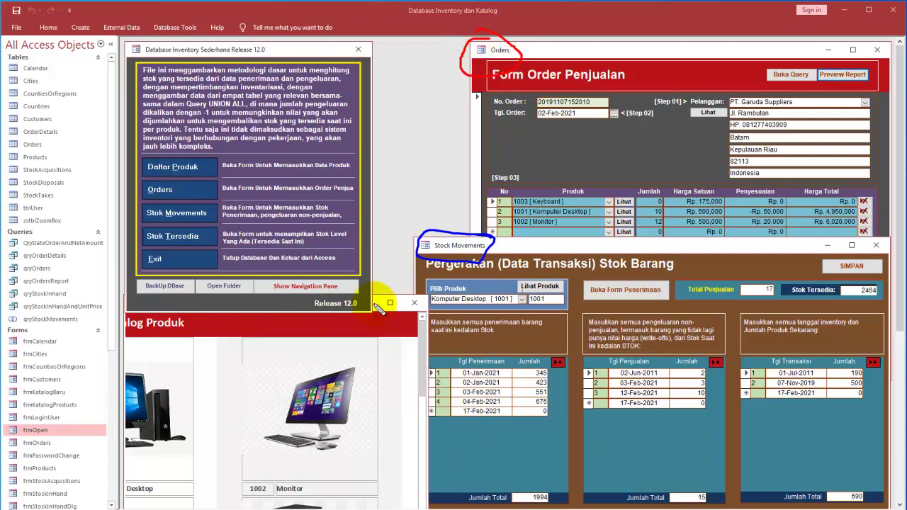
pyautogui.moveTo(371, 352)
pyautogui.mouseDown()
pyautogui.moveTo(284, 486)
pyautogui.moveTo(304, 348)
pyautogui.moveTo(324, 340)
pyautogui.mouseUp()
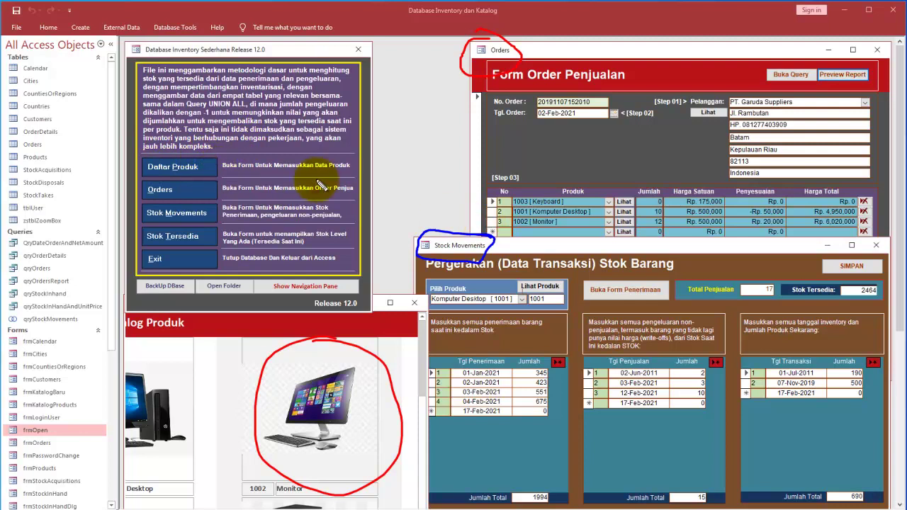
# Step: Tick and circle the menu entries, with arrows linking orders and stock movements to their forms
pyautogui.moveTo(210, 162); pyautogui.dragTo(236, 150)
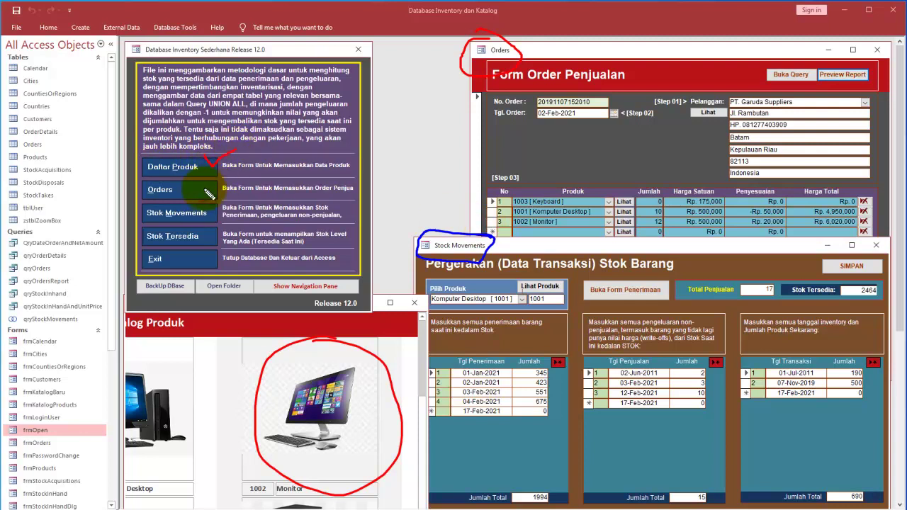
pyautogui.moveTo(205, 188)
pyautogui.mouseDown()
pyautogui.moveTo(435, 119)
pyautogui.moveTo(450, 106)
pyautogui.moveTo(461, 107)
pyautogui.moveTo(457, 126)
pyautogui.mouseUp()
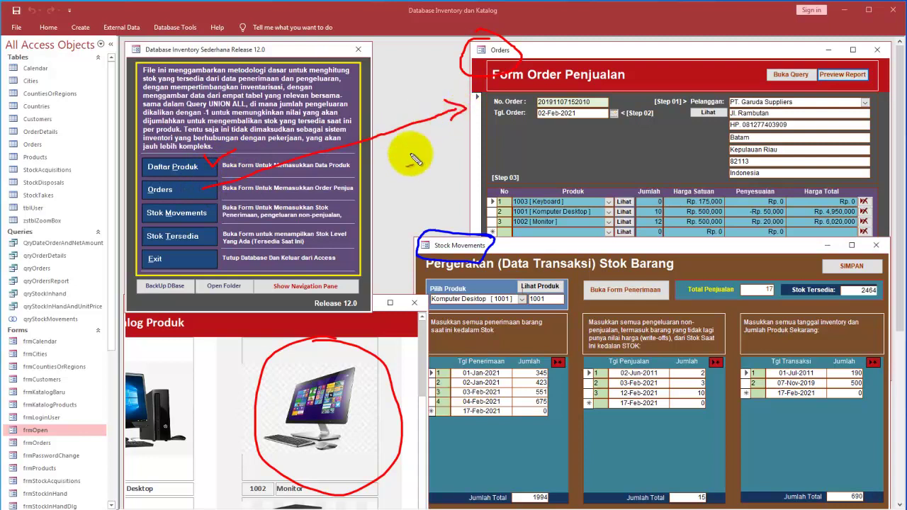
pyautogui.moveTo(209, 214)
pyautogui.mouseDown()
pyautogui.moveTo(399, 264)
pyautogui.moveTo(416, 257)
pyautogui.moveTo(397, 246)
pyautogui.mouseUp()
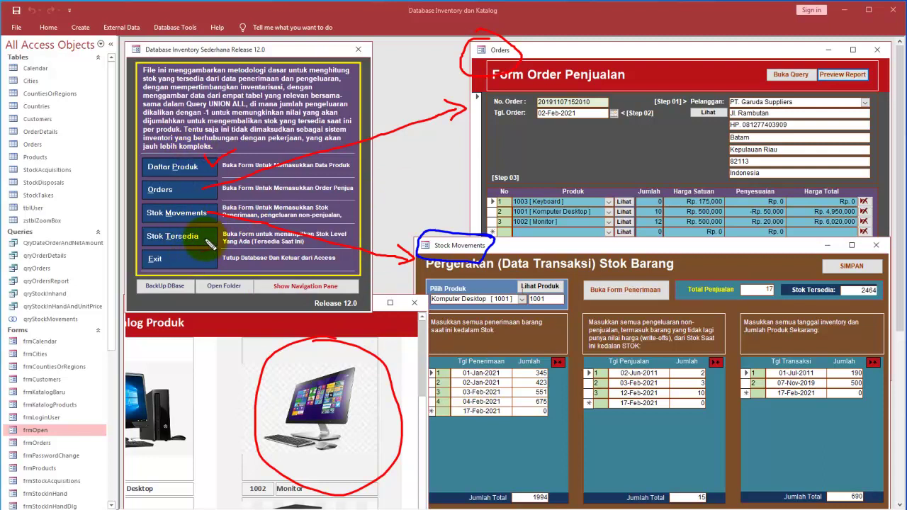
pyautogui.moveTo(206, 229); pyautogui.dragTo(217, 228)
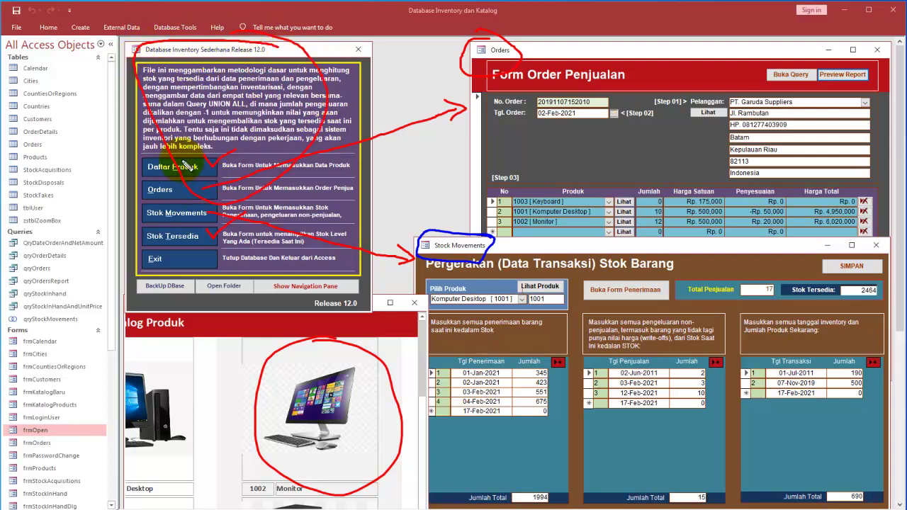
pyautogui.moveTo(212, 139)
pyautogui.mouseDown()
pyautogui.moveTo(111, 263)
pyautogui.moveTo(234, 301)
pyautogui.mouseUp()
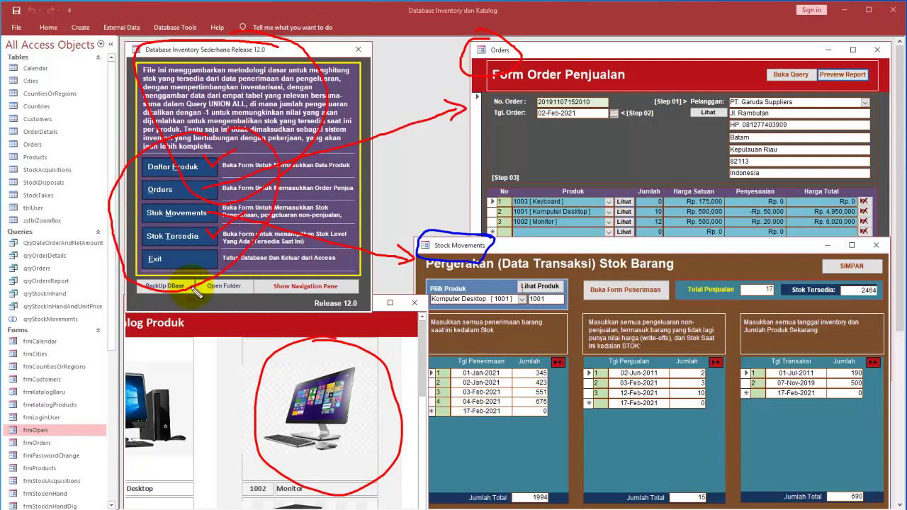
pyautogui.moveTo(181, 268)
pyautogui.mouseDown()
pyautogui.moveTo(149, 278)
pyautogui.moveTo(159, 299)
pyautogui.moveTo(198, 281)
pyautogui.moveTo(252, 291)
pyautogui.moveTo(223, 263)
pyautogui.moveTo(195, 306)
pyautogui.moveTo(250, 303)
pyautogui.mouseUp()
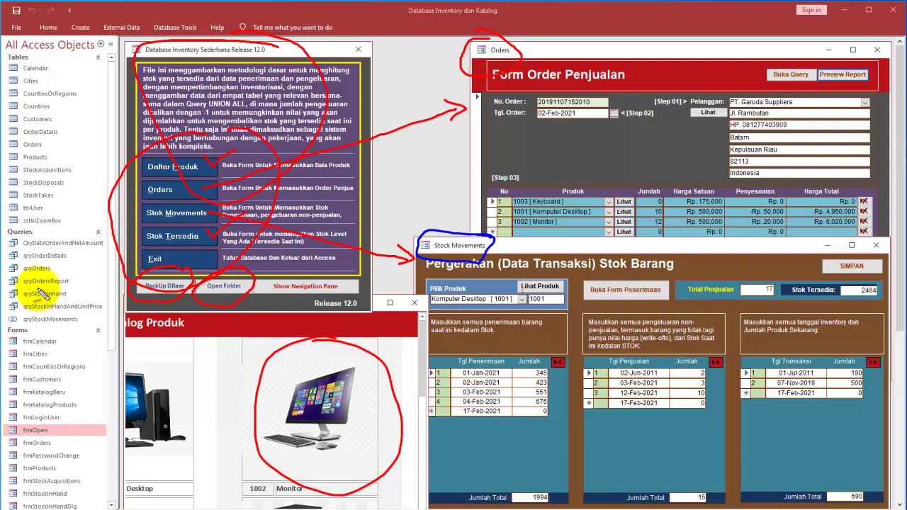
# Step: Tick the tables, queries and forms in the Navigation Pane object list
pyautogui.moveTo(26, 132); pyautogui.dragTo(68, 118)
pyautogui.moveTo(44, 271); pyautogui.dragTo(92, 252)
pyautogui.moveTo(32, 345); pyautogui.dragTo(90, 357)
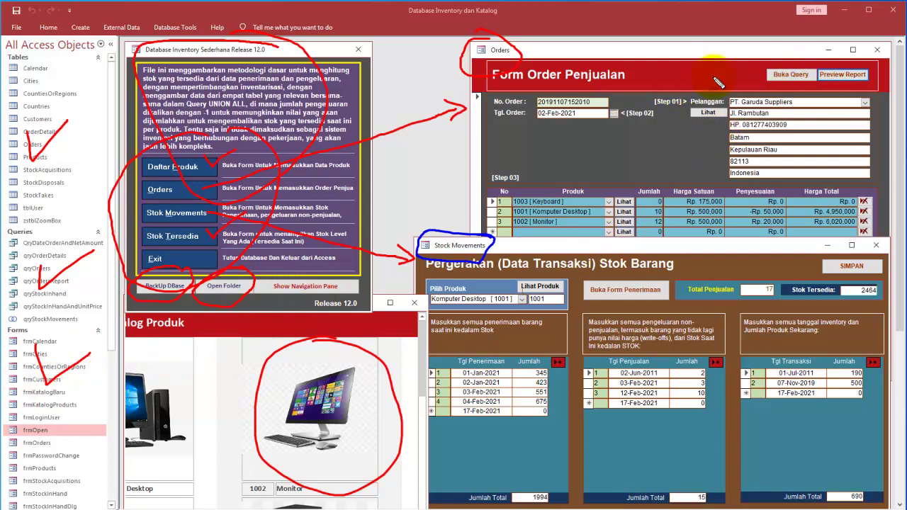
# Step: Circle the order form's Pelanggan customer details and point arrows at Tgl. Order
pyautogui.moveTo(808, 97)
pyautogui.mouseDown()
pyautogui.moveTo(727, 114)
pyautogui.moveTo(815, 131)
pyautogui.moveTo(783, 97)
pyautogui.mouseUp()
pyautogui.moveTo(674, 140)
pyautogui.mouseDown()
pyautogui.moveTo(700, 128)
pyautogui.moveTo(700, 139)
pyautogui.mouseUp()
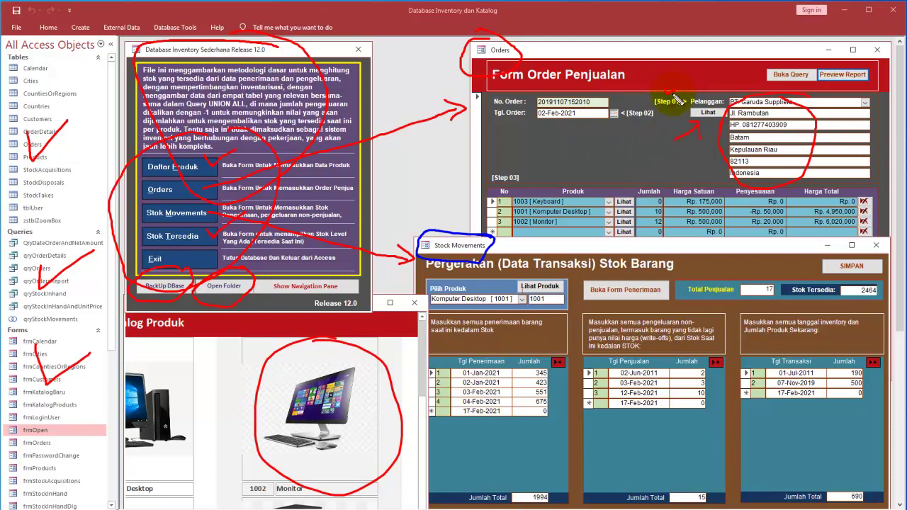
pyautogui.moveTo(633, 129); pyautogui.dragTo(650, 121)
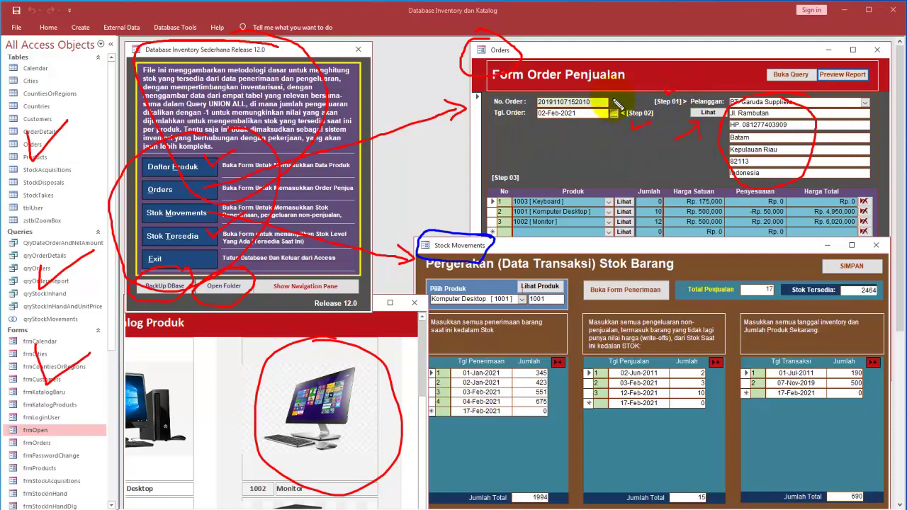
pyautogui.moveTo(511, 139)
pyautogui.mouseDown()
pyautogui.moveTo(550, 128)
pyautogui.moveTo(547, 137)
pyautogui.mouseUp()
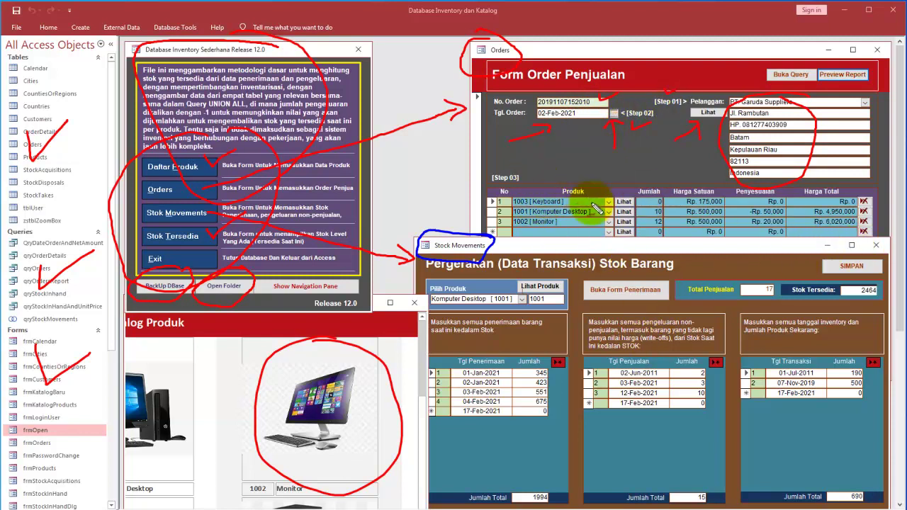
# Step: Mark the Produk column, its catalog photo, the Jumlah, Penyesuaian and Harga Total fields
pyautogui.moveTo(585, 153)
pyautogui.mouseDown()
pyautogui.moveTo(585, 181)
pyautogui.moveTo(597, 170)
pyautogui.mouseUp()
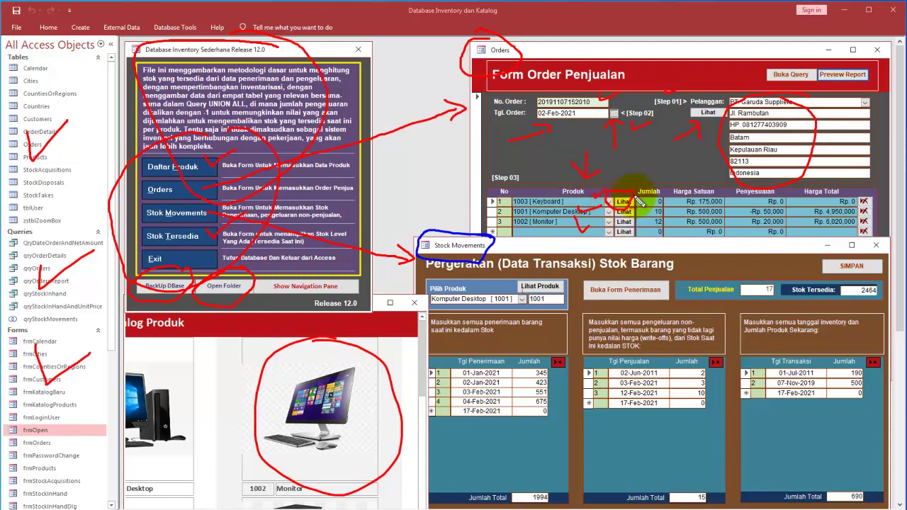
pyautogui.moveTo(623, 207)
pyautogui.mouseDown()
pyautogui.moveTo(385, 375)
pyautogui.moveTo(379, 397)
pyautogui.mouseUp()
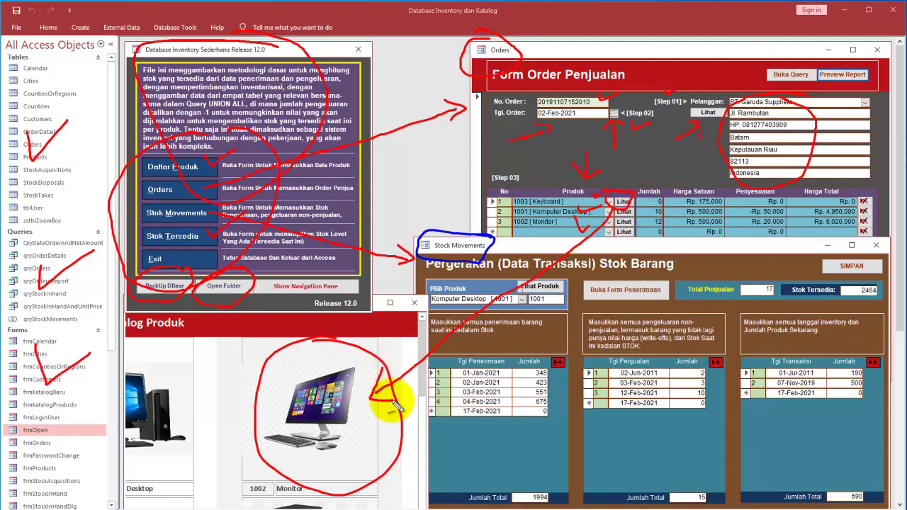
pyautogui.moveTo(663, 206)
pyautogui.mouseDown()
pyautogui.moveTo(652, 196)
pyautogui.moveTo(666, 198)
pyautogui.moveTo(656, 209)
pyautogui.mouseUp()
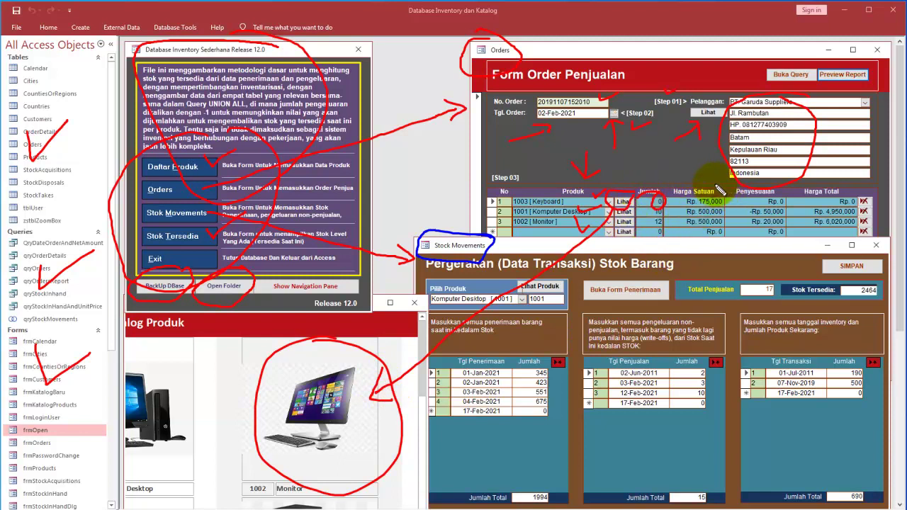
pyautogui.moveTo(785, 197)
pyautogui.mouseDown()
pyautogui.moveTo(753, 201)
pyautogui.moveTo(754, 231)
pyautogui.moveTo(782, 212)
pyautogui.moveTo(784, 197)
pyautogui.mouseUp()
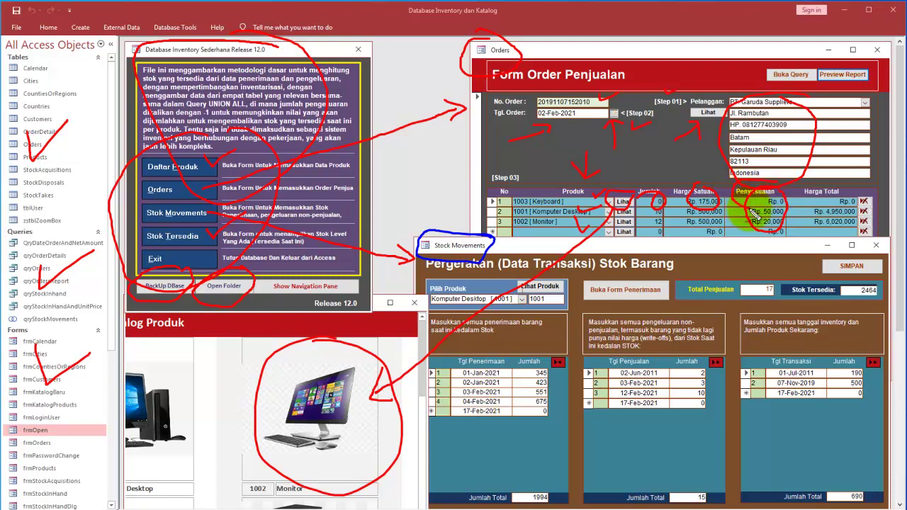
pyautogui.moveTo(797, 204)
pyautogui.mouseDown()
pyautogui.moveTo(854, 181)
pyautogui.moveTo(815, 174)
pyautogui.moveTo(840, 200)
pyautogui.mouseUp()
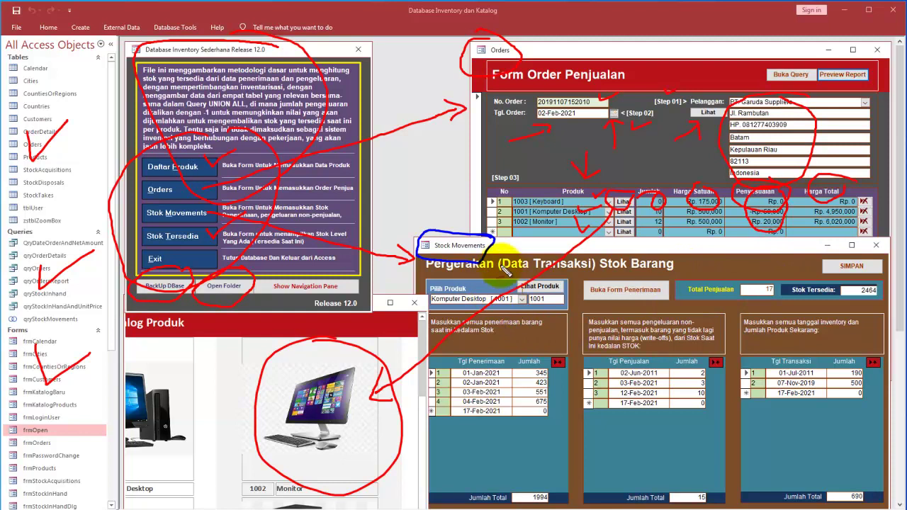
# Step: Underline the stock form title, circle Komputer Desktop [1001], then clear all ink
pyautogui.moveTo(668, 268)
pyautogui.mouseDown()
pyautogui.moveTo(641, 241)
pyautogui.moveTo(597, 274)
pyautogui.mouseUp()
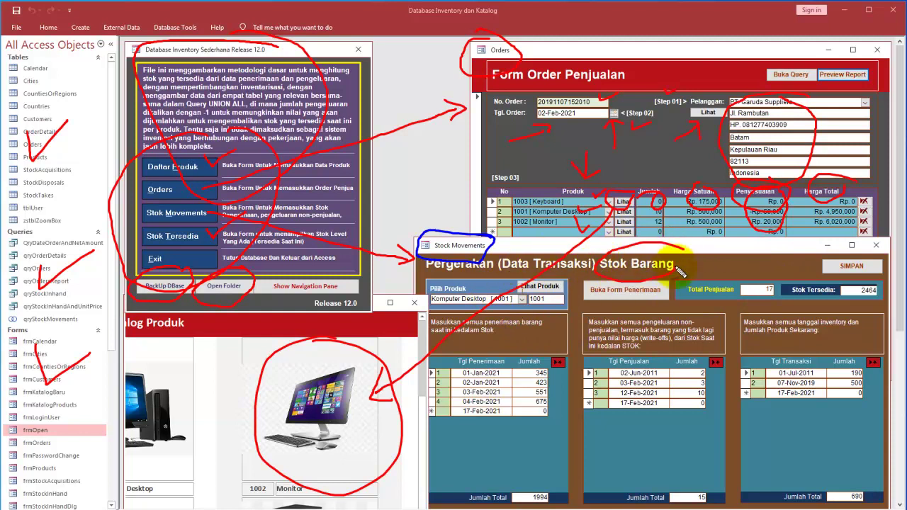
pyautogui.moveTo(509, 296)
pyautogui.mouseDown()
pyautogui.moveTo(415, 302)
pyautogui.moveTo(506, 301)
pyautogui.moveTo(459, 294)
pyautogui.moveTo(486, 325)
pyautogui.mouseUp()
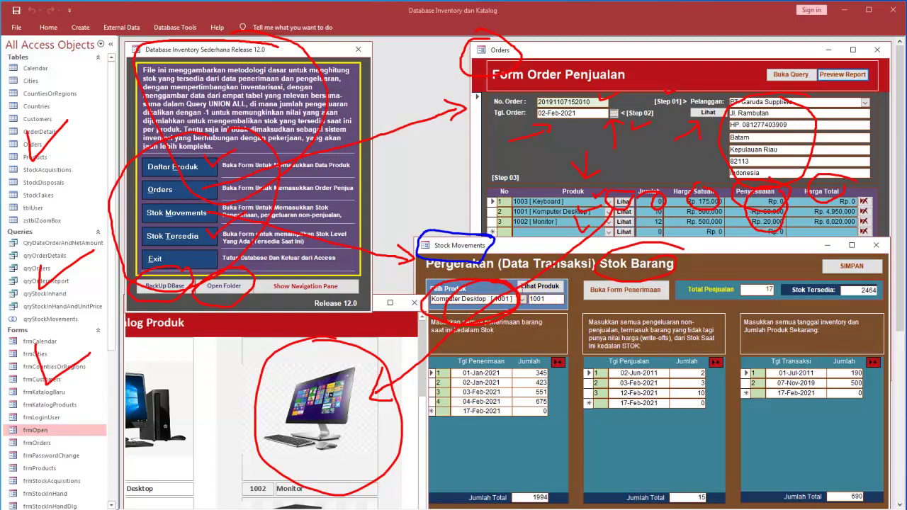
pyautogui.press('Escape')
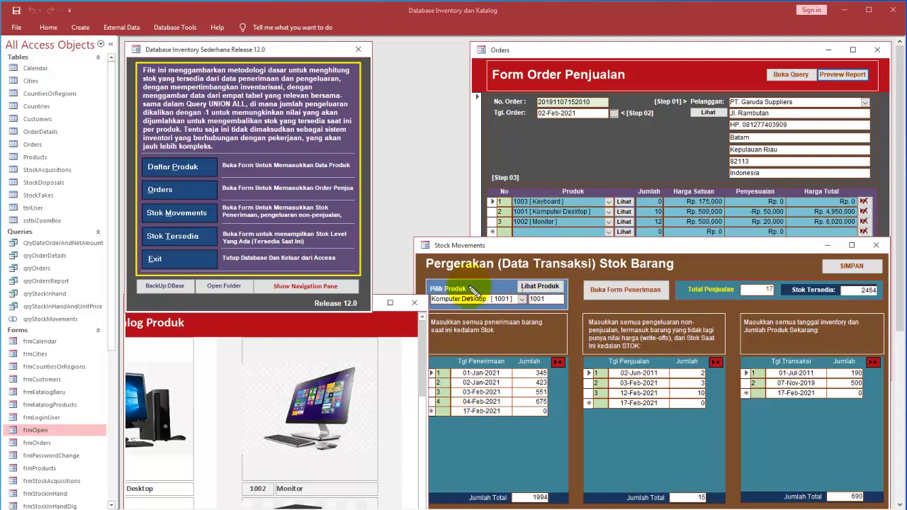
# Step: Point out the chosen product Komputer Desktop [1001] and link it to its catalog photo
pyautogui.moveTo(508, 309); pyautogui.dragTo(511, 331)
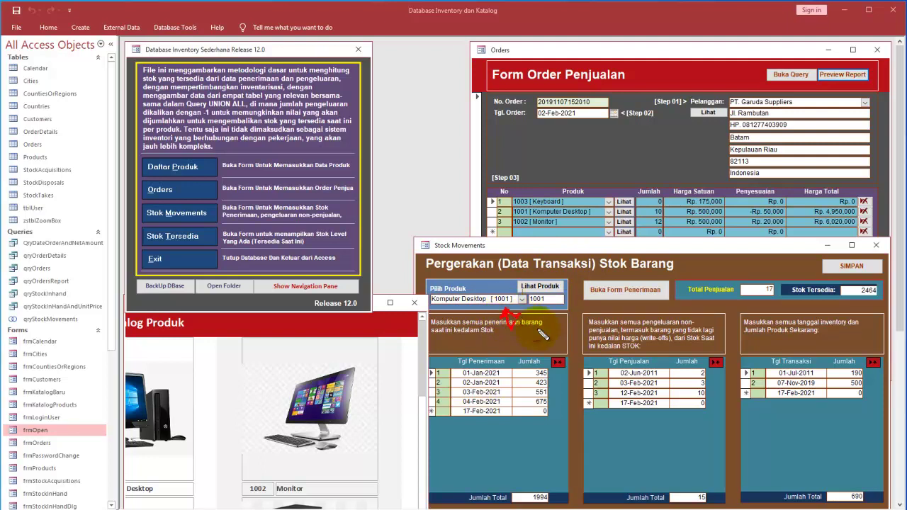
pyautogui.moveTo(551, 283)
pyautogui.mouseDown()
pyautogui.moveTo(523, 290)
pyautogui.moveTo(533, 291)
pyautogui.mouseUp()
pyautogui.moveTo(489, 248)
pyautogui.mouseDown()
pyautogui.moveTo(399, 257)
pyautogui.moveTo(361, 341)
pyautogui.moveTo(377, 349)
pyautogui.moveTo(245, 376)
pyautogui.moveTo(385, 373)
pyautogui.moveTo(358, 346)
pyautogui.mouseUp()
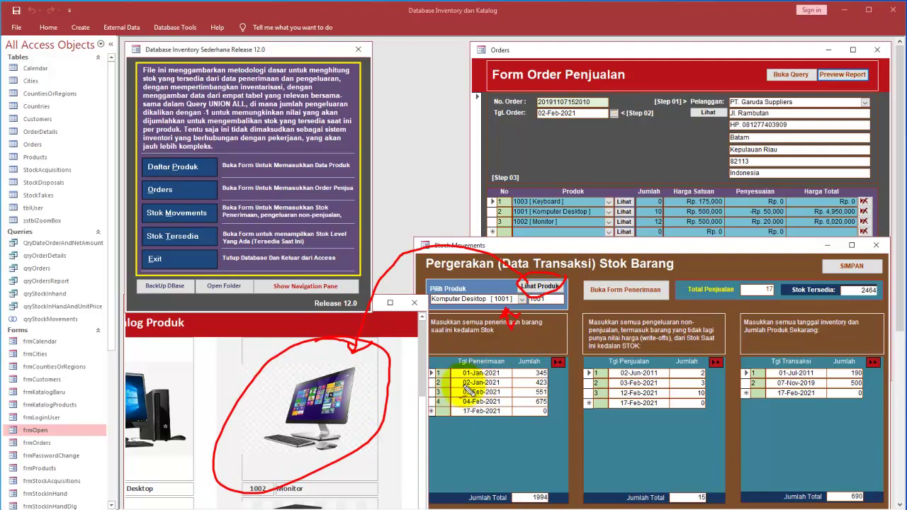
# Step: Mark the Tgl Penerimaan, Tgl Penjualan and Tgl Transaksi stock-take lists, then clear the ink
pyautogui.moveTo(504, 434)
pyautogui.mouseDown()
pyautogui.moveTo(504, 455)
pyautogui.moveTo(504, 433)
pyautogui.mouseUp()
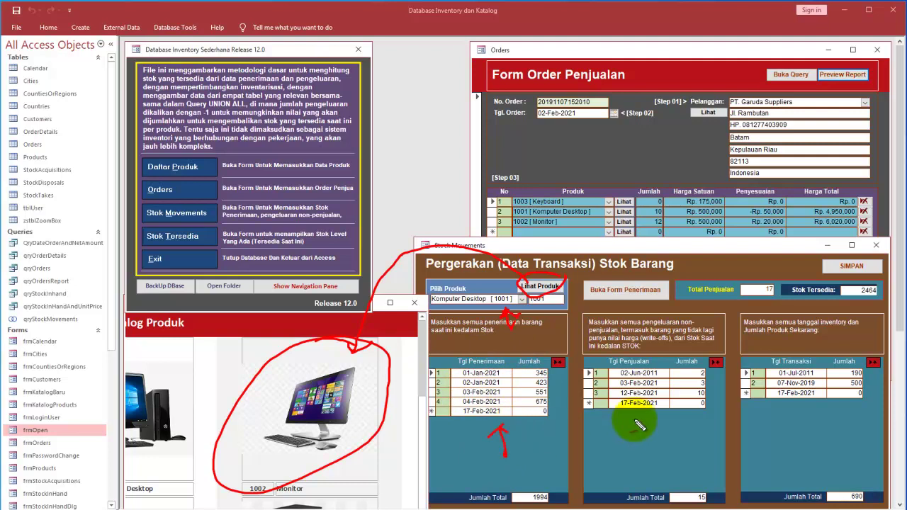
pyautogui.moveTo(632, 415)
pyautogui.mouseDown()
pyautogui.moveTo(630, 449)
pyautogui.moveTo(628, 415)
pyautogui.moveTo(650, 423)
pyautogui.mouseUp()
pyautogui.moveTo(654, 362)
pyautogui.mouseDown()
pyautogui.moveTo(583, 371)
pyautogui.moveTo(654, 365)
pyautogui.mouseUp()
pyautogui.moveTo(462, 365)
pyautogui.mouseDown()
pyautogui.moveTo(521, 366)
pyautogui.moveTo(460, 360)
pyautogui.mouseUp()
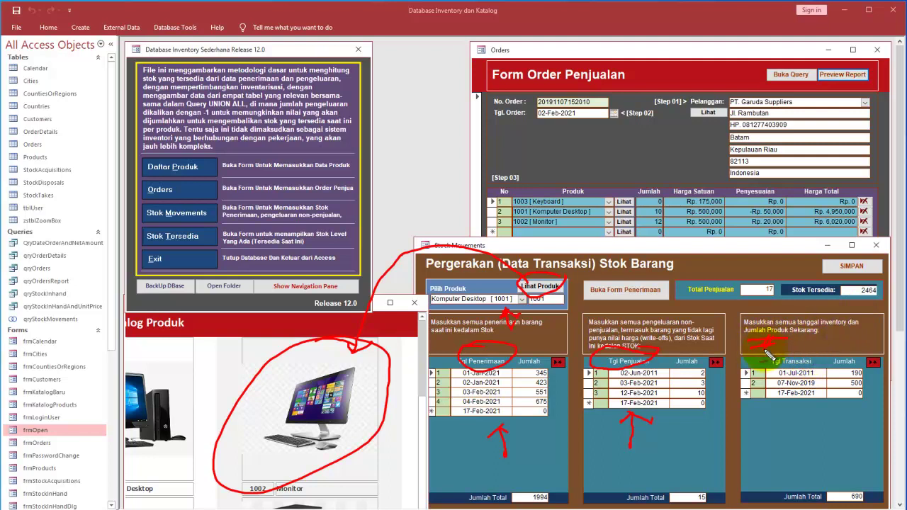
pyautogui.moveTo(801, 408); pyautogui.dragTo(808, 420)
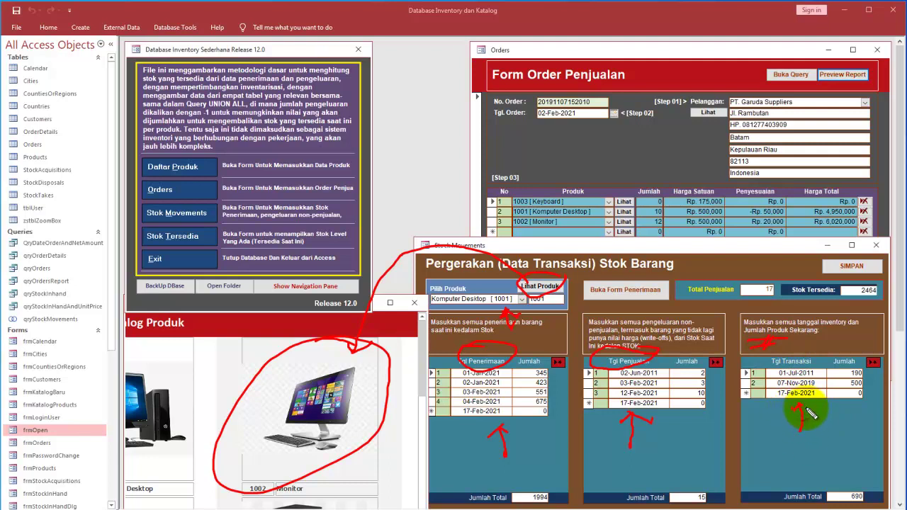
pyautogui.moveTo(786, 324)
pyautogui.mouseDown()
pyautogui.moveTo(801, 430)
pyautogui.moveTo(870, 336)
pyautogui.mouseUp()
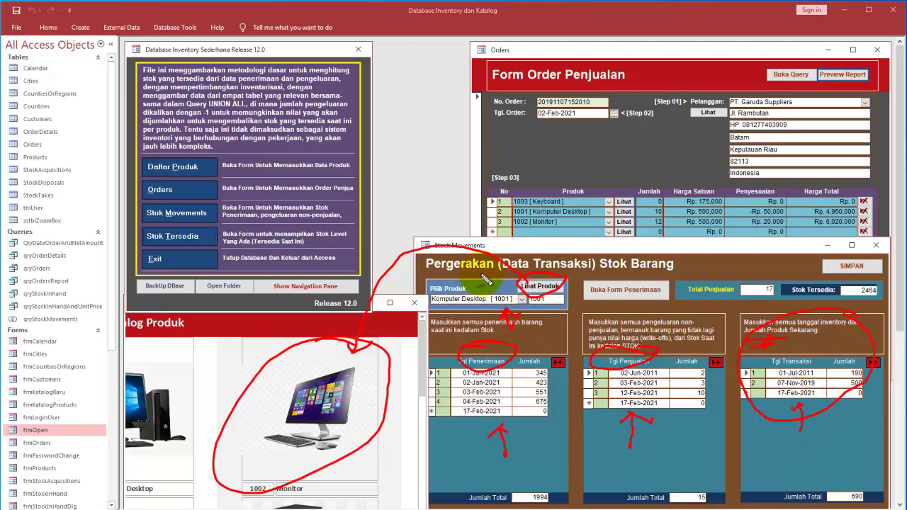
pyautogui.moveTo(450, 273)
pyautogui.mouseDown()
pyautogui.moveTo(496, 303)
pyautogui.moveTo(510, 277)
pyautogui.mouseUp()
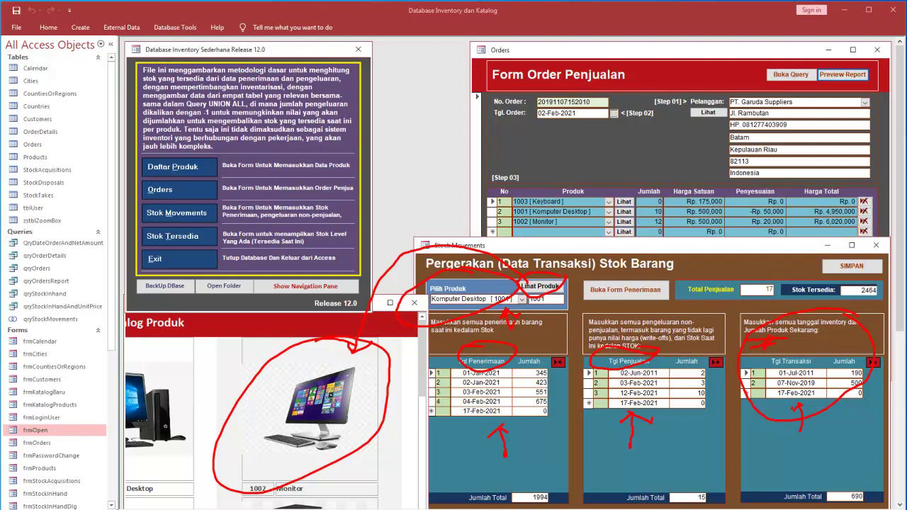
pyautogui.press('e')
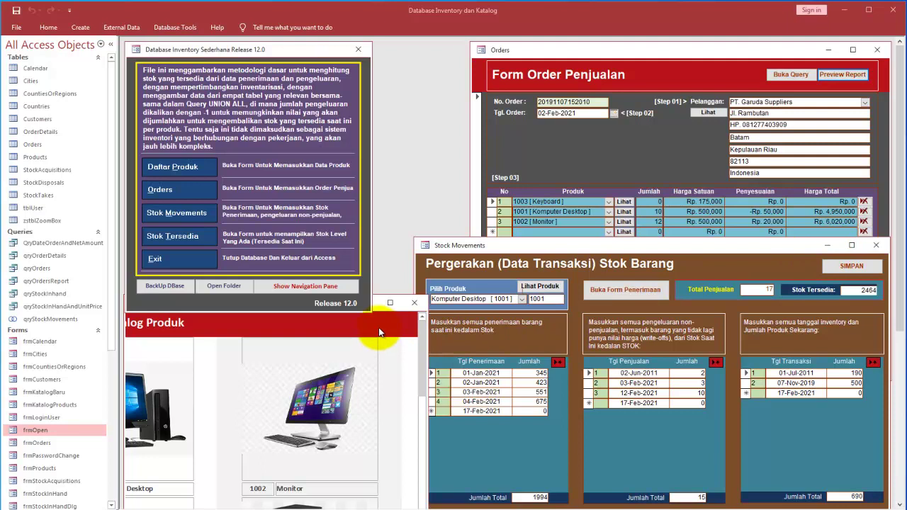
# Step: Close rptKatalogProducts, the Stock Movements and Orders forms, and the main menu
pyautogui.click(413, 305)
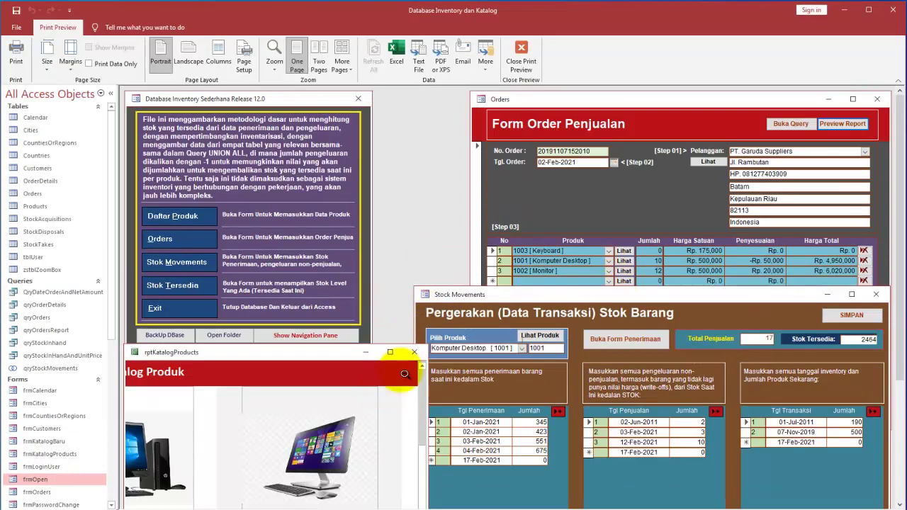
pyautogui.click(416, 351)
pyautogui.click(876, 245)
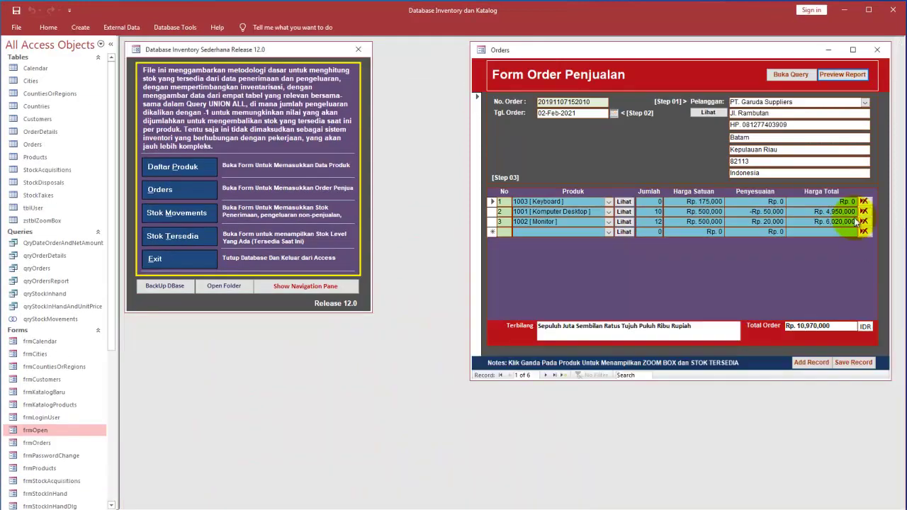
pyautogui.click(877, 51)
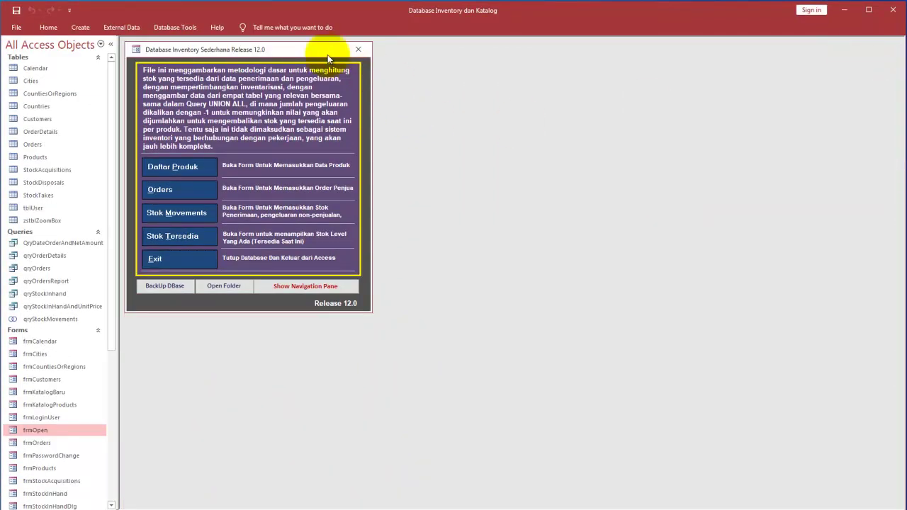
pyautogui.click(357, 51)
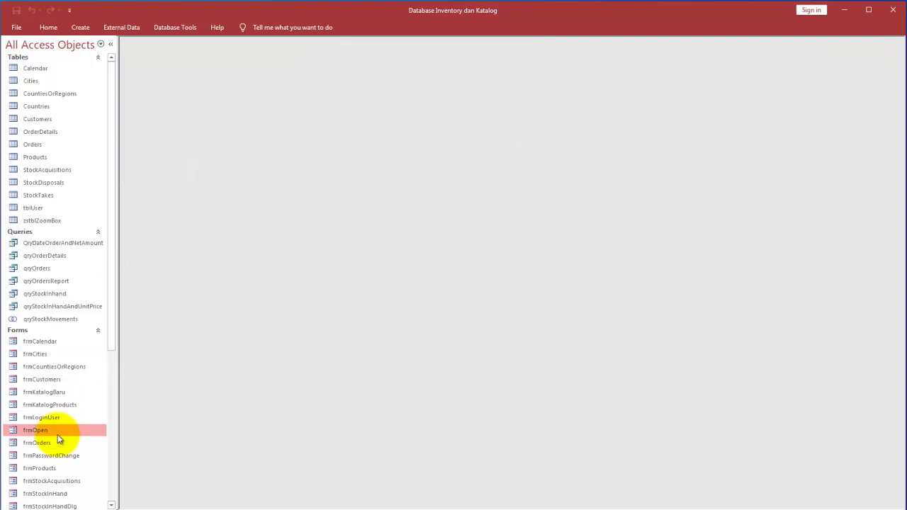
# Step: Open frmOpen from the navigation pane and go to the Daftar Produk inventory list
pyautogui.doubleClick(57, 432)
pyautogui.moveTo(391, 111); pyautogui.dragTo(445, 116)
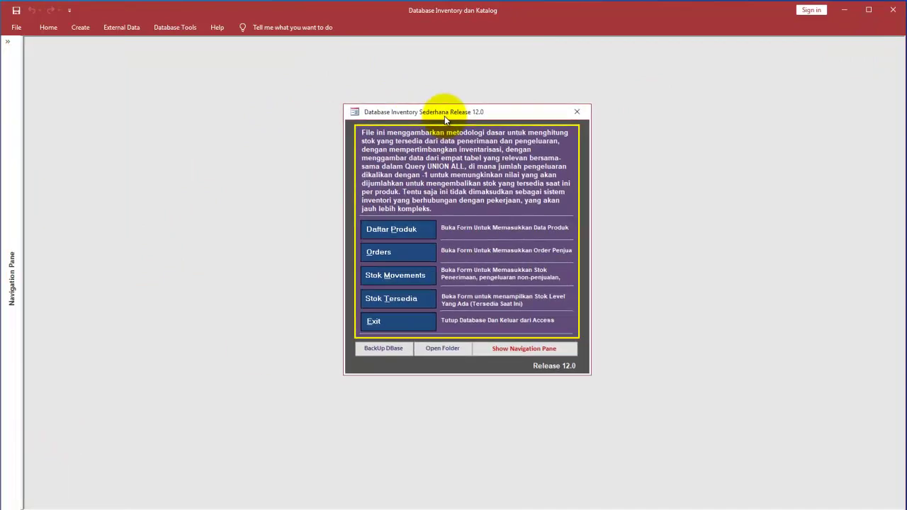
pyautogui.click(410, 229)
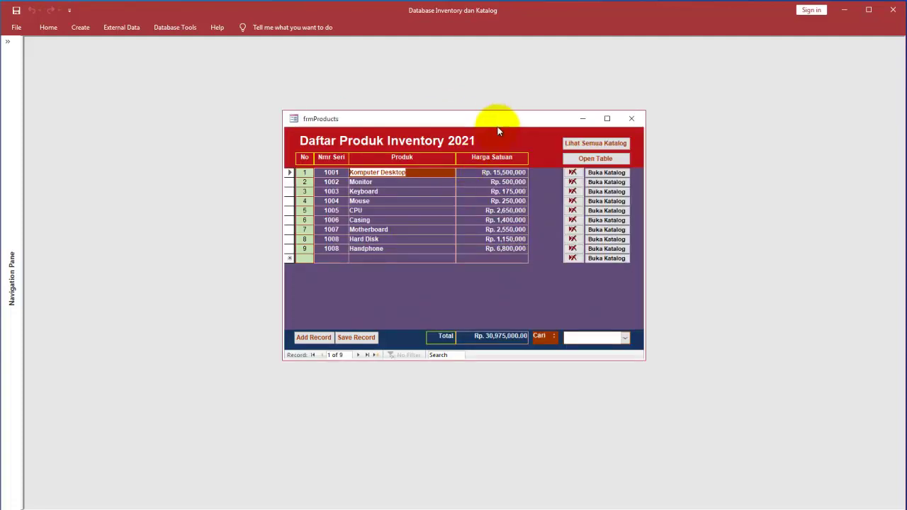
pyautogui.moveTo(498, 123); pyautogui.dragTo(511, 117)
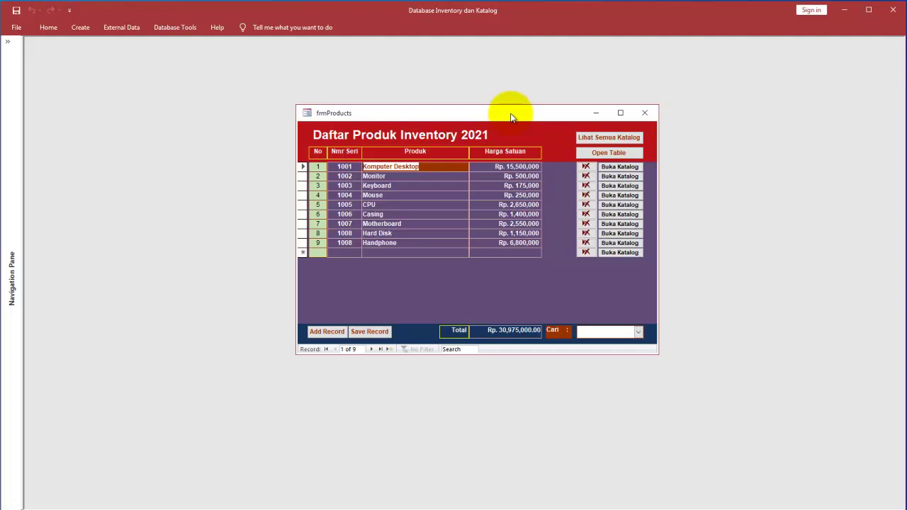
pyautogui.click(353, 176)
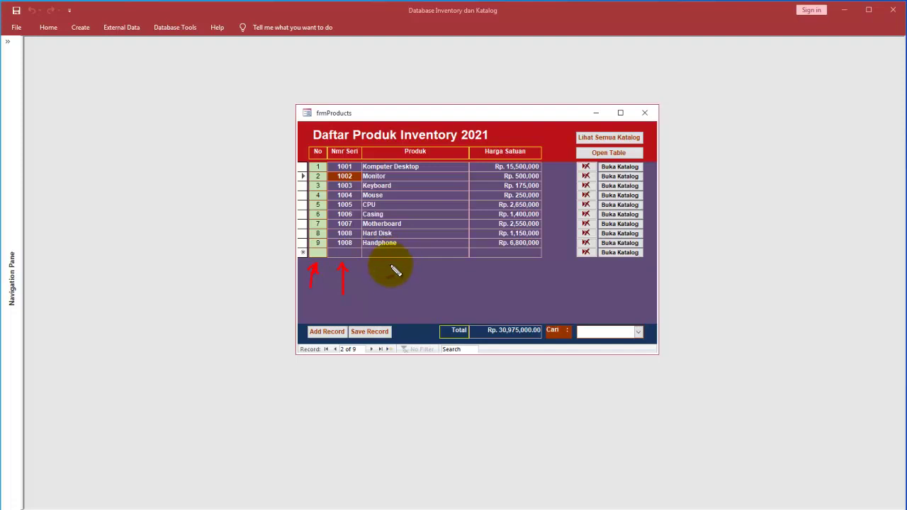
pyautogui.moveTo(391, 290)
pyautogui.mouseDown()
pyautogui.moveTo(393, 270)
pyautogui.moveTo(374, 283)
pyautogui.moveTo(415, 279)
pyautogui.mouseUp()
pyautogui.moveTo(415, 126)
pyautogui.mouseDown()
pyautogui.moveTo(400, 163)
pyautogui.moveTo(441, 146)
pyautogui.mouseUp()
pyautogui.moveTo(527, 136)
pyautogui.mouseDown()
pyautogui.moveTo(487, 139)
pyautogui.moveTo(502, 161)
pyautogui.moveTo(512, 145)
pyautogui.mouseUp()
pyautogui.moveTo(511, 287)
pyautogui.mouseDown()
pyautogui.moveTo(513, 263)
pyautogui.moveTo(507, 272)
pyautogui.moveTo(531, 269)
pyautogui.mouseUp()
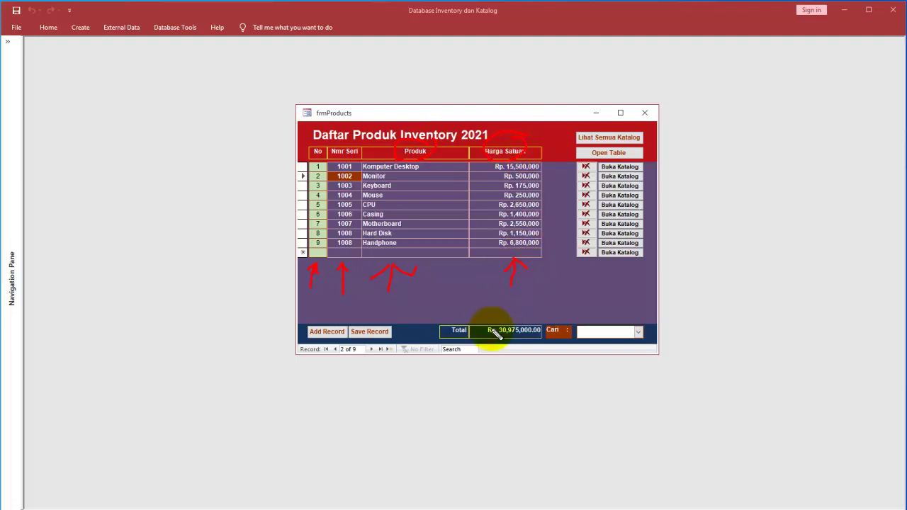
pyautogui.moveTo(550, 298); pyautogui.dragTo(529, 319)
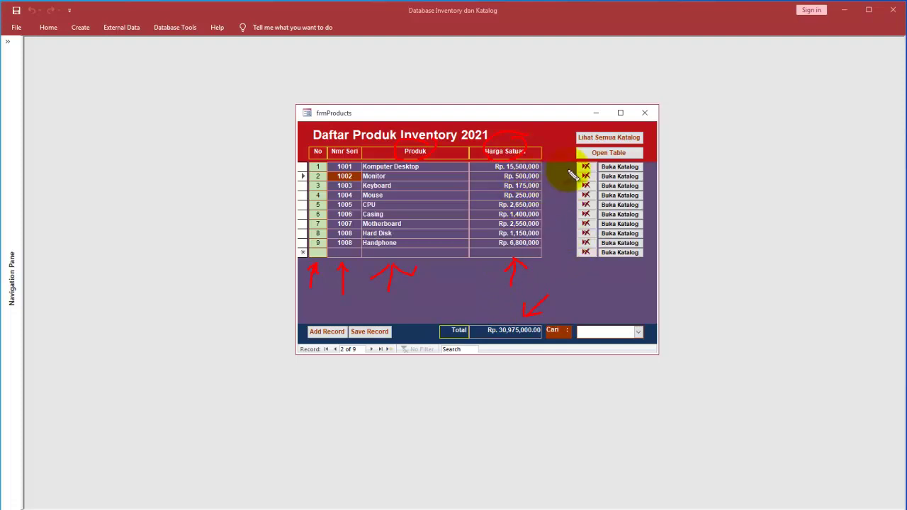
pyautogui.moveTo(587, 262)
pyautogui.mouseDown()
pyautogui.moveTo(587, 284)
pyautogui.moveTo(580, 270)
pyautogui.moveTo(594, 270)
pyautogui.mouseUp()
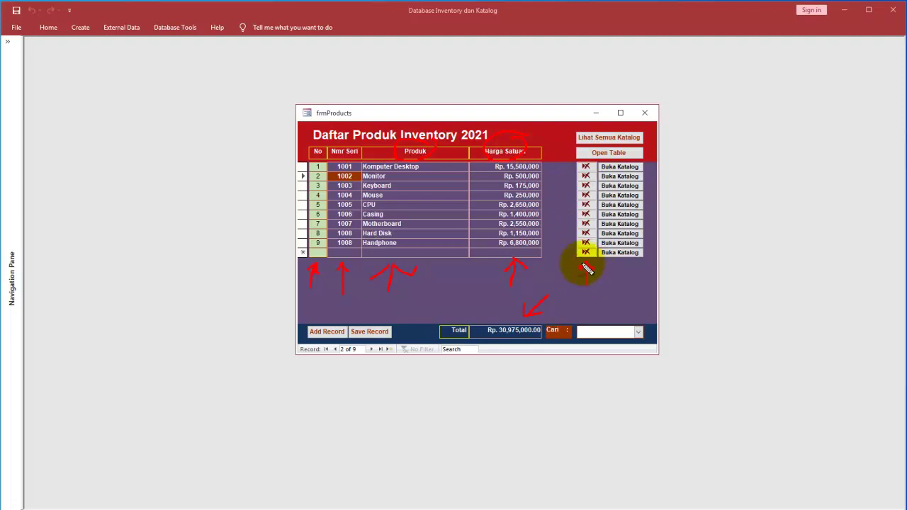
pyautogui.moveTo(503, 241); pyautogui.dragTo(589, 242)
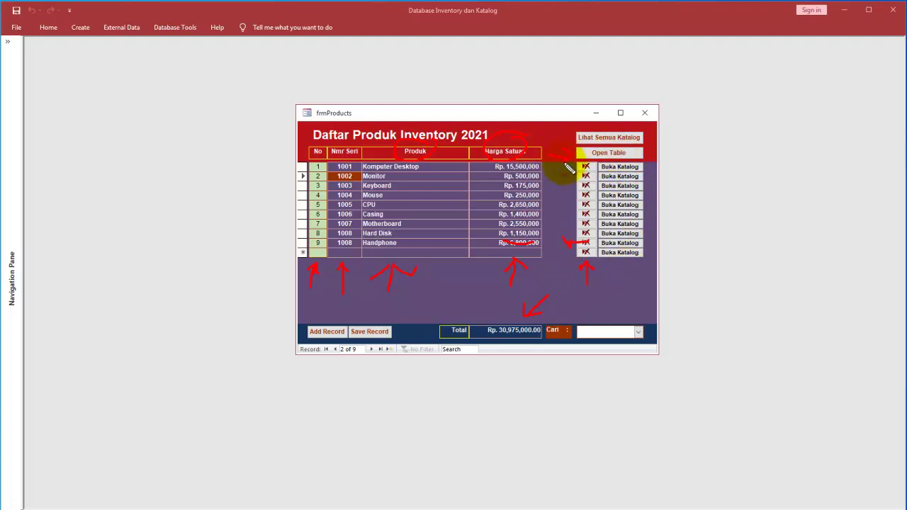
pyautogui.moveTo(618, 152)
pyautogui.mouseDown()
pyautogui.moveTo(588, 149)
pyautogui.moveTo(659, 142)
pyautogui.moveTo(597, 122)
pyautogui.moveTo(617, 152)
pyautogui.mouseUp()
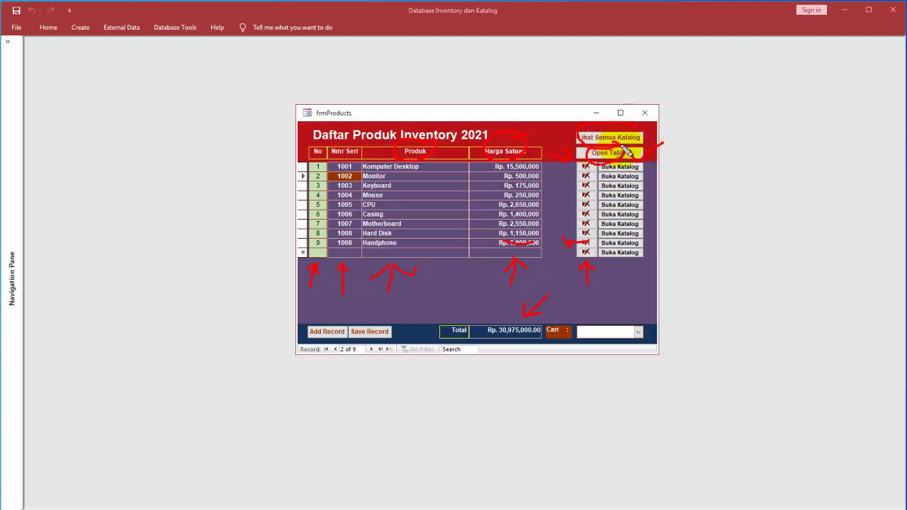
pyautogui.moveTo(322, 298); pyautogui.dragTo(324, 320)
pyautogui.moveTo(378, 303); pyautogui.dragTo(380, 321)
pyautogui.moveTo(370, 311); pyautogui.dragTo(380, 320)
pyautogui.moveTo(387, 306); pyautogui.dragTo(381, 320)
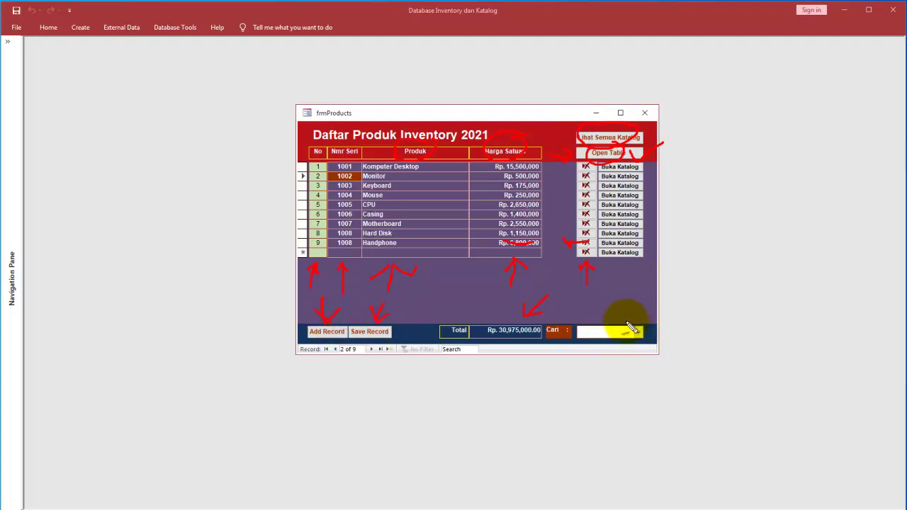
pyautogui.moveTo(601, 290); pyautogui.dragTo(603, 319)
pyautogui.moveTo(614, 305); pyautogui.dragTo(603, 319)
pyautogui.moveTo(560, 245); pyautogui.dragTo(565, 240)
pyautogui.rightClick(464, 256)
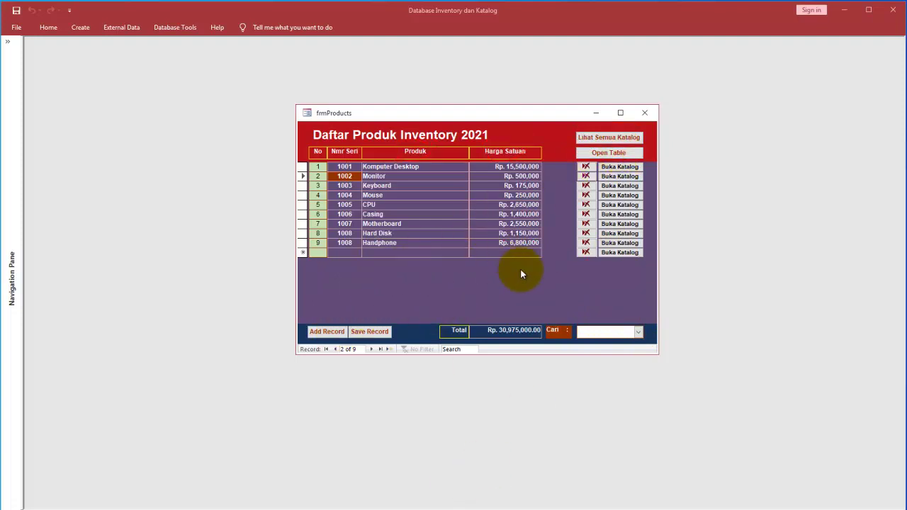
# Step: Use the Cari lookup to jump to 1003-Keyboard, then to 1006-Casing
pyautogui.click(638, 332)
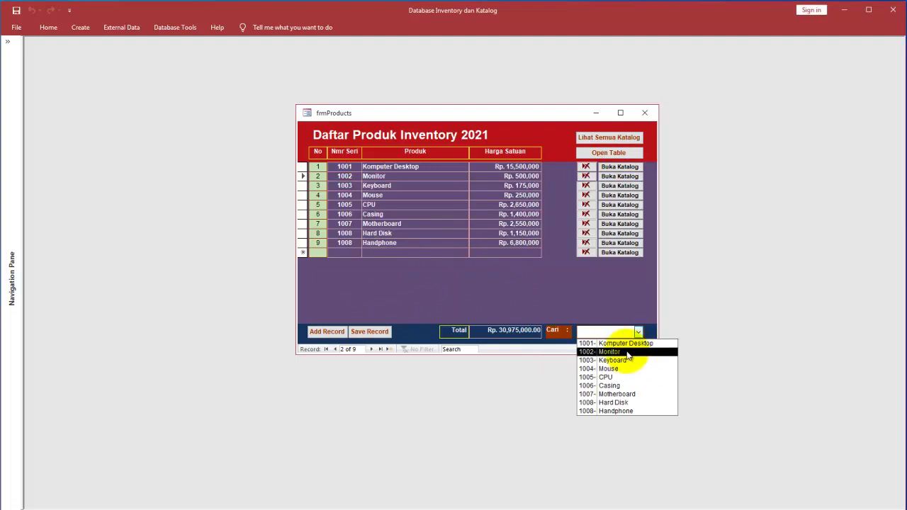
pyautogui.click(625, 360)
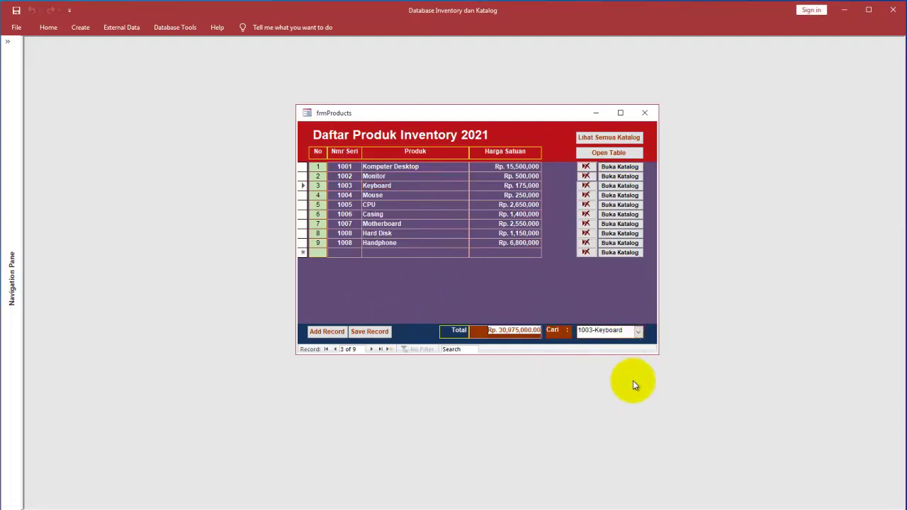
pyautogui.click(638, 331)
pyautogui.click(643, 385)
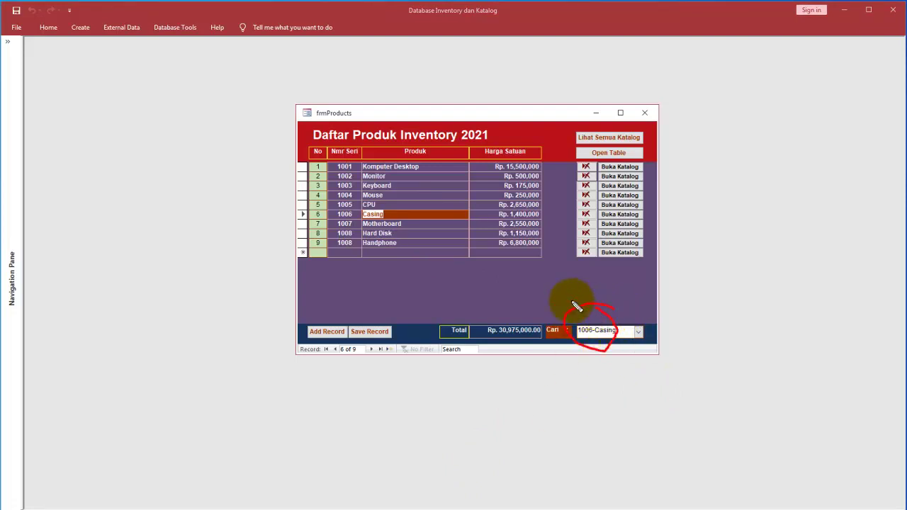
# Step: Draw an arrow linking the lookup to the Casing row and highlight serials 1001–1003 yellow
pyautogui.moveTo(426, 218); pyautogui.dragTo(566, 311)
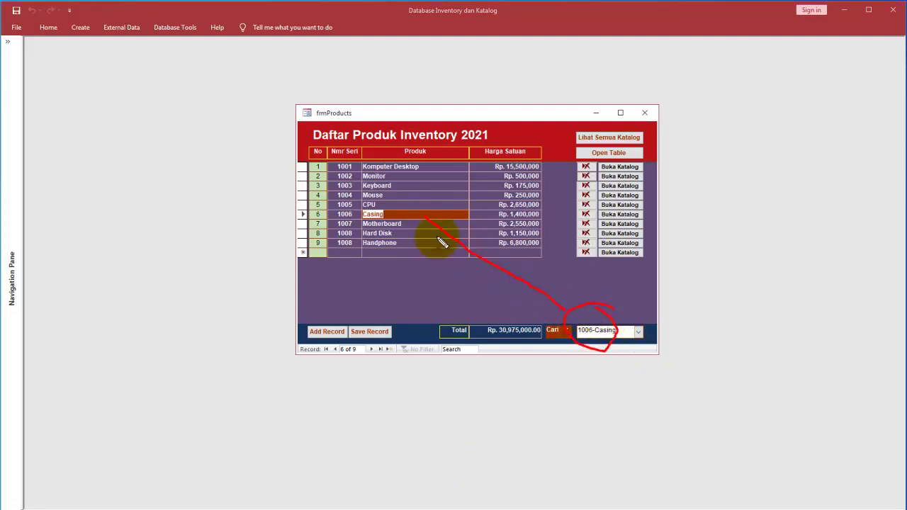
pyautogui.moveTo(424, 216)
pyautogui.mouseDown()
pyautogui.moveTo(424, 231)
pyautogui.moveTo(441, 217)
pyautogui.mouseUp()
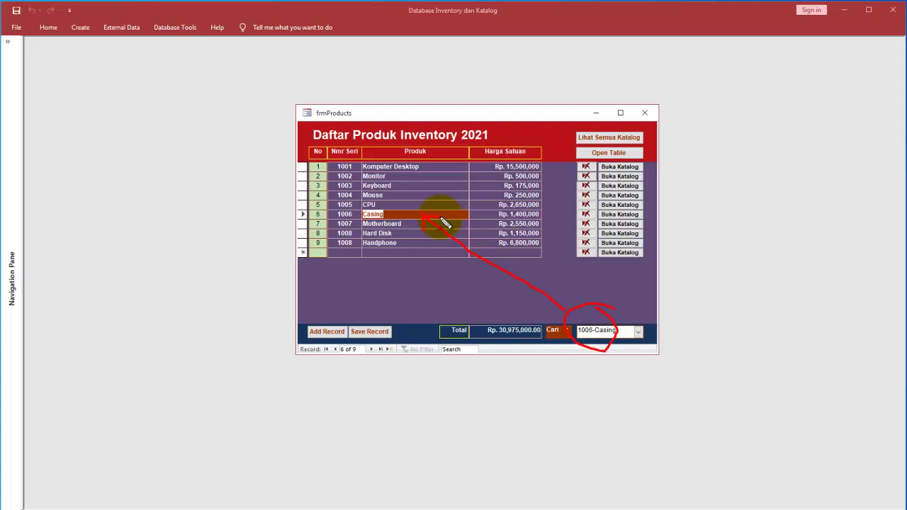
pyautogui.moveTo(339, 166)
pyautogui.mouseDown()
pyautogui.moveTo(362, 174)
pyautogui.moveTo(352, 160)
pyautogui.moveTo(337, 184)
pyautogui.moveTo(329, 177)
pyautogui.moveTo(358, 163)
pyautogui.moveTo(352, 197)
pyautogui.moveTo(385, 238)
pyautogui.moveTo(405, 202)
pyautogui.moveTo(399, 183)
pyautogui.moveTo(372, 177)
pyautogui.moveTo(340, 188)
pyautogui.moveTo(392, 180)
pyautogui.mouseUp()
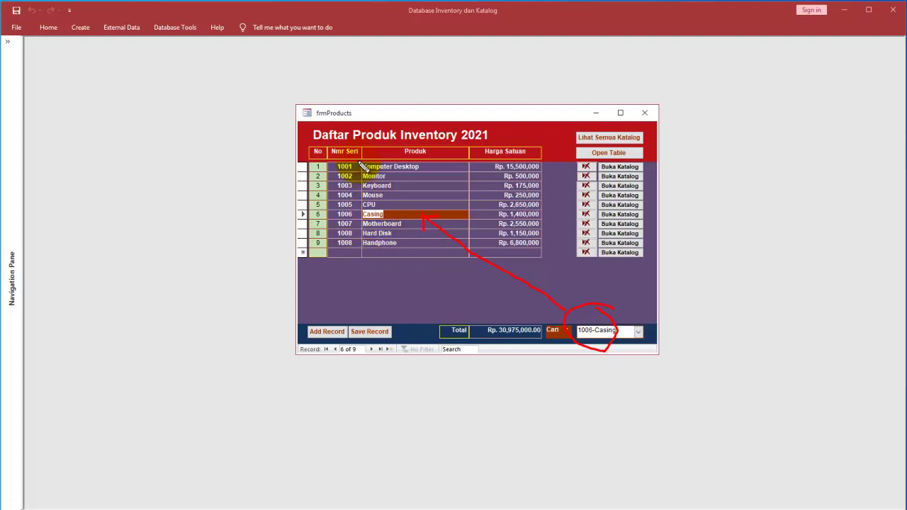
pyautogui.moveTo(339, 175); pyautogui.dragTo(363, 177)
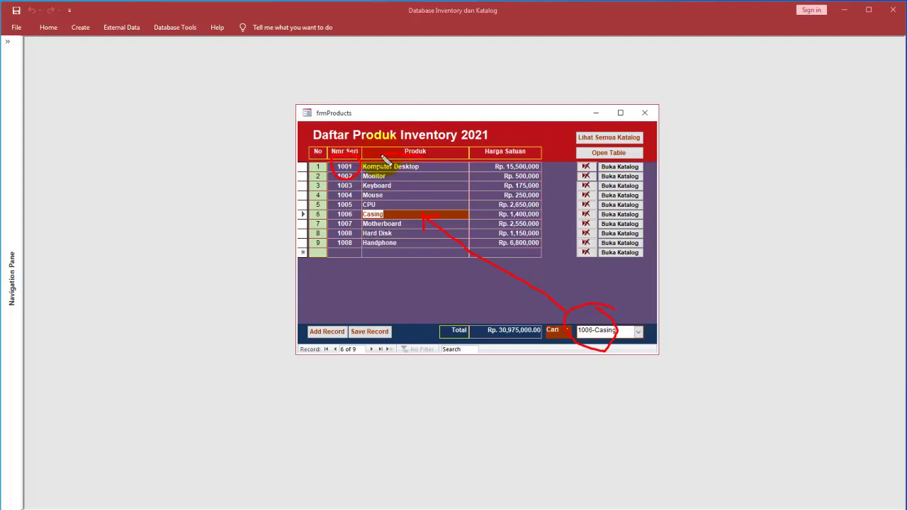
pyautogui.moveTo(370, 175)
pyautogui.mouseDown()
pyautogui.moveTo(416, 180)
pyautogui.moveTo(428, 164)
pyautogui.mouseUp()
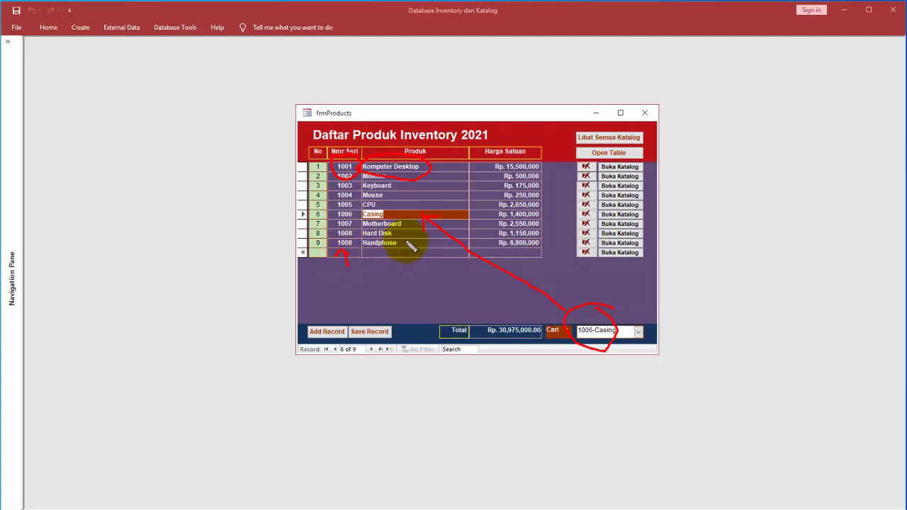
pyautogui.moveTo(406, 244)
pyautogui.mouseDown()
pyautogui.moveTo(347, 241)
pyautogui.moveTo(386, 257)
pyautogui.moveTo(409, 245)
pyautogui.mouseUp()
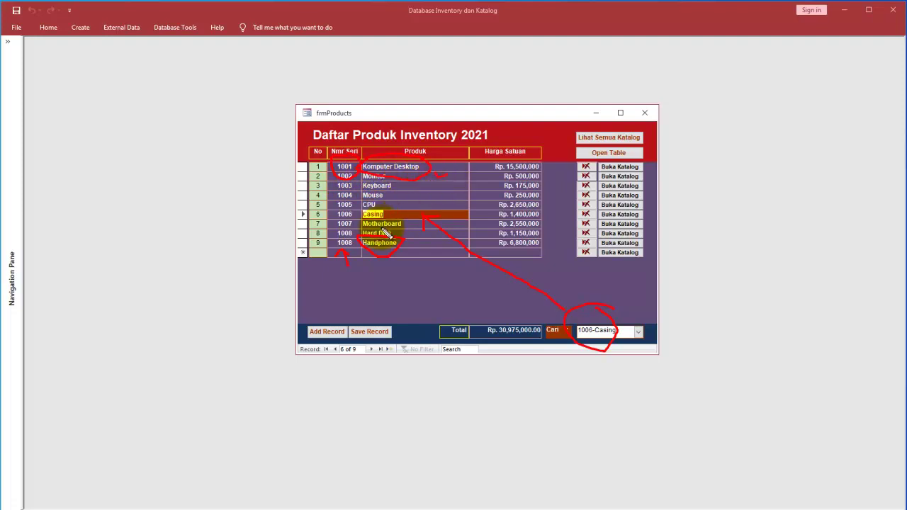
pyautogui.moveTo(340, 268)
pyautogui.mouseDown()
pyautogui.moveTo(357, 293)
pyautogui.moveTo(365, 282)
pyautogui.moveTo(377, 293)
pyautogui.moveTo(379, 282)
pyautogui.moveTo(418, 282)
pyautogui.moveTo(466, 286)
pyautogui.moveTo(476, 298)
pyautogui.moveTo(504, 283)
pyautogui.moveTo(402, 277)
pyautogui.moveTo(488, 283)
pyautogui.moveTo(452, 267)
pyautogui.mouseUp()
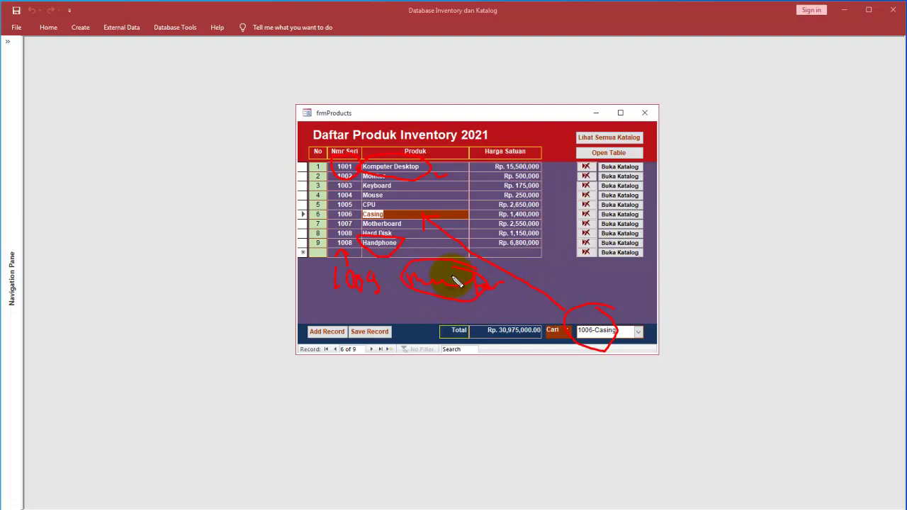
pyautogui.moveTo(499, 291)
pyautogui.mouseDown()
pyautogui.moveTo(543, 304)
pyautogui.moveTo(563, 296)
pyautogui.mouseUp()
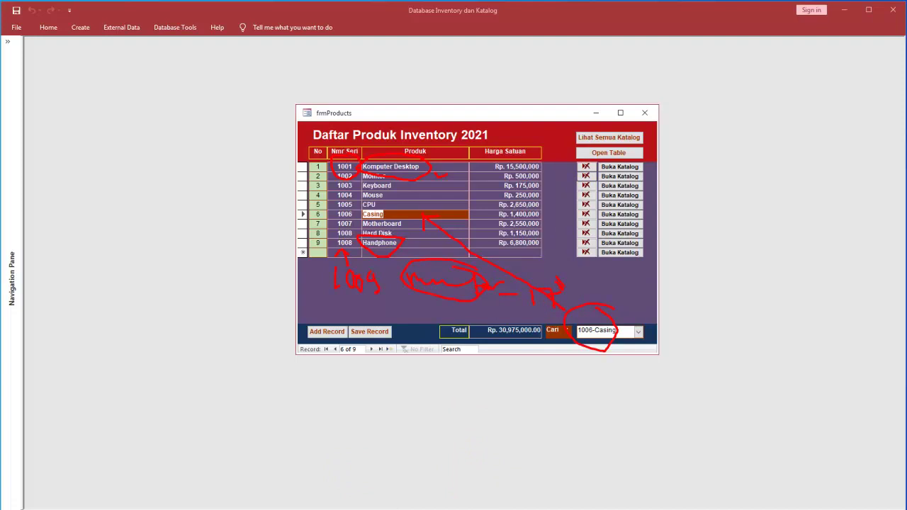
pyautogui.press('Escape')
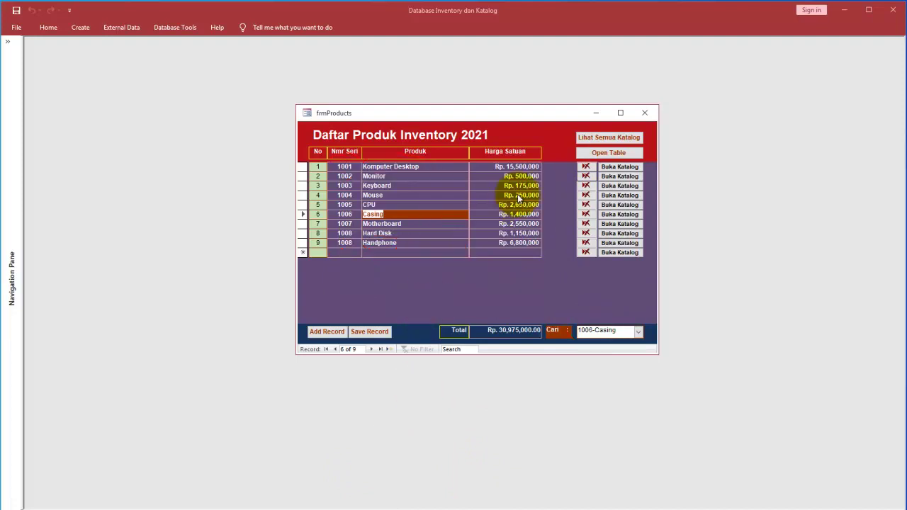
pyautogui.click(618, 168)
pyautogui.moveTo(477, 82); pyautogui.dragTo(763, 97)
pyautogui.moveTo(565, 113); pyautogui.dragTo(411, 105)
pyautogui.moveTo(640, 97); pyautogui.dragTo(552, 106)
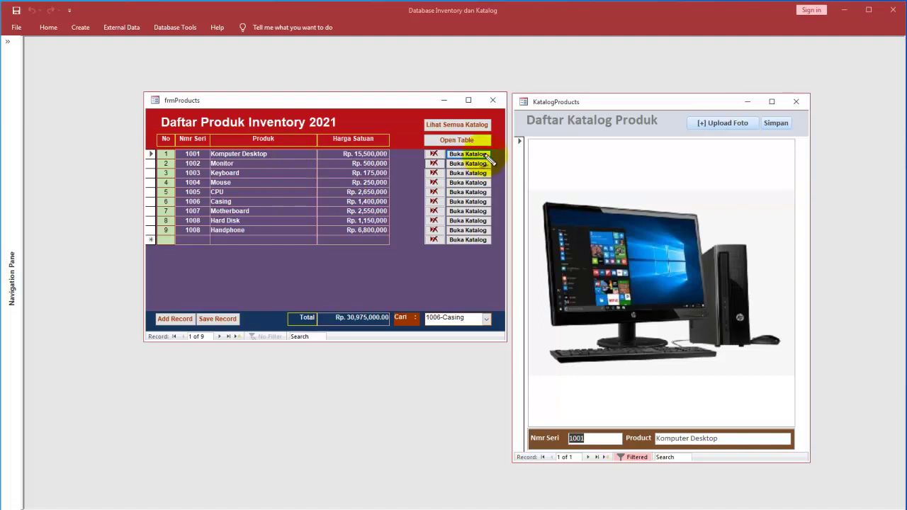
pyautogui.moveTo(190, 144)
pyautogui.mouseDown()
pyautogui.moveTo(177, 160)
pyautogui.moveTo(202, 144)
pyautogui.moveTo(204, 159)
pyautogui.moveTo(292, 234)
pyautogui.moveTo(550, 413)
pyautogui.moveTo(543, 404)
pyautogui.moveTo(574, 445)
pyautogui.moveTo(583, 420)
pyautogui.mouseUp()
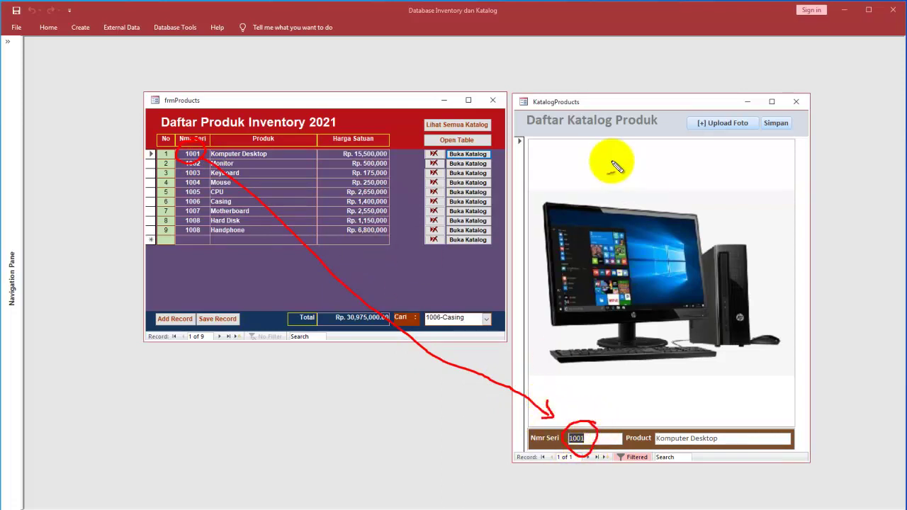
pyautogui.moveTo(756, 109)
pyautogui.mouseDown()
pyautogui.moveTo(708, 102)
pyautogui.moveTo(720, 152)
pyautogui.moveTo(744, 101)
pyautogui.mouseUp()
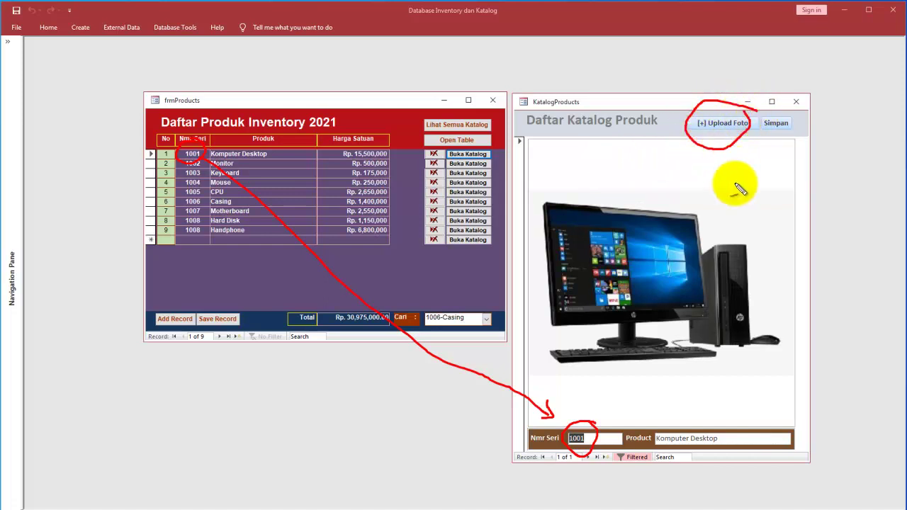
pyautogui.moveTo(803, 121)
pyautogui.mouseDown()
pyautogui.moveTo(775, 113)
pyautogui.moveTo(796, 128)
pyautogui.moveTo(773, 142)
pyautogui.moveTo(735, 214)
pyautogui.mouseUp()
pyautogui.moveTo(721, 148)
pyautogui.mouseDown()
pyautogui.moveTo(714, 168)
pyautogui.moveTo(739, 172)
pyautogui.mouseUp()
pyautogui.moveTo(641, 203); pyautogui.dragTo(682, 148)
pyautogui.moveTo(646, 172); pyautogui.dragTo(643, 200)
pyautogui.moveTo(642, 201); pyautogui.dragTo(673, 188)
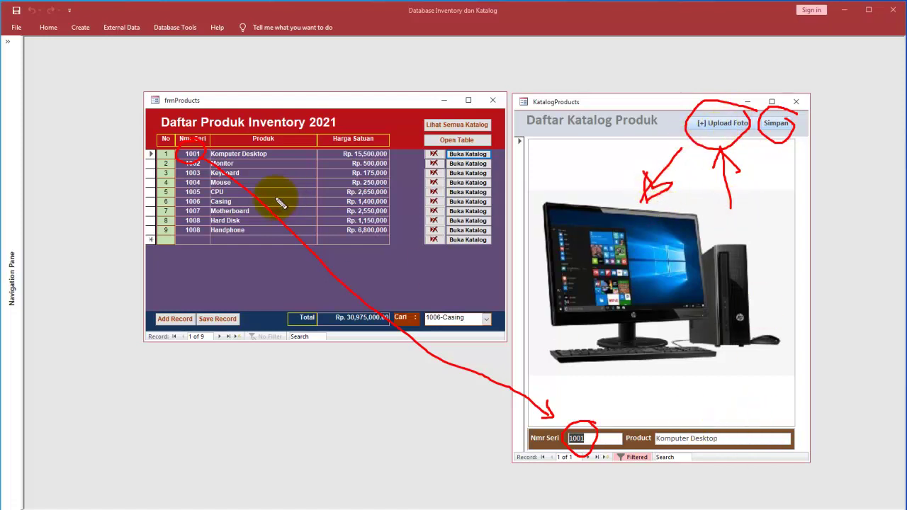
pyautogui.moveTo(282, 160)
pyautogui.mouseDown()
pyautogui.moveTo(421, 243)
pyautogui.moveTo(675, 424)
pyautogui.moveTo(655, 423)
pyautogui.mouseUp()
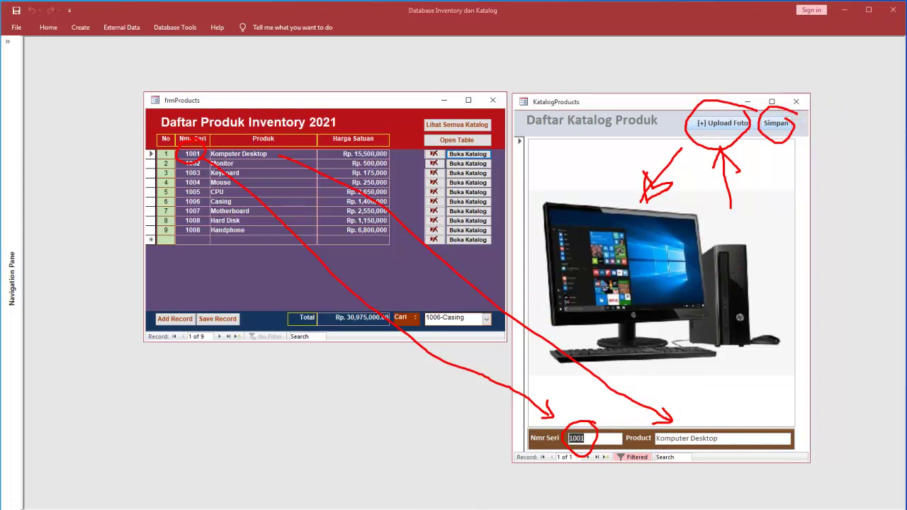
pyautogui.press('Escape')
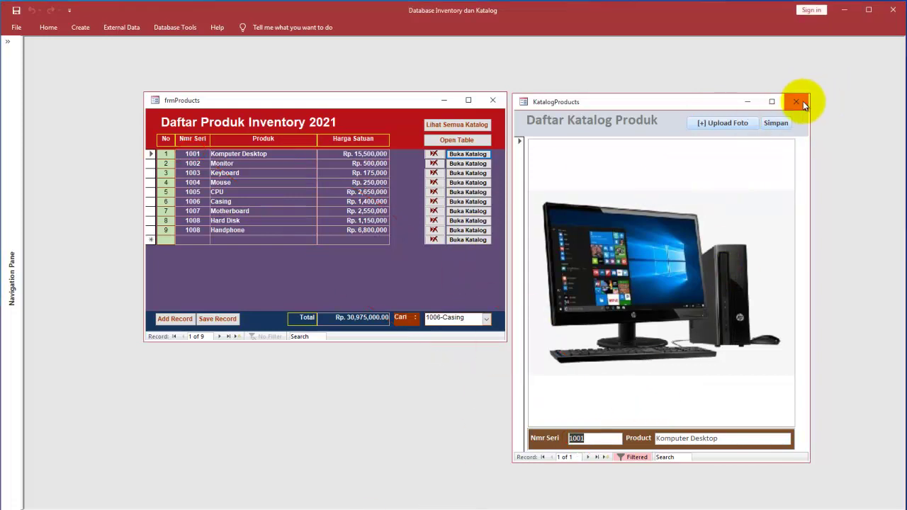
pyautogui.click(797, 102)
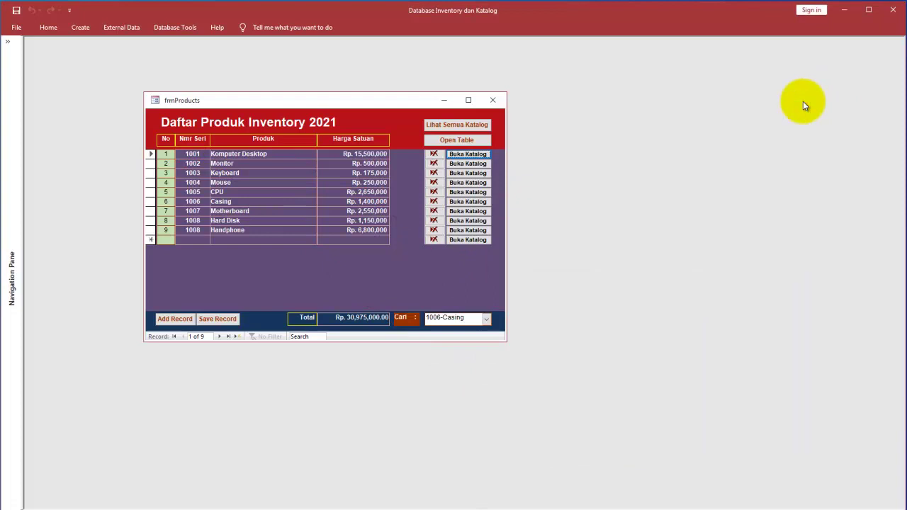
# Step: Open the full rptKatalogProducts catalog via Lihat Semua Katalog and place it on the right
pyautogui.click(467, 127)
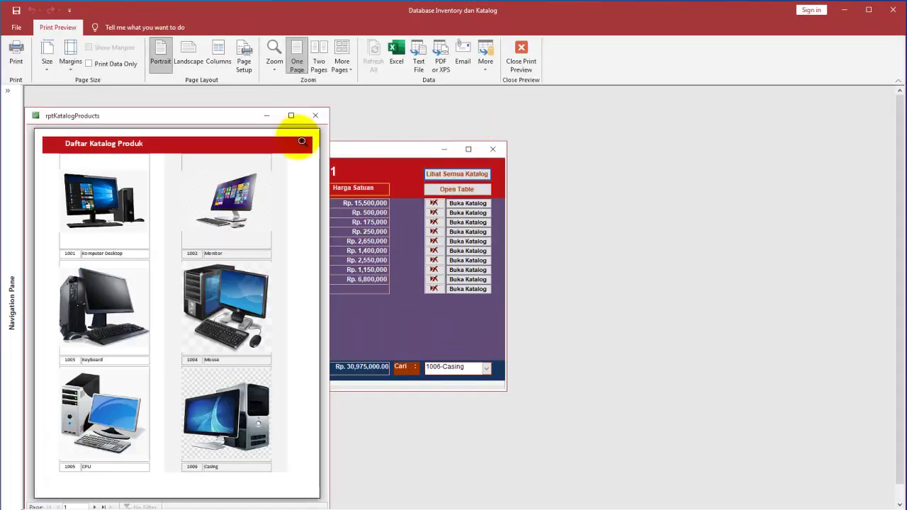
pyautogui.moveTo(210, 127); pyautogui.dragTo(712, 115)
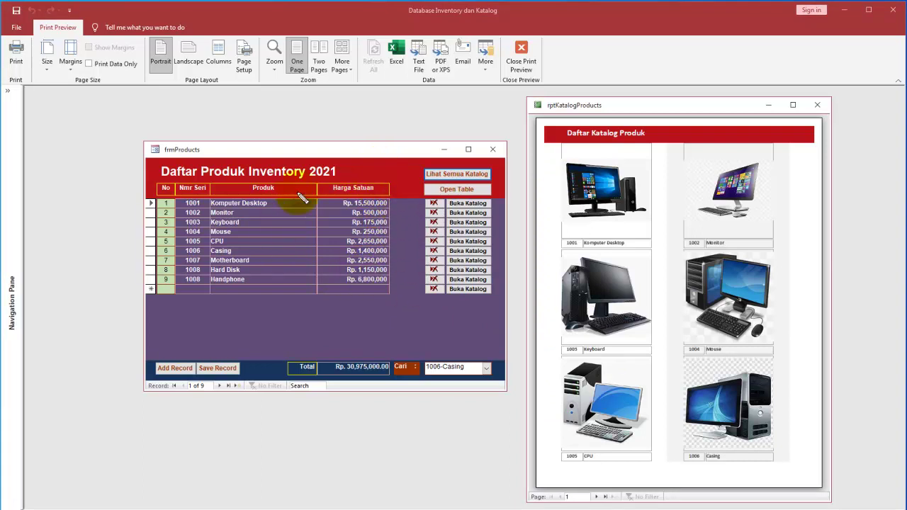
pyautogui.moveTo(393, 183)
pyautogui.mouseDown()
pyautogui.moveTo(210, 210)
pyautogui.moveTo(205, 301)
pyautogui.moveTo(375, 170)
pyautogui.moveTo(269, 178)
pyautogui.mouseUp()
pyautogui.moveTo(277, 302)
pyautogui.mouseDown()
pyautogui.moveTo(517, 318)
pyautogui.moveTo(593, 302)
pyautogui.moveTo(594, 332)
pyautogui.mouseUp()
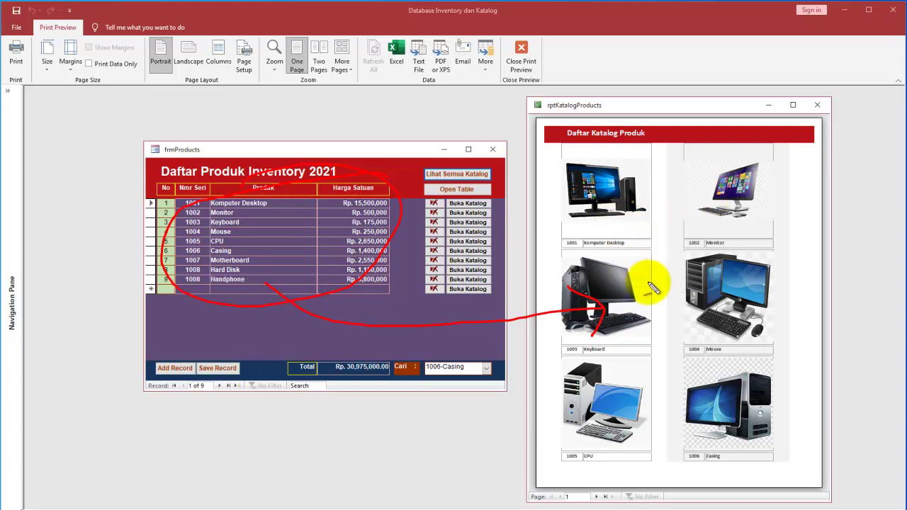
# Step: Mark up the catalog, go to page 2, and make Handphone the current record
pyautogui.moveTo(618, 216); pyautogui.dragTo(645, 209)
pyautogui.moveTo(705, 191); pyautogui.dragTo(745, 189)
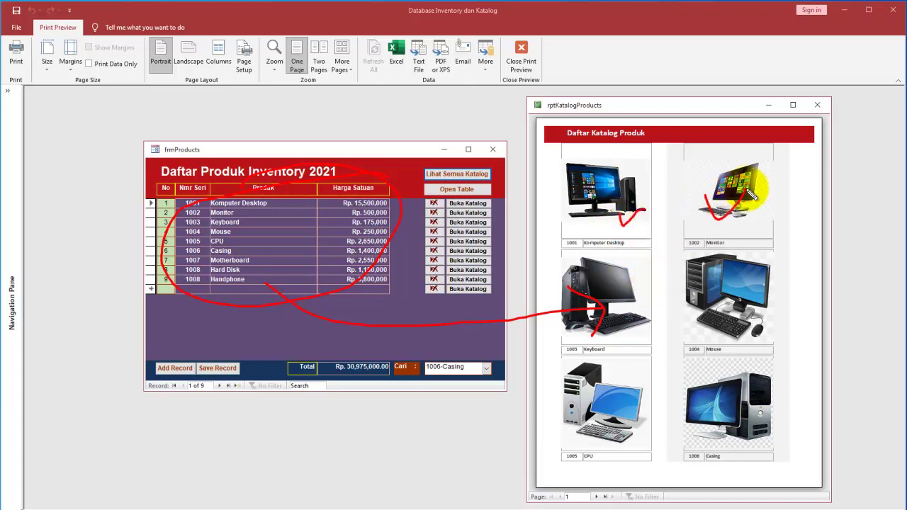
pyautogui.moveTo(631, 275)
pyautogui.mouseDown()
pyautogui.moveTo(661, 259)
pyautogui.moveTo(734, 272)
pyautogui.mouseUp()
pyautogui.moveTo(602, 376)
pyautogui.mouseDown()
pyautogui.moveTo(650, 365)
pyautogui.moveTo(741, 377)
pyautogui.mouseUp()
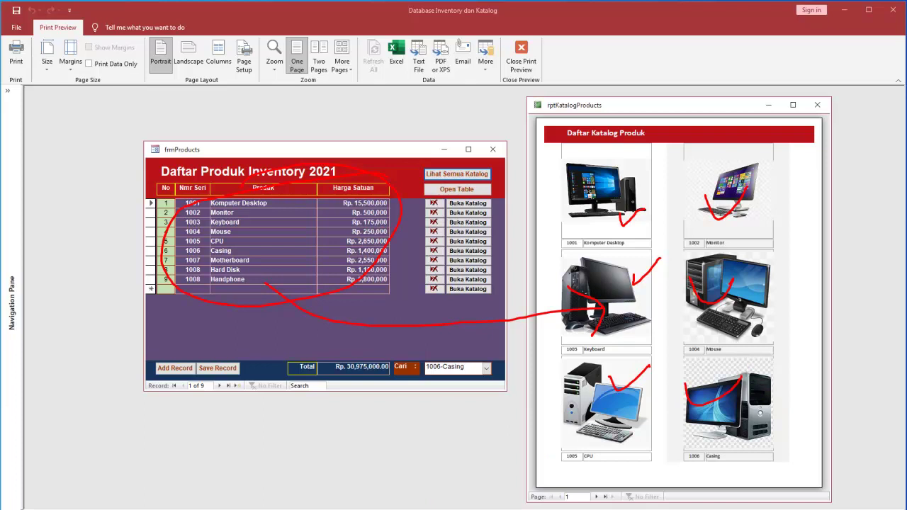
pyautogui.click(596, 496)
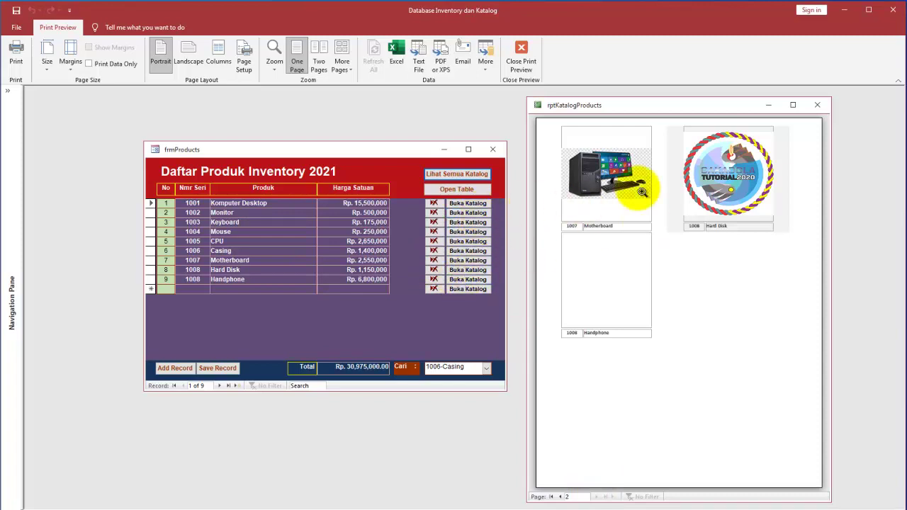
pyautogui.click(461, 281)
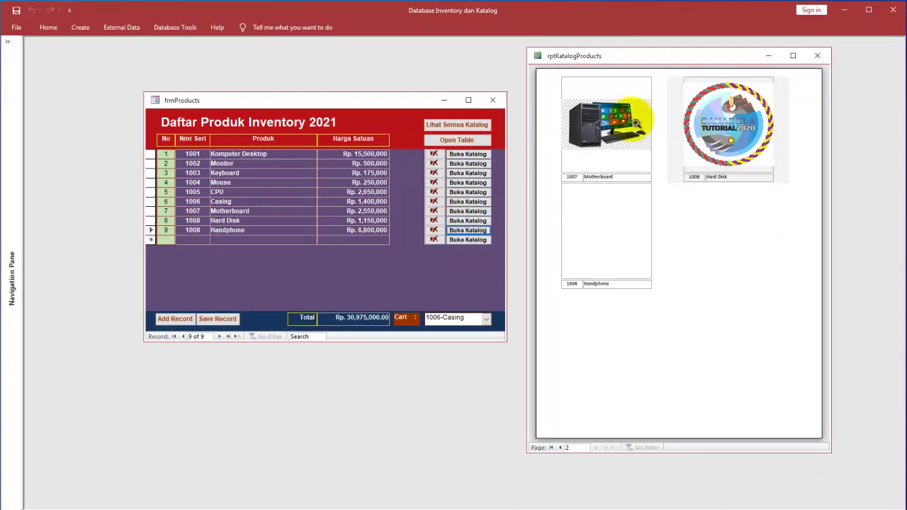
# Step: Open Hard Disk's catalog photo from row 8 and arrange it beside the catalog report
pyautogui.moveTo(662, 58); pyautogui.dragTo(697, 141)
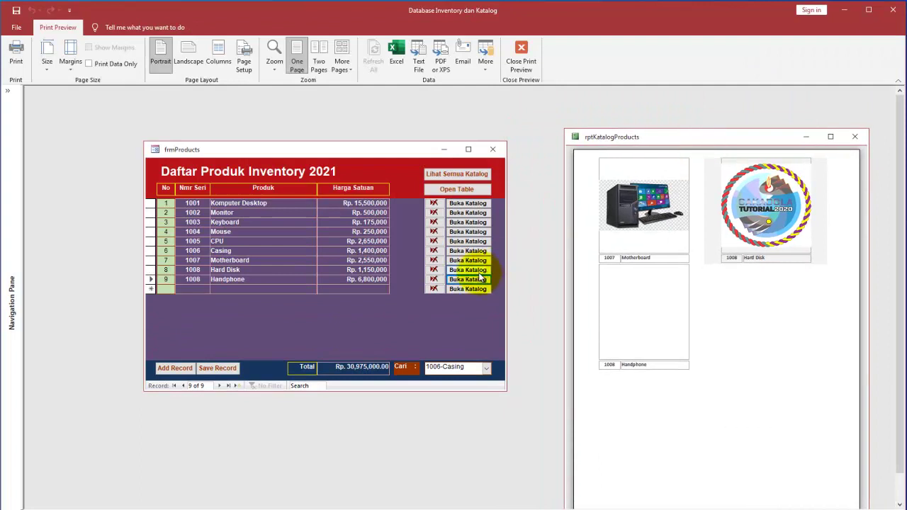
pyautogui.click(471, 270)
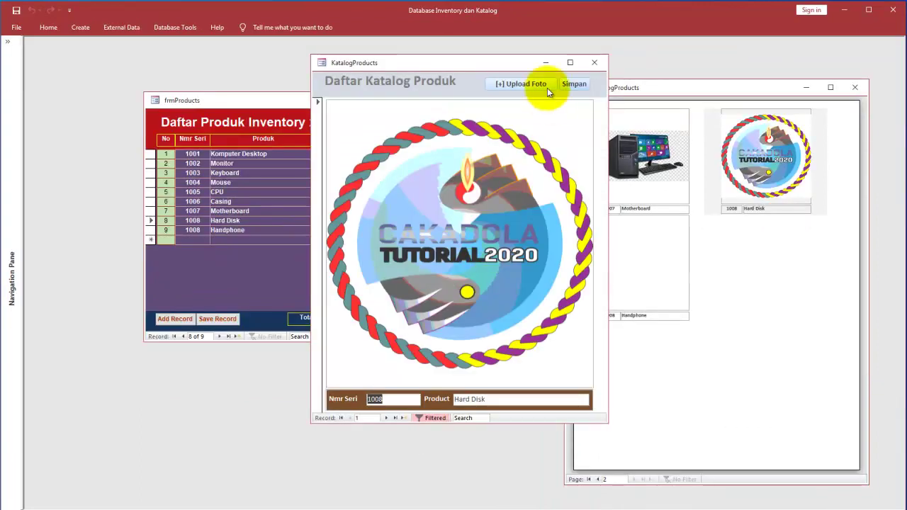
pyautogui.moveTo(525, 66); pyautogui.dragTo(485, 110)
pyautogui.moveTo(354, 106); pyautogui.dragTo(298, 277)
pyautogui.moveTo(339, 101); pyautogui.dragTo(353, 51)
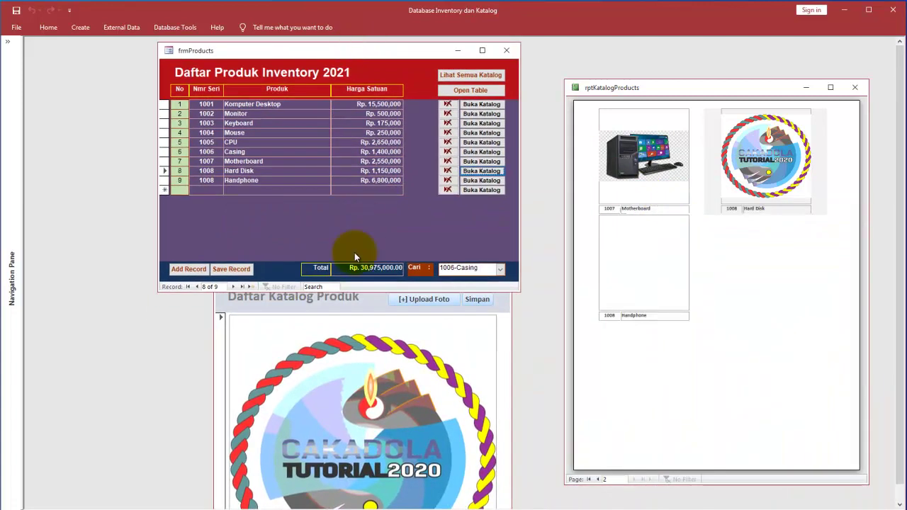
pyautogui.click(336, 320)
pyautogui.moveTo(415, 282); pyautogui.dragTo(524, 110)
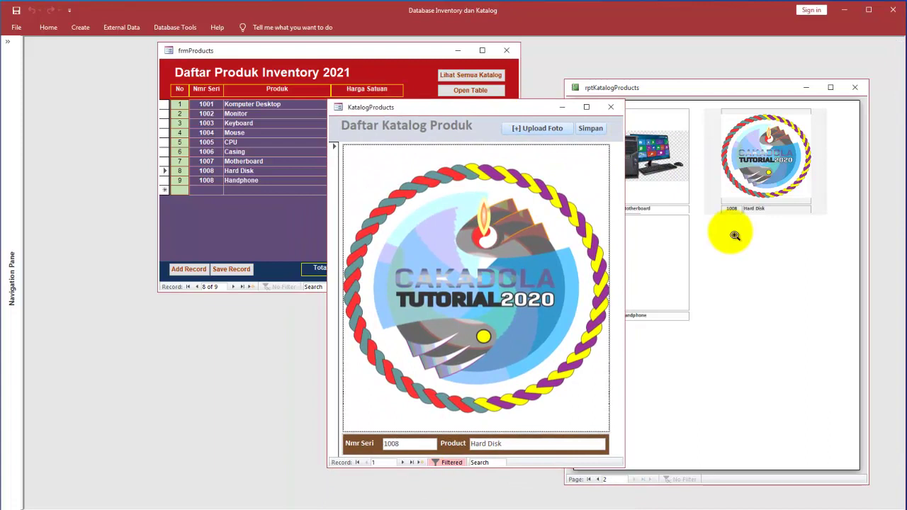
pyautogui.click(733, 234)
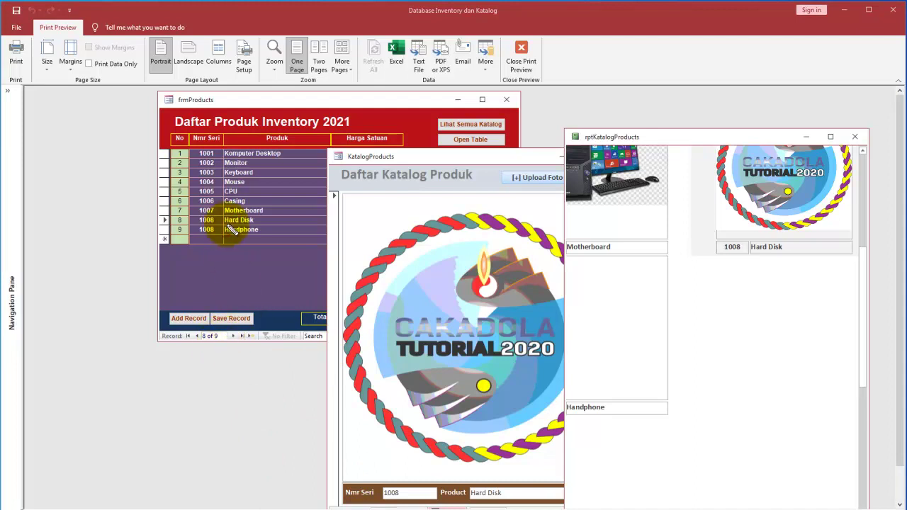
# Step: Close both catalog windows, then reopen the full catalog at page 1 on the right
pyautogui.moveTo(166, 208)
pyautogui.mouseDown()
pyautogui.moveTo(147, 226)
pyautogui.moveTo(152, 217)
pyautogui.moveTo(206, 215)
pyautogui.moveTo(193, 209)
pyautogui.moveTo(233, 222)
pyautogui.mouseUp()
pyautogui.moveTo(416, 476)
pyautogui.mouseDown()
pyautogui.moveTo(361, 489)
pyautogui.moveTo(423, 473)
pyautogui.mouseUp()
pyautogui.moveTo(759, 239)
pyautogui.mouseDown()
pyautogui.moveTo(718, 263)
pyautogui.moveTo(740, 227)
pyautogui.mouseUp()
pyautogui.moveTo(216, 225)
pyautogui.mouseDown()
pyautogui.moveTo(334, 426)
pyautogui.moveTo(380, 476)
pyautogui.moveTo(872, 195)
pyautogui.moveTo(763, 247)
pyautogui.moveTo(754, 264)
pyautogui.moveTo(755, 248)
pyautogui.moveTo(773, 239)
pyautogui.mouseUp()
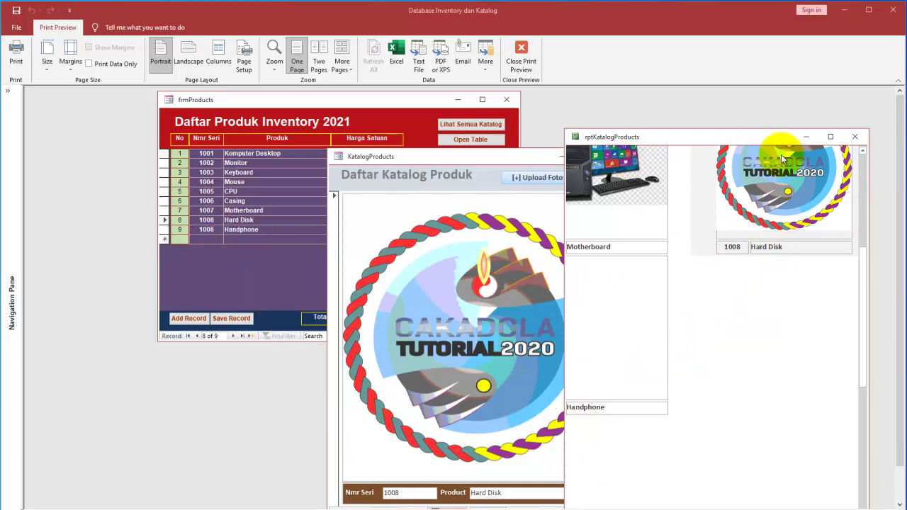
pyautogui.click(854, 137)
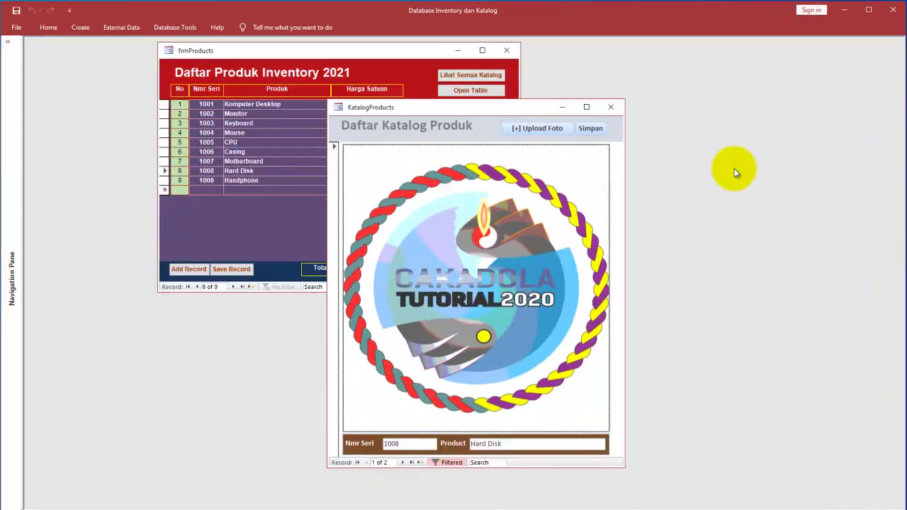
pyautogui.click(613, 110)
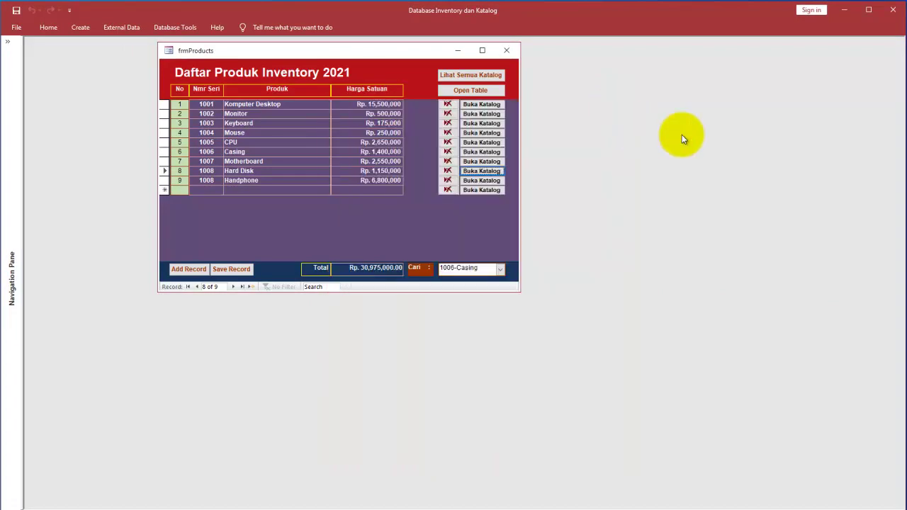
pyautogui.click(488, 75)
pyautogui.moveTo(245, 124); pyautogui.dragTo(750, 100)
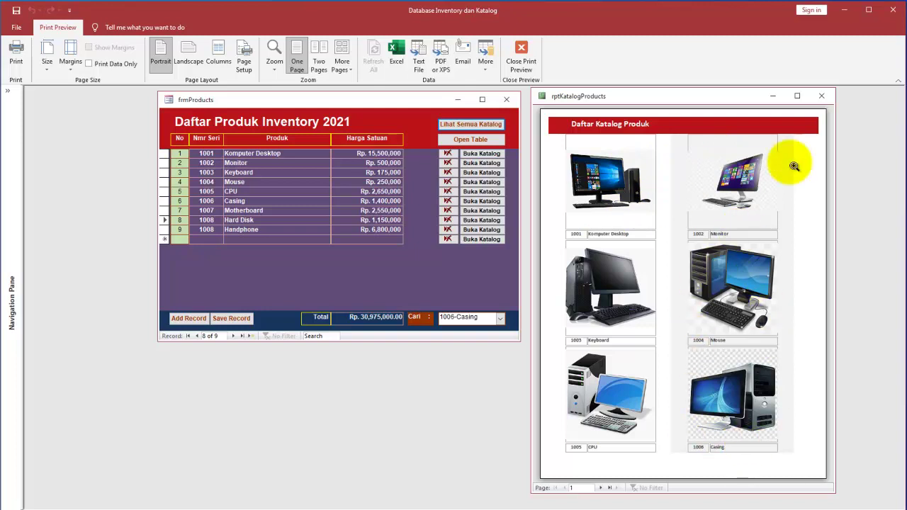
# Step: View rptKatalogProducts in Design View, close it, and move frmProducts to the right
pyautogui.rightClick(694, 161)
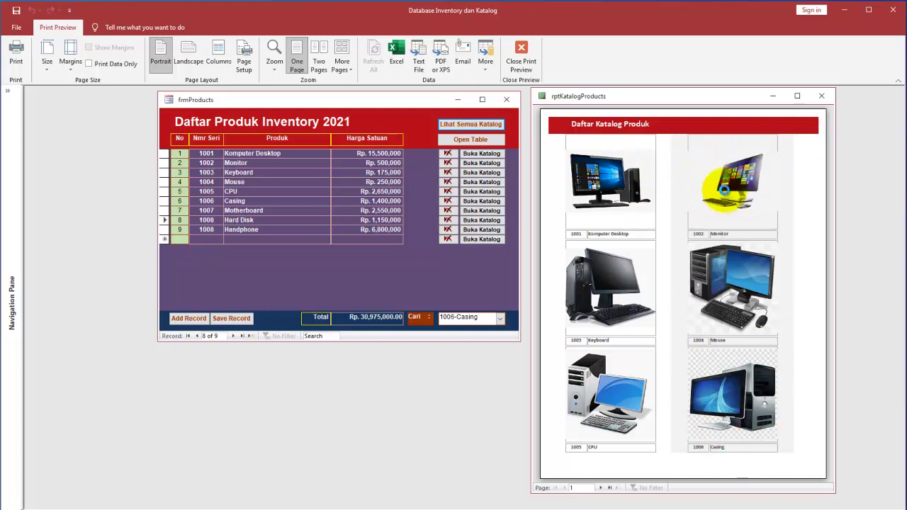
pyautogui.click(725, 190)
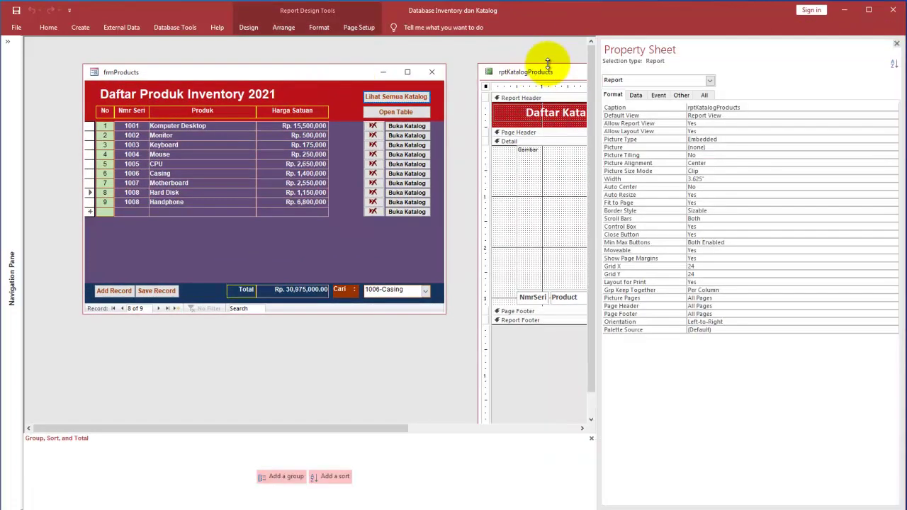
pyautogui.moveTo(545, 71); pyautogui.dragTo(371, 113)
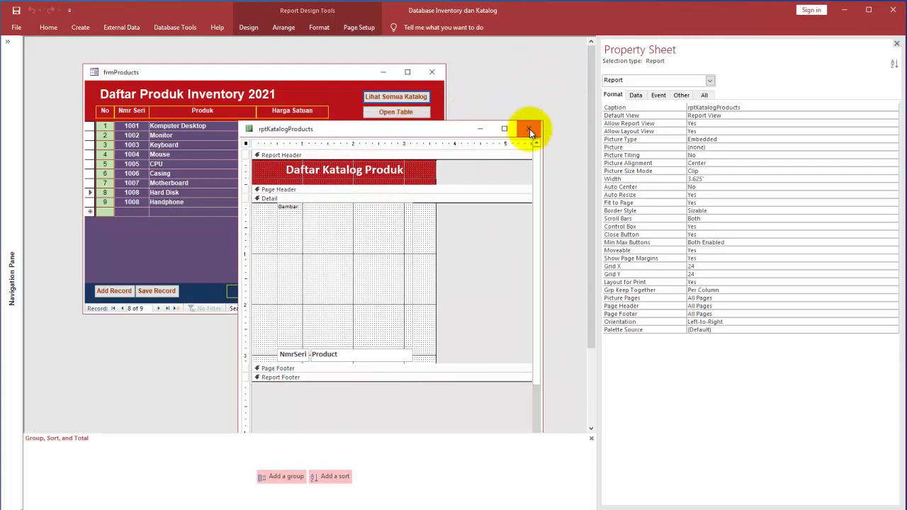
pyautogui.click(530, 131)
pyautogui.moveTo(356, 73); pyautogui.dragTo(470, 84)
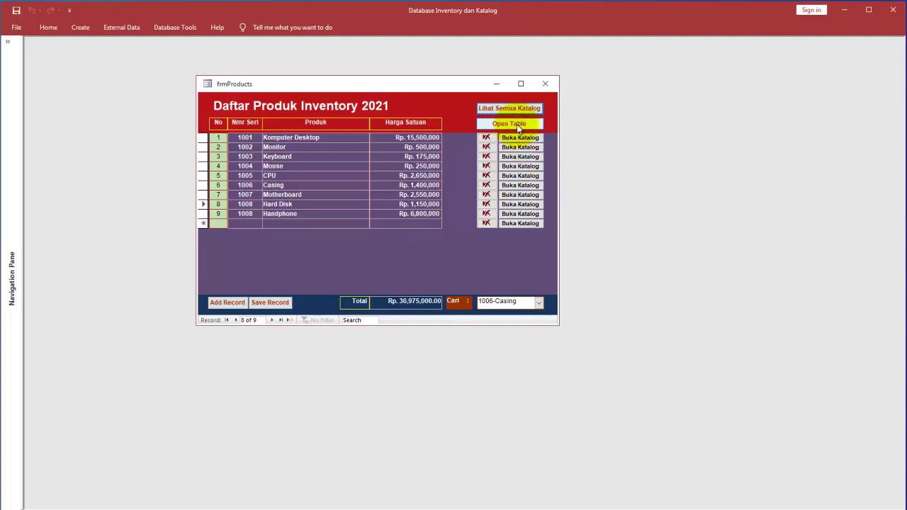
# Step: Open the underlying Products table datasheet behind the product form
pyautogui.click(517, 124)
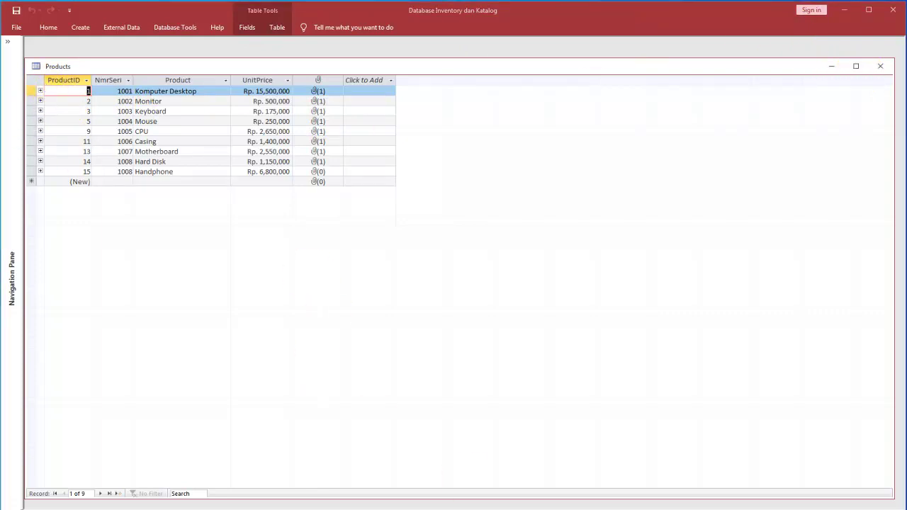
pyautogui.moveTo(40, 175); pyautogui.dragTo(65, 209)
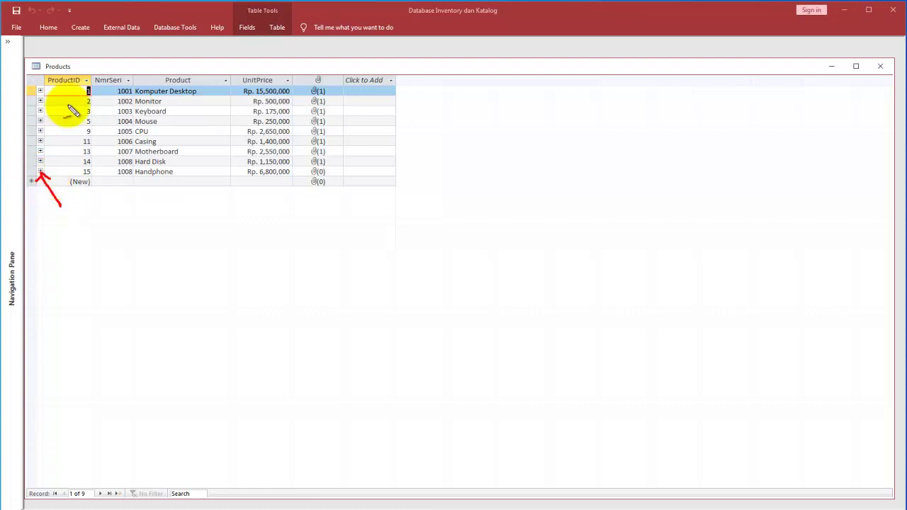
pyautogui.moveTo(45, 81)
pyautogui.mouseDown()
pyautogui.moveTo(22, 90)
pyautogui.moveTo(56, 92)
pyautogui.mouseUp()
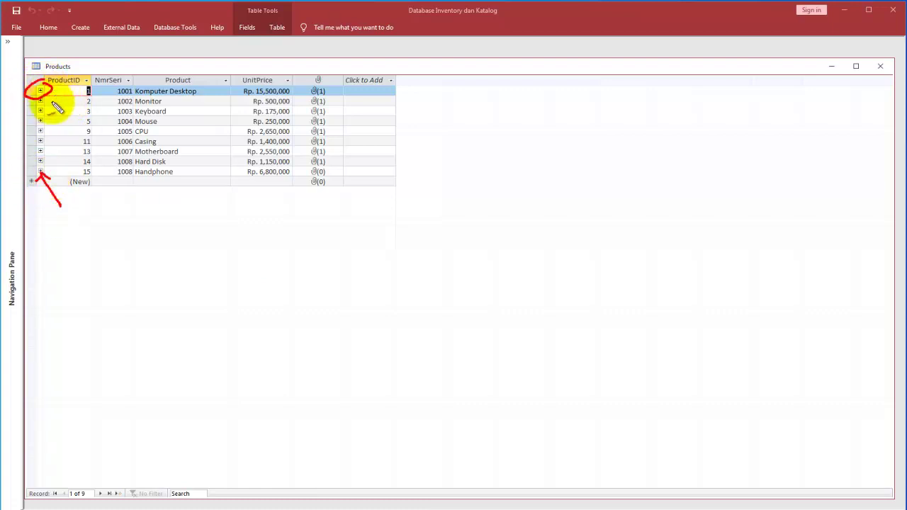
pyautogui.moveTo(84, 228); pyautogui.dragTo(67, 290)
pyautogui.moveTo(93, 241)
pyautogui.mouseDown()
pyautogui.moveTo(71, 274)
pyautogui.moveTo(116, 274)
pyautogui.moveTo(166, 243)
pyautogui.moveTo(145, 308)
pyautogui.moveTo(217, 256)
pyautogui.moveTo(210, 302)
pyautogui.moveTo(234, 279)
pyautogui.moveTo(270, 292)
pyautogui.moveTo(326, 284)
pyautogui.moveTo(360, 263)
pyautogui.moveTo(427, 282)
pyautogui.moveTo(461, 253)
pyautogui.moveTo(429, 282)
pyautogui.mouseUp()
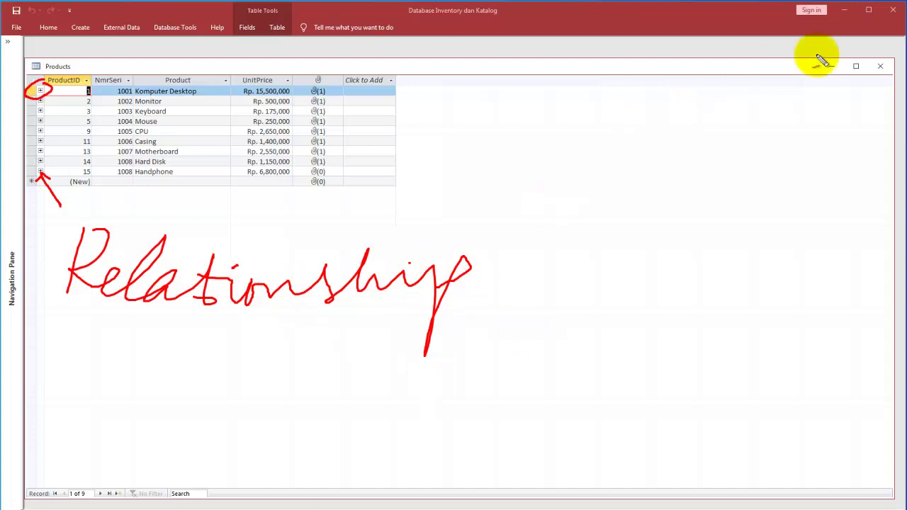
pyautogui.press('Escape')
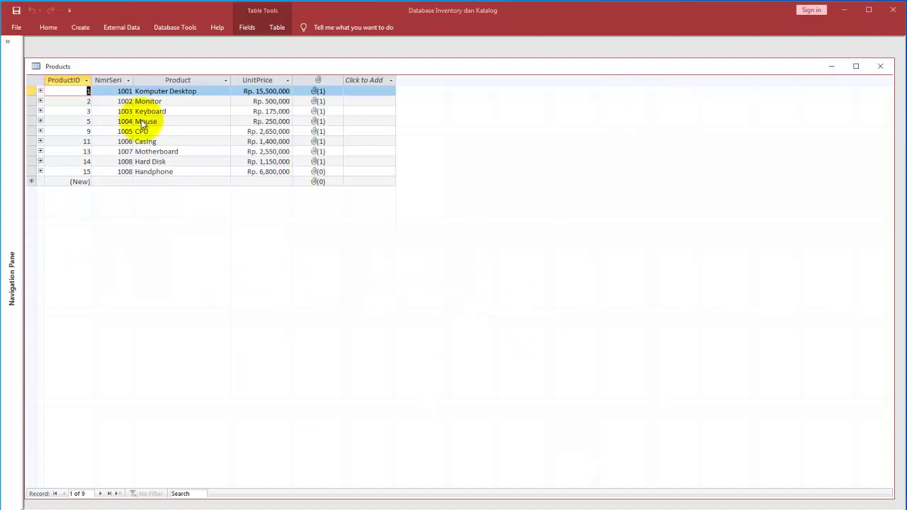
# Step: Expand every product's order subdatasheet, then close the Products table
pyautogui.click(30, 79)
pyautogui.click(41, 91)
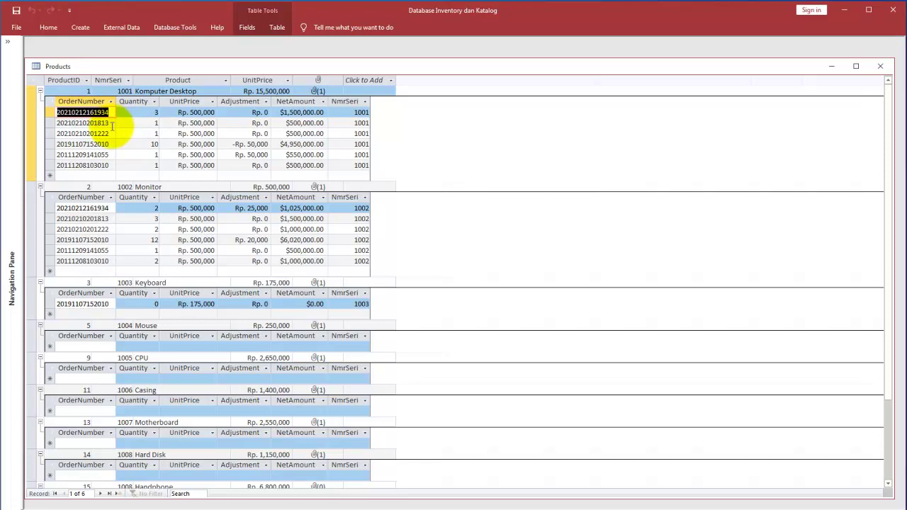
pyautogui.click(879, 67)
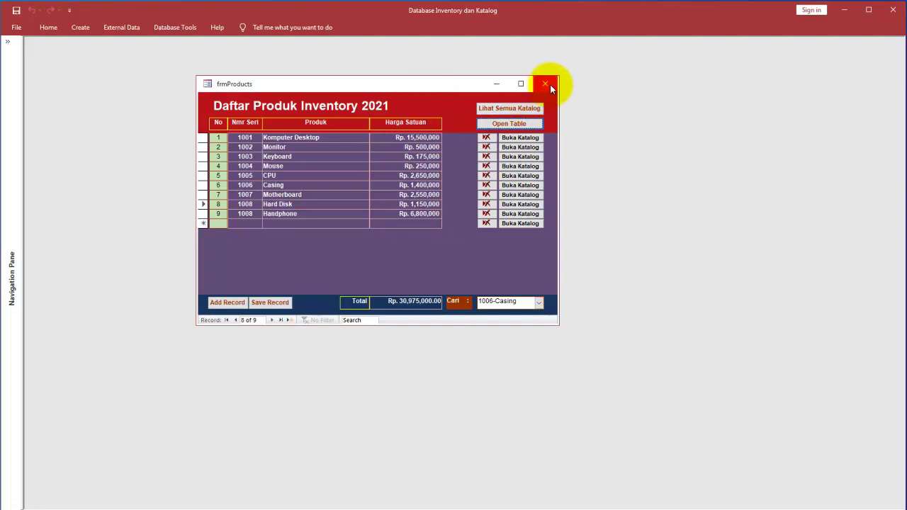
# Step: Close the product list form and open the frmOpen main menu in Design View
pyautogui.click(550, 84)
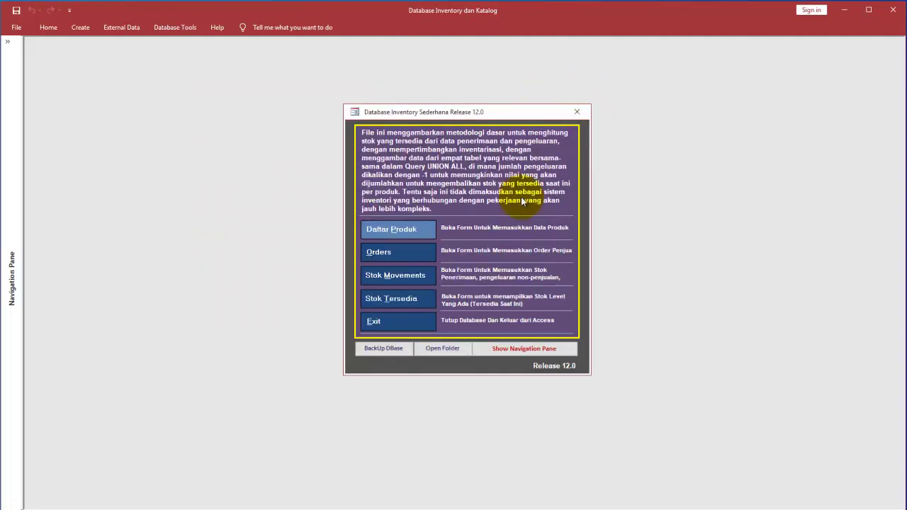
pyautogui.click(411, 257)
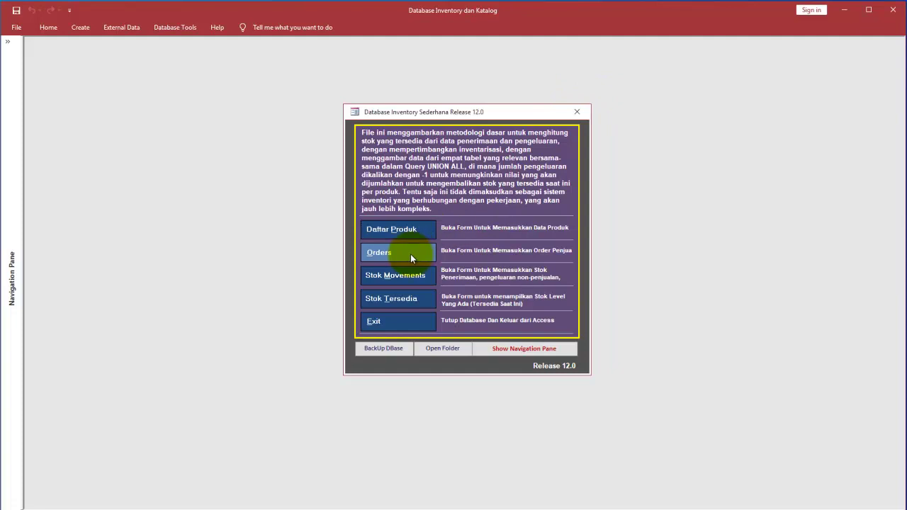
pyautogui.rightClick(529, 245)
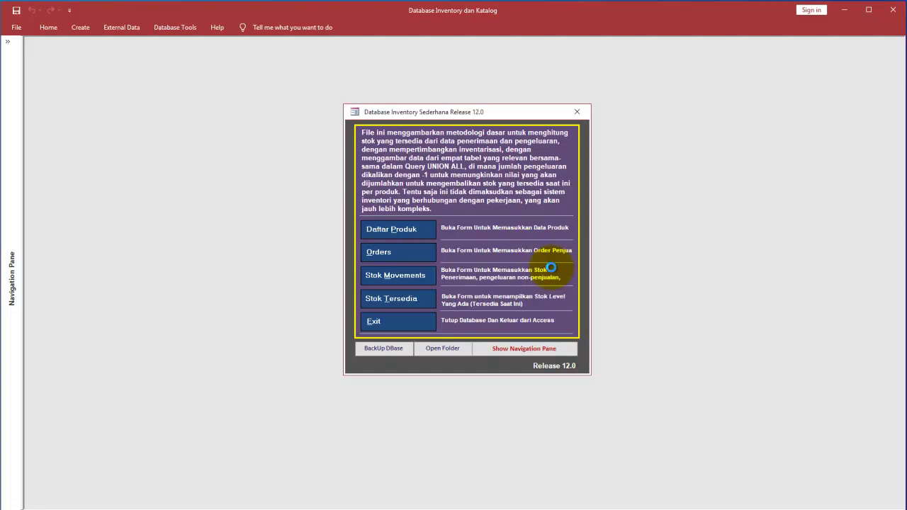
pyautogui.click(552, 264)
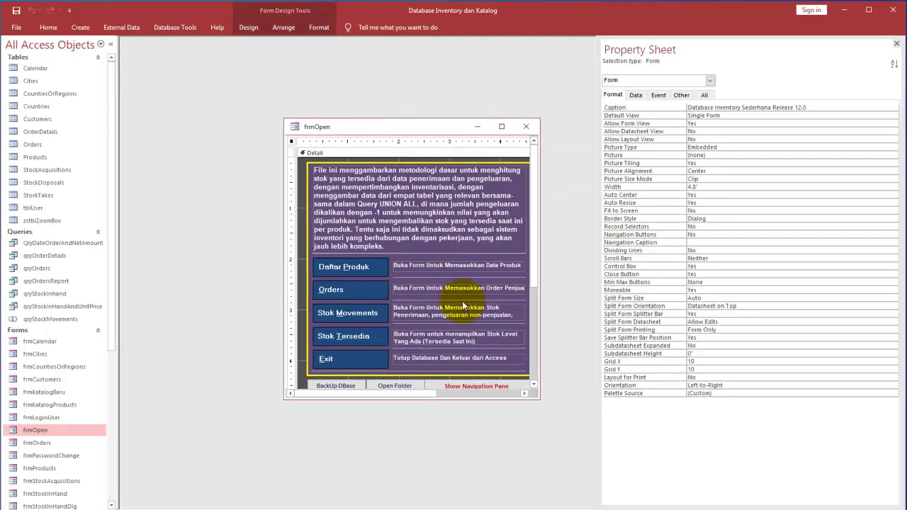
# Step: Widen the Orders description label to 2.7188", undoing one extra widening, then return to Form View
pyautogui.click(453, 290)
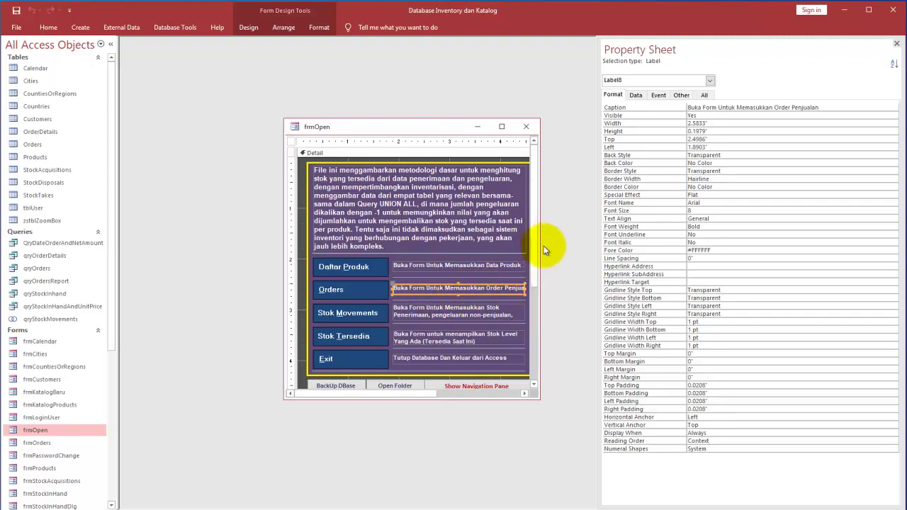
pyautogui.moveTo(539, 249); pyautogui.dragTo(551, 249)
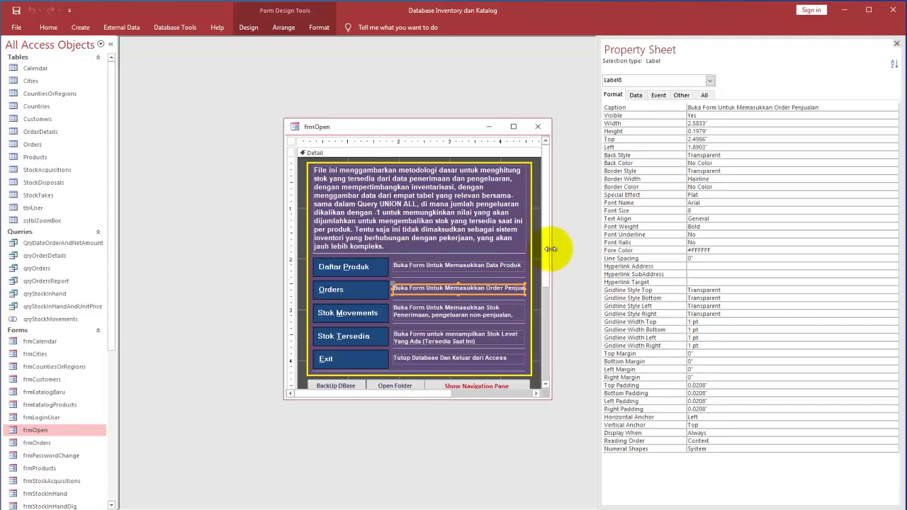
pyautogui.moveTo(526, 289); pyautogui.dragTo(543, 289)
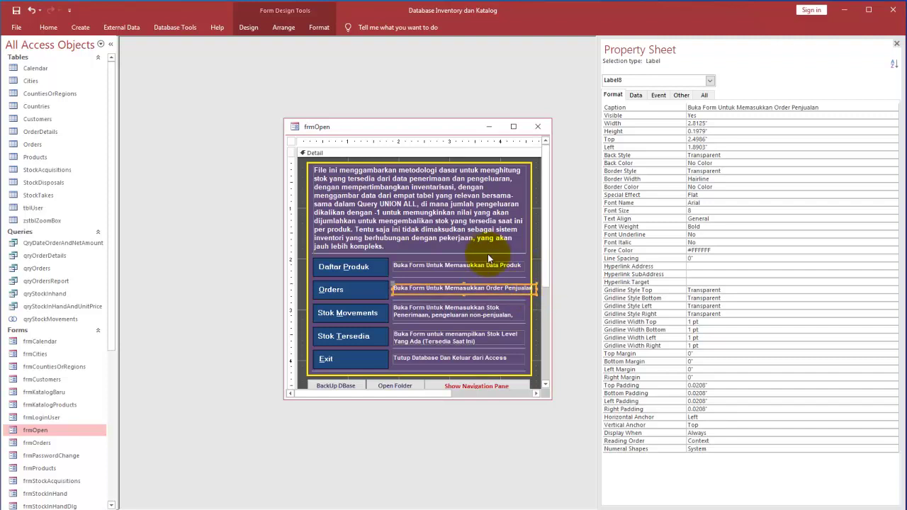
pyautogui.hotkey('ctrl', 'z')
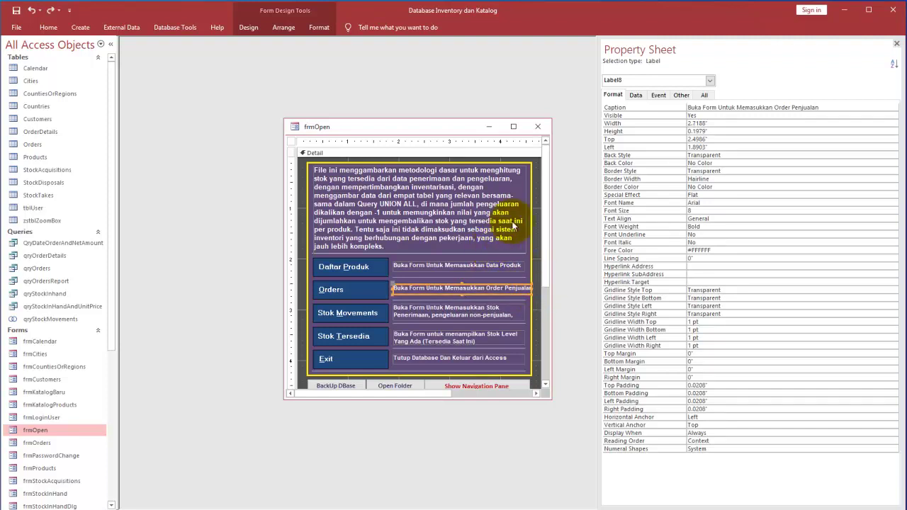
pyautogui.click(47, 27)
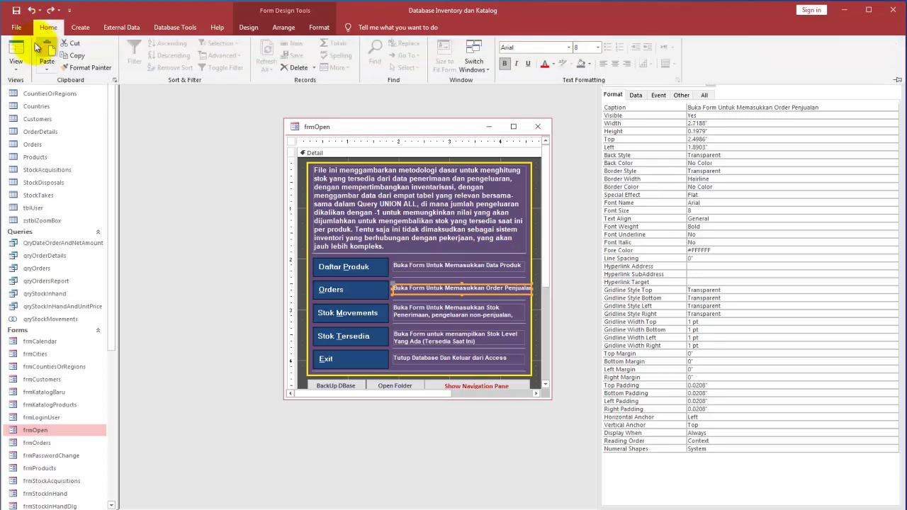
pyautogui.click(20, 51)
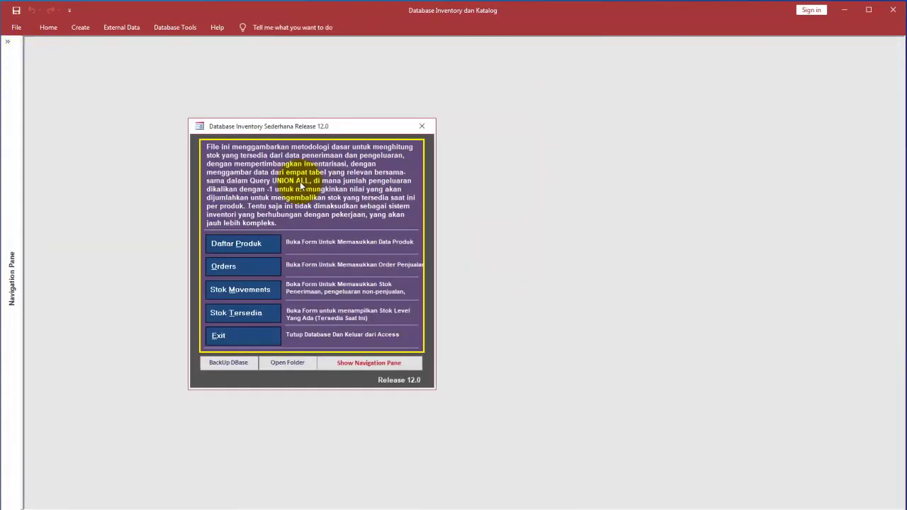
# Step: Open Orders, add new record 7 and choose customer CV. Gudang Elektronik
pyautogui.click(246, 267)
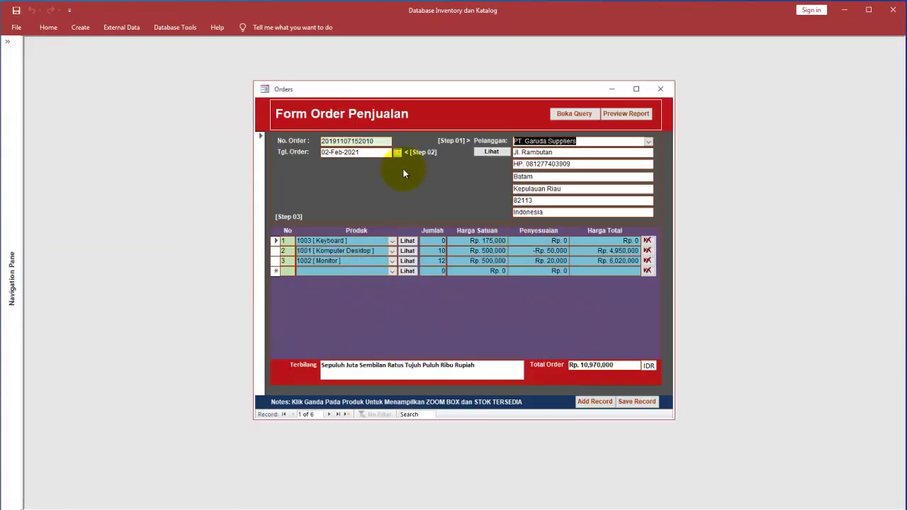
pyautogui.click(596, 402)
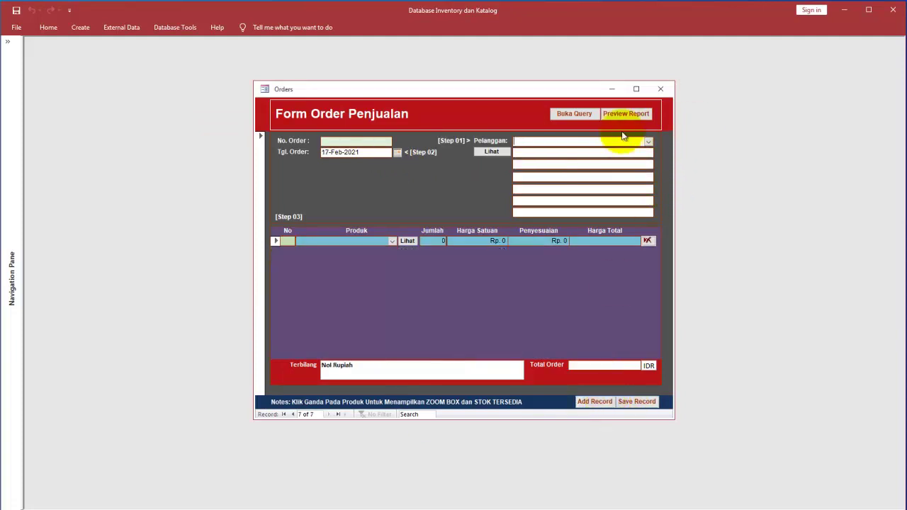
pyautogui.click(648, 142)
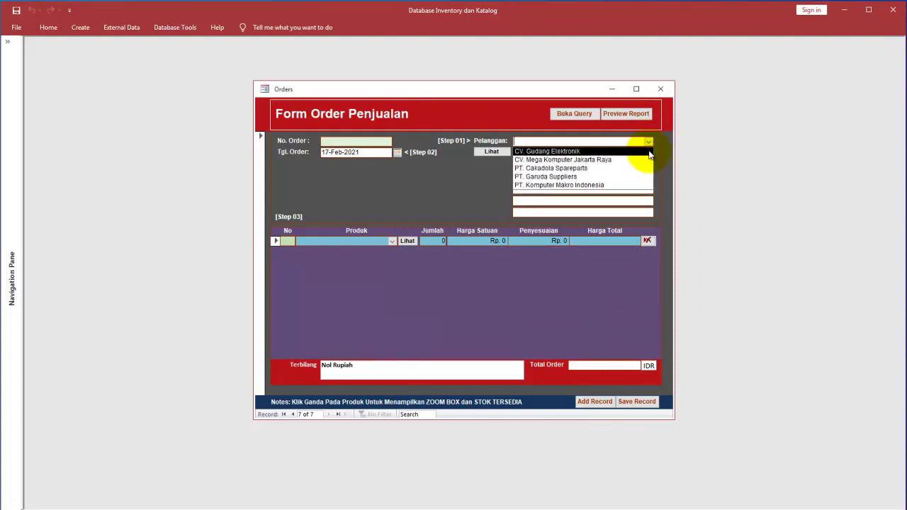
pyautogui.click(635, 152)
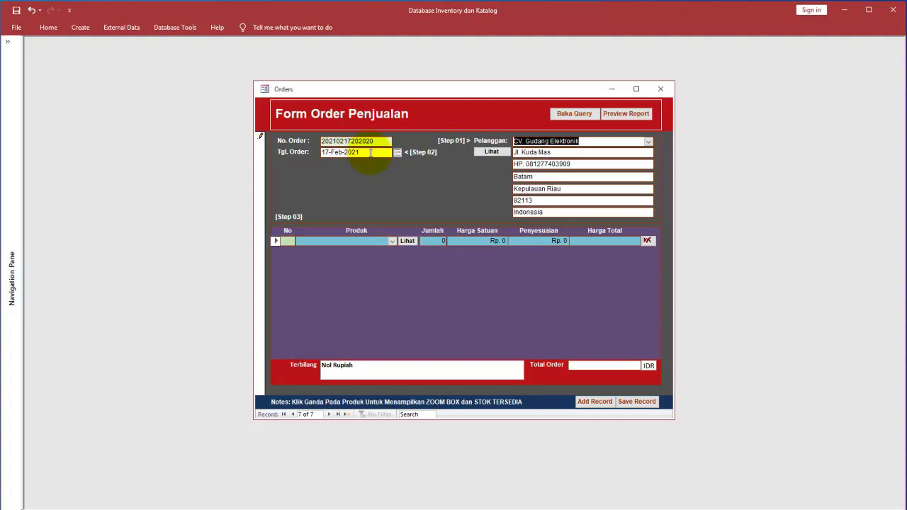
pyautogui.click(370, 153)
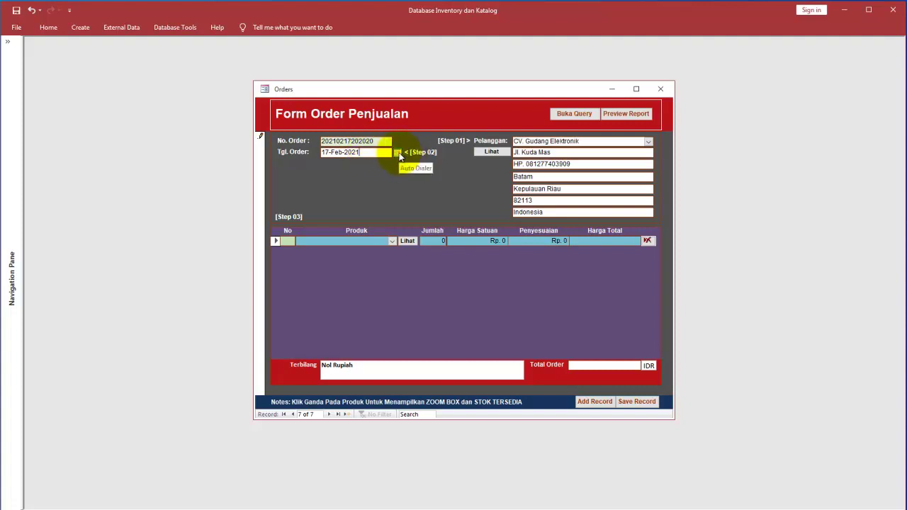
pyautogui.click(398, 152)
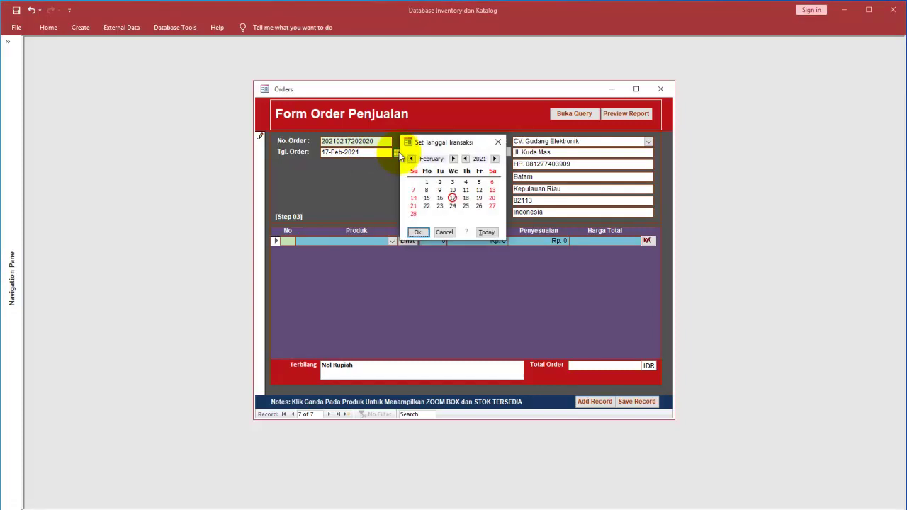
pyautogui.moveTo(487, 143); pyautogui.dragTo(389, 172)
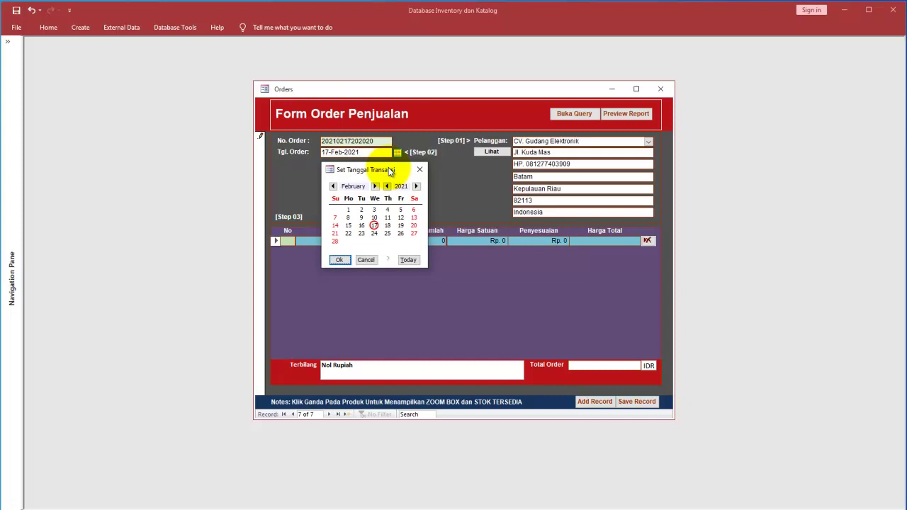
pyautogui.moveTo(391, 171); pyautogui.dragTo(370, 173)
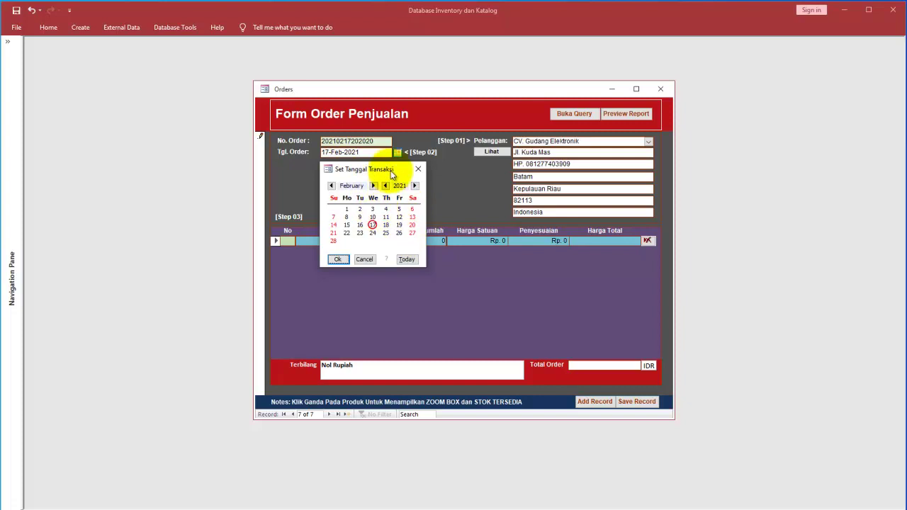
pyautogui.click(364, 260)
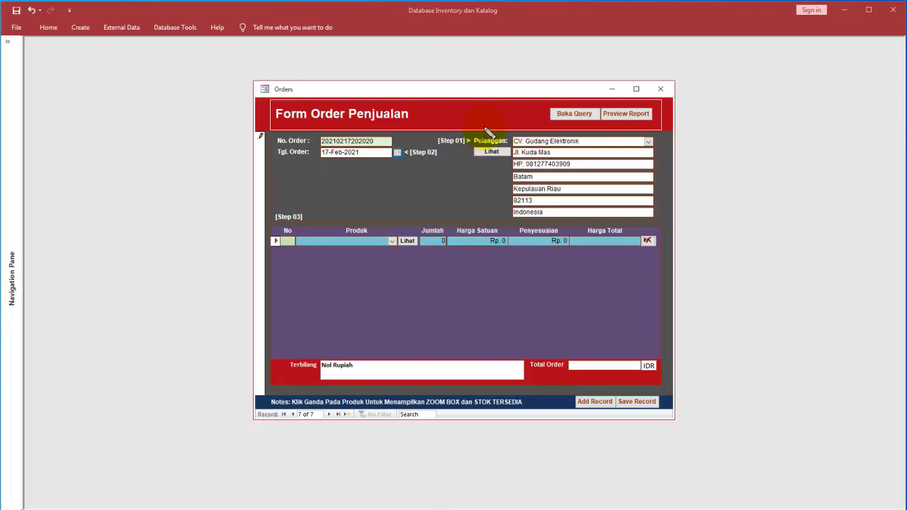
# Step: Settle CV. Gudang Elektronik as the Pelanggan on order record 7, dated 17-Feb-2021
pyautogui.moveTo(476, 135)
pyautogui.mouseDown()
pyautogui.moveTo(441, 141)
pyautogui.moveTo(478, 146)
pyautogui.moveTo(531, 132)
pyautogui.mouseUp()
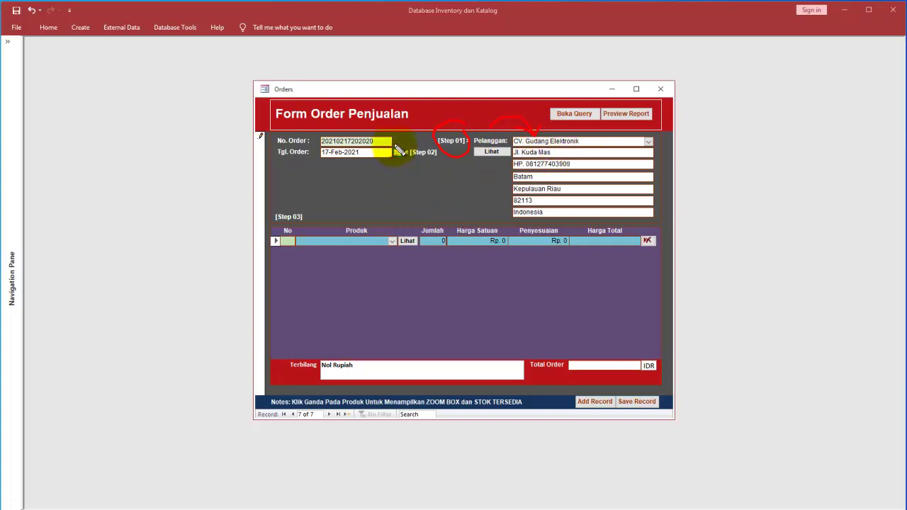
pyautogui.moveTo(379, 135); pyautogui.dragTo(399, 130)
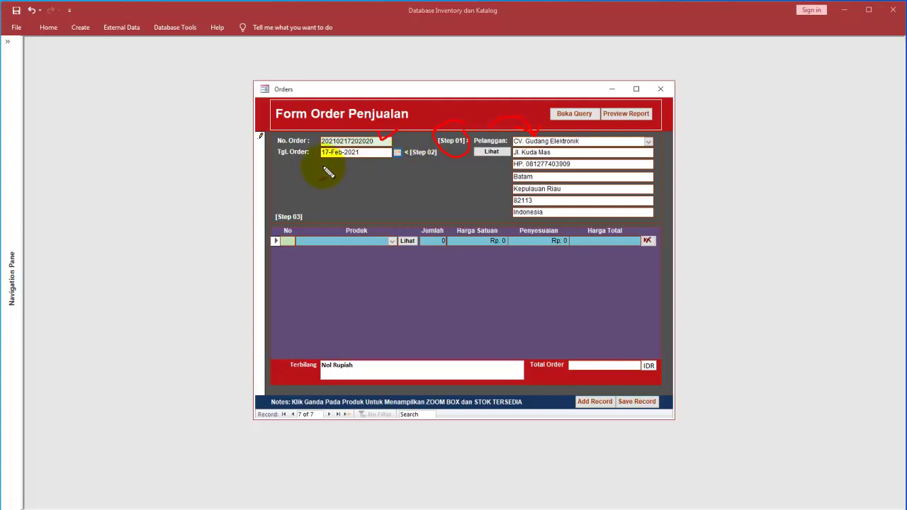
pyautogui.moveTo(332, 186)
pyautogui.mouseDown()
pyautogui.moveTo(338, 162)
pyautogui.moveTo(335, 172)
pyautogui.mouseUp()
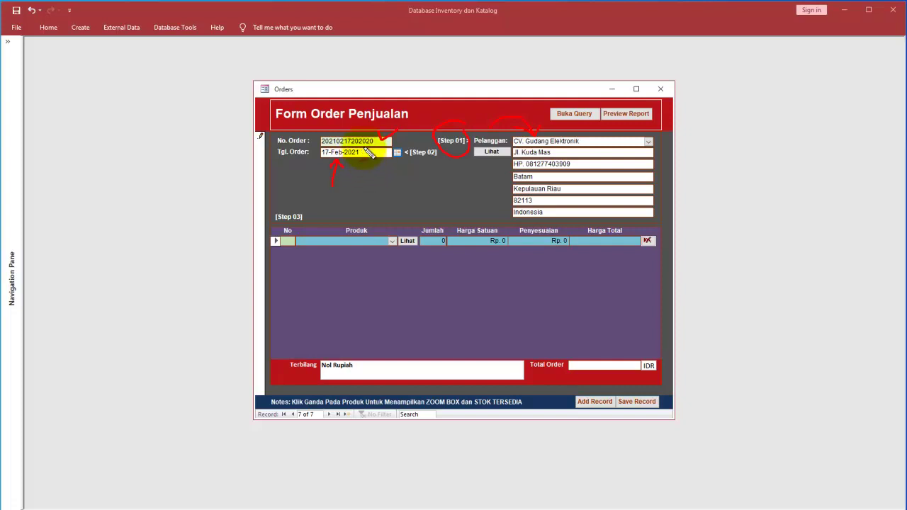
pyautogui.moveTo(381, 142)
pyautogui.mouseDown()
pyautogui.moveTo(324, 146)
pyautogui.moveTo(333, 169)
pyautogui.moveTo(388, 142)
pyautogui.moveTo(336, 140)
pyautogui.moveTo(326, 148)
pyautogui.moveTo(388, 145)
pyautogui.mouseUp()
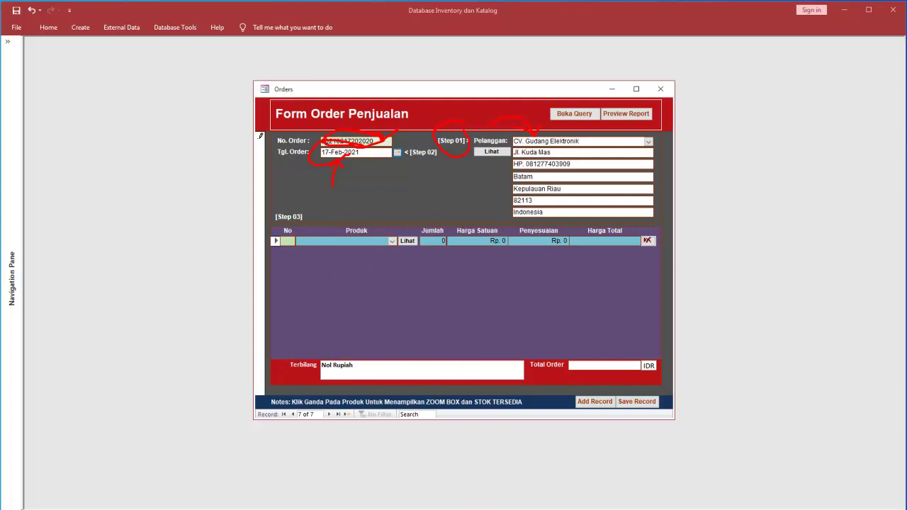
pyautogui.press('Escape')
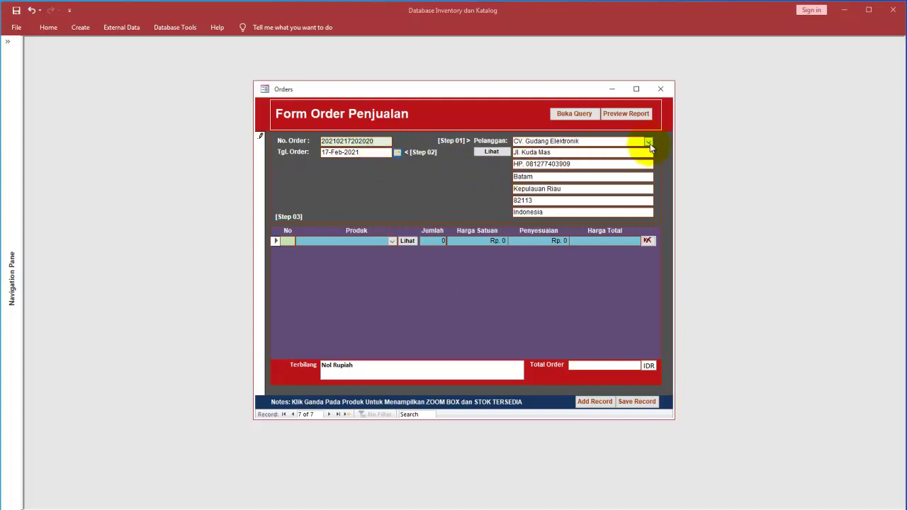
# Step: Add line 1: 100 units of 1001 Komputer Desktop at Rp. 15,500,000, totalling Rp. 1,550,000,000
pyautogui.click(392, 242)
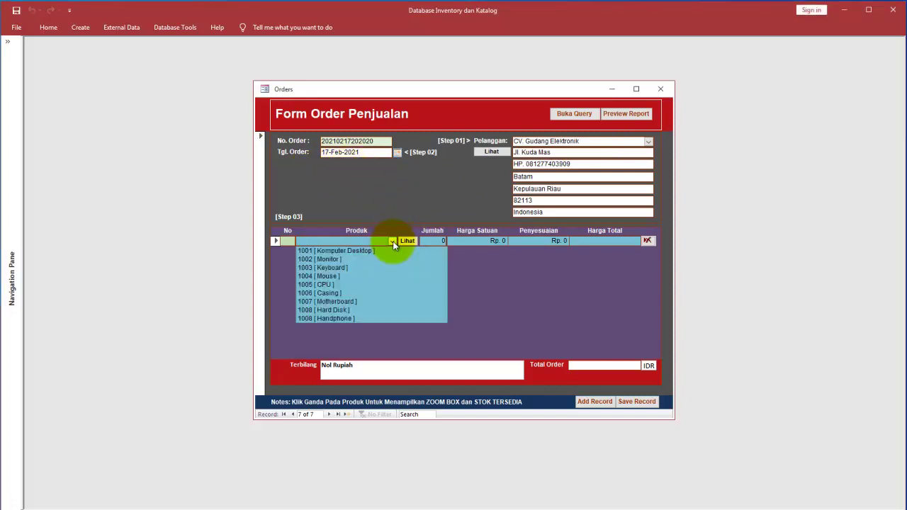
pyautogui.click(392, 252)
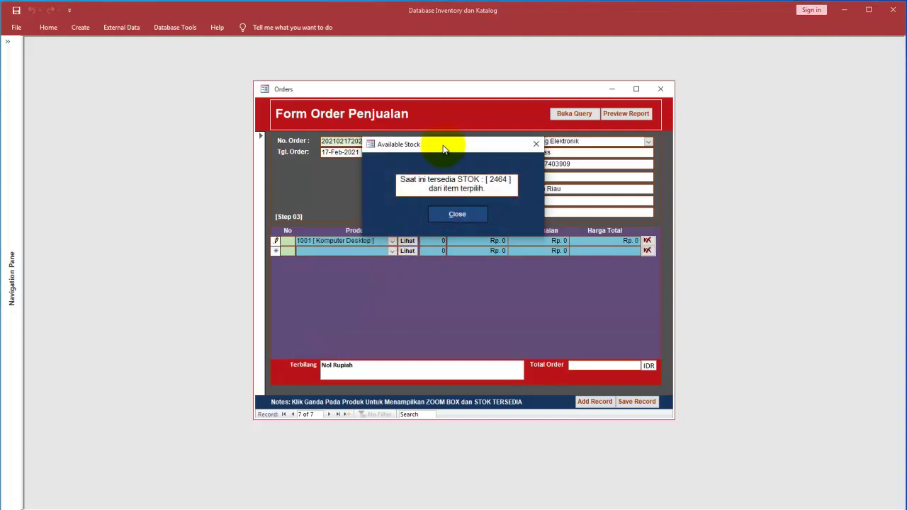
pyautogui.moveTo(443, 149); pyautogui.dragTo(477, 275)
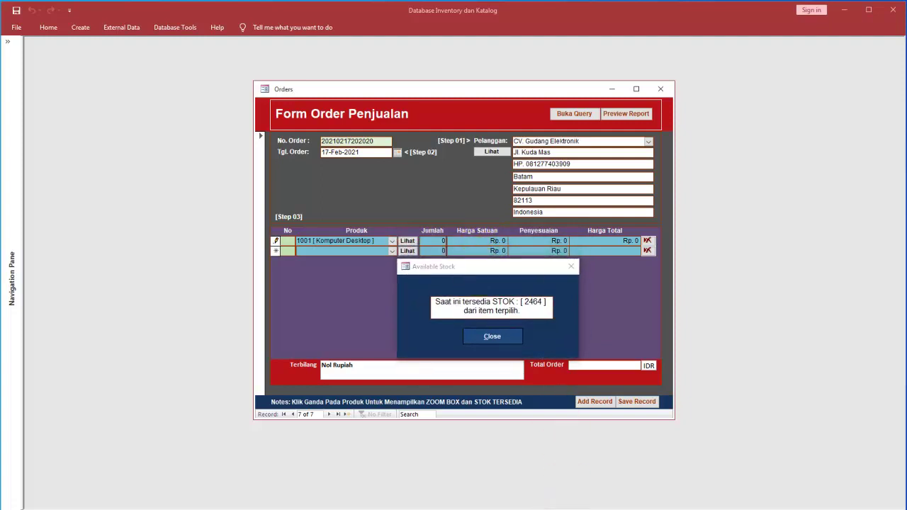
pyautogui.moveTo(361, 210)
pyautogui.mouseDown()
pyautogui.moveTo(294, 229)
pyautogui.moveTo(388, 240)
pyautogui.moveTo(371, 272)
pyautogui.moveTo(472, 268)
pyautogui.moveTo(402, 253)
pyautogui.mouseUp()
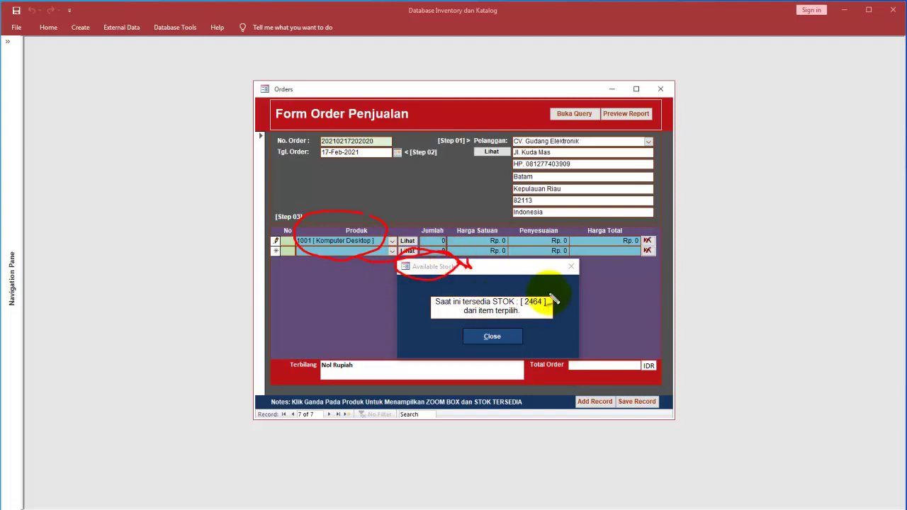
pyautogui.moveTo(548, 289)
pyautogui.mouseDown()
pyautogui.moveTo(553, 300)
pyautogui.moveTo(577, 284)
pyautogui.mouseUp()
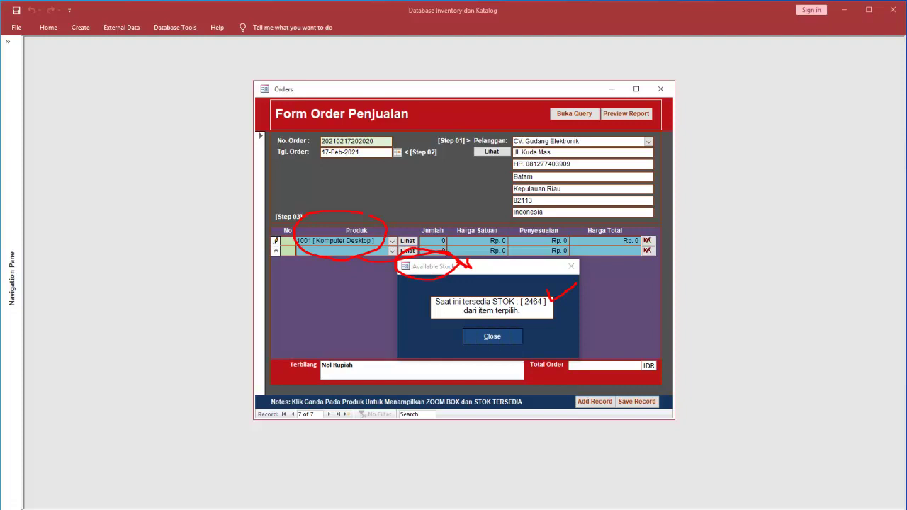
pyautogui.click(511, 333)
pyautogui.click(440, 241)
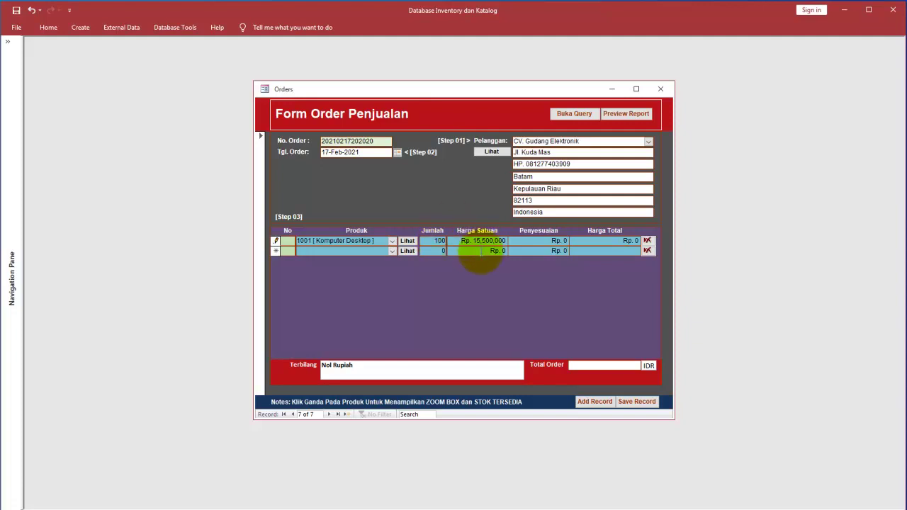
pyautogui.press('Return')
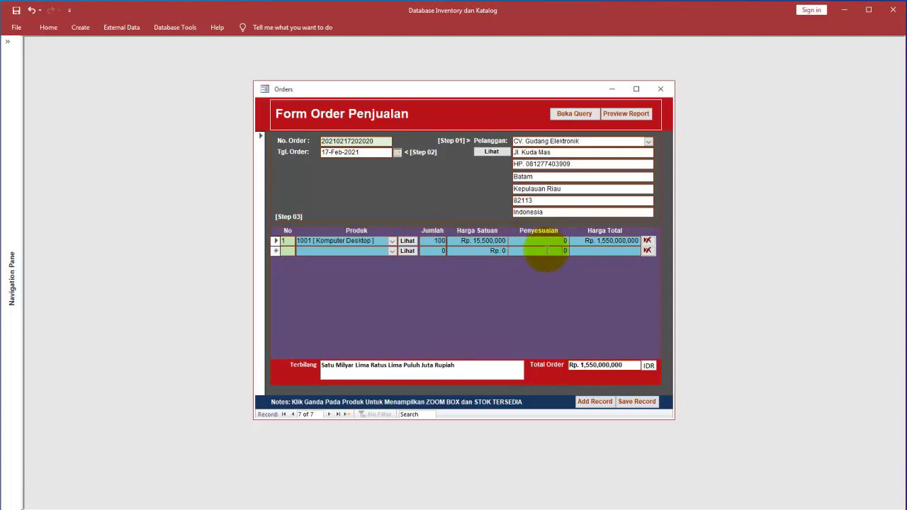
pyautogui.press('Return')
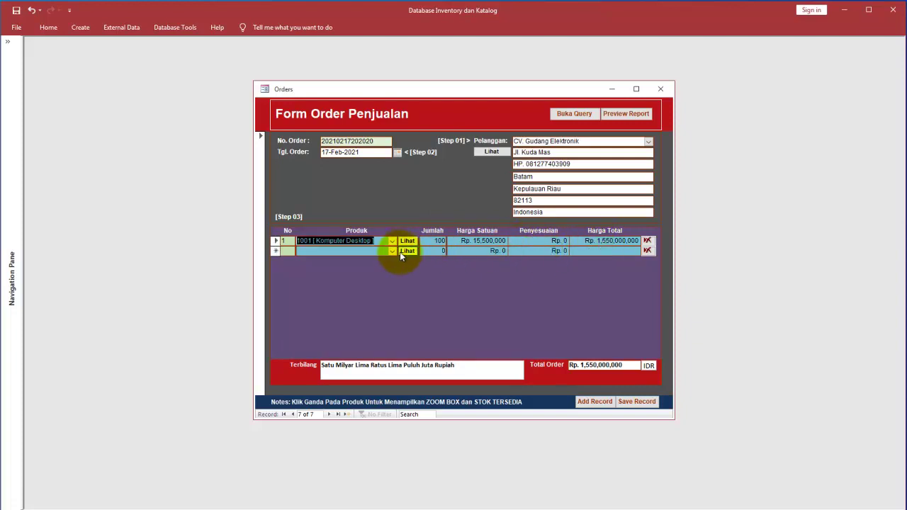
# Step: Add order lines for 5 Monitors (1002) and 10 Keyboards (1003), totalling Rp. 1,554,250,000
pyautogui.click(392, 251)
pyautogui.click(378, 270)
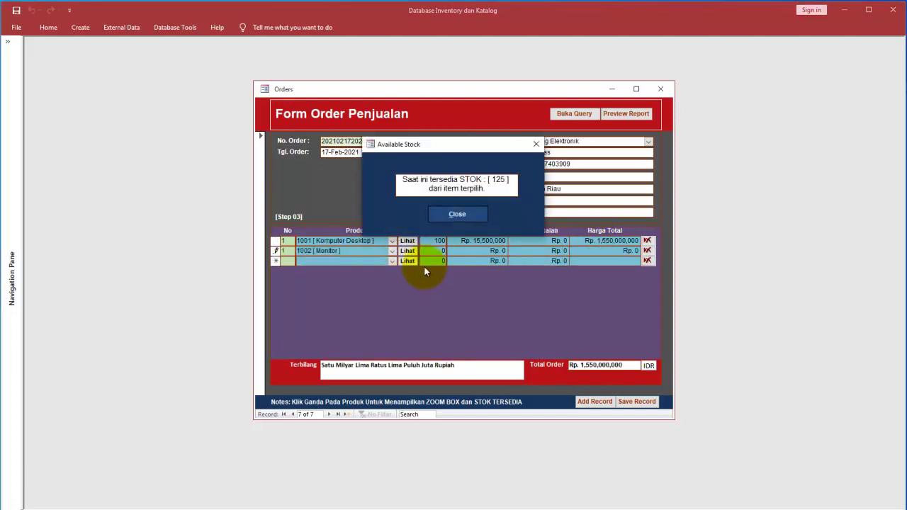
pyautogui.click(469, 215)
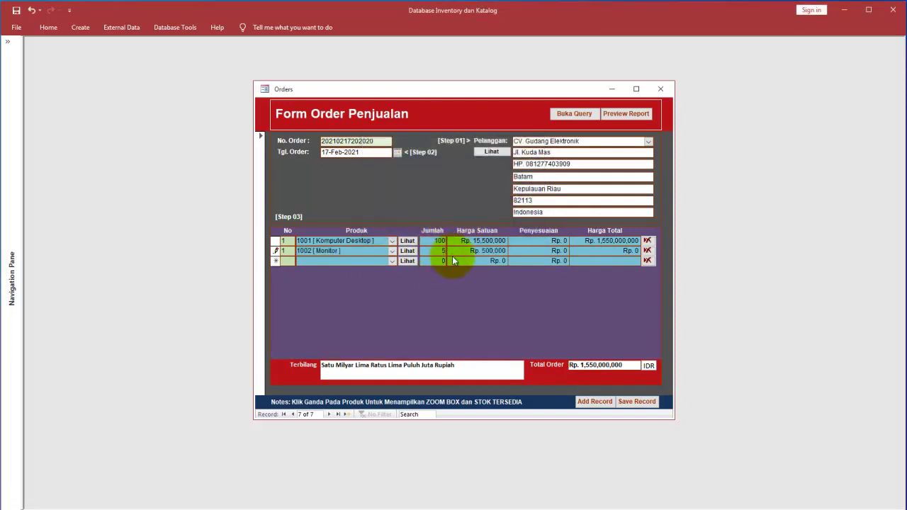
pyautogui.click(528, 260)
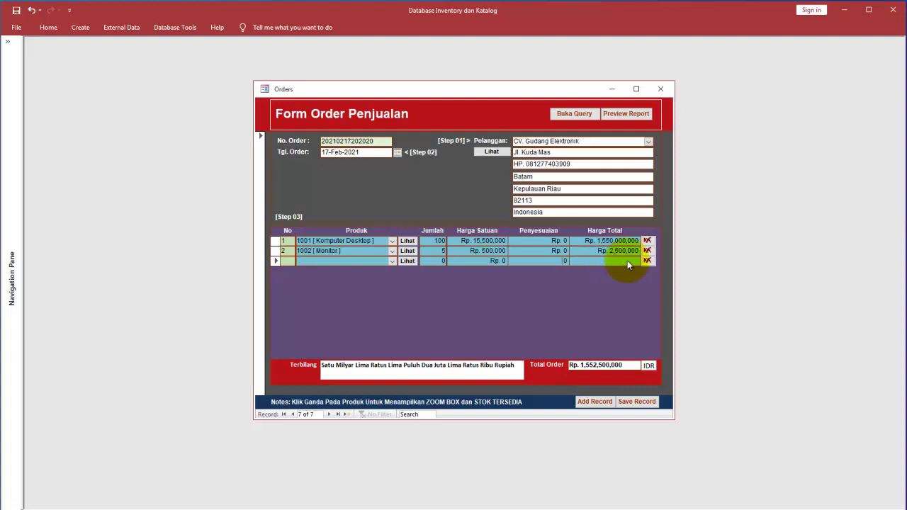
pyautogui.click(392, 261)
pyautogui.click(377, 287)
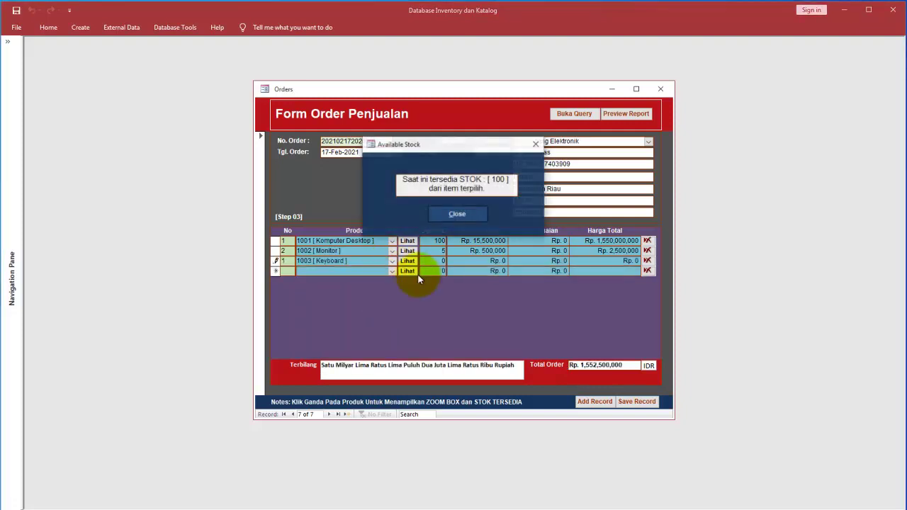
pyautogui.click(459, 215)
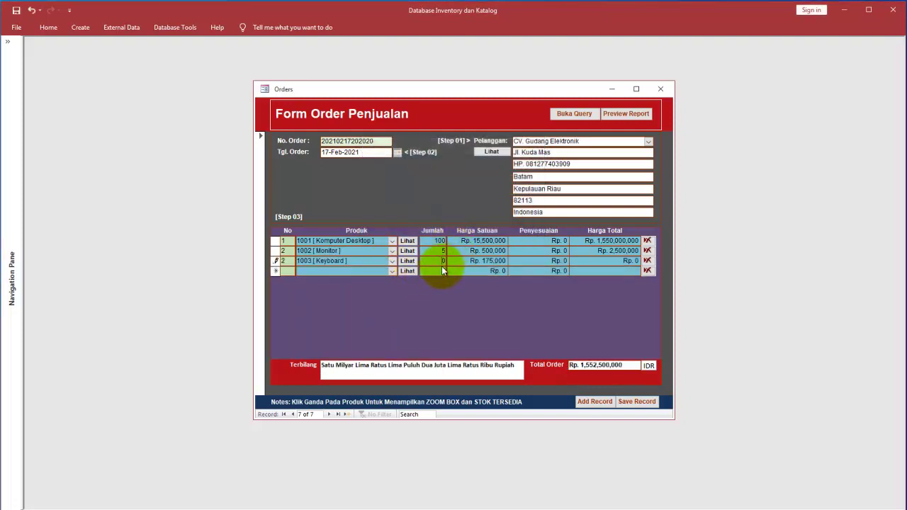
pyautogui.click(458, 271)
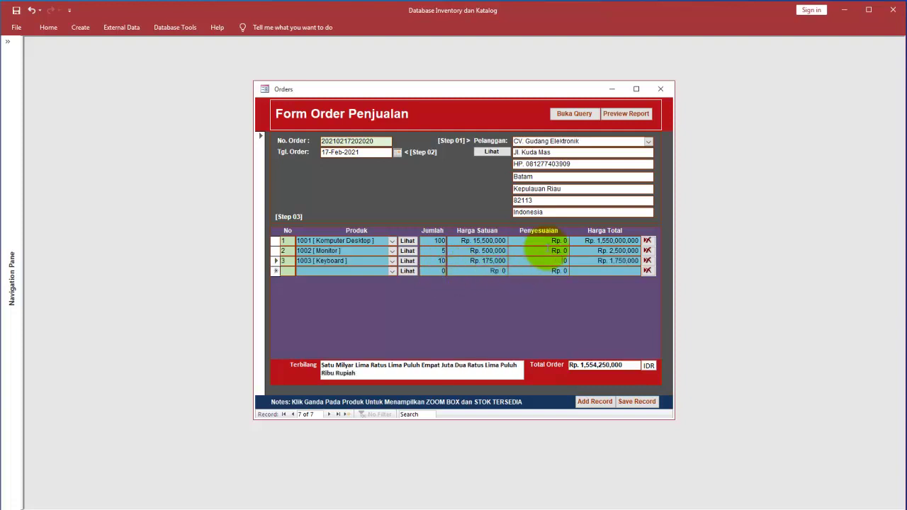
pyautogui.click(550, 241)
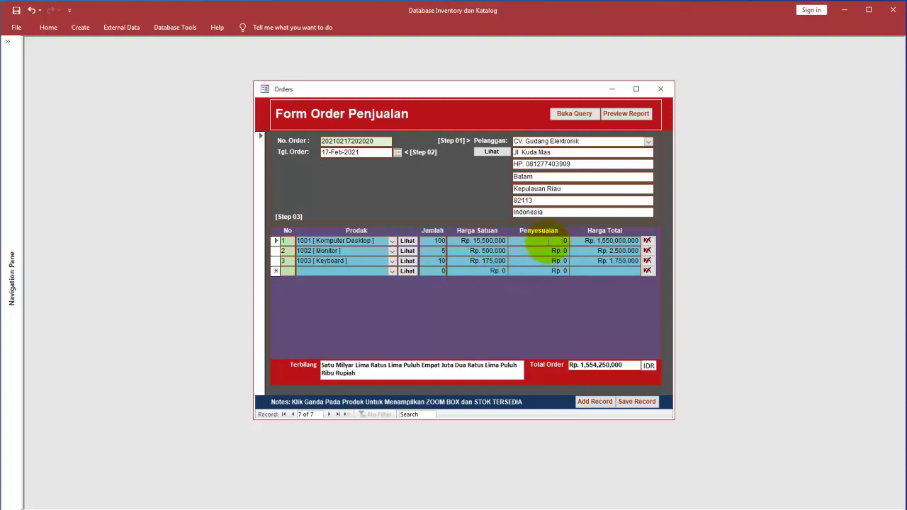
# Step: Set adjustments of Rp. 250,000 on Komputer Desktop and -Rp. 10,000 on Monitor, fixing an invalid entry
pyautogui.write('250000')
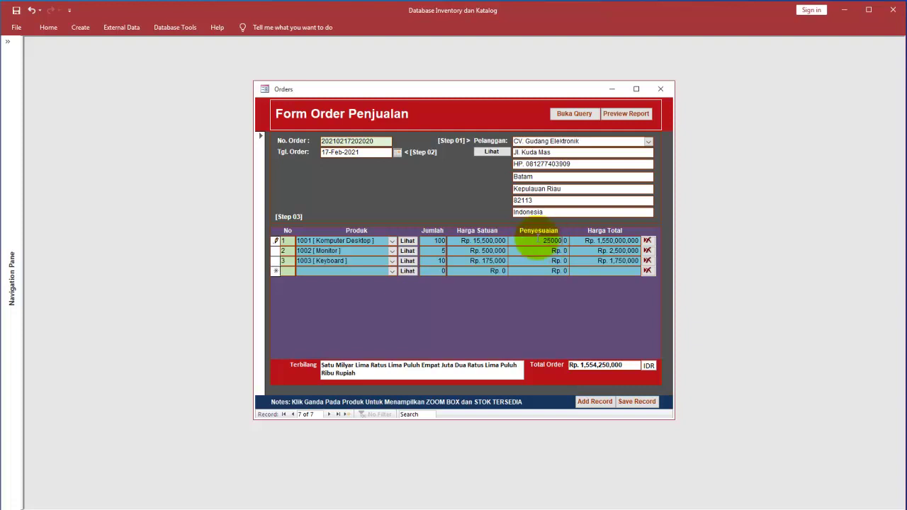
pyautogui.click(539, 251)
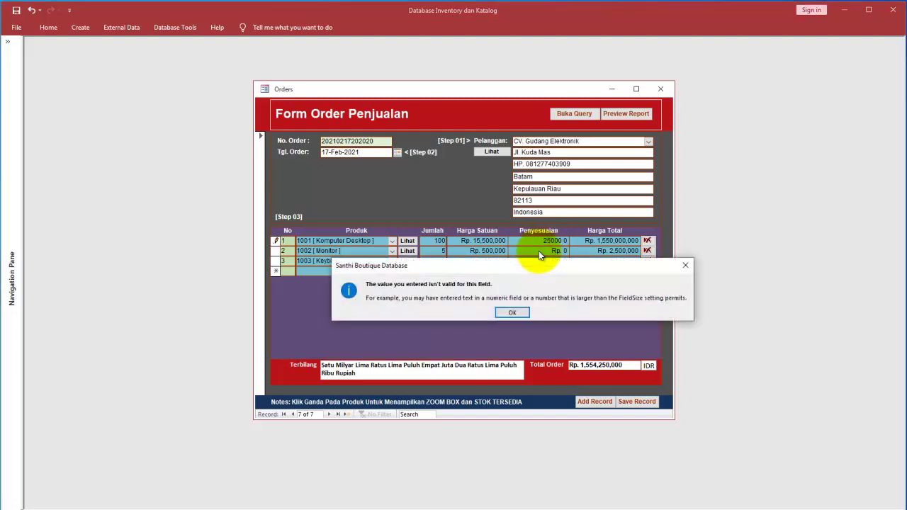
pyautogui.click(524, 314)
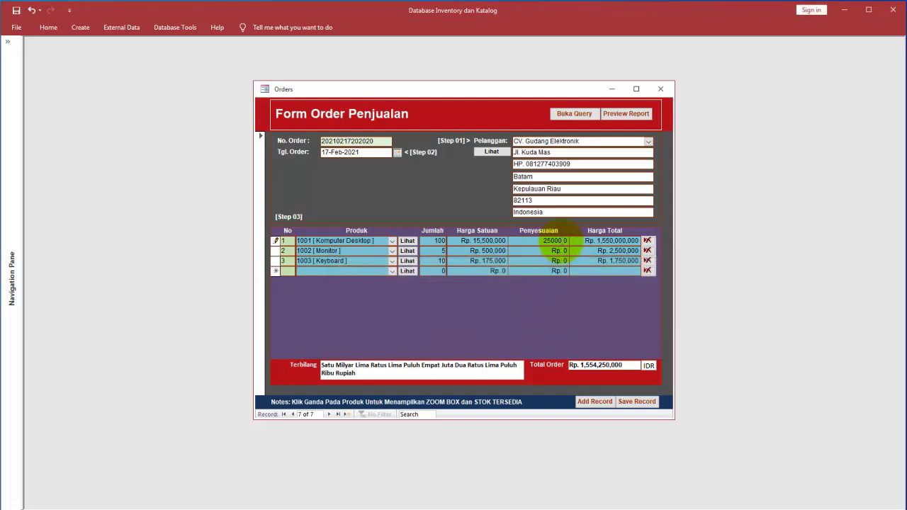
pyautogui.press('BackSpace')
pyautogui.click(556, 251)
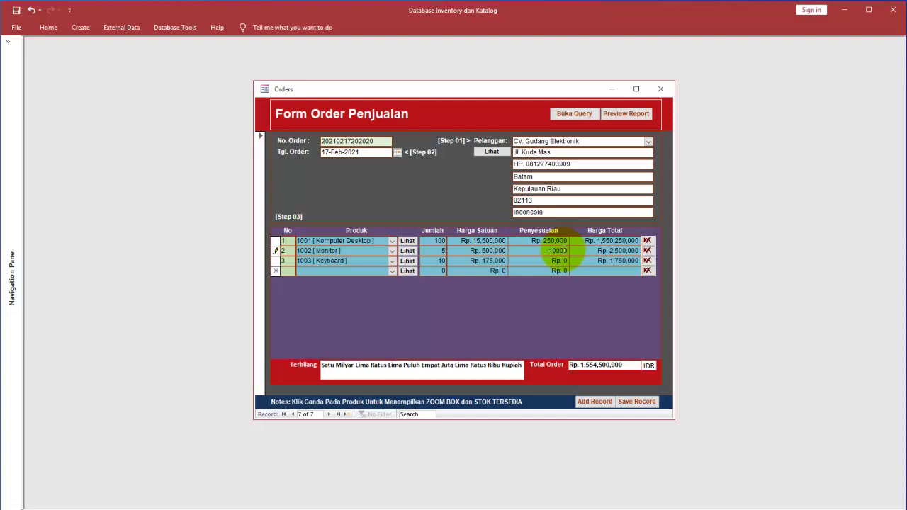
pyautogui.click(560, 260)
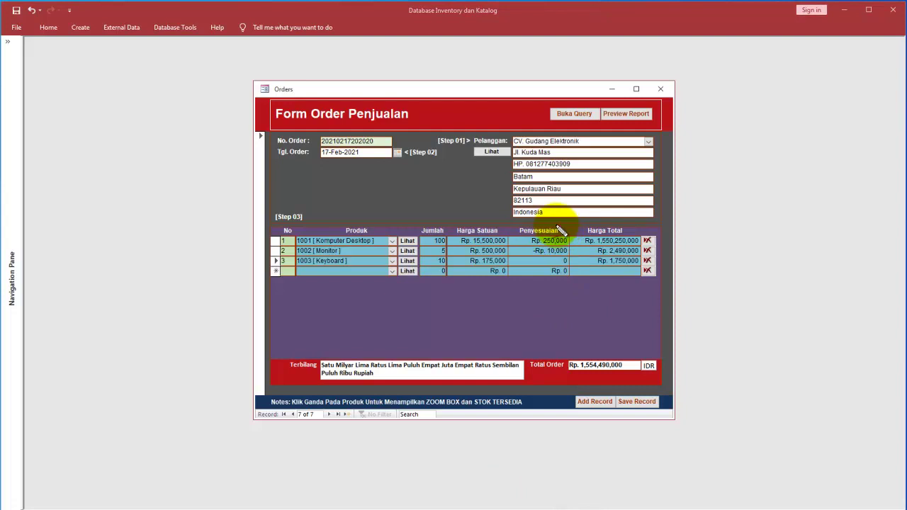
pyautogui.doubleClick(528, 213)
pyautogui.moveTo(523, 232)
pyautogui.mouseDown()
pyautogui.moveTo(546, 260)
pyautogui.moveTo(573, 223)
pyautogui.moveTo(561, 227)
pyautogui.moveTo(565, 248)
pyautogui.mouseUp()
pyautogui.moveTo(497, 298)
pyautogui.mouseDown()
pyautogui.moveTo(498, 311)
pyautogui.moveTo(533, 321)
pyautogui.moveTo(535, 334)
pyautogui.moveTo(537, 304)
pyautogui.moveTo(550, 312)
pyautogui.moveTo(557, 300)
pyautogui.moveTo(552, 288)
pyautogui.moveTo(570, 302)
pyautogui.moveTo(578, 290)
pyautogui.mouseUp()
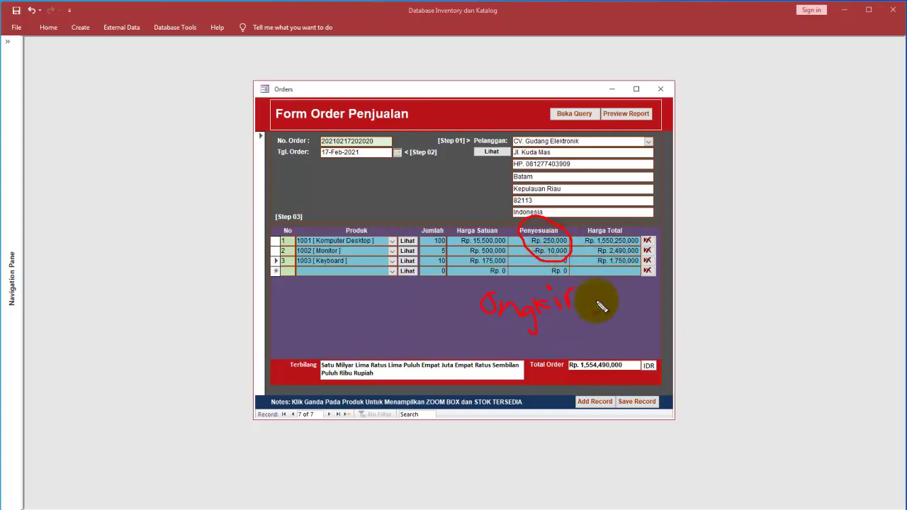
pyautogui.moveTo(597, 285); pyautogui.dragTo(588, 312)
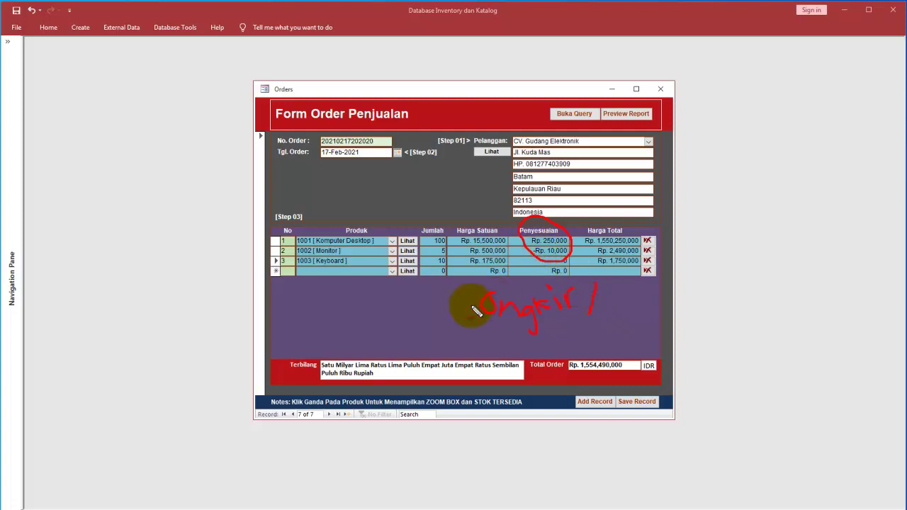
pyautogui.moveTo(558, 342)
pyautogui.mouseDown()
pyautogui.moveTo(557, 359)
pyautogui.moveTo(547, 330)
pyautogui.moveTo(581, 334)
pyautogui.moveTo(579, 348)
pyautogui.moveTo(583, 331)
pyautogui.moveTo(612, 347)
pyautogui.moveTo(624, 338)
pyautogui.moveTo(640, 344)
pyautogui.mouseUp()
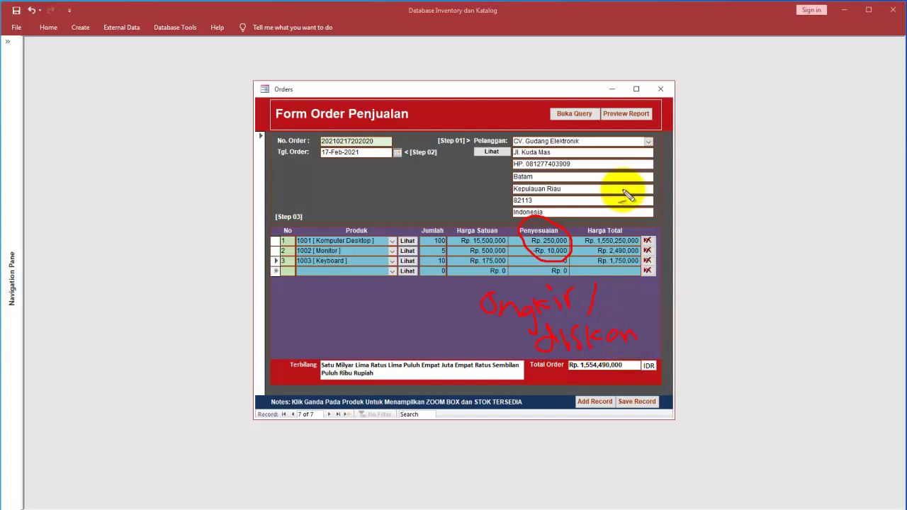
pyautogui.moveTo(454, 189)
pyautogui.mouseDown()
pyautogui.moveTo(496, 208)
pyautogui.moveTo(517, 233)
pyautogui.mouseUp()
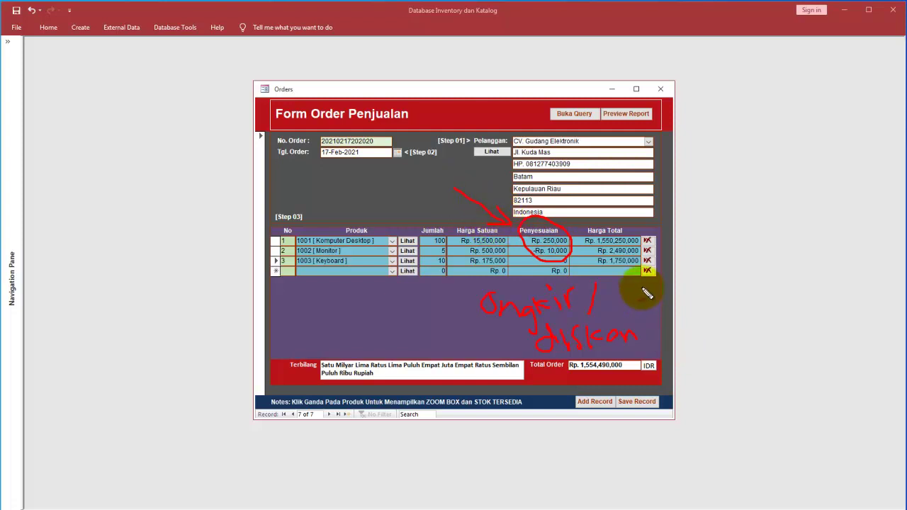
pyautogui.moveTo(614, 271); pyautogui.dragTo(638, 359)
pyautogui.moveTo(630, 354)
pyautogui.mouseDown()
pyautogui.moveTo(645, 346)
pyautogui.moveTo(585, 348)
pyautogui.moveTo(602, 386)
pyautogui.moveTo(634, 367)
pyautogui.moveTo(599, 356)
pyautogui.mouseUp()
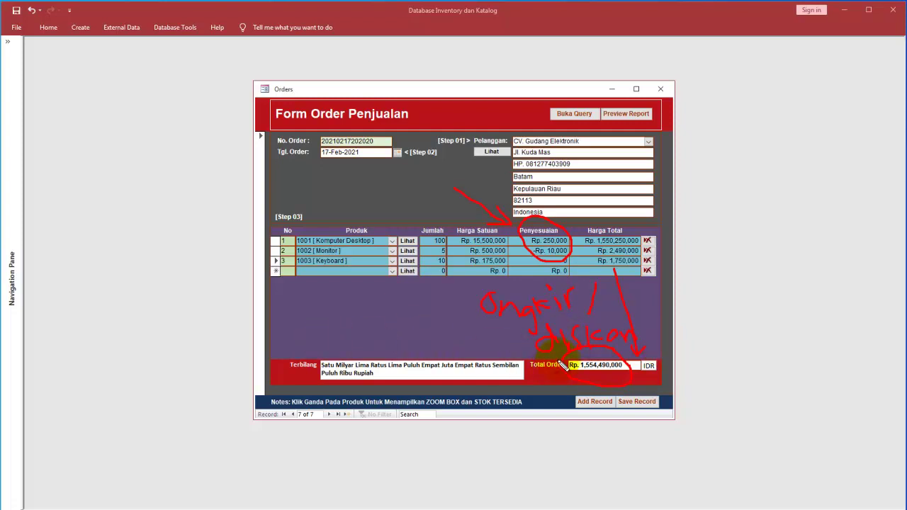
pyautogui.moveTo(290, 327)
pyautogui.mouseDown()
pyautogui.moveTo(318, 340)
pyautogui.moveTo(344, 340)
pyautogui.moveTo(344, 331)
pyautogui.moveTo(339, 357)
pyautogui.mouseUp()
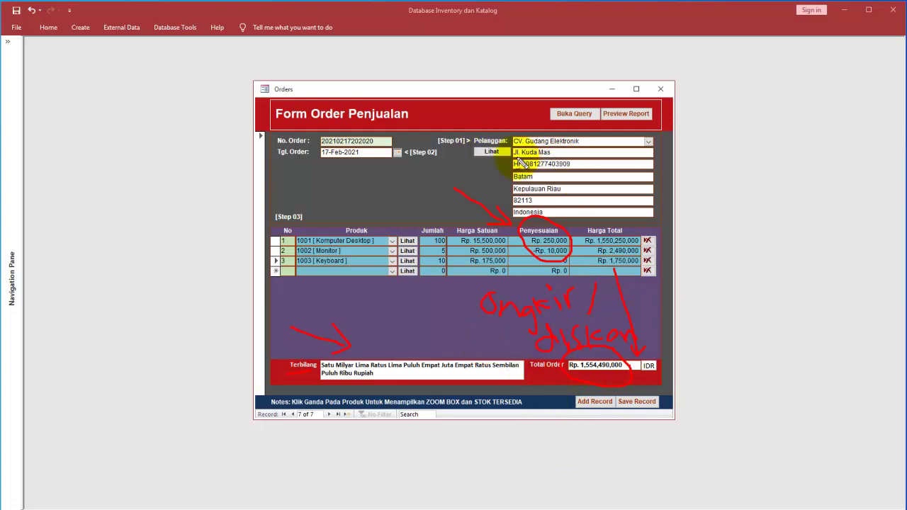
pyautogui.press('Escape')
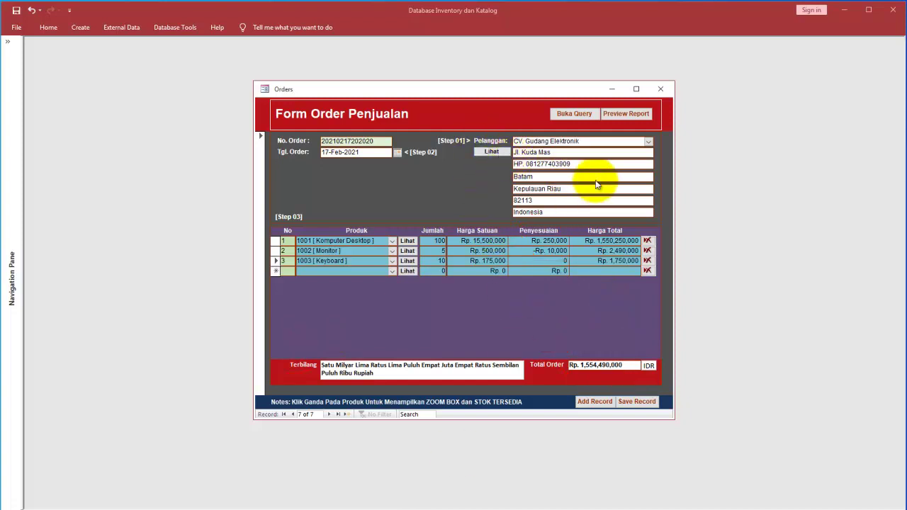
# Step: Open the order's customer in the Customers form, edit the Alamat street address, then start a new record
pyautogui.click(491, 153)
pyautogui.moveTo(484, 151); pyautogui.dragTo(408, 175)
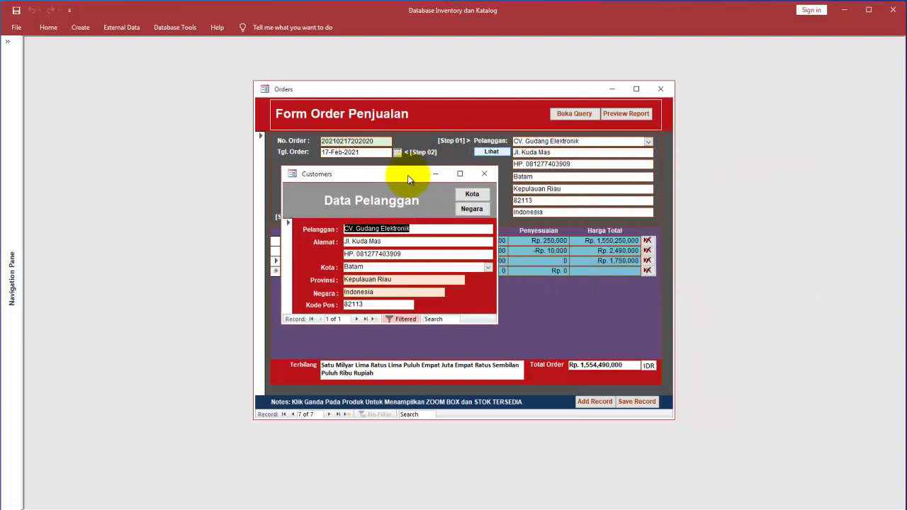
pyautogui.click(398, 242)
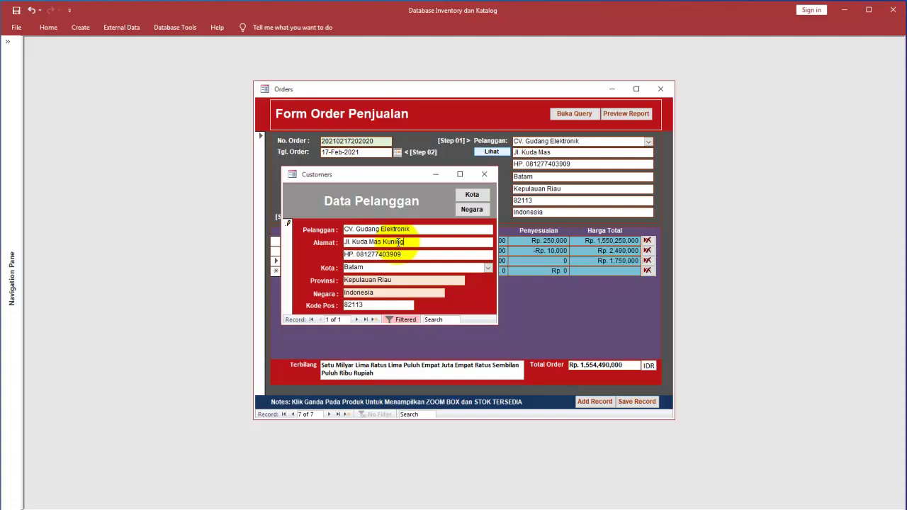
pyautogui.click(362, 319)
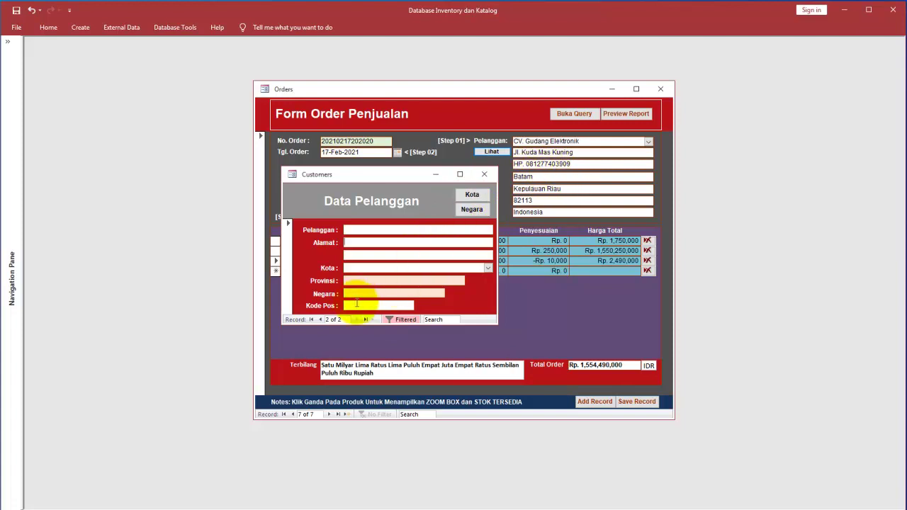
# Step: Open the Kota city and province lookup from Customers, browse the provinces, and close it
pyautogui.click(320, 319)
pyautogui.click(473, 196)
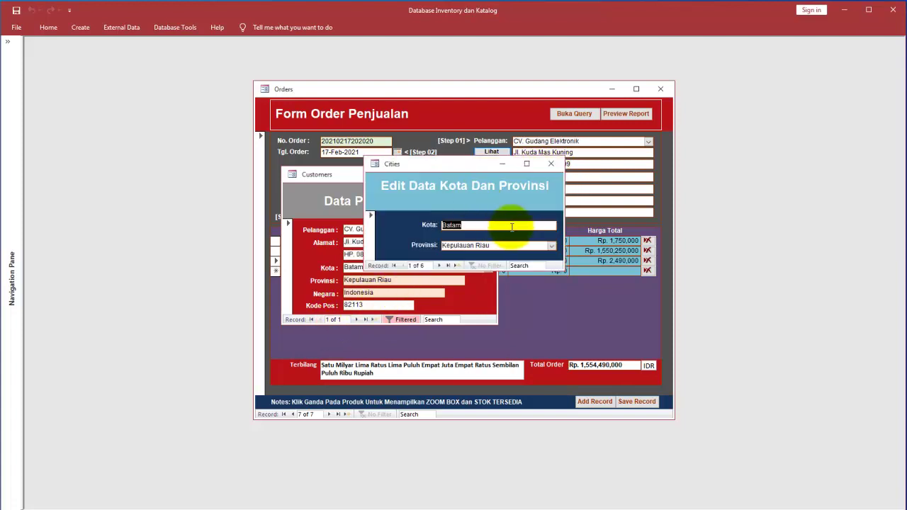
pyautogui.click(553, 246)
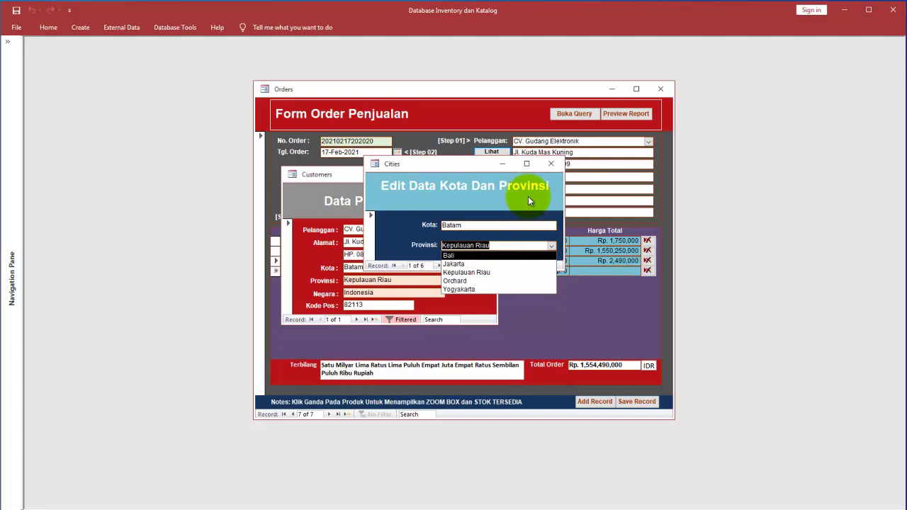
pyautogui.click(552, 168)
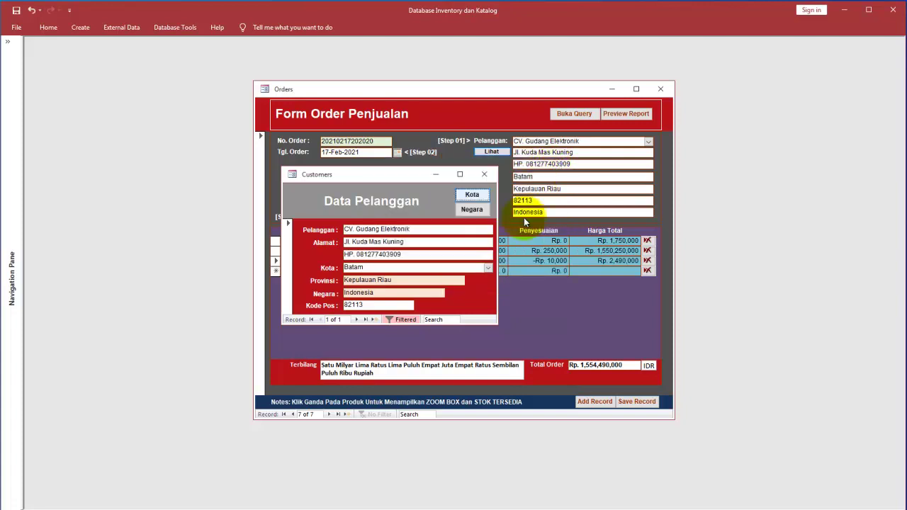
# Step: Review the Negara lookup keeping Indonesia, browse to Jakarta, then close it and the Customers form
pyautogui.click(472, 209)
pyautogui.click(550, 242)
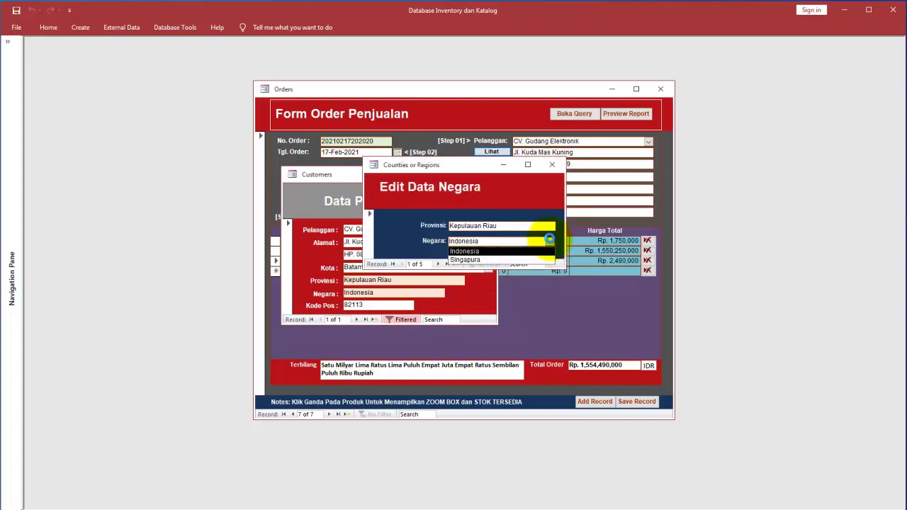
pyautogui.click(551, 243)
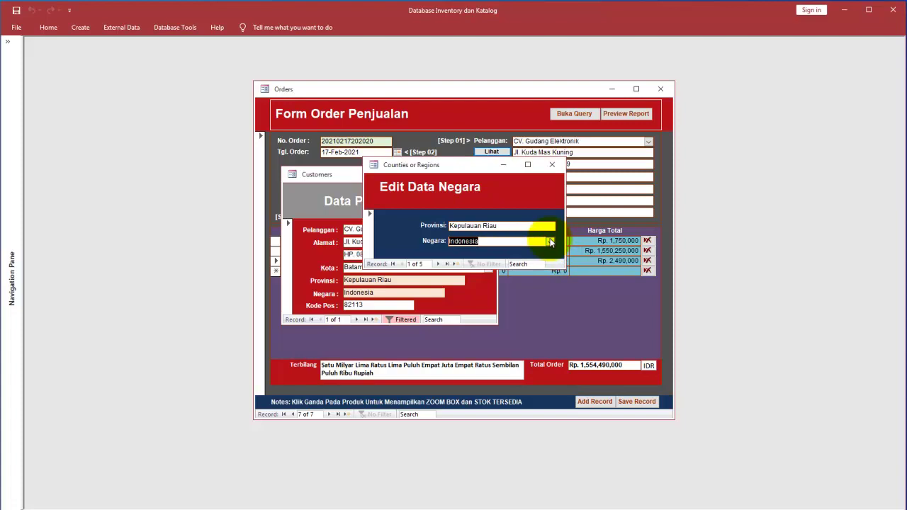
pyautogui.click(439, 264)
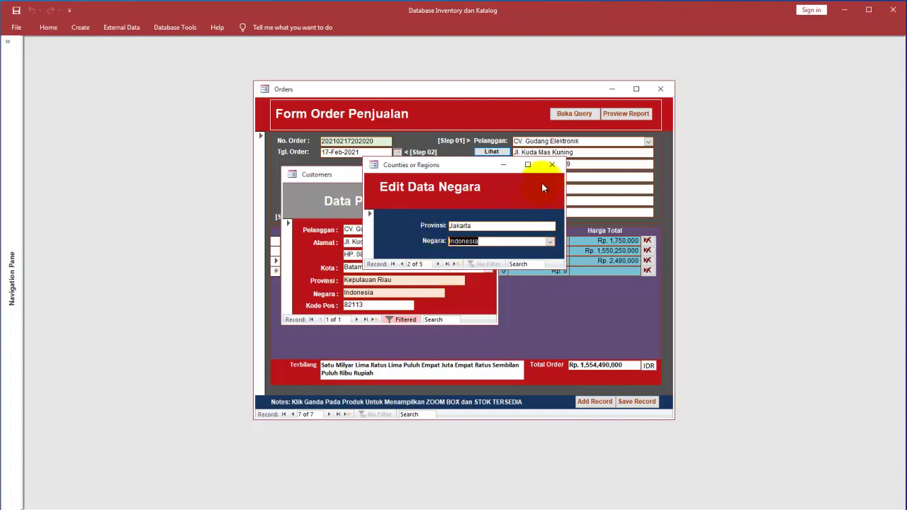
pyautogui.click(551, 165)
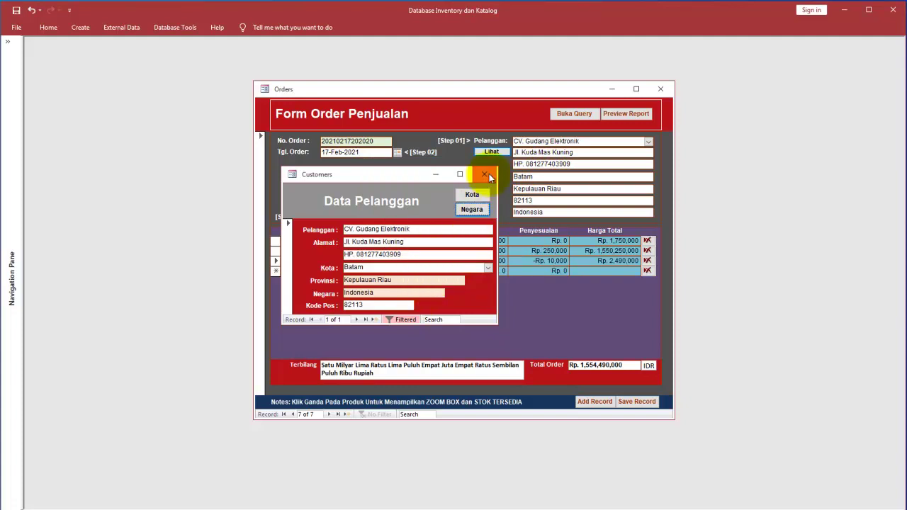
pyautogui.click(484, 174)
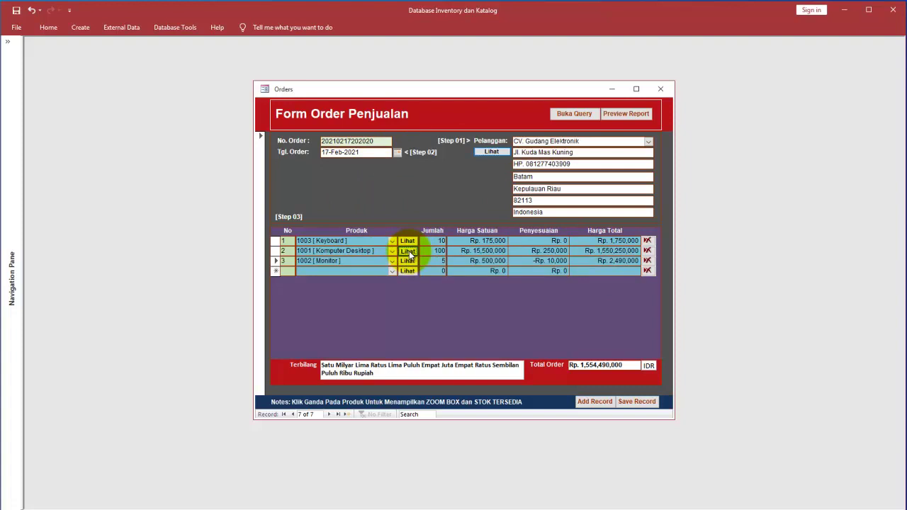
pyautogui.click(409, 251)
pyautogui.moveTo(464, 78); pyautogui.dragTo(797, 157)
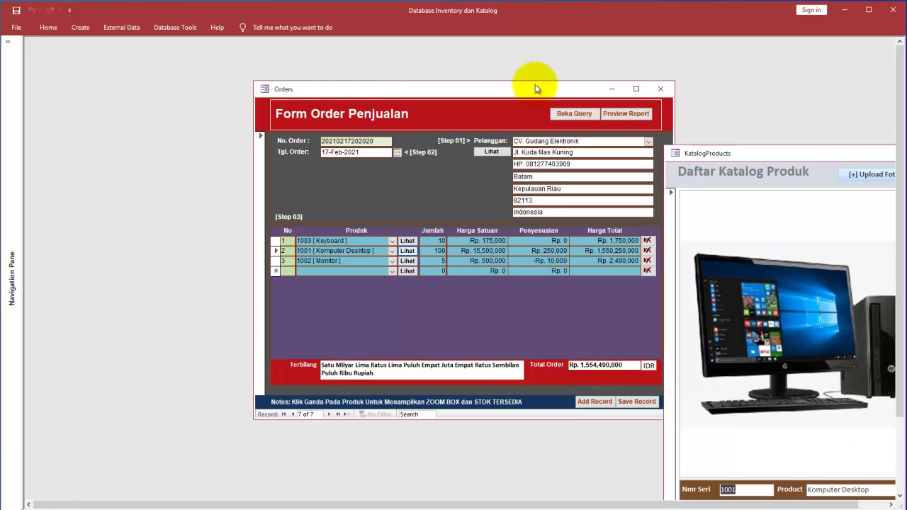
pyautogui.moveTo(538, 85); pyautogui.dragTo(434, 86)
pyautogui.moveTo(704, 154); pyautogui.dragTo(626, 95)
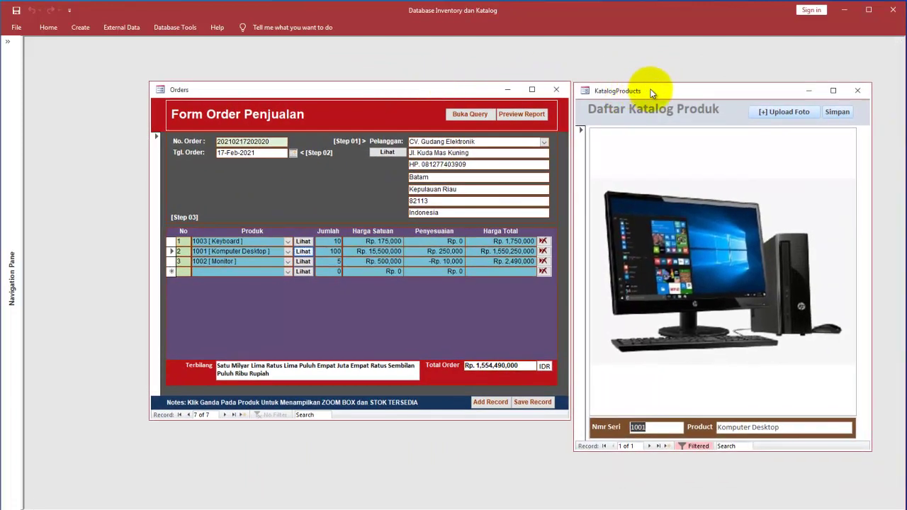
pyautogui.click(859, 91)
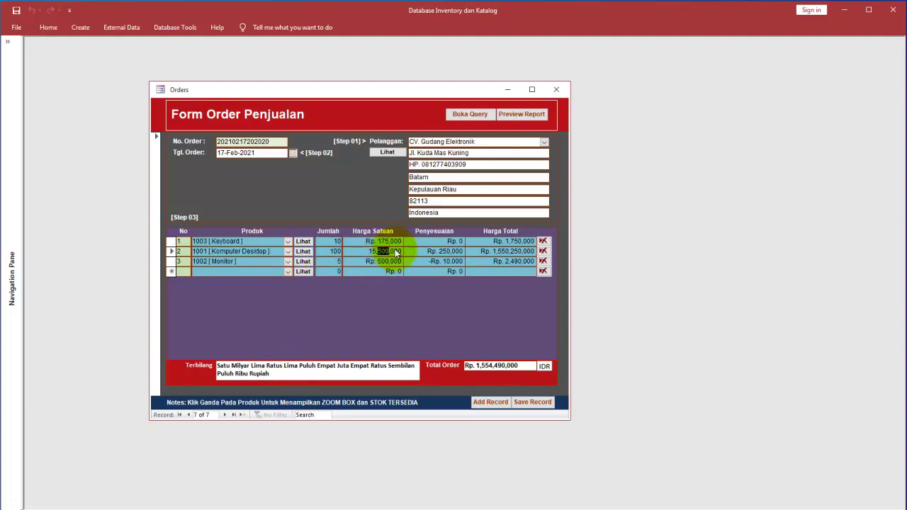
pyautogui.doubleClick(436, 142)
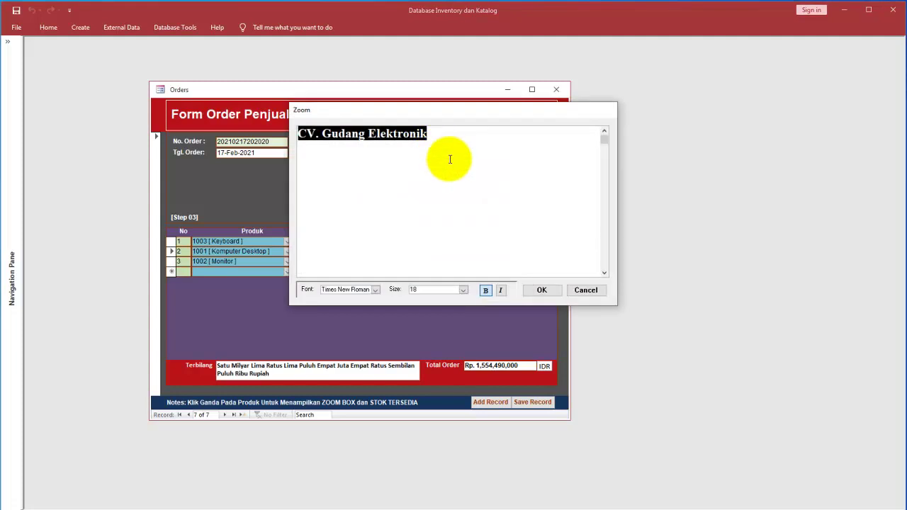
pyautogui.moveTo(444, 116); pyautogui.dragTo(736, 150)
pyautogui.click(723, 172)
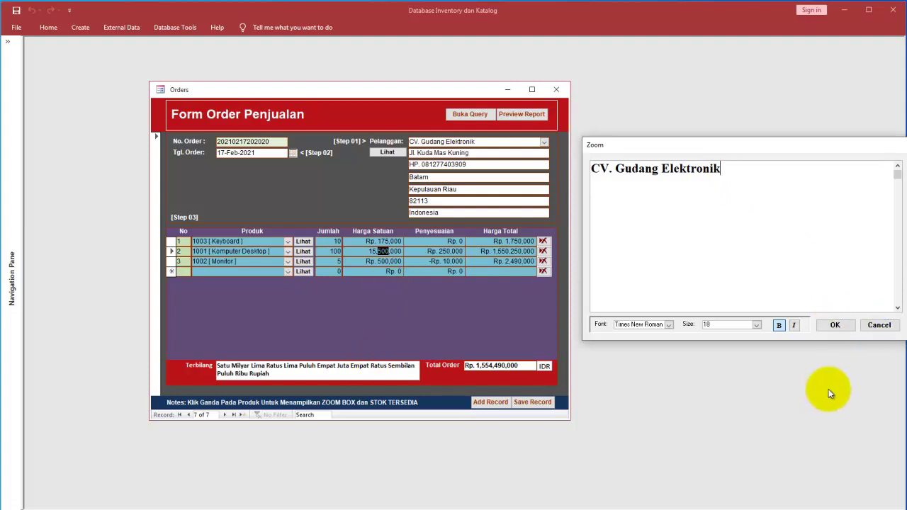
pyautogui.click(877, 325)
pyautogui.doubleClick(388, 367)
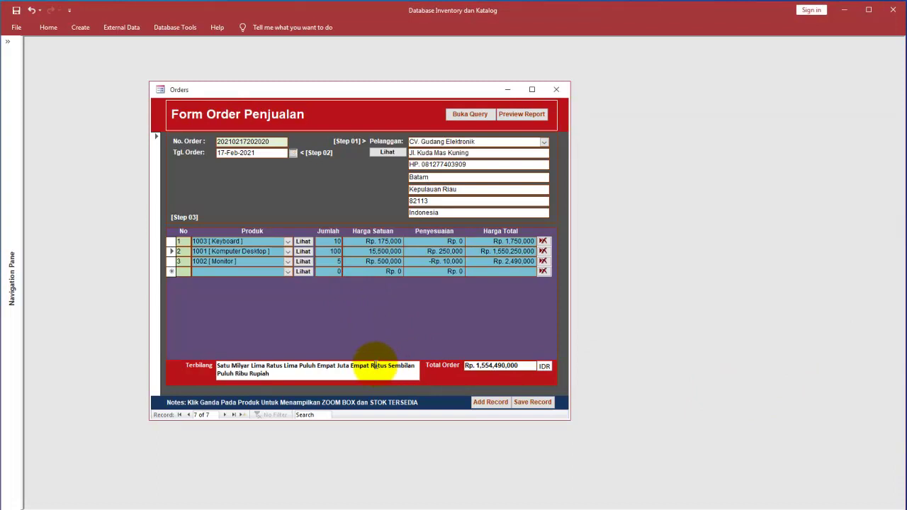
pyautogui.moveTo(442, 112); pyautogui.dragTo(709, 238)
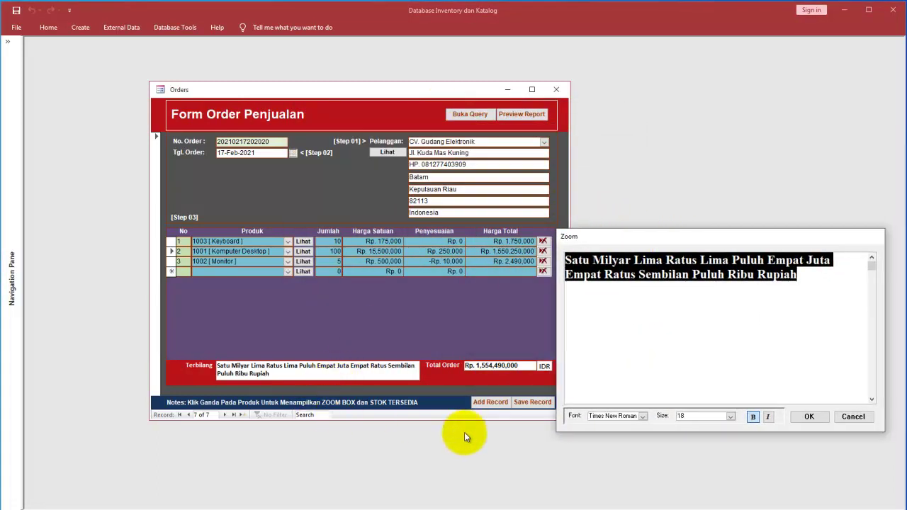
pyautogui.click(583, 326)
pyautogui.moveTo(602, 245); pyautogui.dragTo(237, 299)
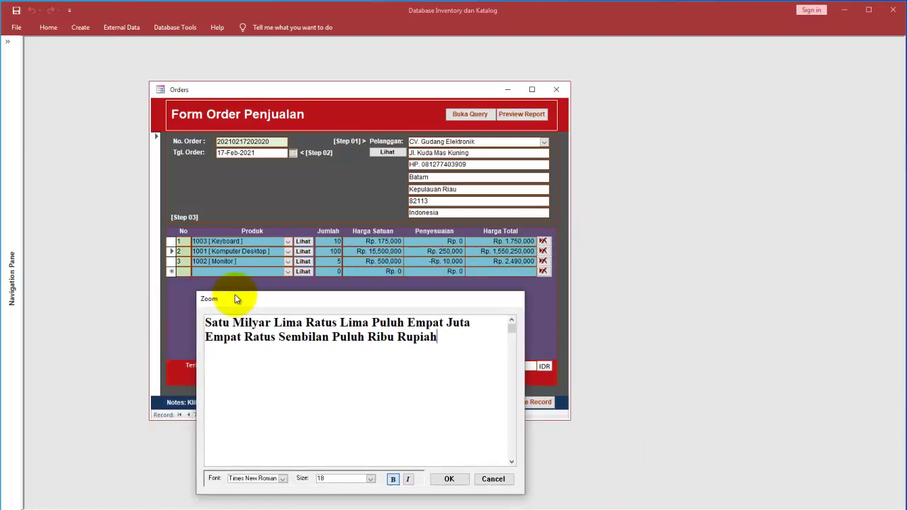
pyautogui.moveTo(449, 354); pyautogui.dragTo(158, 272)
pyautogui.click(370, 478)
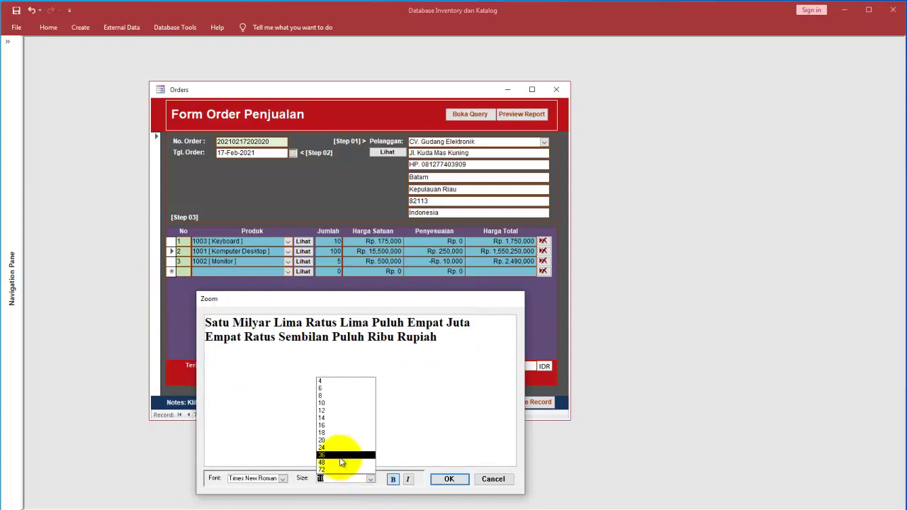
pyautogui.click(341, 457)
pyautogui.moveTo(406, 301); pyautogui.dragTo(729, 88)
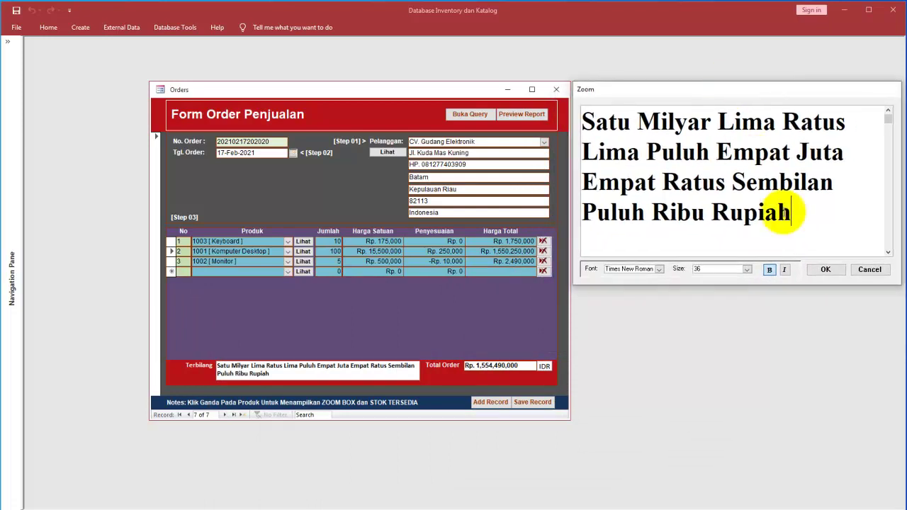
pyautogui.click(870, 274)
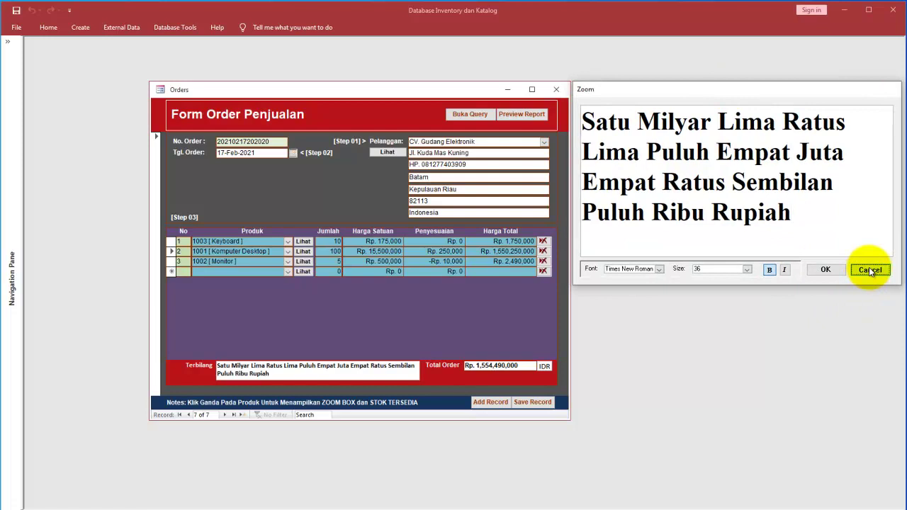
pyautogui.click(826, 272)
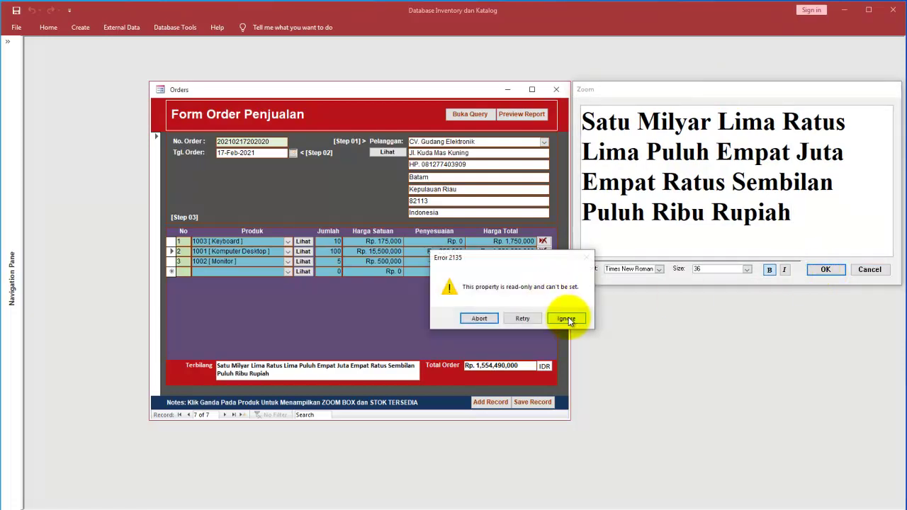
pyautogui.click(566, 319)
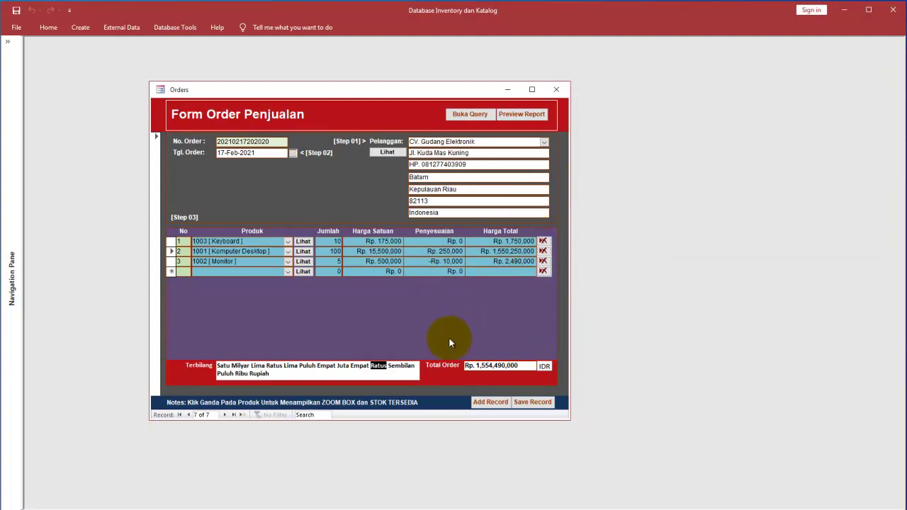
pyautogui.click(413, 368)
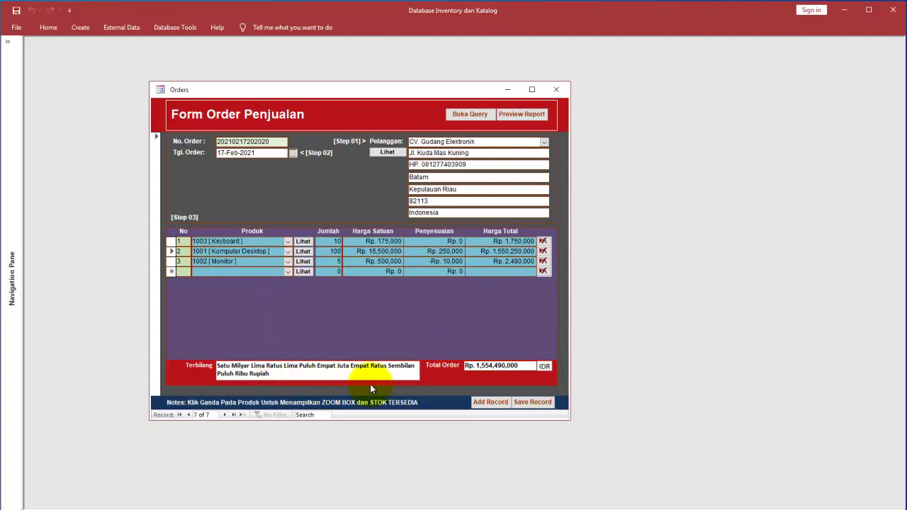
# Step: Close Orders and show Stock Movements for Komputer Desktop [1001]: 117 sold, 2364 available
pyautogui.click(557, 91)
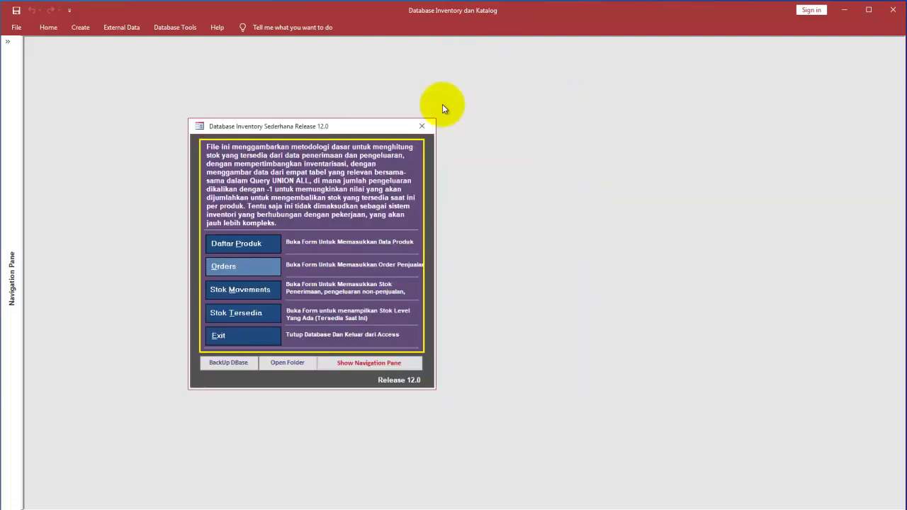
pyautogui.click(266, 292)
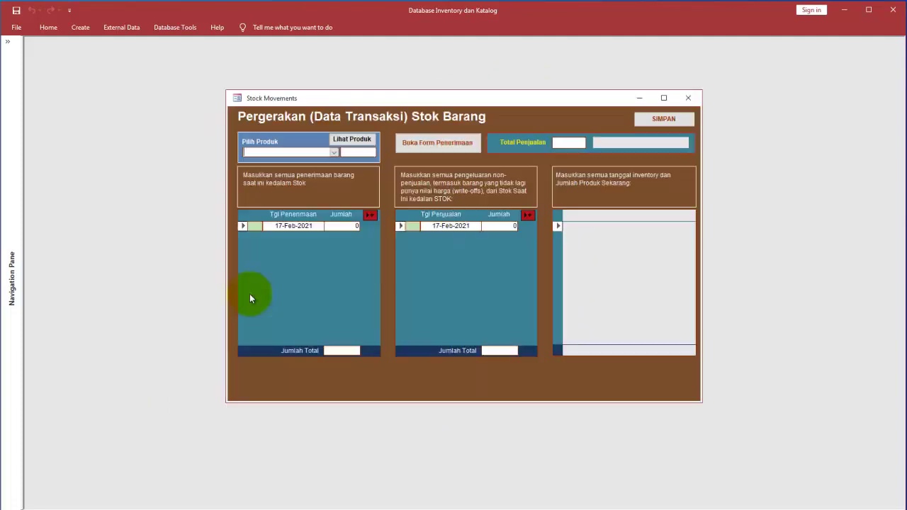
pyautogui.click(334, 152)
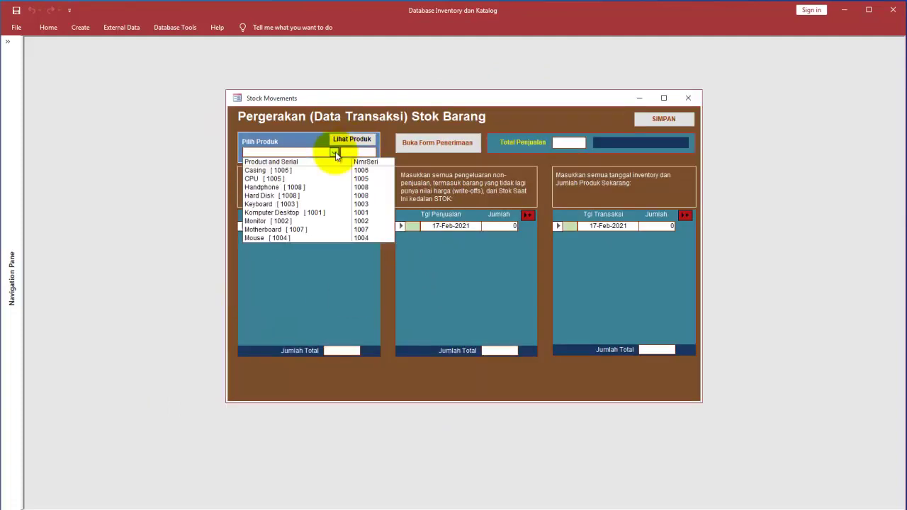
pyautogui.click(331, 218)
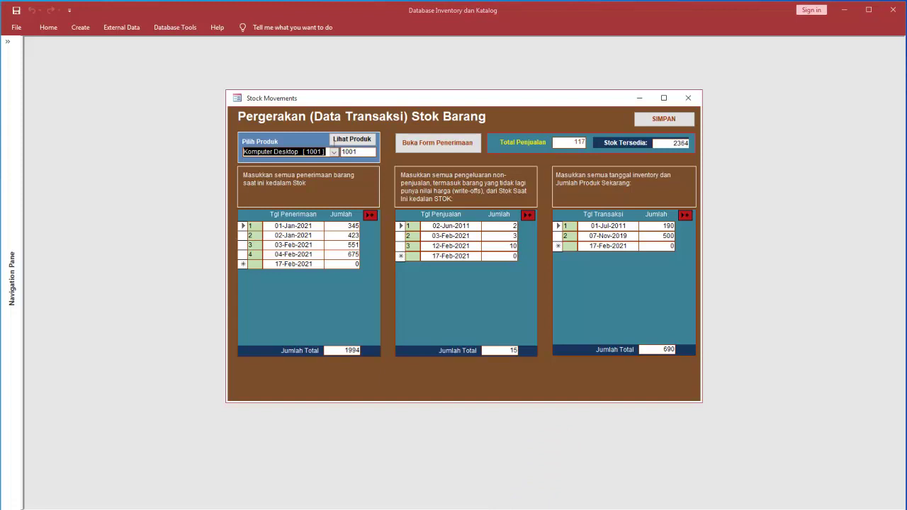
pyautogui.moveTo(693, 163)
pyautogui.mouseDown()
pyautogui.moveTo(624, 147)
pyautogui.moveTo(560, 202)
pyautogui.moveTo(627, 354)
pyautogui.moveTo(693, 319)
pyautogui.moveTo(687, 185)
pyautogui.moveTo(697, 169)
pyautogui.mouseUp()
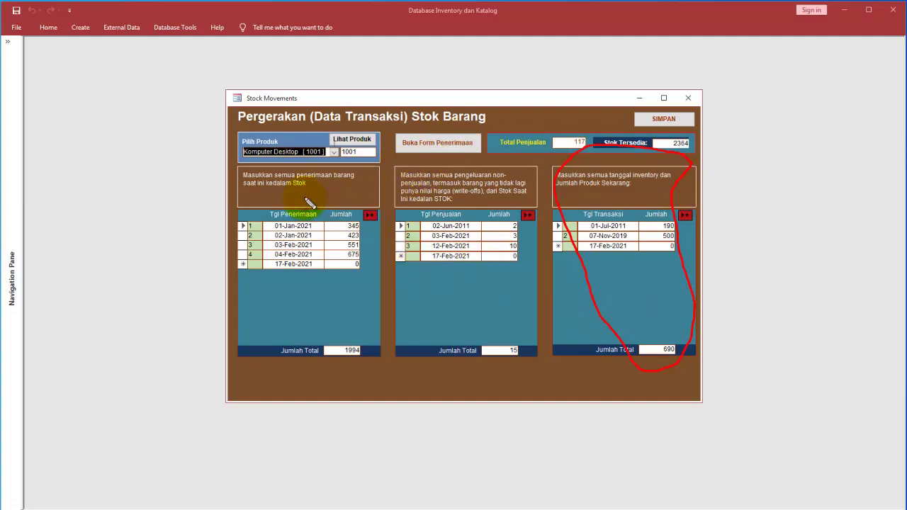
pyautogui.moveTo(284, 188)
pyautogui.mouseDown()
pyautogui.moveTo(264, 225)
pyautogui.moveTo(323, 218)
pyautogui.moveTo(324, 197)
pyautogui.mouseUp()
pyautogui.moveTo(463, 203)
pyautogui.mouseDown()
pyautogui.moveTo(422, 209)
pyautogui.moveTo(470, 209)
pyautogui.moveTo(525, 233)
pyautogui.moveTo(505, 227)
pyautogui.mouseUp()
pyautogui.moveTo(333, 138)
pyautogui.mouseDown()
pyautogui.moveTo(241, 142)
pyautogui.moveTo(312, 162)
pyautogui.moveTo(330, 136)
pyautogui.moveTo(382, 159)
pyautogui.moveTo(316, 218)
pyautogui.mouseUp()
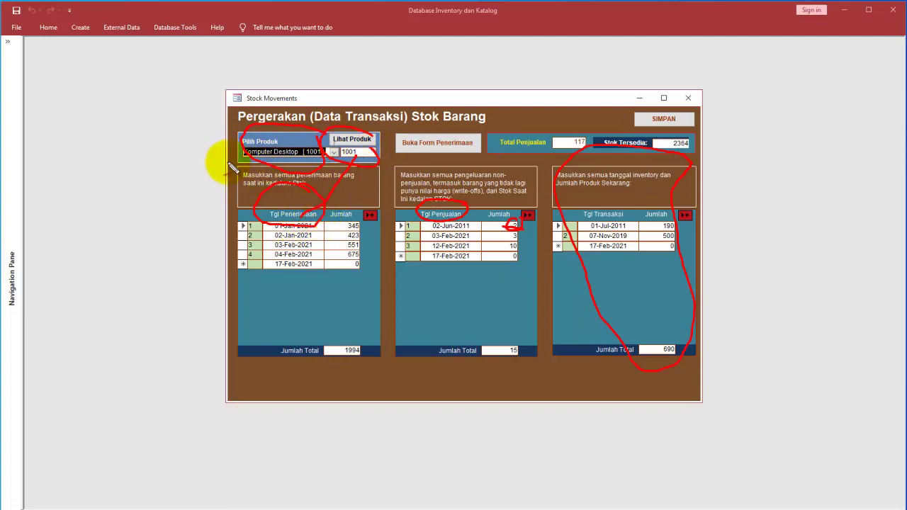
pyautogui.moveTo(180, 142); pyautogui.dragTo(222, 157)
# Step: Switch Stock Movements to Monitor [1002]: receipts 1947, sales 27, 120 units available
pyautogui.click(334, 304)
pyautogui.click(333, 152)
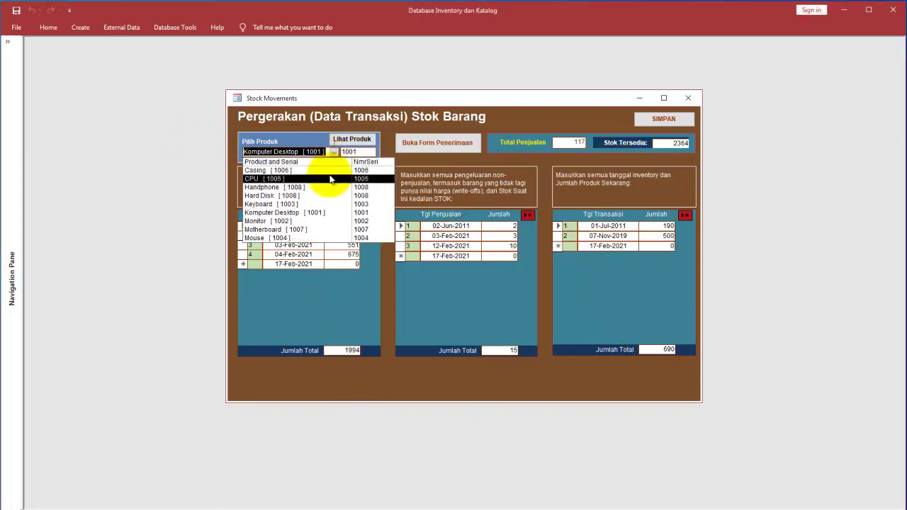
pyautogui.click(327, 222)
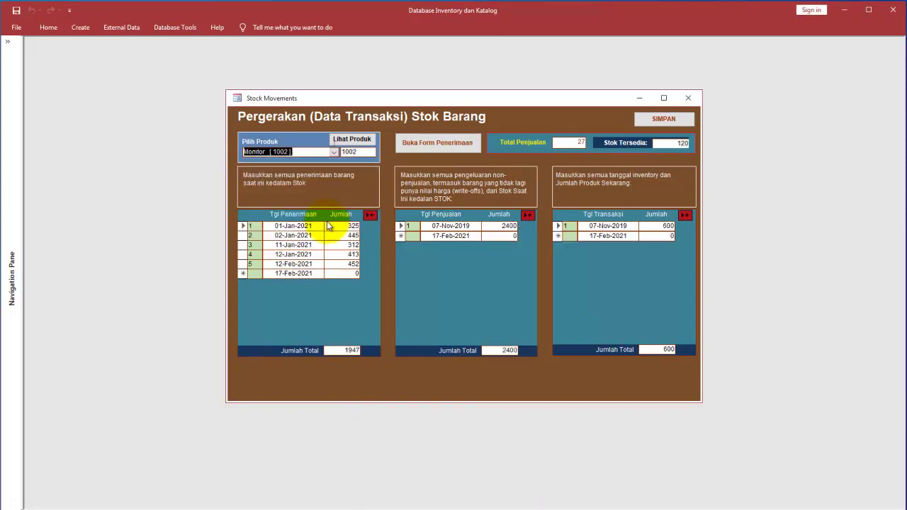
pyautogui.click(321, 154)
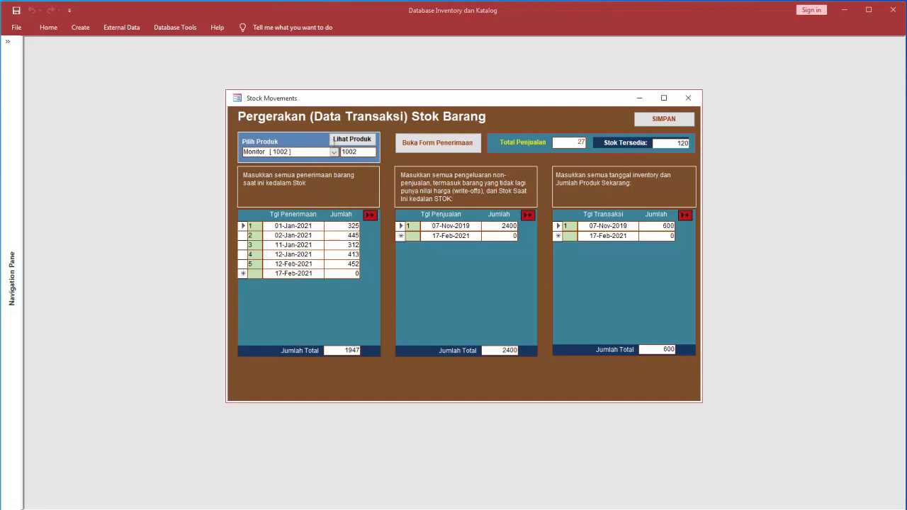
pyautogui.moveTo(304, 134)
pyautogui.mouseDown()
pyautogui.moveTo(239, 146)
pyautogui.moveTo(309, 168)
pyautogui.moveTo(307, 140)
pyautogui.mouseUp()
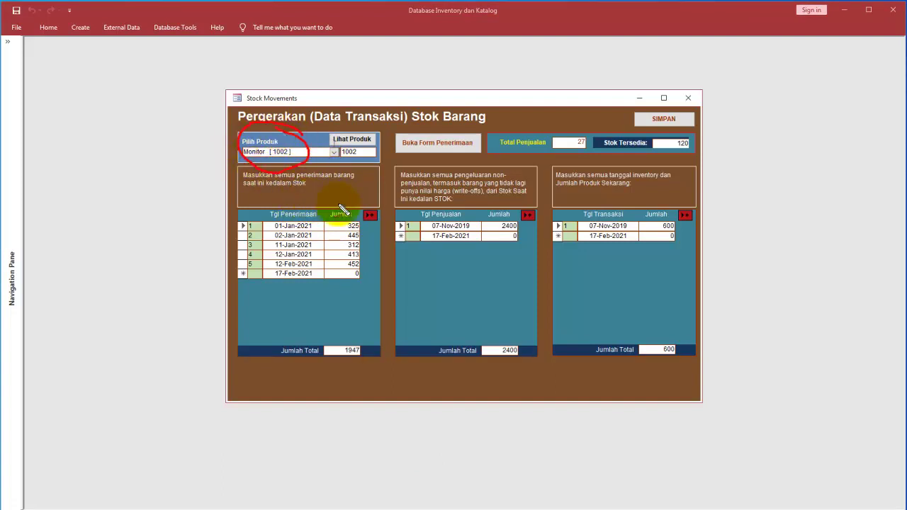
pyautogui.moveTo(330, 199)
pyautogui.mouseDown()
pyautogui.moveTo(253, 234)
pyautogui.moveTo(385, 259)
pyautogui.moveTo(344, 212)
pyautogui.moveTo(358, 210)
pyautogui.mouseUp()
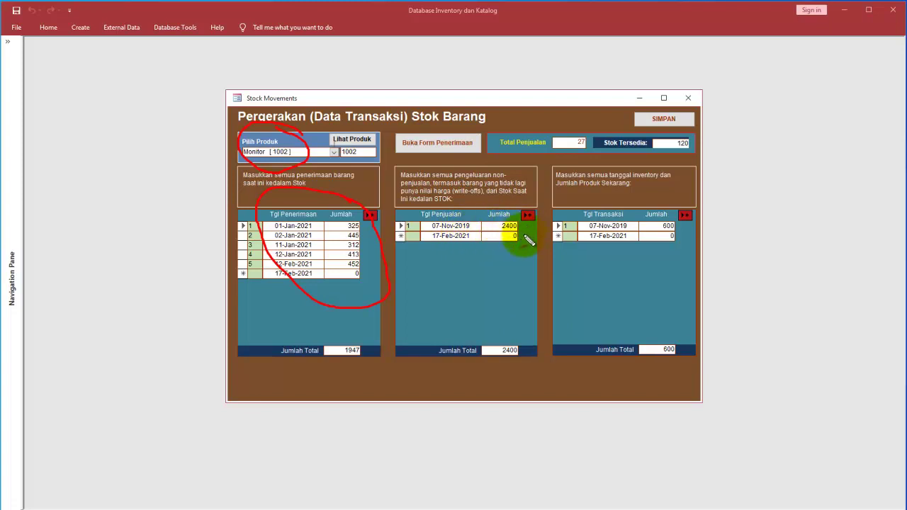
pyautogui.moveTo(528, 215)
pyautogui.mouseDown()
pyautogui.moveTo(489, 213)
pyautogui.moveTo(496, 239)
pyautogui.moveTo(517, 229)
pyautogui.moveTo(521, 212)
pyautogui.mouseUp()
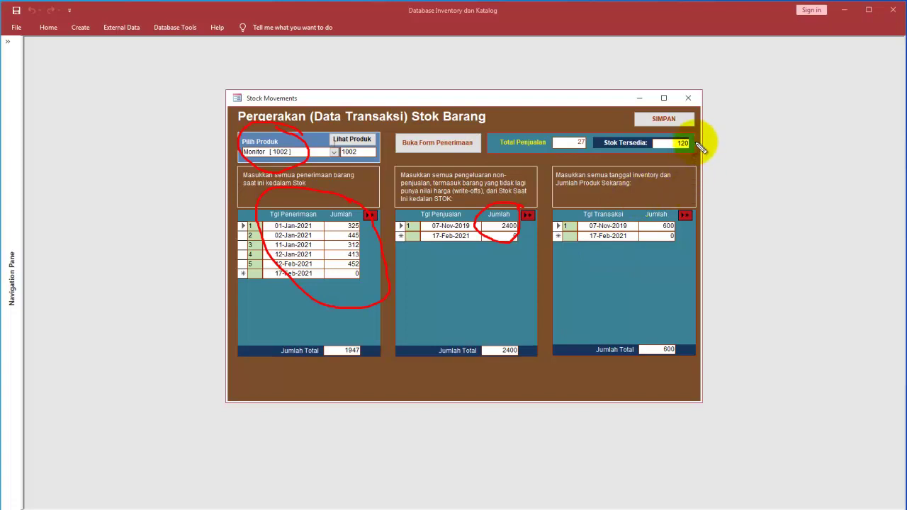
pyautogui.moveTo(699, 144)
pyautogui.mouseDown()
pyautogui.moveTo(673, 119)
pyautogui.moveTo(661, 151)
pyautogui.moveTo(699, 145)
pyautogui.mouseUp()
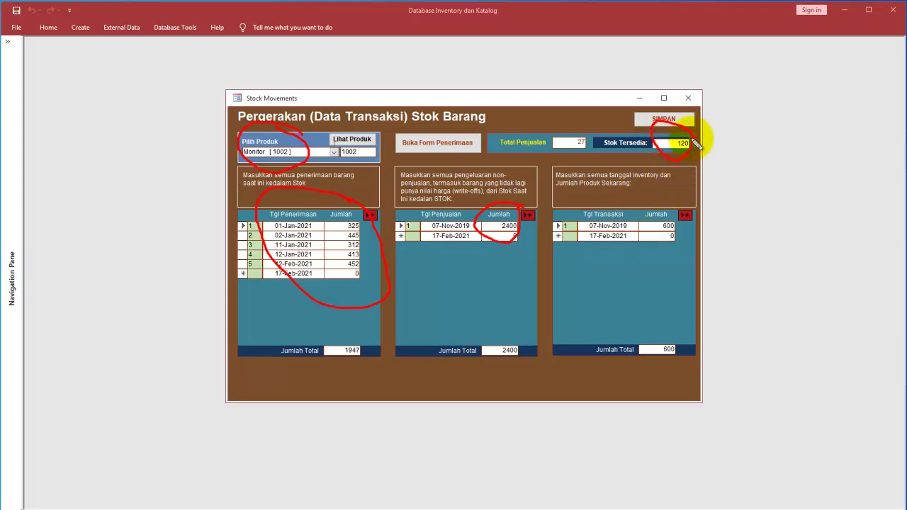
pyautogui.moveTo(607, 119)
pyautogui.mouseDown()
pyautogui.moveTo(580, 121)
pyautogui.moveTo(567, 167)
pyautogui.moveTo(599, 148)
pyautogui.mouseUp()
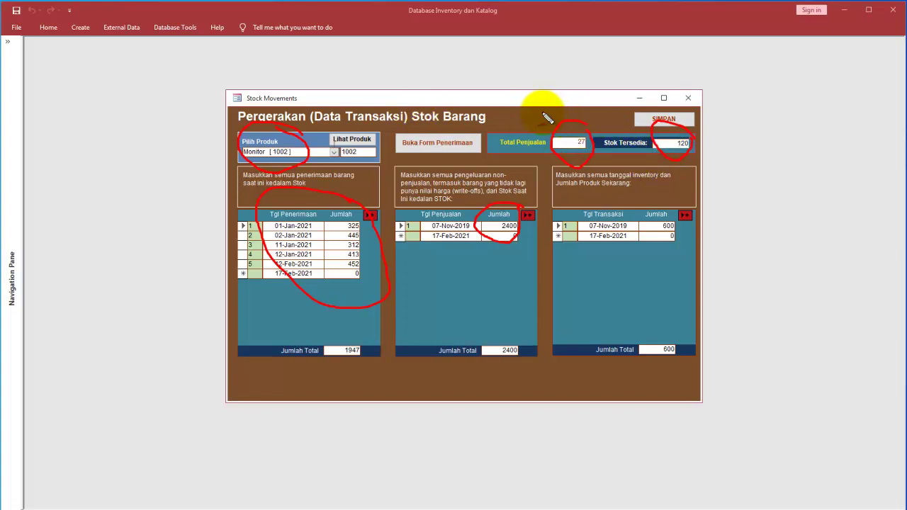
pyautogui.press('Escape')
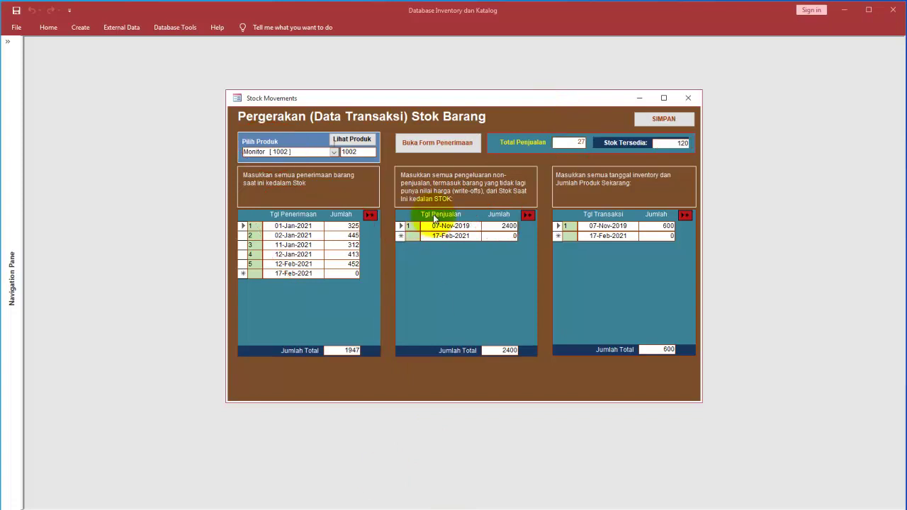
# Step: Open Form Penerimaan Barang and view catalog photos for row 20 and the Hard Disk receipt
pyautogui.click(416, 144)
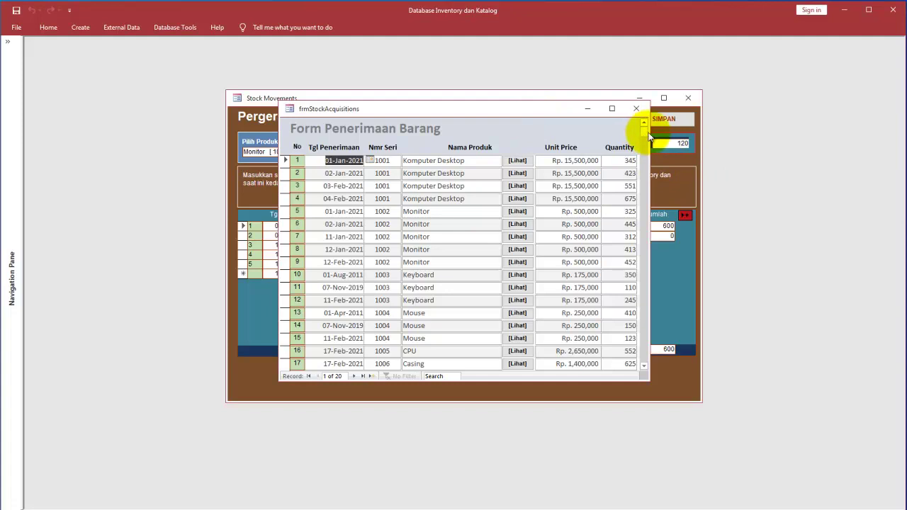
pyautogui.moveTo(648, 135); pyautogui.dragTo(667, 268)
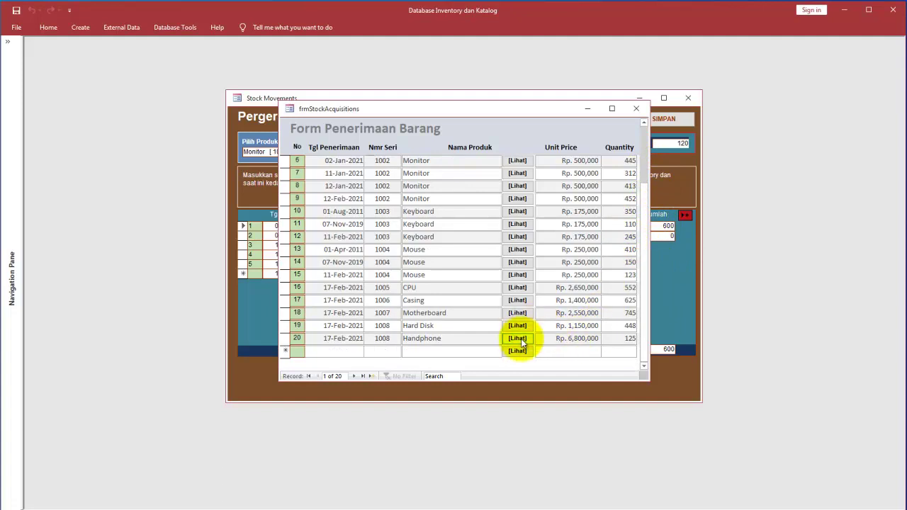
pyautogui.click(518, 339)
pyautogui.click(596, 82)
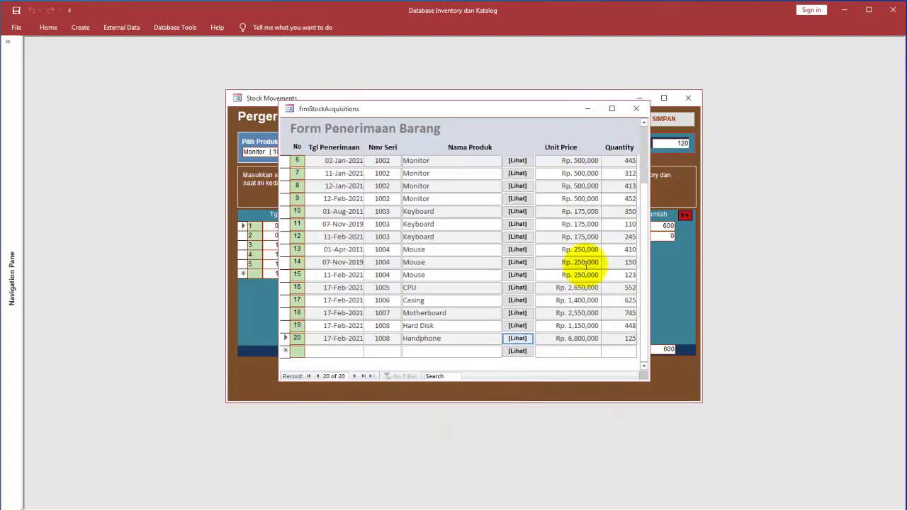
pyautogui.click(518, 327)
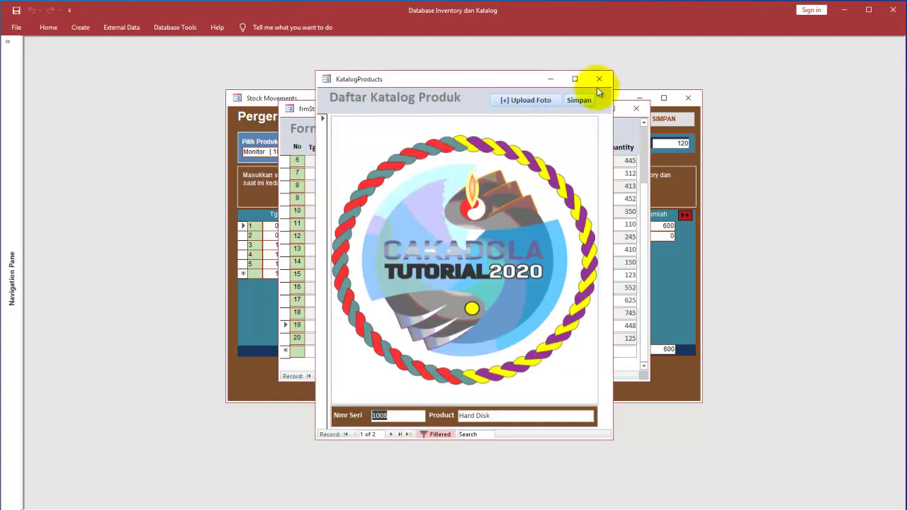
pyautogui.click(596, 81)
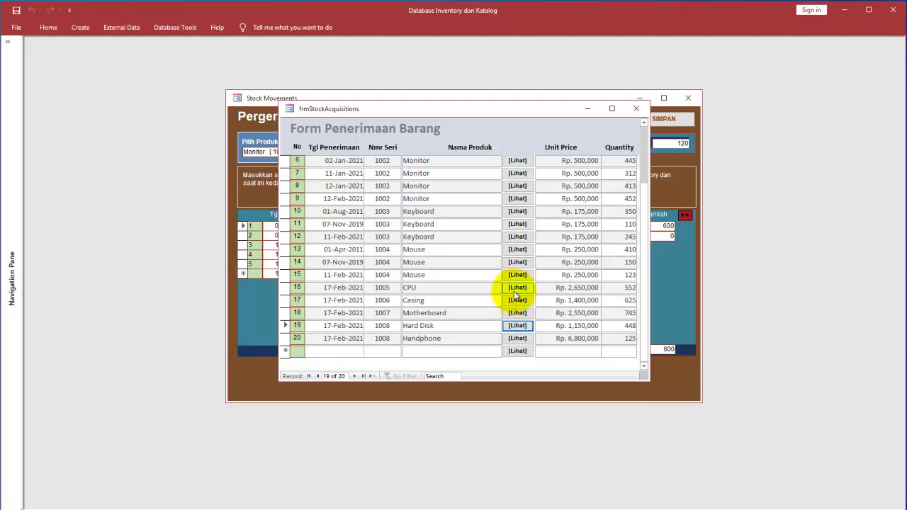
# Step: View the catalog photos for the Mouse, Keyboard and Monitor receipts
pyautogui.click(490, 341)
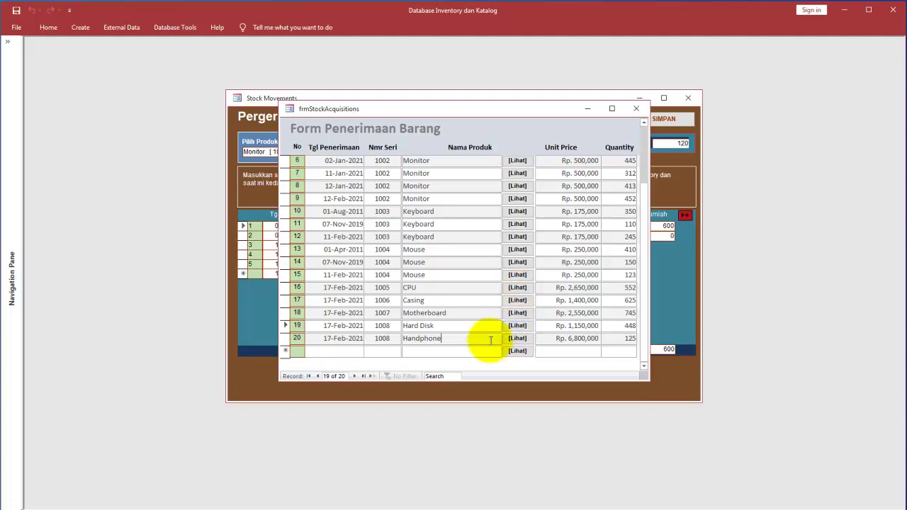
pyautogui.click(517, 277)
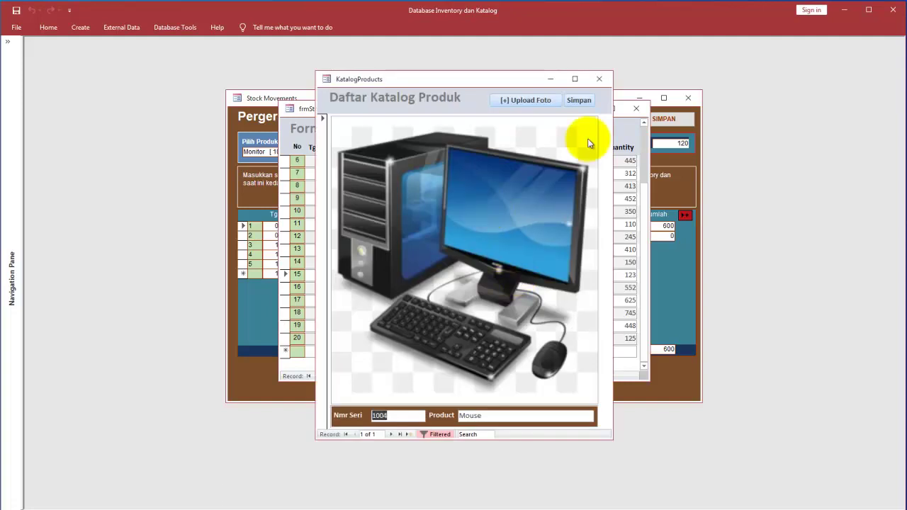
pyautogui.click(599, 79)
pyautogui.click(523, 241)
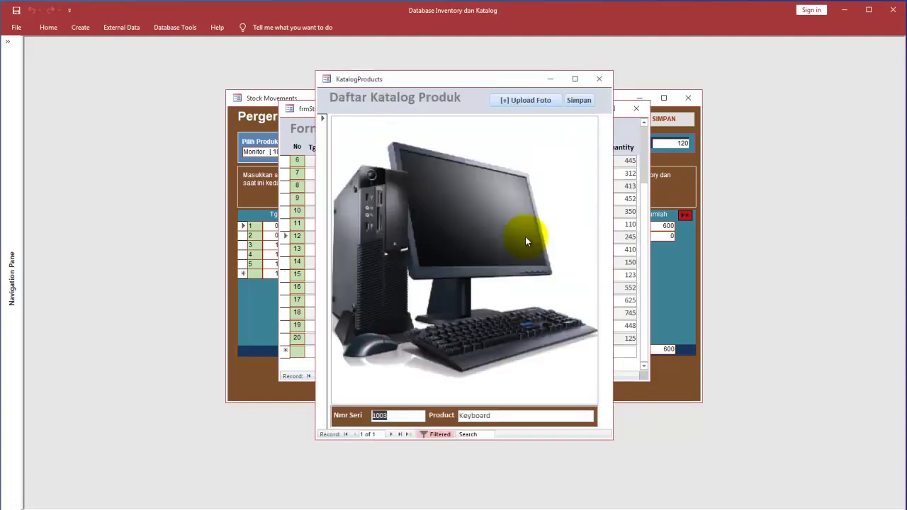
pyautogui.click(599, 79)
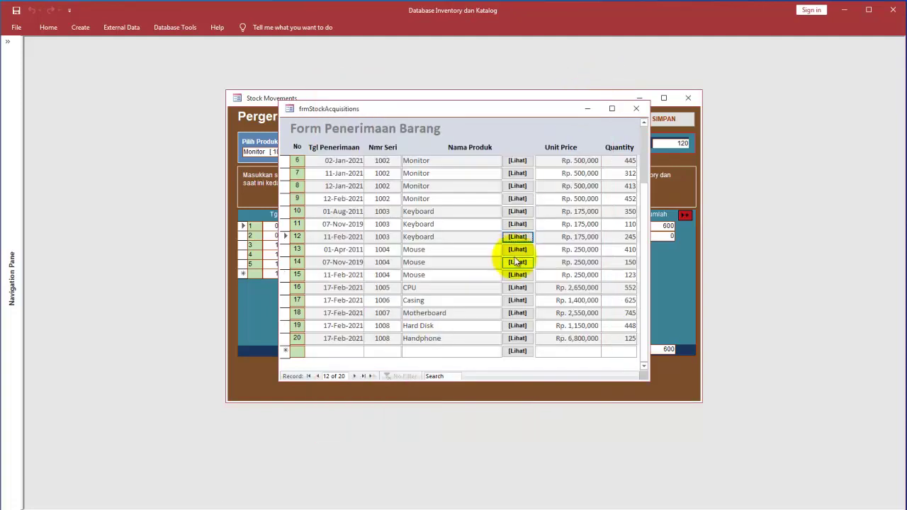
pyautogui.click(520, 201)
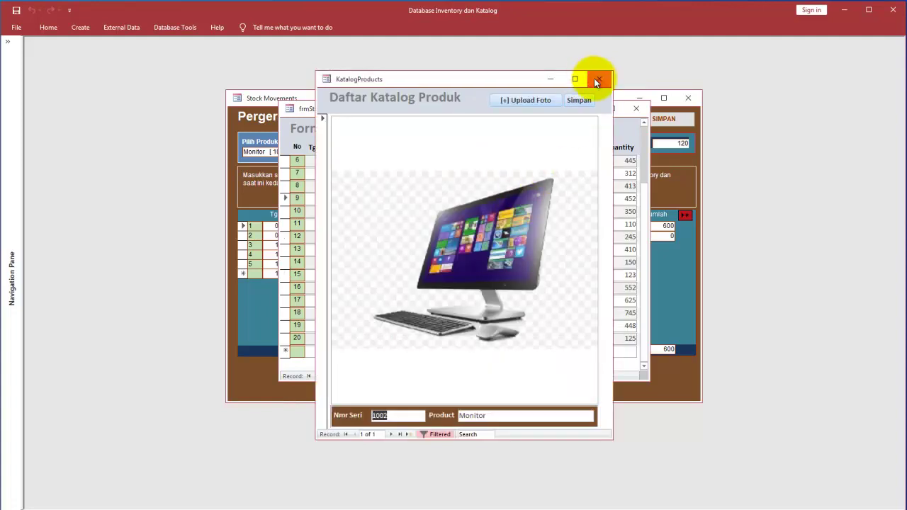
pyautogui.click(599, 78)
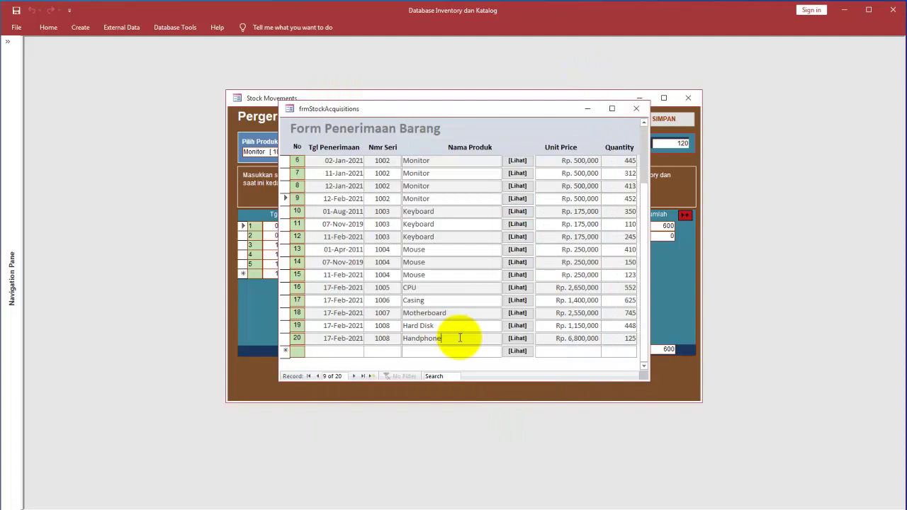
# Step: Replace row 20's product name Handphone with Hard Disk copied from row 19
pyautogui.moveTo(459, 322); pyautogui.dragTo(387, 314)
pyautogui.hotkey('ctrl', 'c')
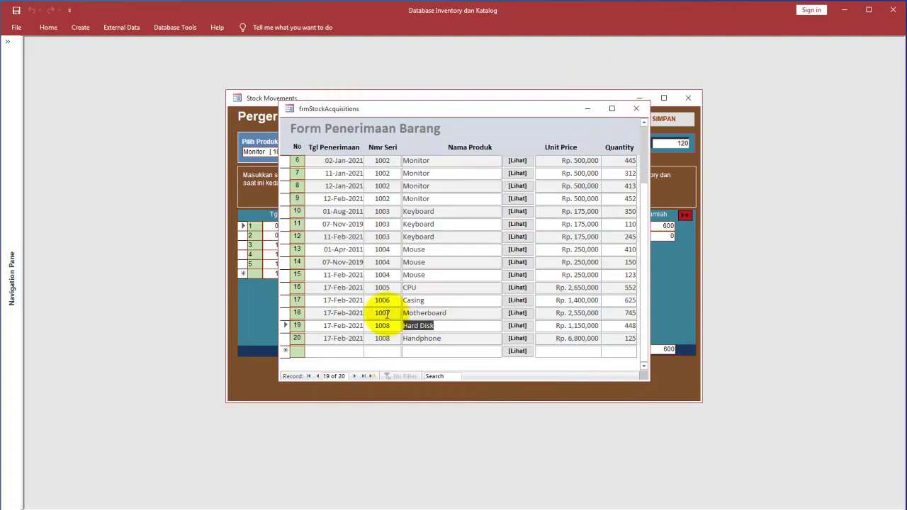
pyautogui.moveTo(461, 350); pyautogui.dragTo(383, 317)
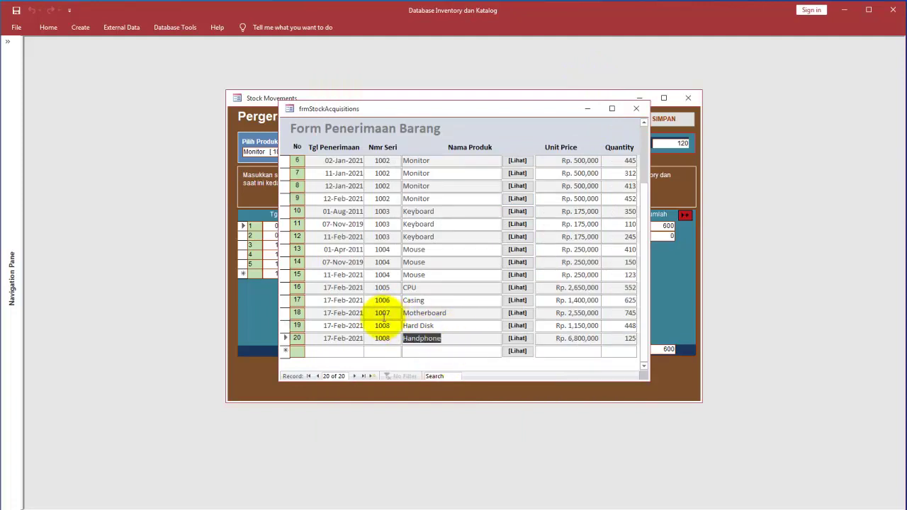
pyautogui.hotkey('ctrl', 'v')
pyautogui.click(458, 327)
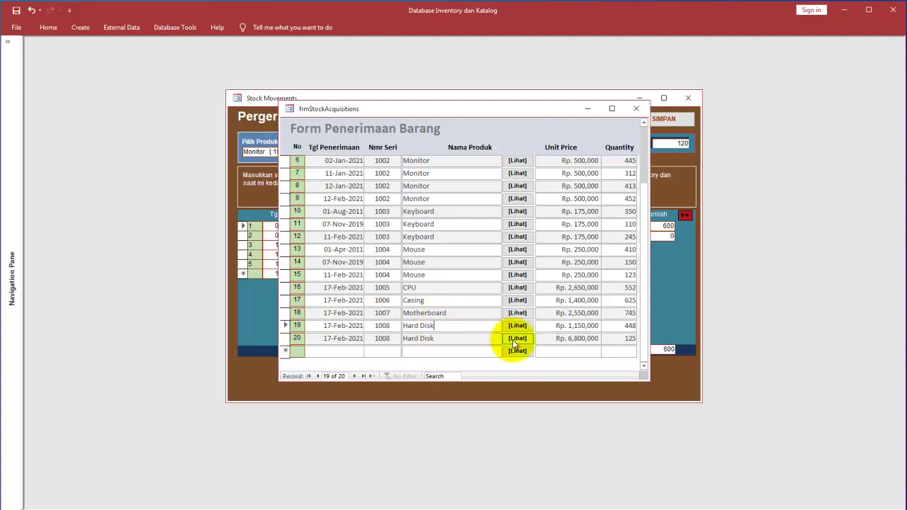
# Step: View the catalog photos for row 20's Hard Disk and the Monitors in rows 6 and 7
pyautogui.click(517, 339)
pyautogui.click(599, 79)
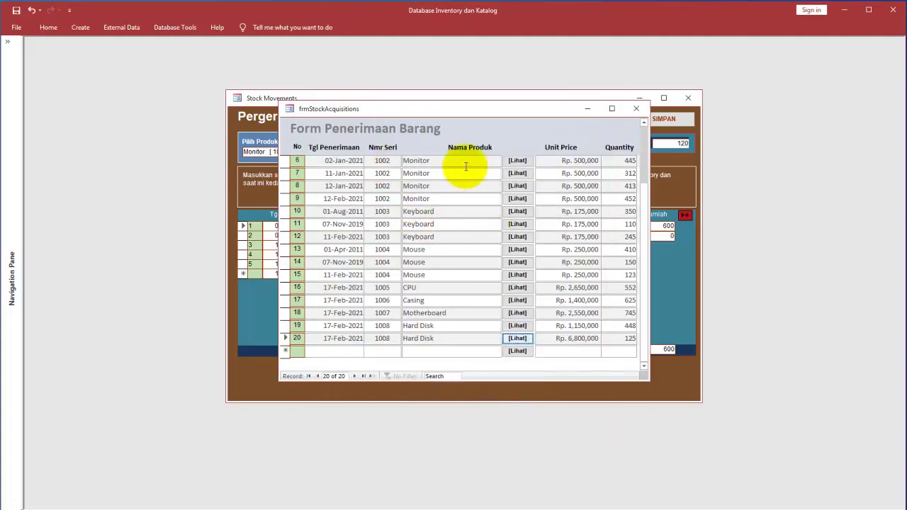
pyautogui.click(518, 161)
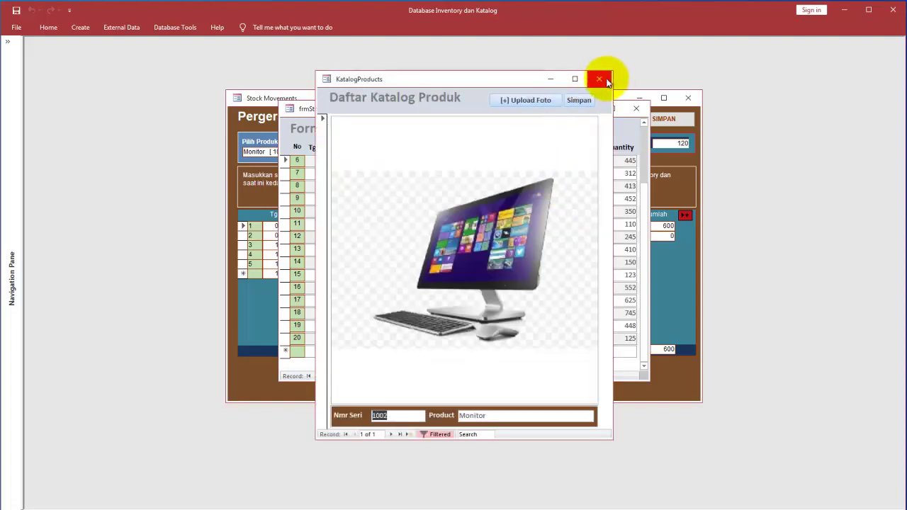
pyautogui.click(609, 80)
pyautogui.click(538, 174)
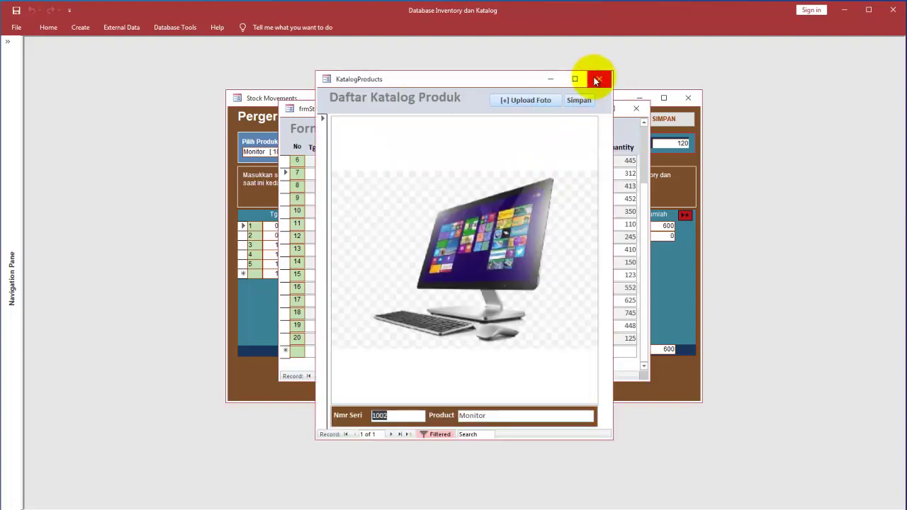
pyautogui.click(599, 79)
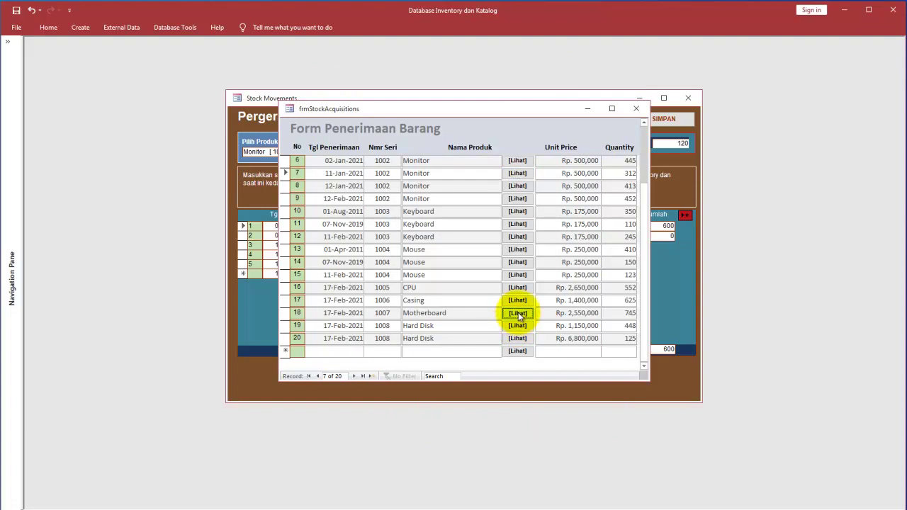
# Step: View the Motherboard and CPU catalog photos, then close the goods receipt form
pyautogui.click(518, 314)
pyautogui.click(599, 78)
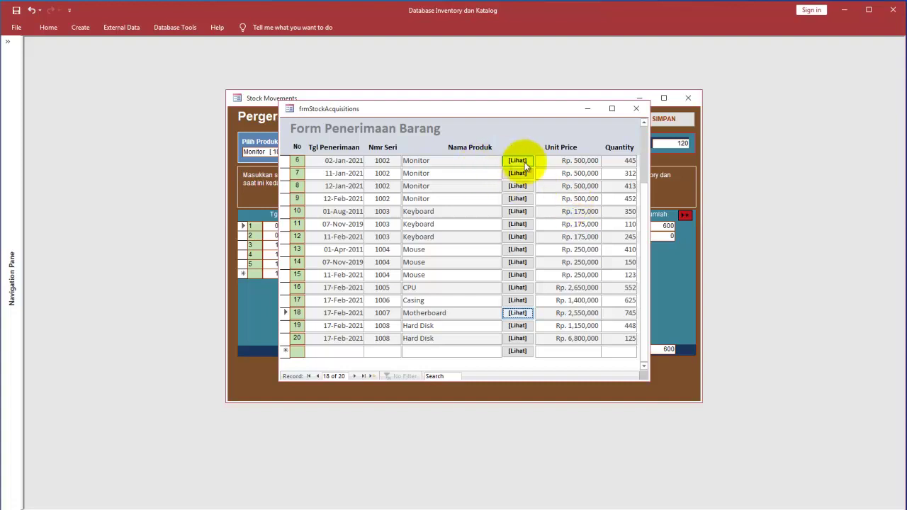
pyautogui.click(527, 291)
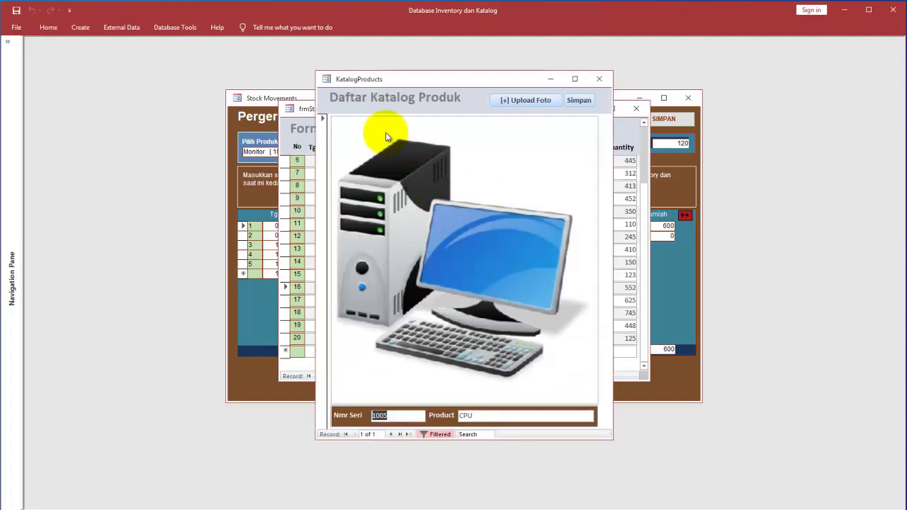
pyautogui.click(601, 80)
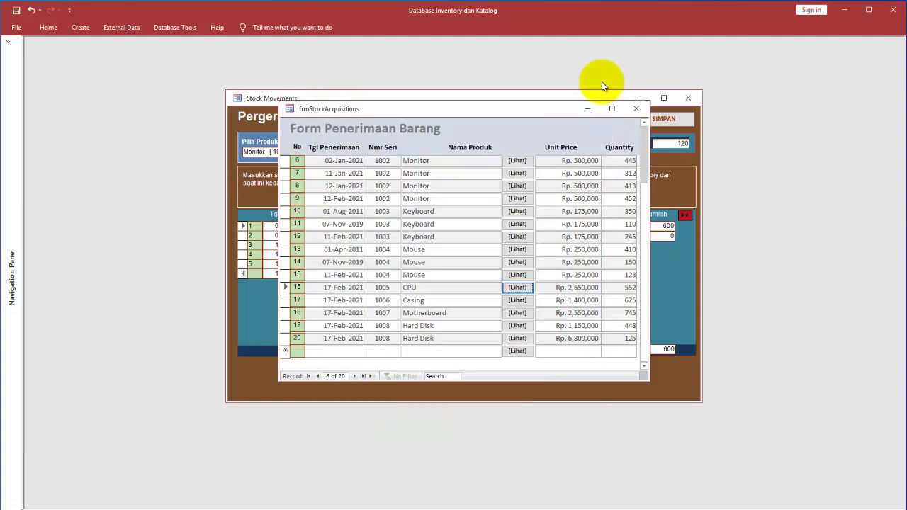
pyautogui.click(635, 108)
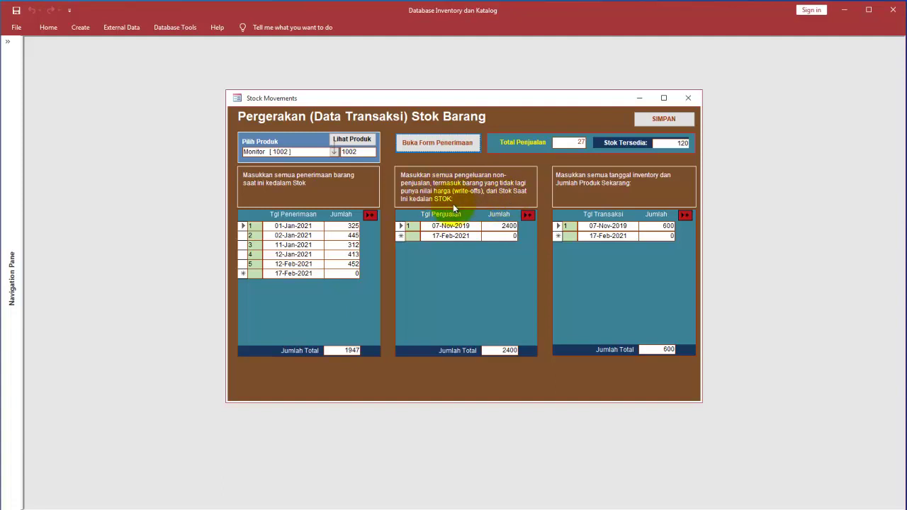
# Step: Save Monitor's stock movements with SIMPAN and draw marks across the form
pyautogui.click(672, 127)
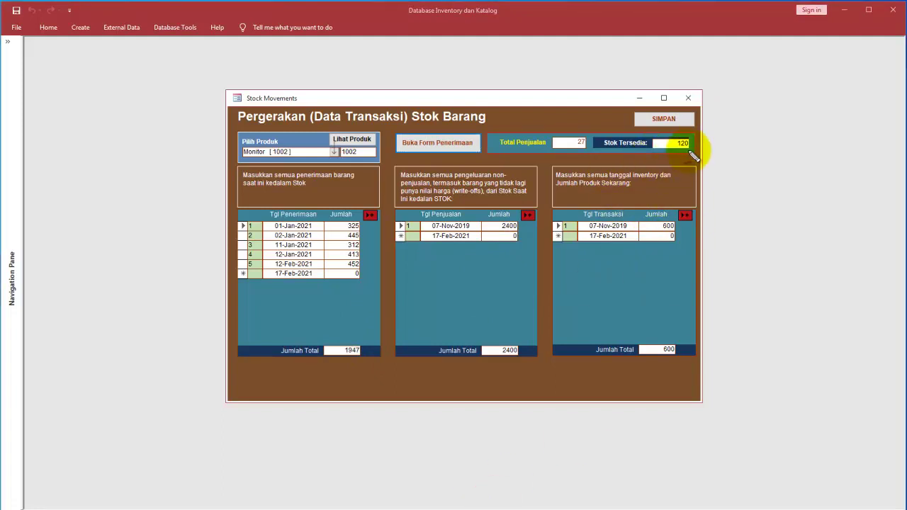
pyautogui.moveTo(701, 134)
pyautogui.mouseDown()
pyautogui.moveTo(623, 114)
pyautogui.moveTo(606, 145)
pyautogui.moveTo(709, 153)
pyautogui.moveTo(698, 133)
pyautogui.mouseUp()
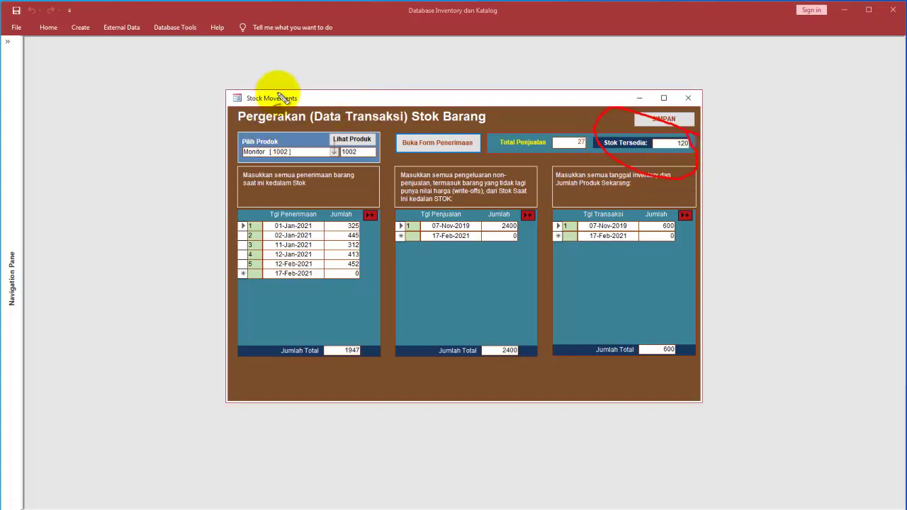
pyautogui.moveTo(305, 99)
pyautogui.mouseDown()
pyautogui.moveTo(243, 94)
pyautogui.moveTo(245, 78)
pyautogui.moveTo(252, 79)
pyautogui.mouseUp()
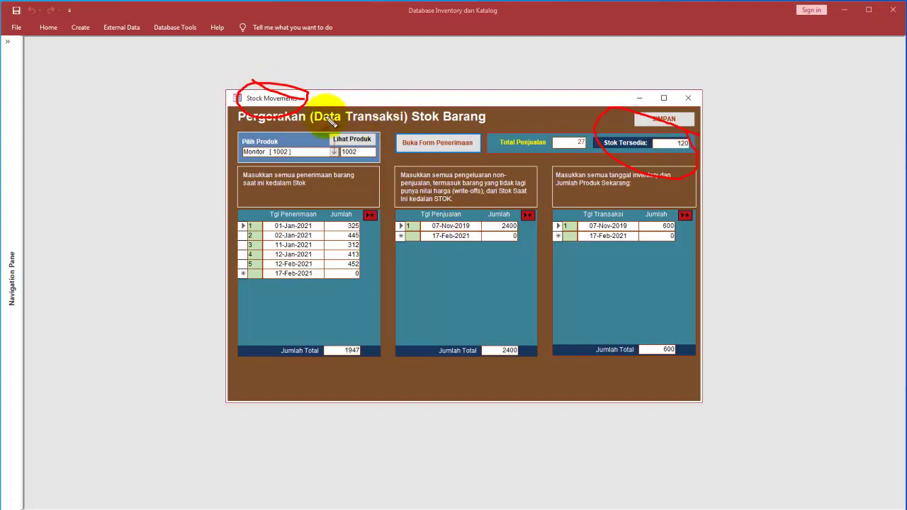
pyautogui.moveTo(287, 120); pyautogui.dragTo(300, 196)
pyautogui.moveTo(307, 109); pyautogui.dragTo(418, 206)
pyautogui.moveTo(305, 104)
pyautogui.mouseDown()
pyautogui.moveTo(511, 148)
pyautogui.moveTo(608, 196)
pyautogui.mouseUp()
pyautogui.moveTo(330, 102)
pyautogui.mouseDown()
pyautogui.moveTo(440, 100)
pyautogui.moveTo(565, 134)
pyautogui.mouseUp()
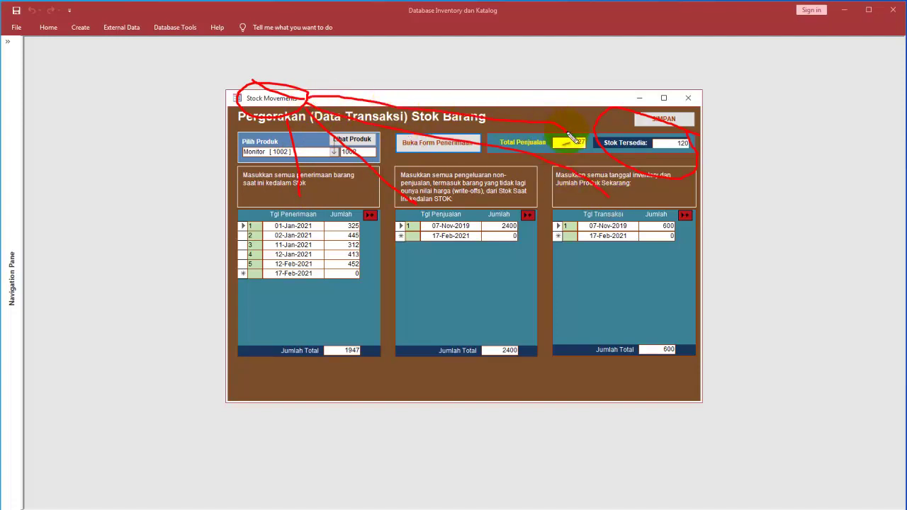
pyautogui.moveTo(309, 96)
pyautogui.mouseDown()
pyautogui.moveTo(573, 77)
pyautogui.moveTo(634, 126)
pyautogui.mouseUp()
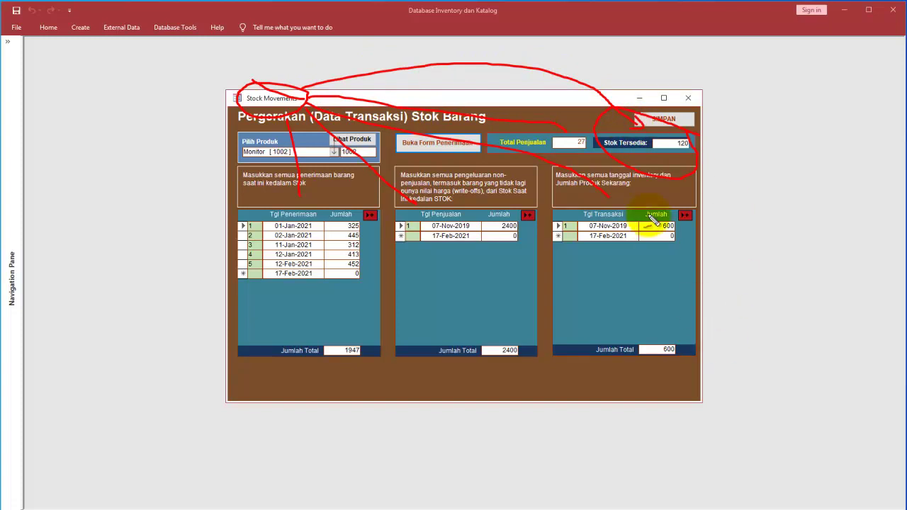
# Step: Finish marking the form and close Stock Movements to return to the main menu
pyautogui.moveTo(305, 134)
pyautogui.mouseDown()
pyautogui.moveTo(269, 132)
pyautogui.moveTo(241, 174)
pyautogui.mouseUp()
pyautogui.moveTo(145, 199)
pyautogui.mouseDown()
pyautogui.moveTo(207, 168)
pyautogui.moveTo(215, 173)
pyautogui.moveTo(208, 190)
pyautogui.mouseUp()
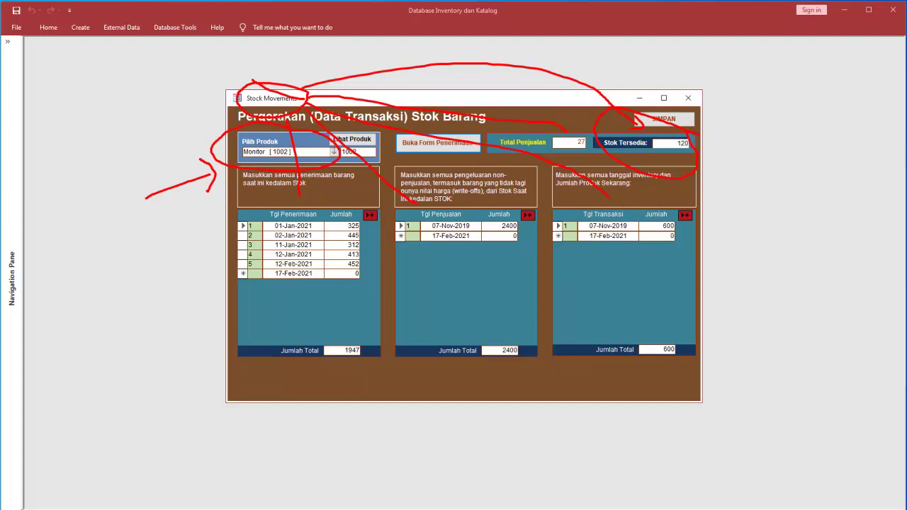
pyautogui.click(409, 507)
pyautogui.click(695, 102)
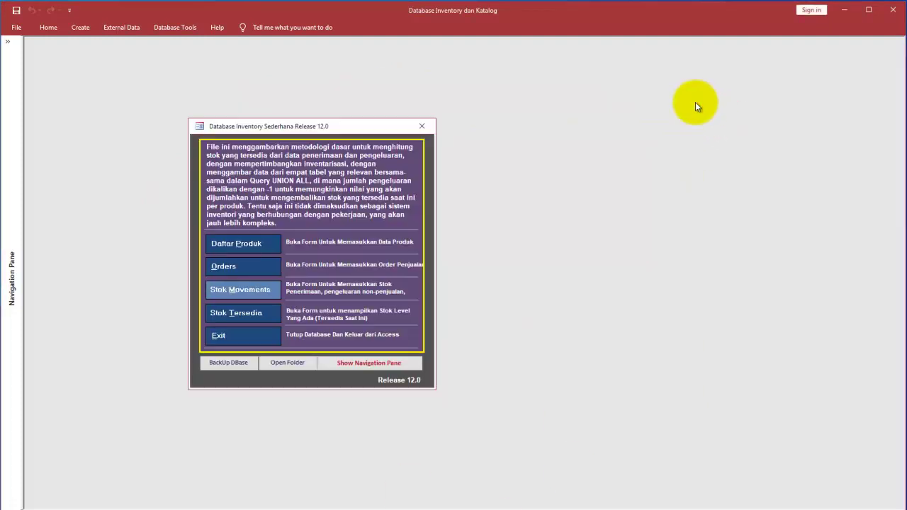
# Step: Glance at Available Stock, load Monitor [1002] in Stock Movements, then reopen Available Stock
pyautogui.click(229, 318)
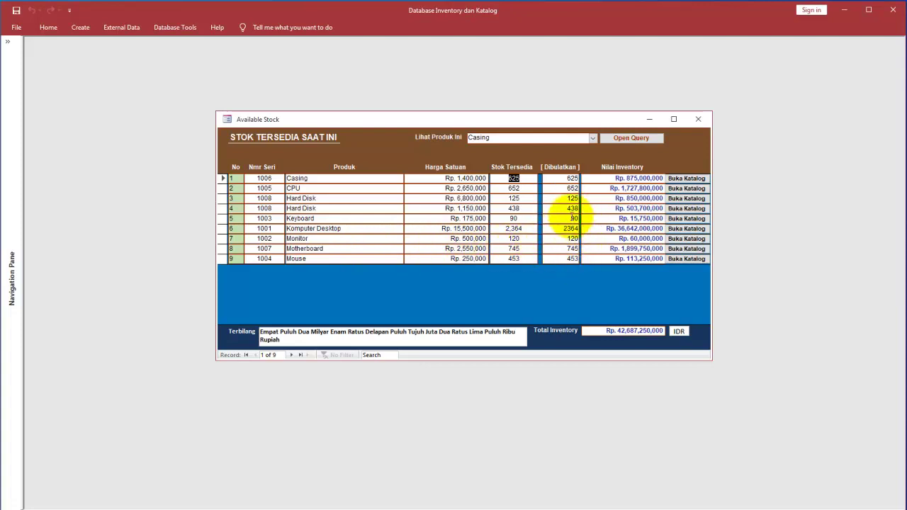
pyautogui.click(700, 121)
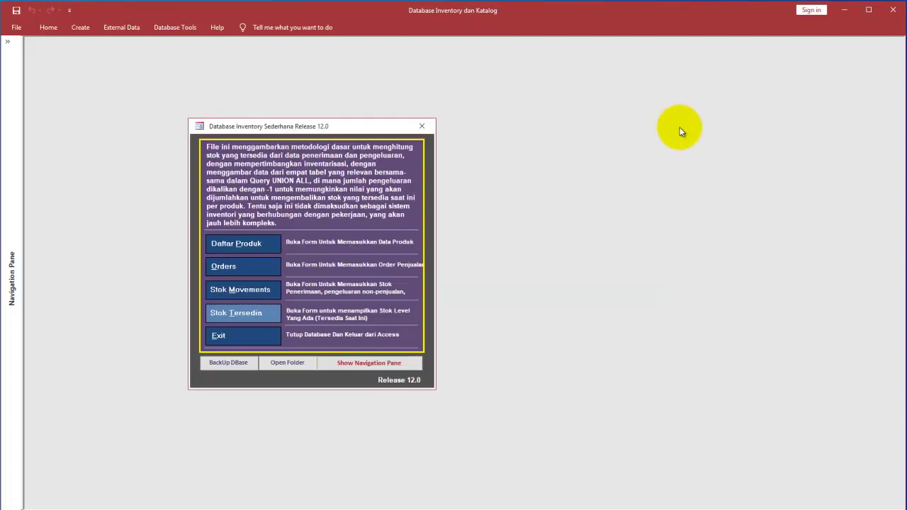
pyautogui.click(242, 291)
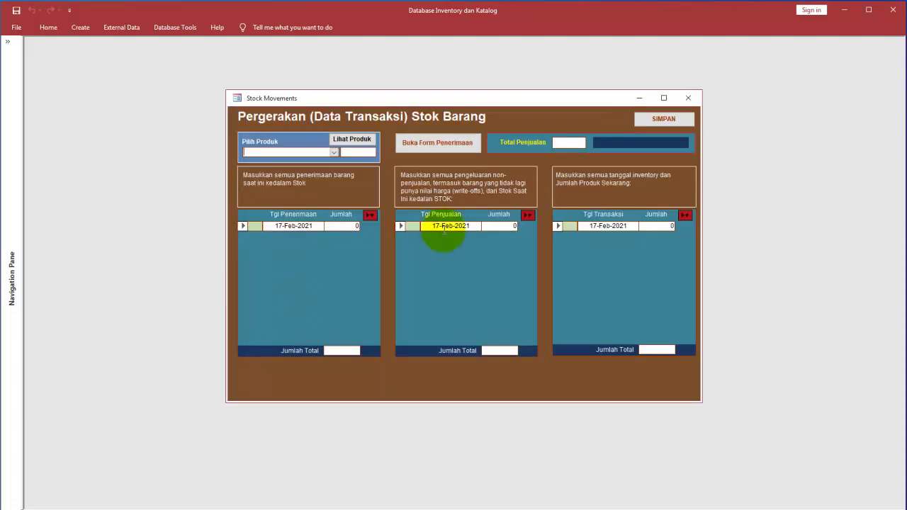
pyautogui.click(337, 153)
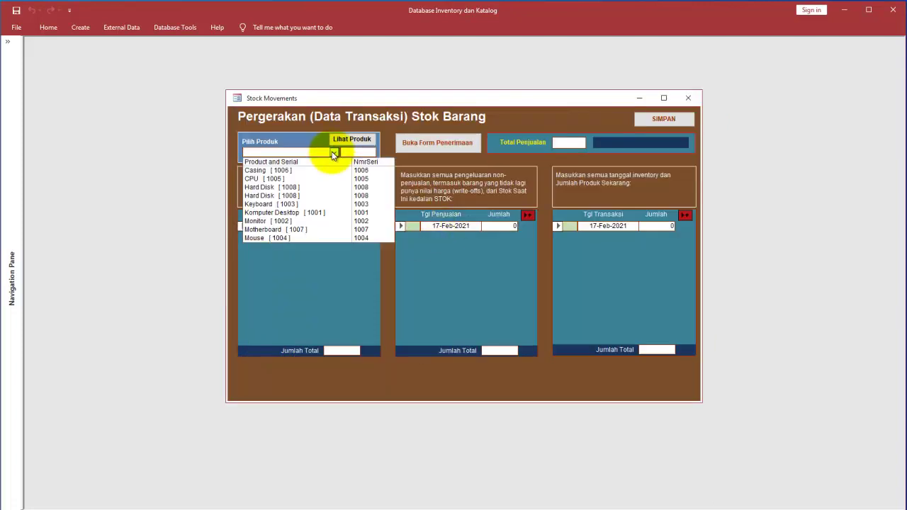
pyautogui.click(300, 221)
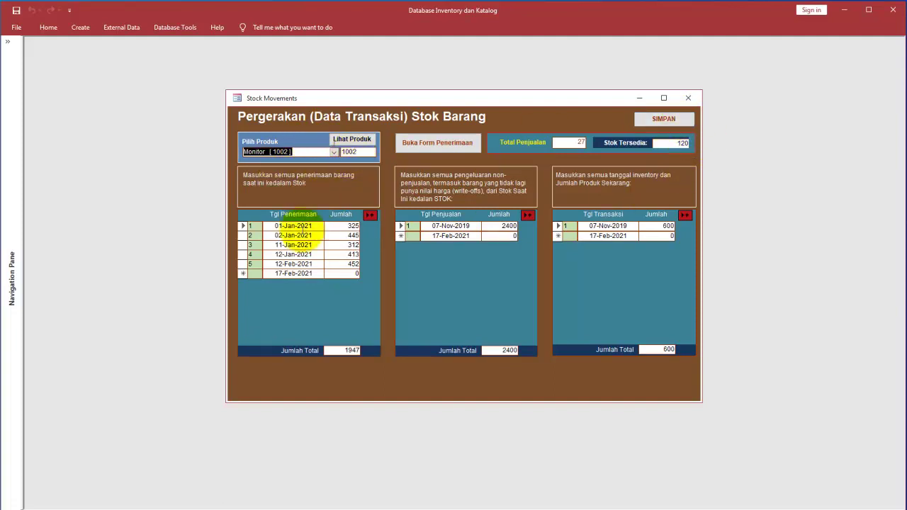
pyautogui.click(687, 98)
pyautogui.click(241, 313)
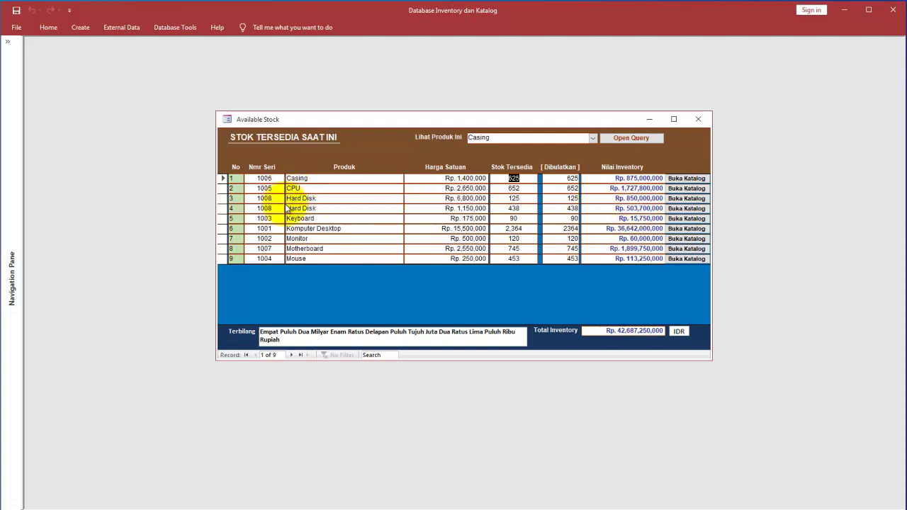
# Step: Select Monitor's 120 available stock and circle its serial 1002, name and stock in red ink
pyautogui.click(514, 239)
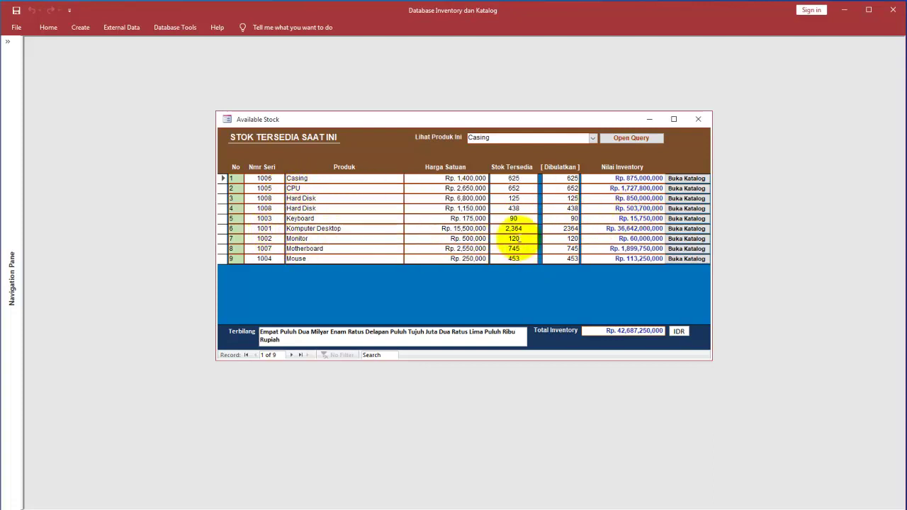
pyautogui.click(543, 307)
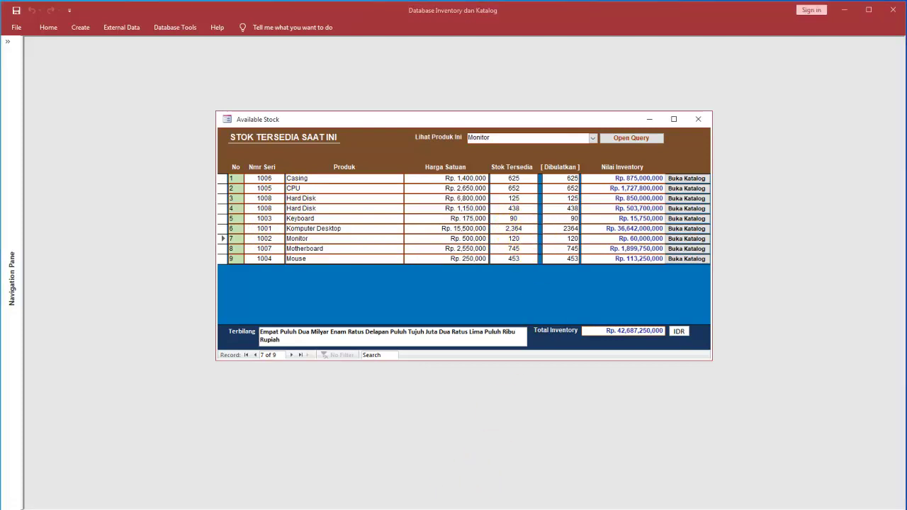
pyautogui.moveTo(515, 228)
pyautogui.mouseDown()
pyautogui.moveTo(502, 234)
pyautogui.moveTo(524, 253)
pyautogui.mouseUp()
pyautogui.moveTo(287, 234)
pyautogui.mouseDown()
pyautogui.moveTo(312, 248)
pyautogui.moveTo(305, 230)
pyautogui.moveTo(249, 242)
pyautogui.moveTo(298, 241)
pyautogui.moveTo(265, 266)
pyautogui.moveTo(273, 294)
pyautogui.mouseUp()
pyautogui.click(269, 257)
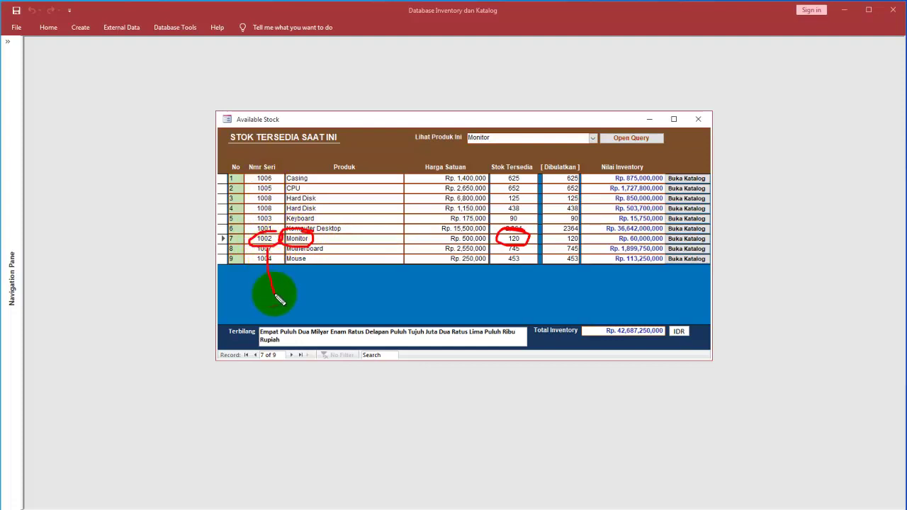
pyautogui.moveTo(301, 245); pyautogui.dragTo(316, 296)
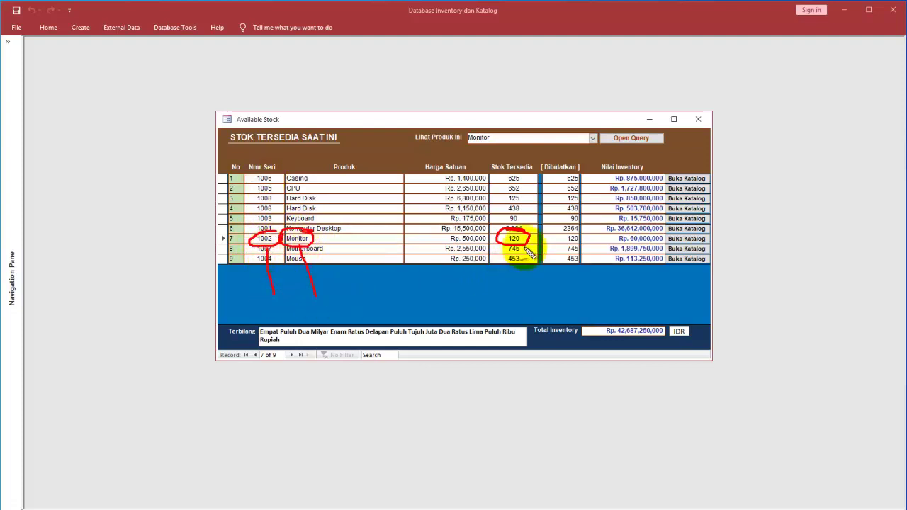
pyautogui.moveTo(556, 302); pyautogui.dragTo(526, 248)
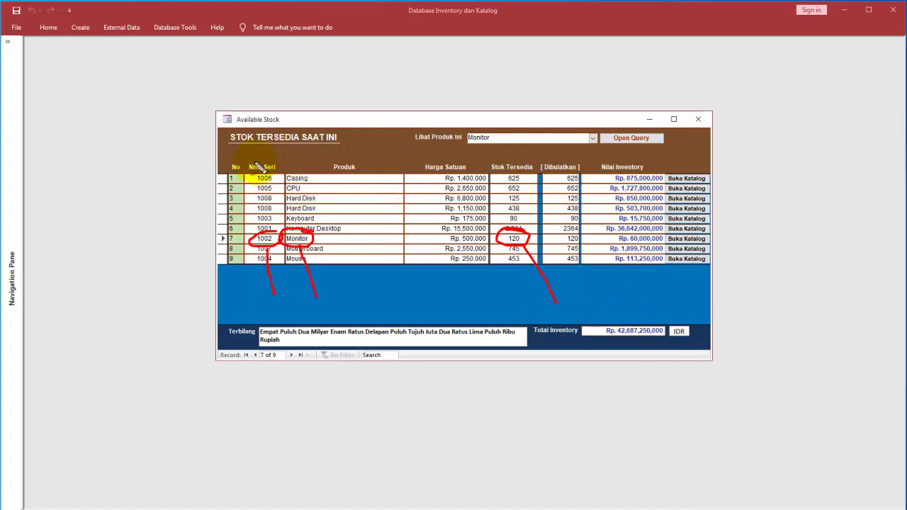
pyautogui.moveTo(241, 273)
pyautogui.mouseDown()
pyautogui.moveTo(238, 292)
pyautogui.moveTo(250, 279)
pyautogui.mouseUp()
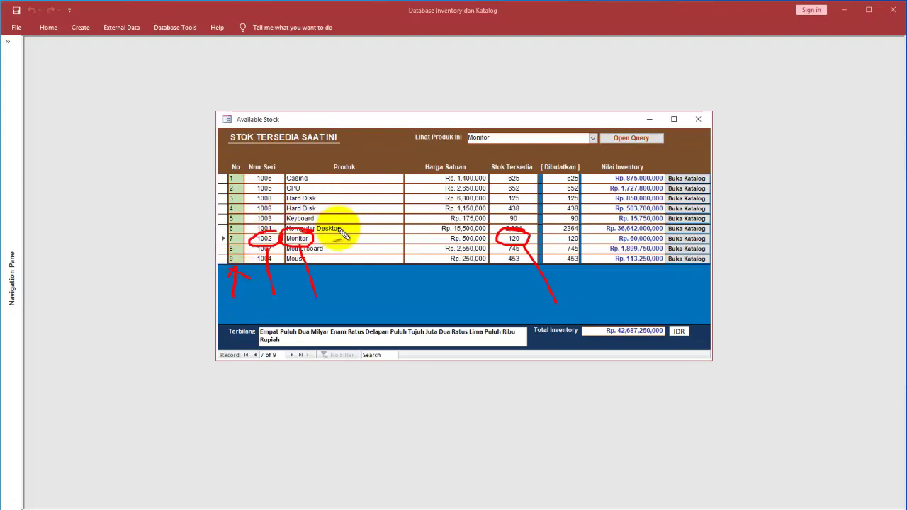
pyautogui.moveTo(468, 237); pyautogui.dragTo(479, 261)
pyautogui.moveTo(466, 304)
pyautogui.mouseDown()
pyautogui.moveTo(466, 268)
pyautogui.moveTo(482, 283)
pyautogui.moveTo(524, 281)
pyautogui.mouseUp()
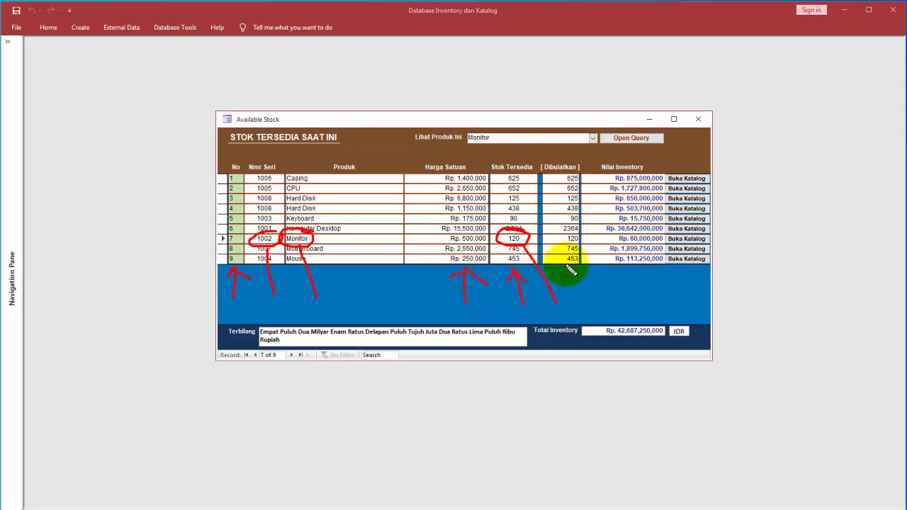
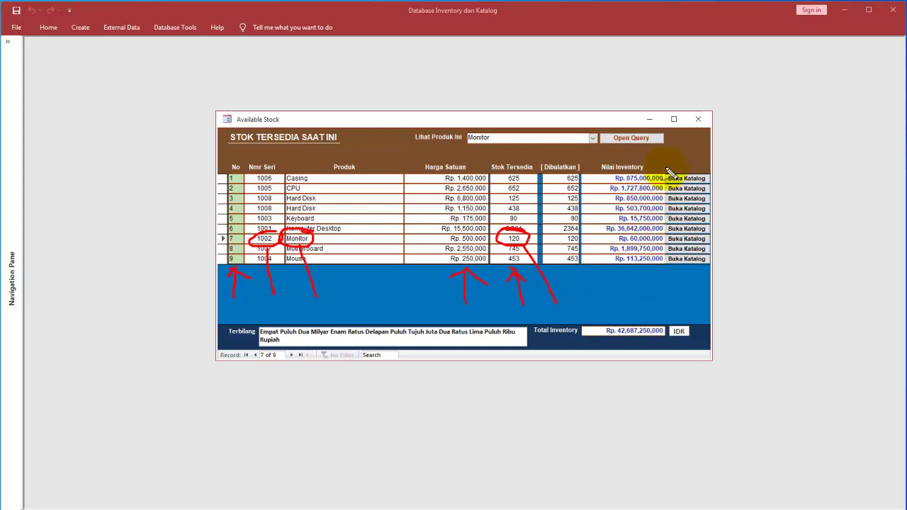
# Step: Preview the catalog pictures for the CPU, Hard Disk and Monitor rows, closing each one
pyautogui.moveTo(658, 157)
pyautogui.mouseDown()
pyautogui.moveTo(592, 195)
pyautogui.moveTo(644, 293)
pyautogui.moveTo(659, 188)
pyautogui.mouseUp()
pyautogui.moveTo(641, 293); pyautogui.dragTo(641, 322)
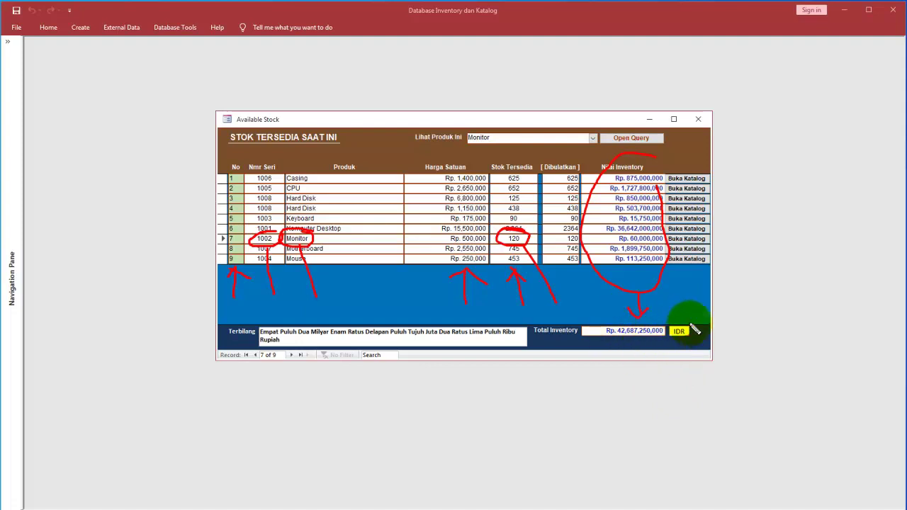
pyautogui.click(379, 509)
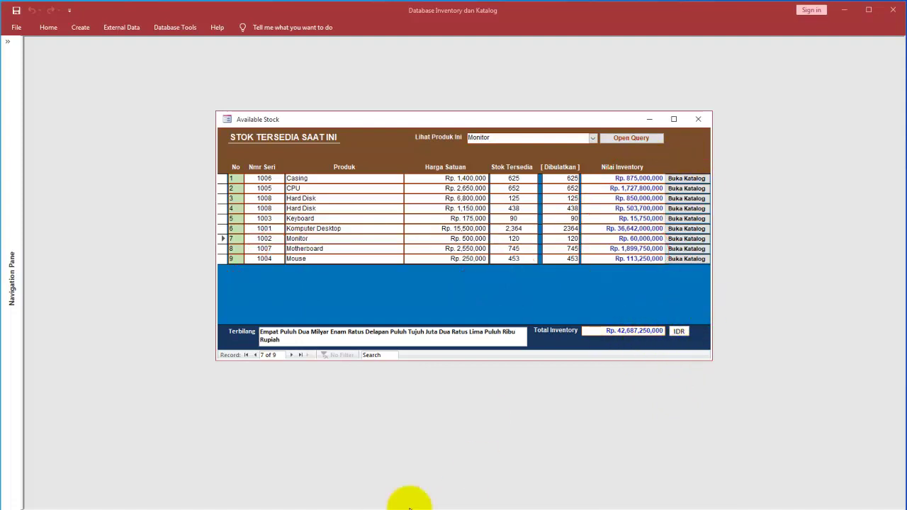
pyautogui.click(684, 189)
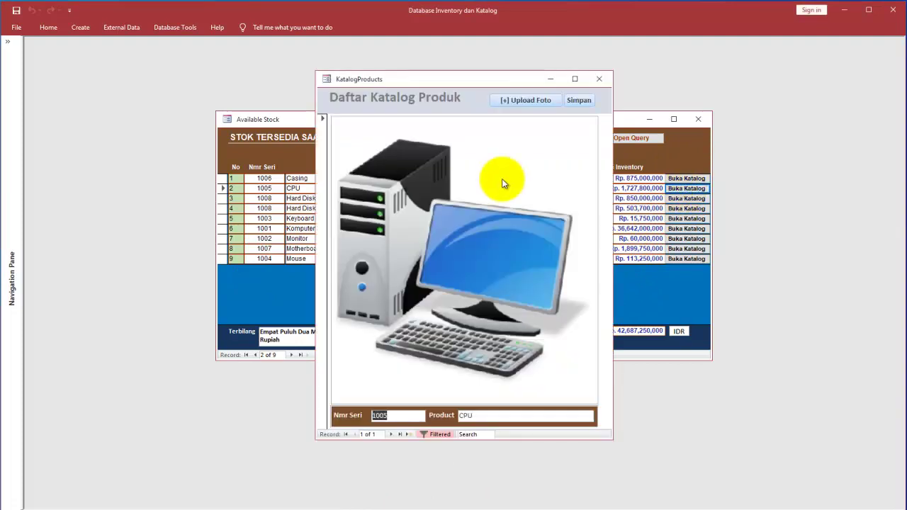
pyautogui.click(602, 78)
pyautogui.click(686, 208)
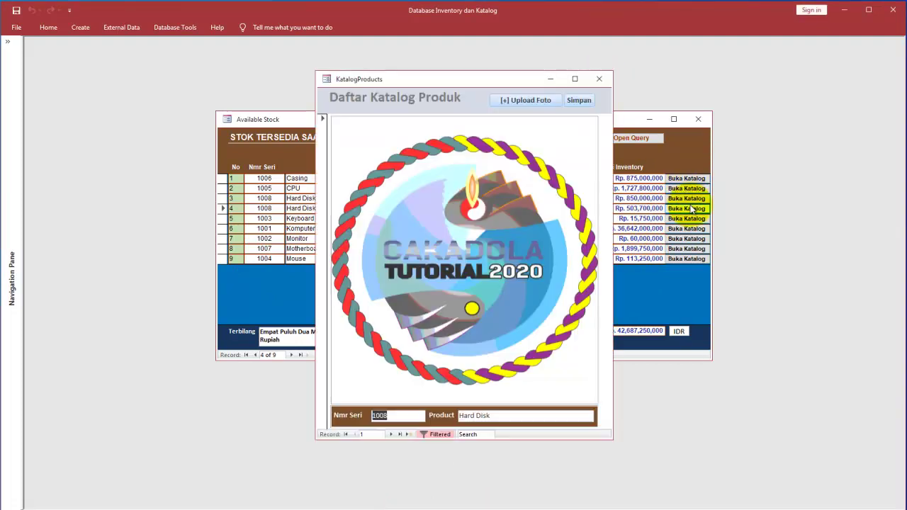
pyautogui.click(599, 79)
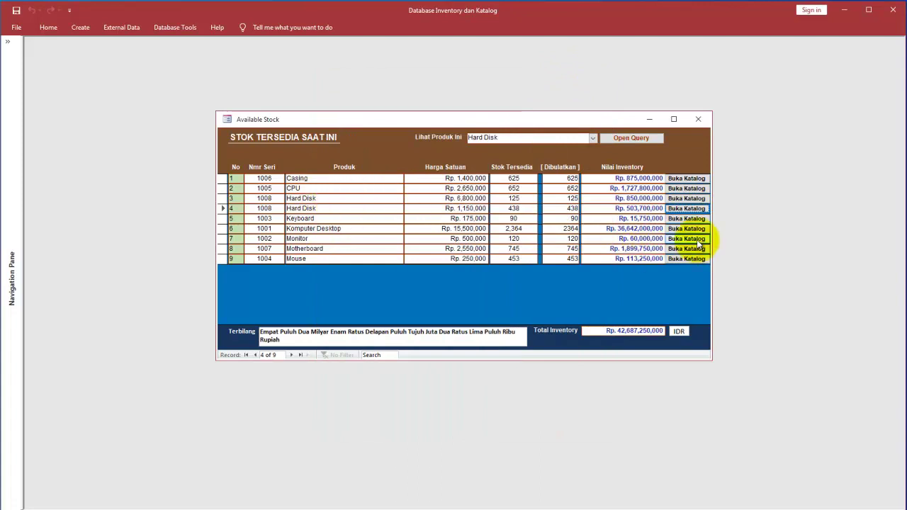
pyautogui.click(686, 239)
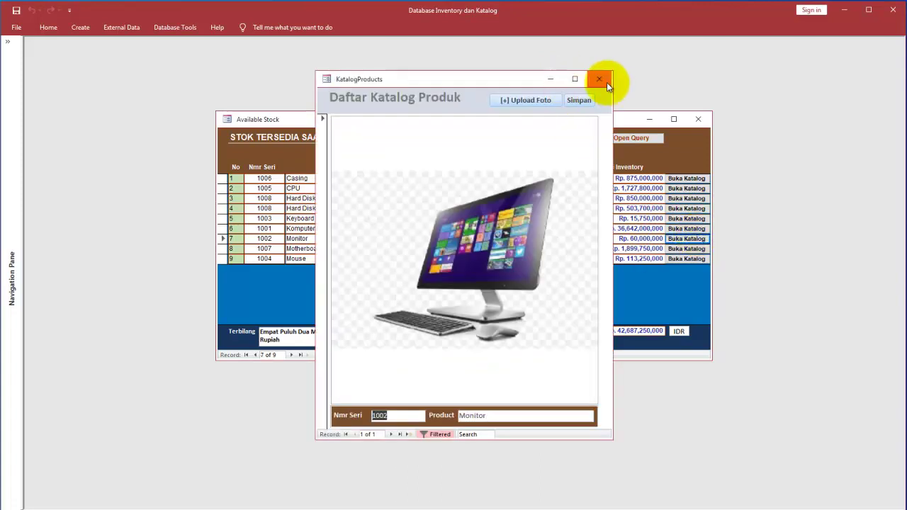
pyautogui.click(606, 83)
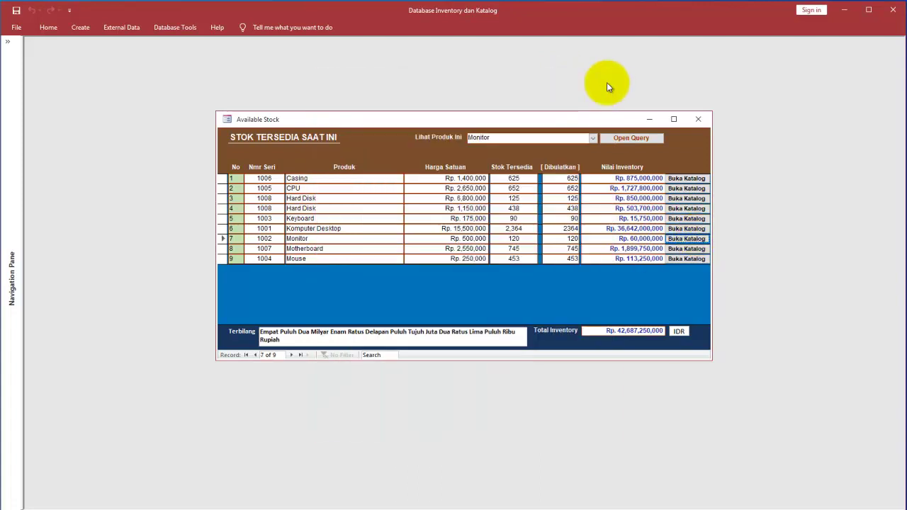
# Step: Pick Hard Disk, then Komputer Desktop, in Lihat Produk and view each catalog picture, then close Available Stock
pyautogui.click(594, 140)
pyautogui.click(572, 171)
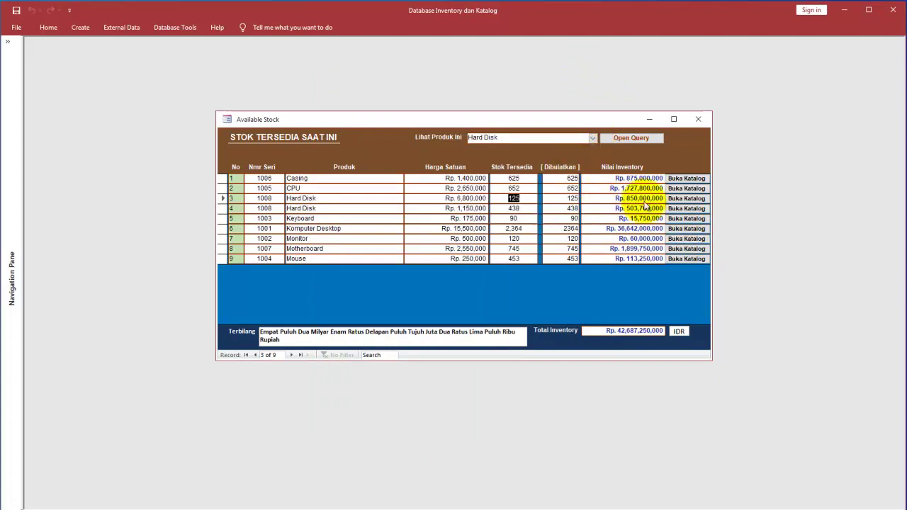
pyautogui.click(687, 198)
pyautogui.click(599, 80)
pyautogui.click(592, 137)
pyautogui.click(574, 190)
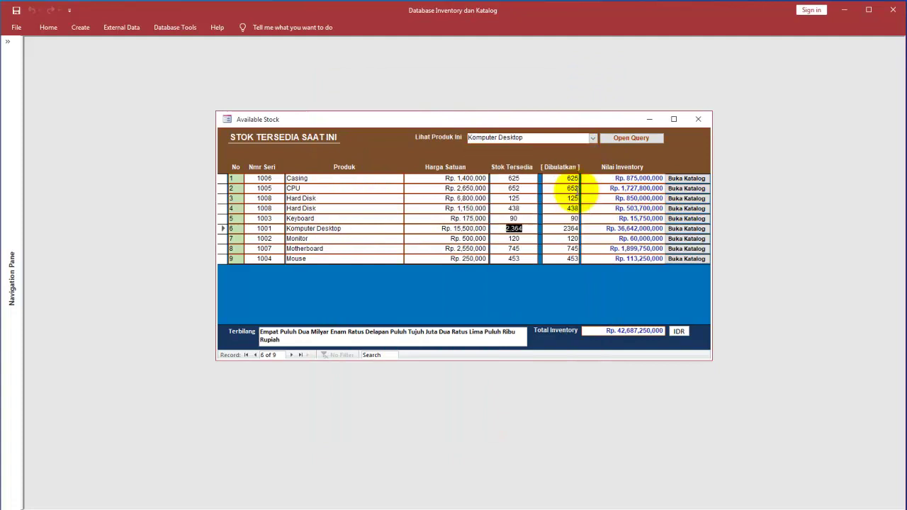
pyautogui.click(686, 231)
pyautogui.click(599, 80)
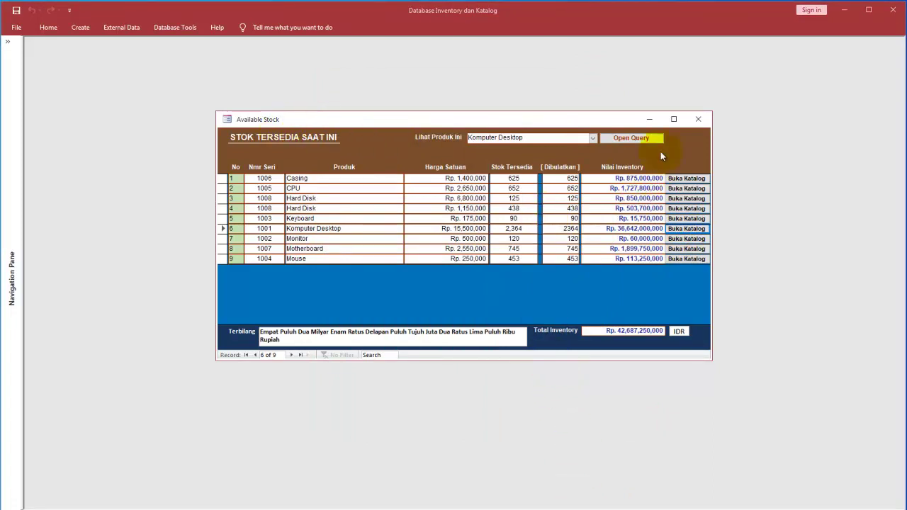
pyautogui.click(700, 122)
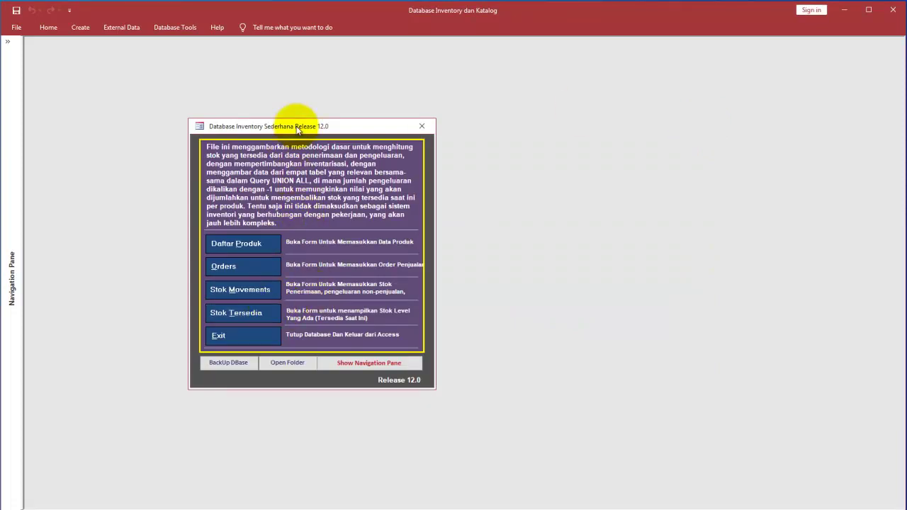
# Step: Expand the Navigation Pane, open the Products table maximized, and right-click Products for its actions
pyautogui.click(10, 43)
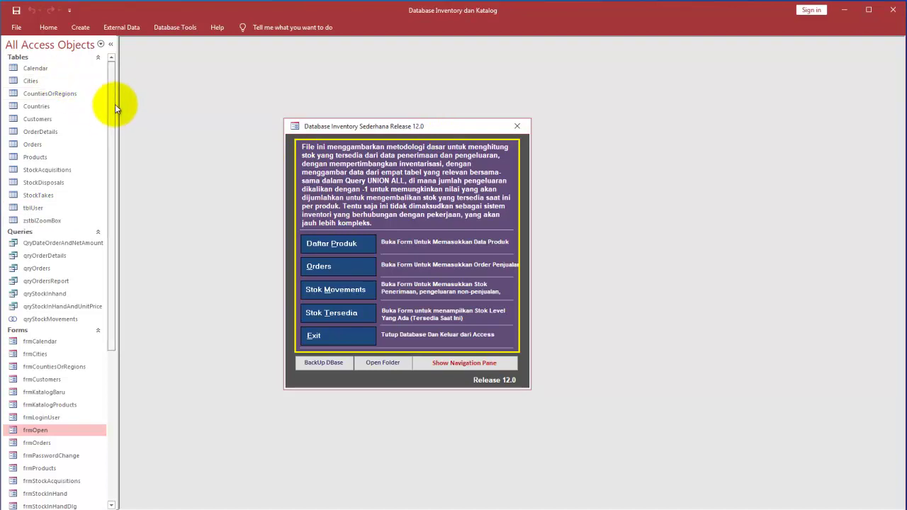
pyautogui.doubleClick(50, 155)
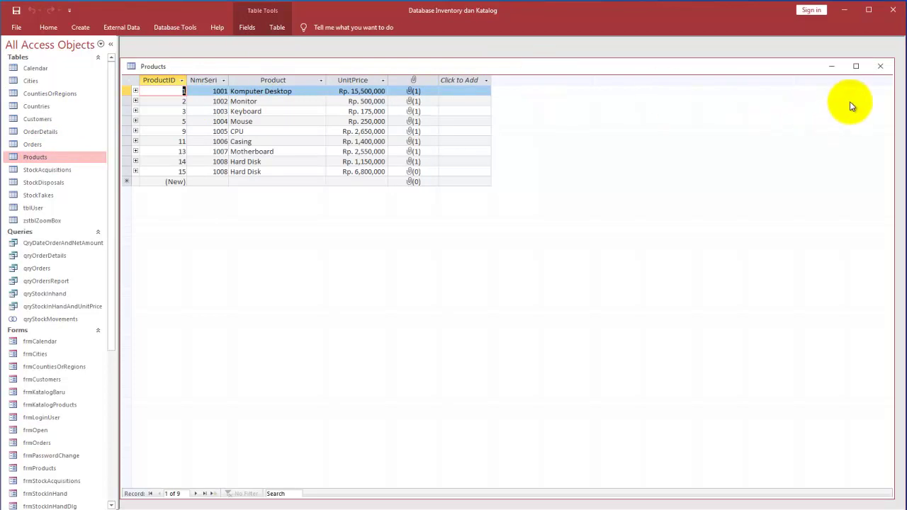
pyautogui.click(856, 66)
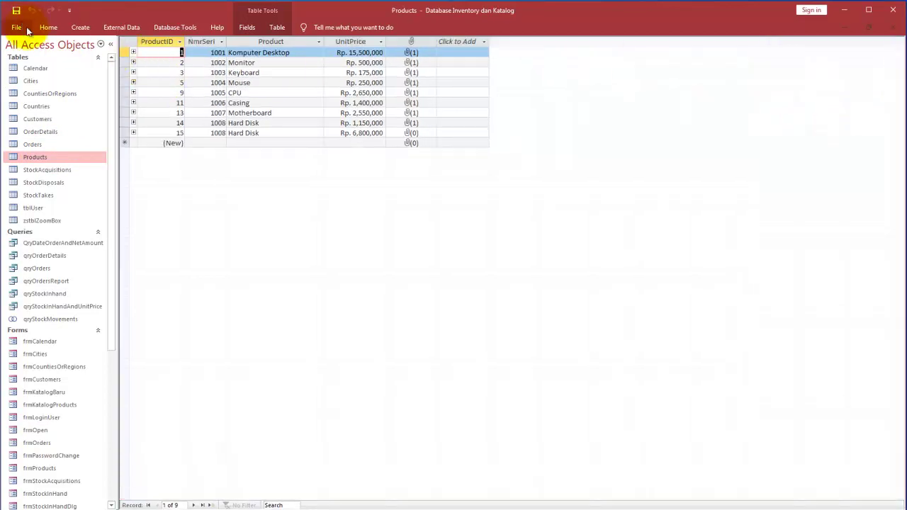
pyautogui.rightClick(54, 157)
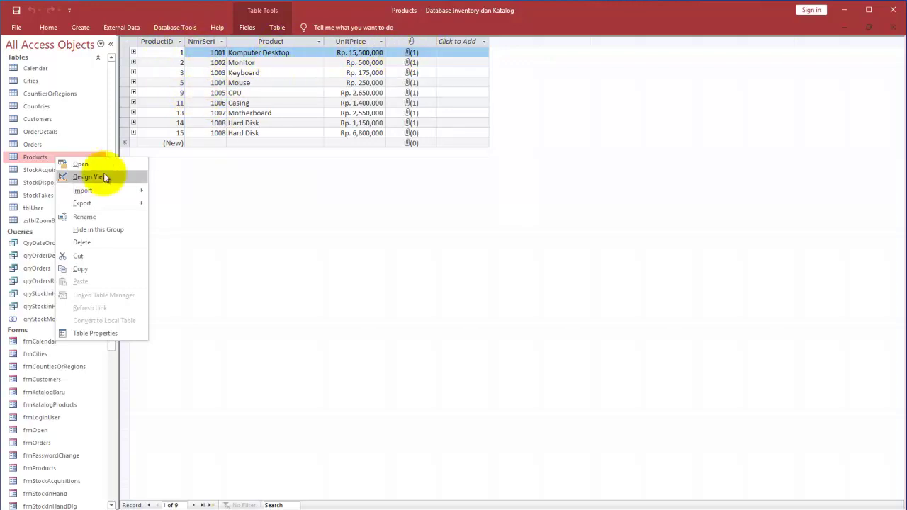
# Step: Open Products in Design view, inspect UnitPrice's 'Rp. '#,##0.00 Currency format, then switch to Notepad
pyautogui.click(91, 177)
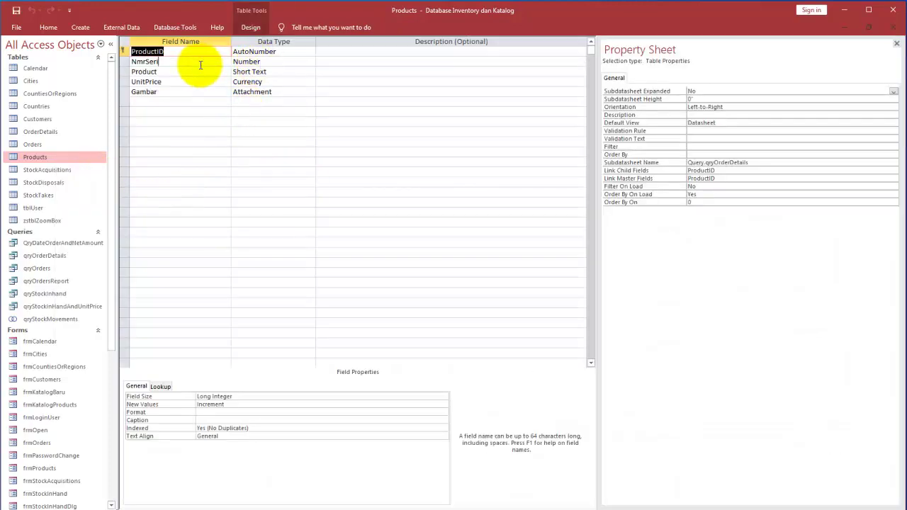
pyautogui.press('Tab')
pyautogui.press('Down')
pyautogui.press('Down')
pyautogui.click(273, 82)
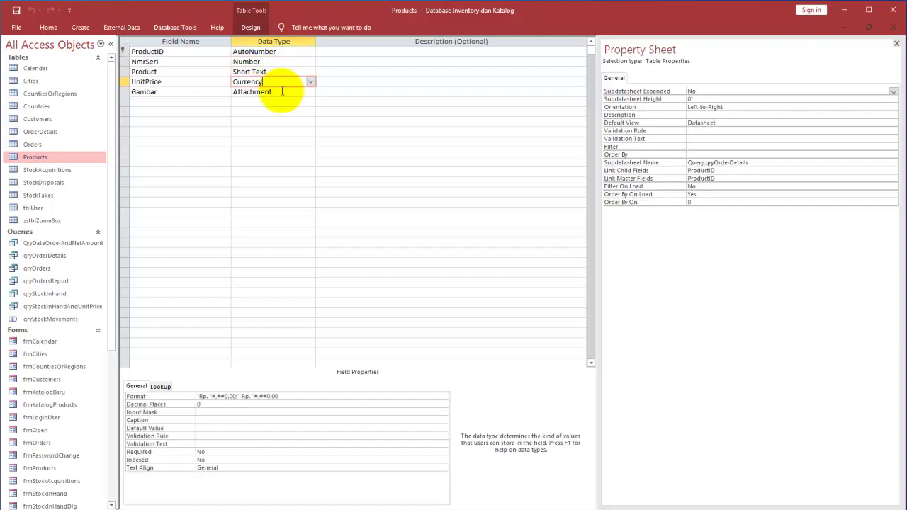
pyautogui.click(299, 395)
pyautogui.moveTo(300, 395); pyautogui.dragTo(143, 374)
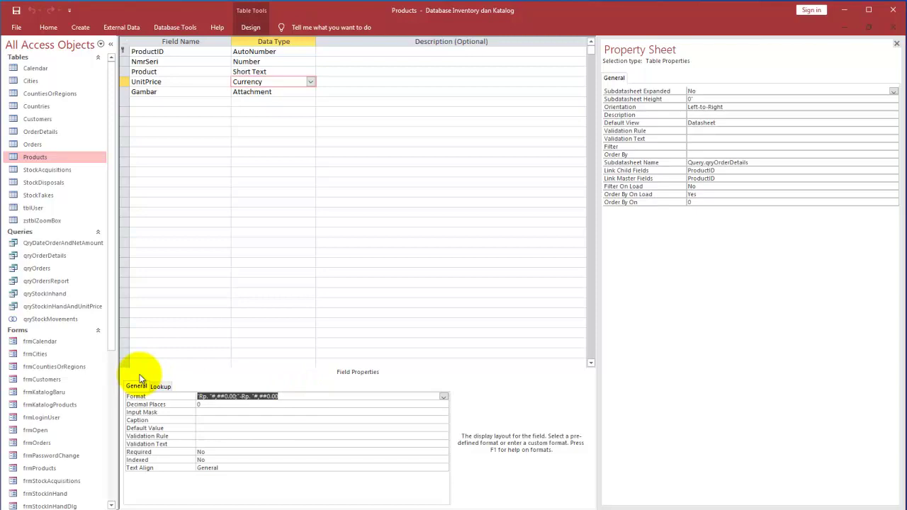
pyautogui.write('Hard Disk')
pyautogui.hotkey('ctrl', 'z')
pyautogui.hotkey('alt', 'Tab')
pyautogui.hotkey('ctrl', 'a')
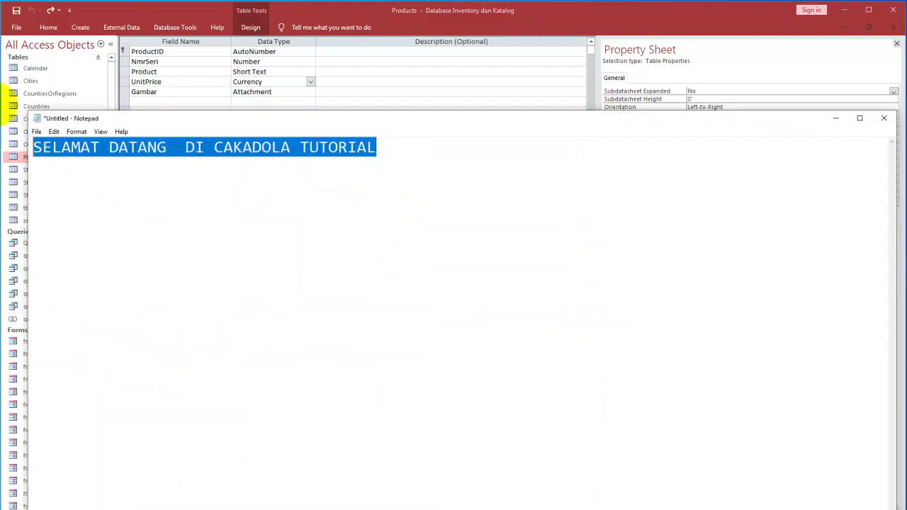
# Step: Paste "Rp. "#,##0.00;"-Rp. "#,##0.00 on a new Notepad line, shrink Notepad, and return to Access
pyautogui.click(158, 199)
pyautogui.click(403, 145)
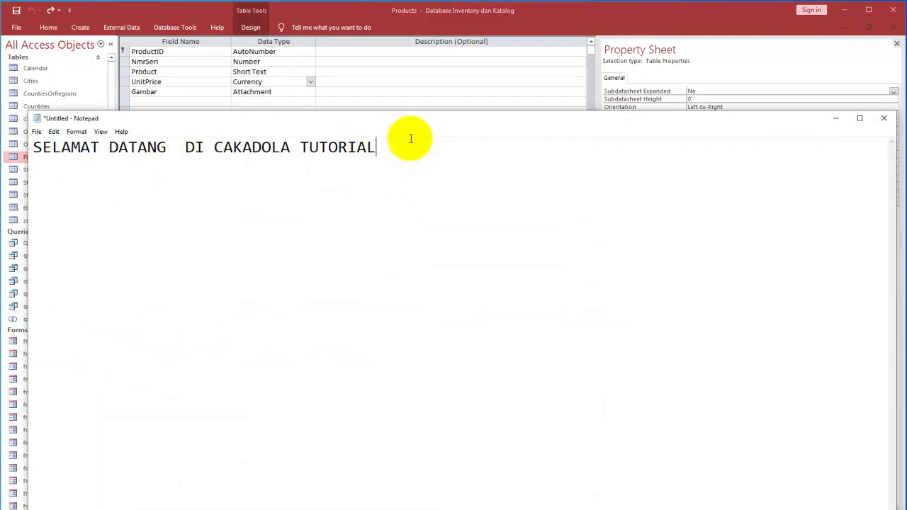
pyautogui.write('"Rp. "#,##0.00;"-Rp. "#,##0.00')
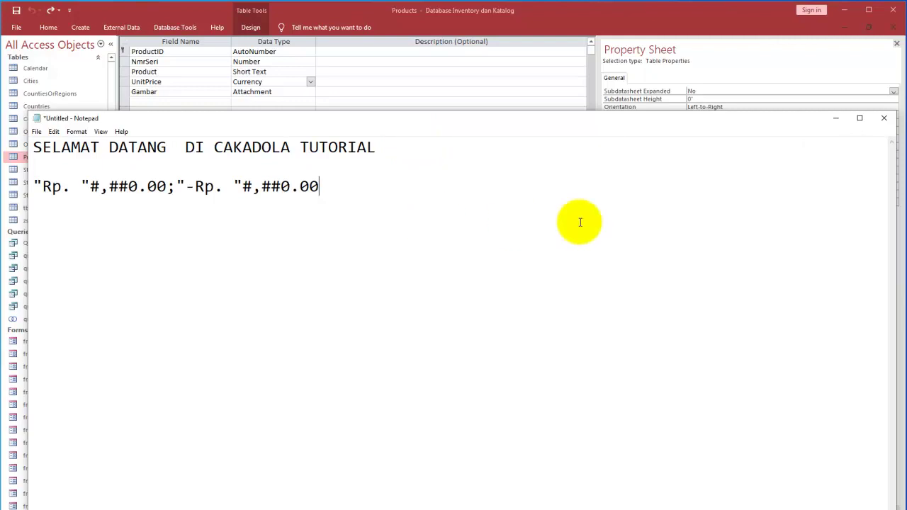
pyautogui.moveTo(808, 111); pyautogui.dragTo(860, 403)
pyautogui.click(697, 262)
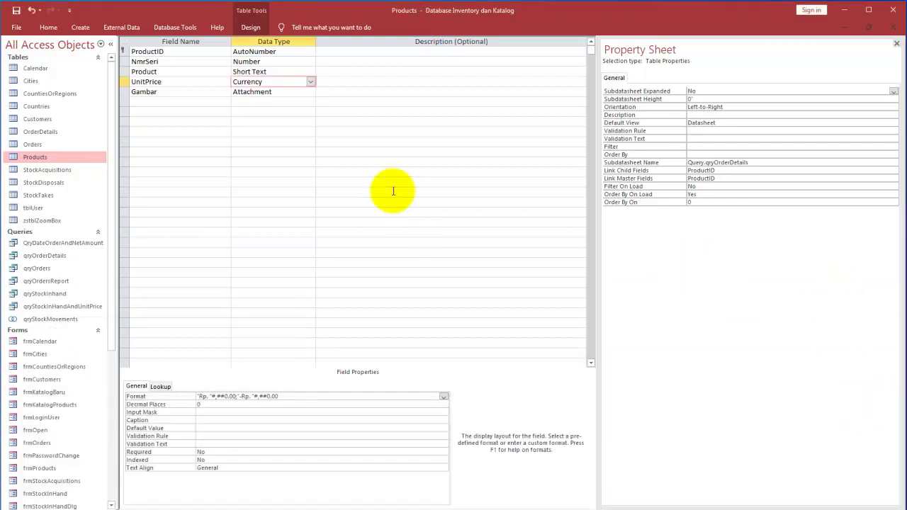
# Step: Check the Gambar attachment field, then save Products and reopen its datasheet
pyautogui.click(276, 84)
pyautogui.click(278, 91)
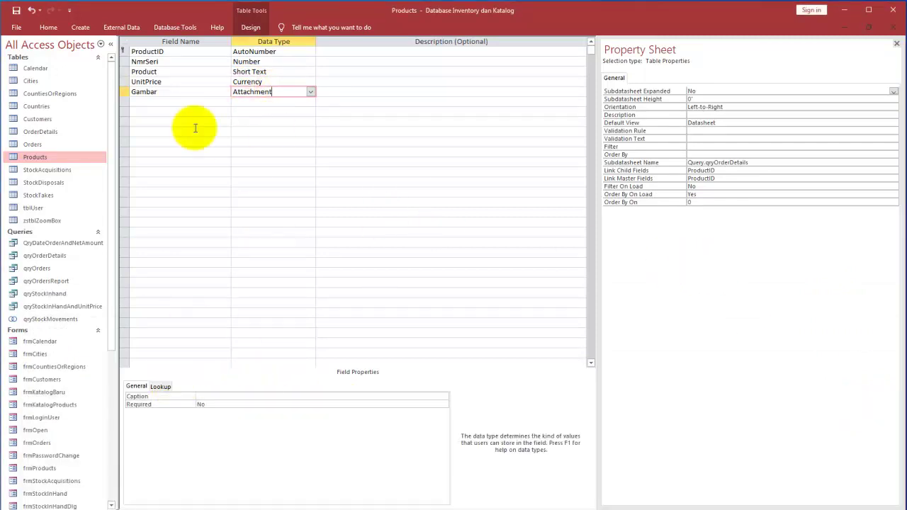
pyautogui.click(162, 91)
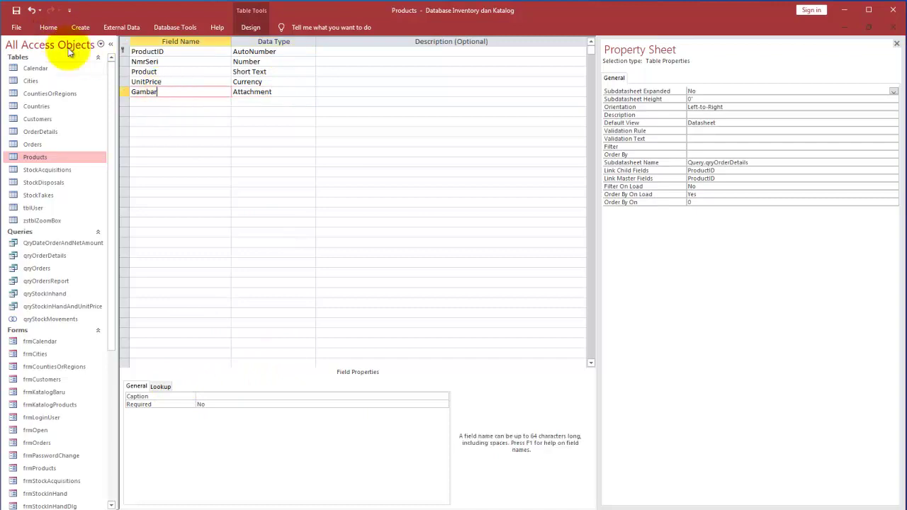
pyautogui.doubleClick(45, 158)
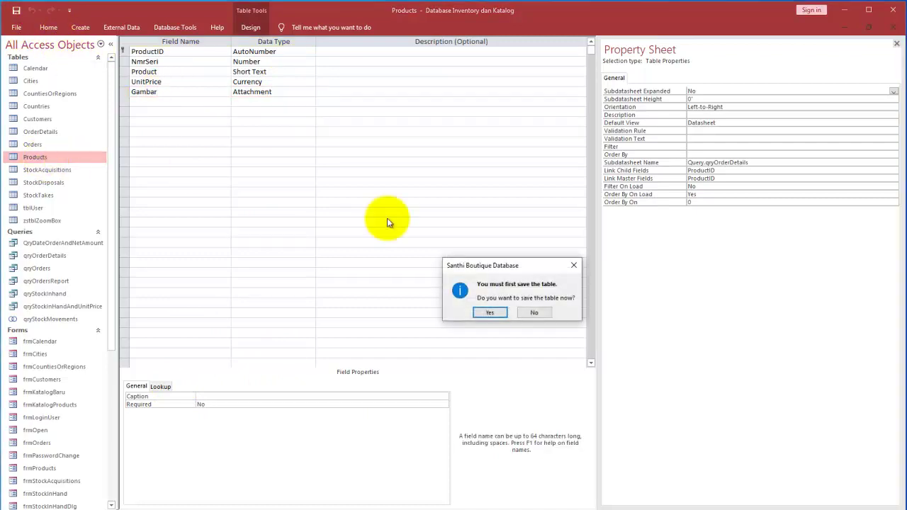
pyautogui.click(488, 311)
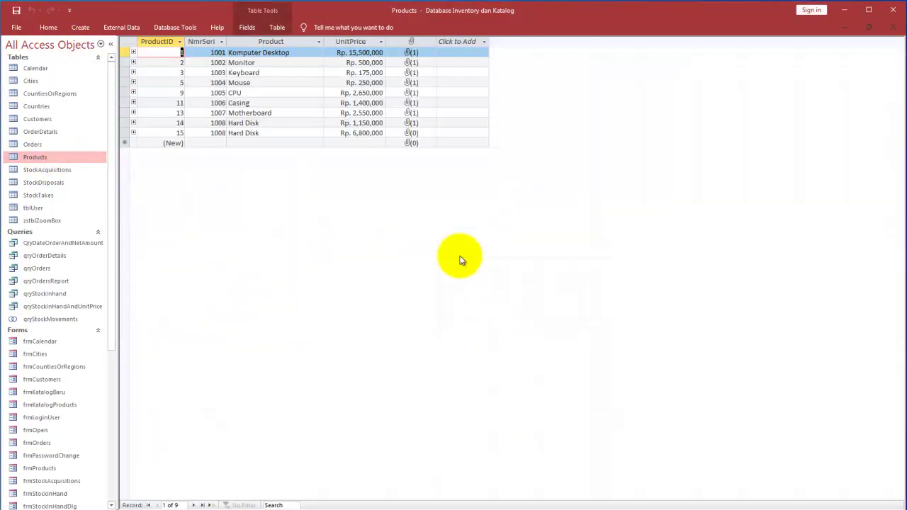
# Step: Open the CPU record's attached .jpg picture, dismiss the Attachments dialog, and close Products
pyautogui.doubleClick(413, 93)
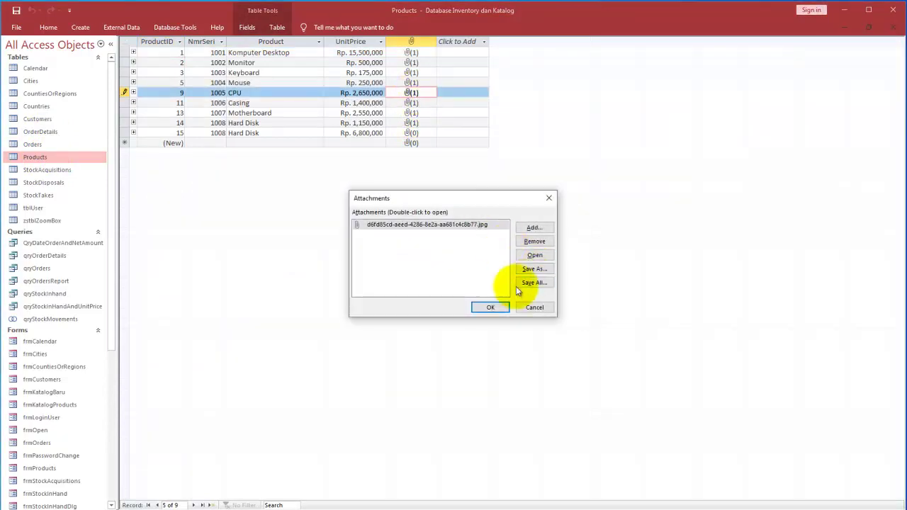
pyautogui.click(534, 256)
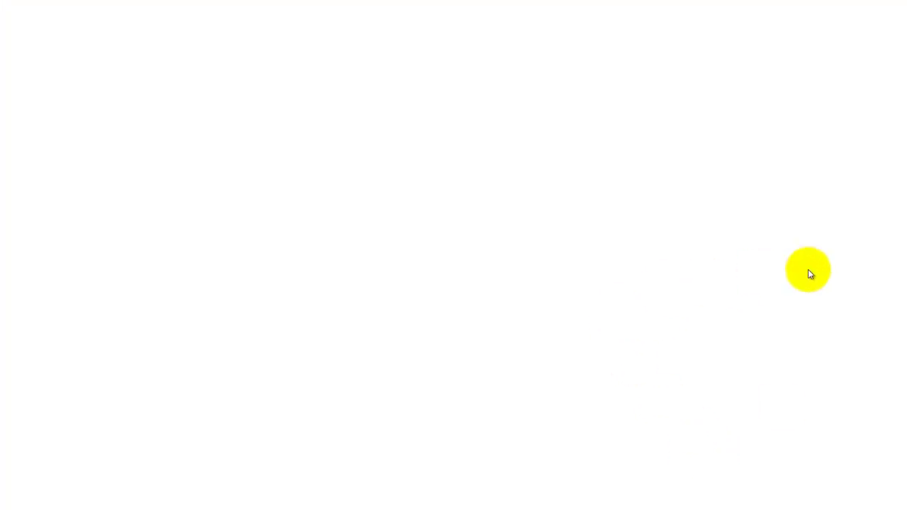
pyautogui.moveTo(791, 509)
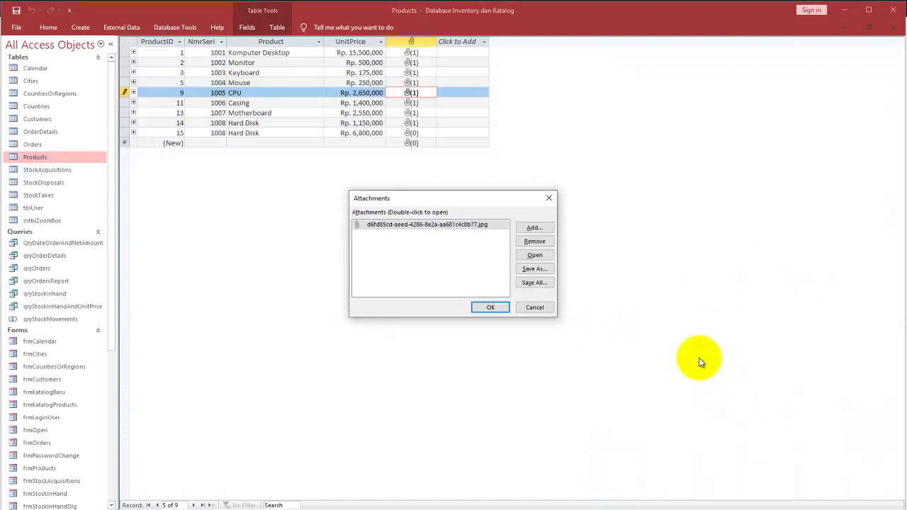
pyautogui.click(539, 309)
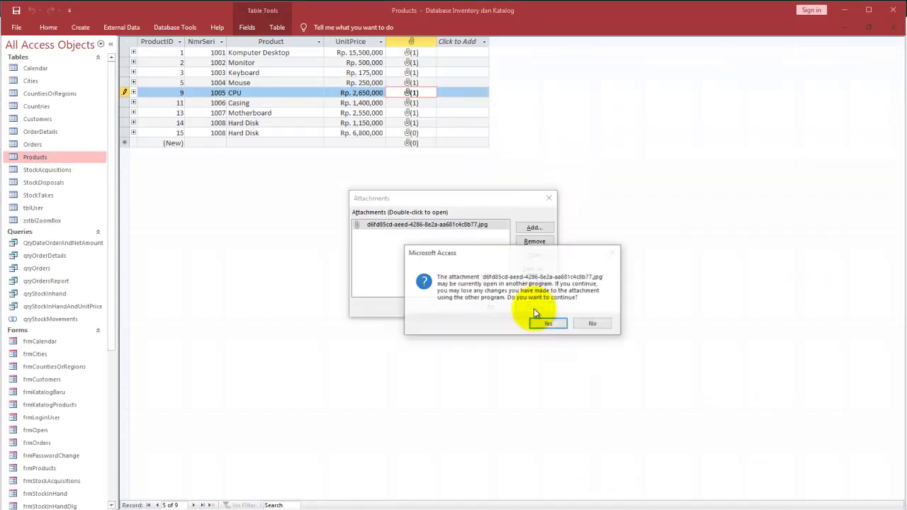
pyautogui.click(593, 324)
pyautogui.click(548, 198)
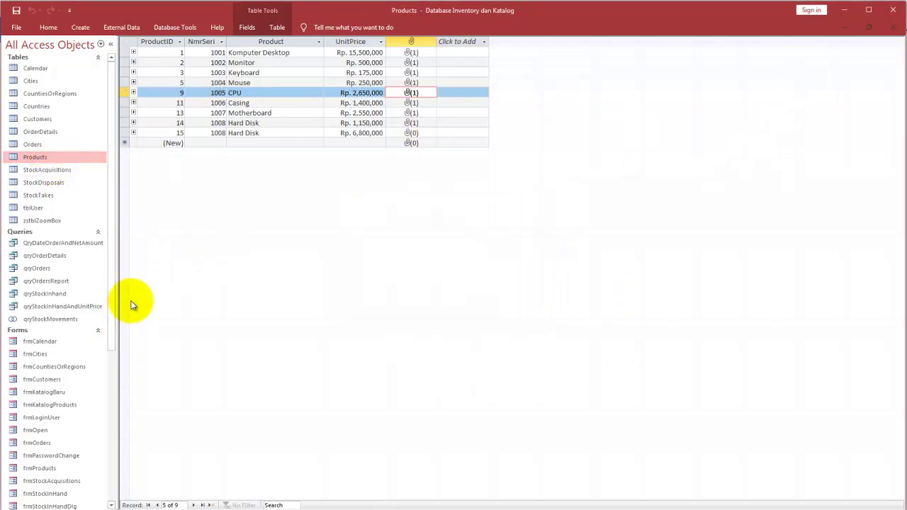
pyautogui.click(893, 28)
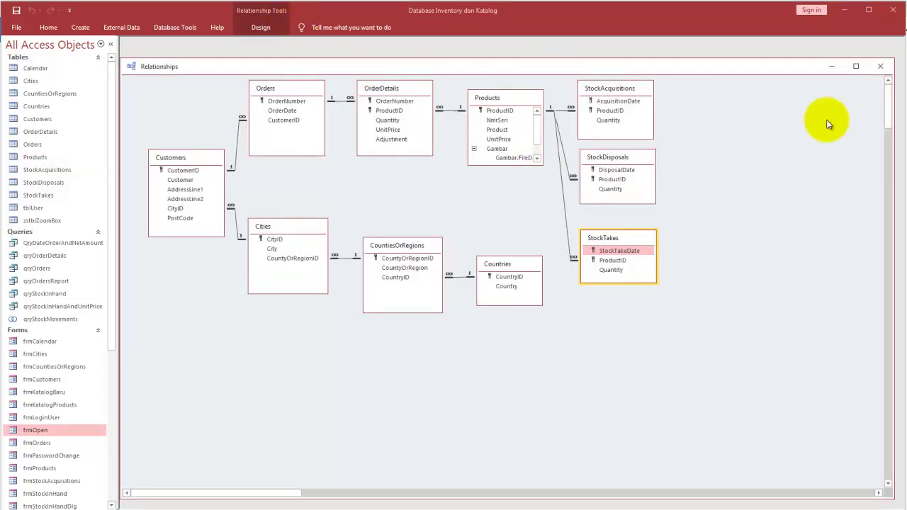
# Step: Reopen the Relationships diagram and nudge Countries, CountiesOrRegions and OrderDetails into new positions
pyautogui.click(881, 68)
pyautogui.click(165, 27)
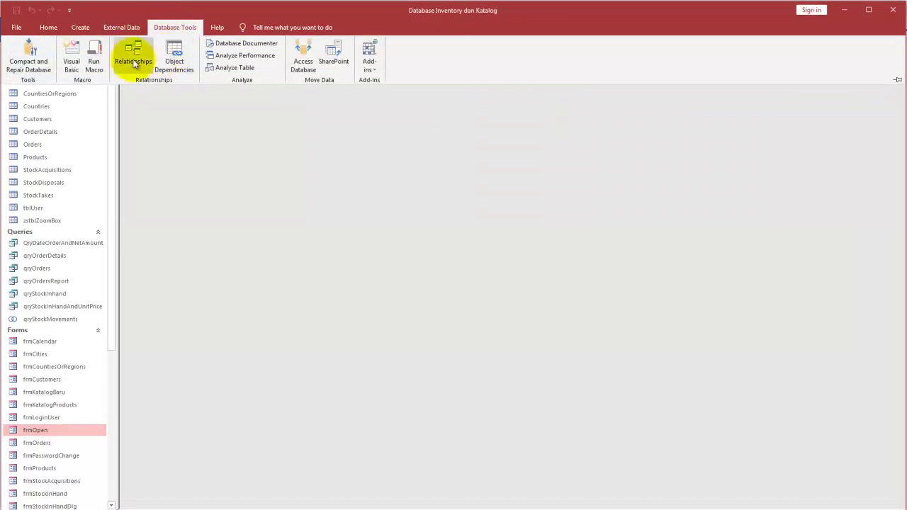
pyautogui.click(132, 58)
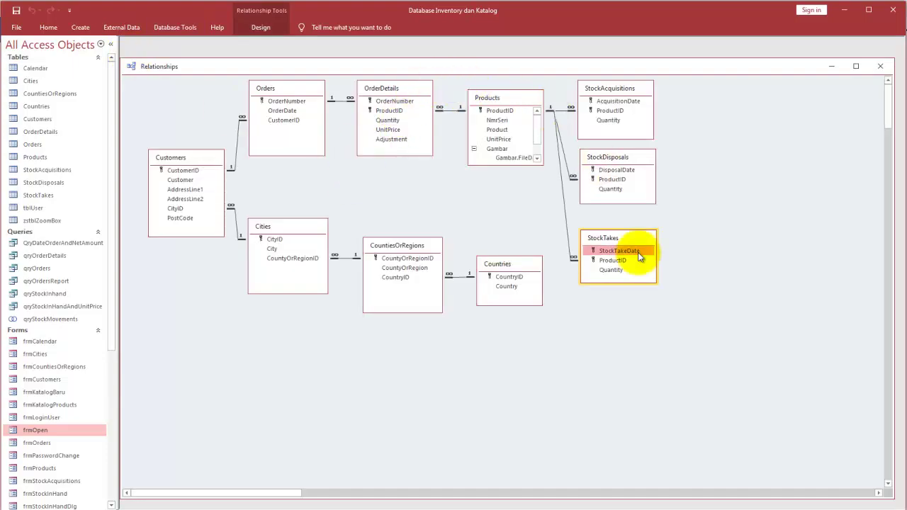
pyautogui.moveTo(505, 264); pyautogui.dragTo(517, 279)
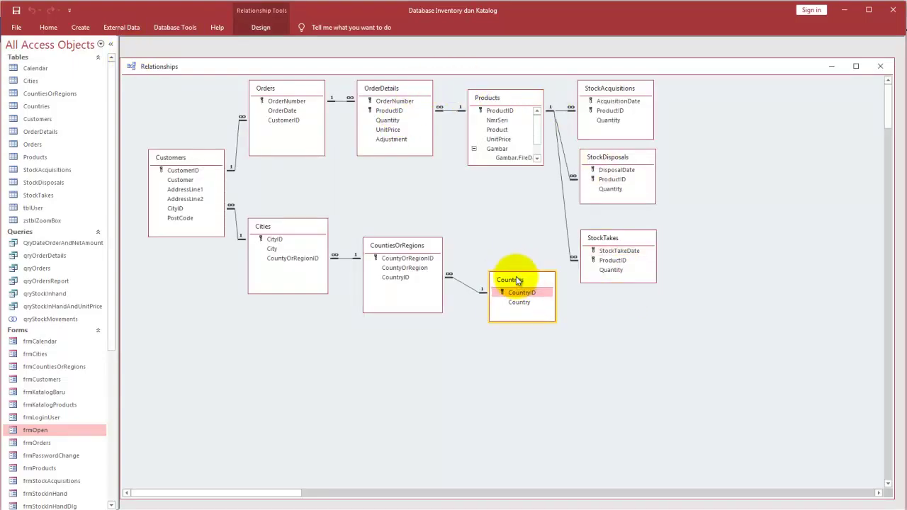
pyautogui.moveTo(414, 241); pyautogui.dragTo(419, 251)
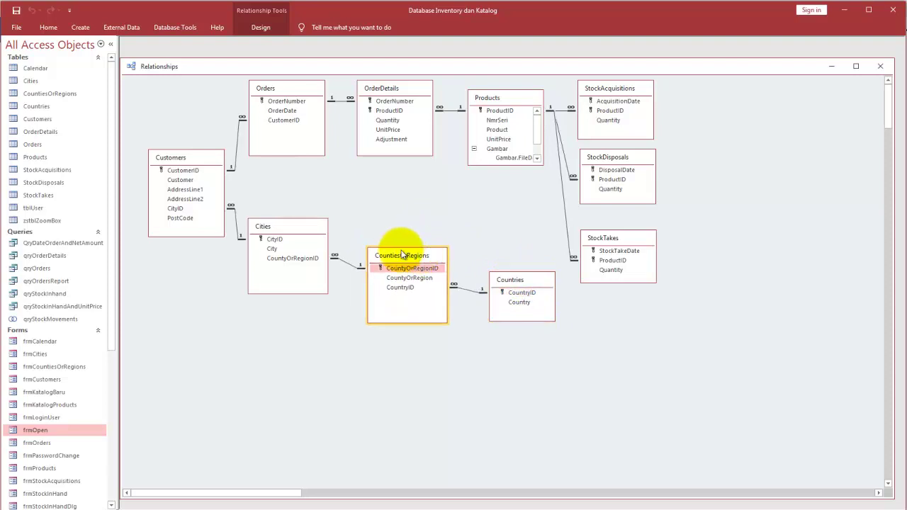
pyautogui.moveTo(381, 88); pyautogui.dragTo(386, 105)
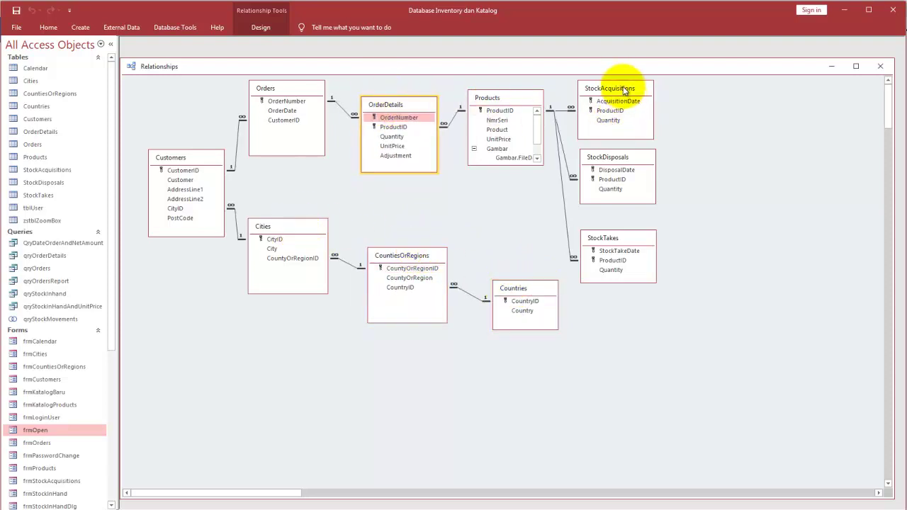
# Step: Stack StockAcquisitions, StockDisposals and StockTakes in a neat column right of Products
pyautogui.moveTo(614, 88); pyautogui.dragTo(716, 91)
pyautogui.moveTo(644, 157)
pyautogui.mouseDown()
pyautogui.moveTo(737, 169)
pyautogui.moveTo(682, 166)
pyautogui.moveTo(642, 148)
pyautogui.mouseUp()
pyautogui.moveTo(628, 238); pyautogui.dragTo(632, 210)
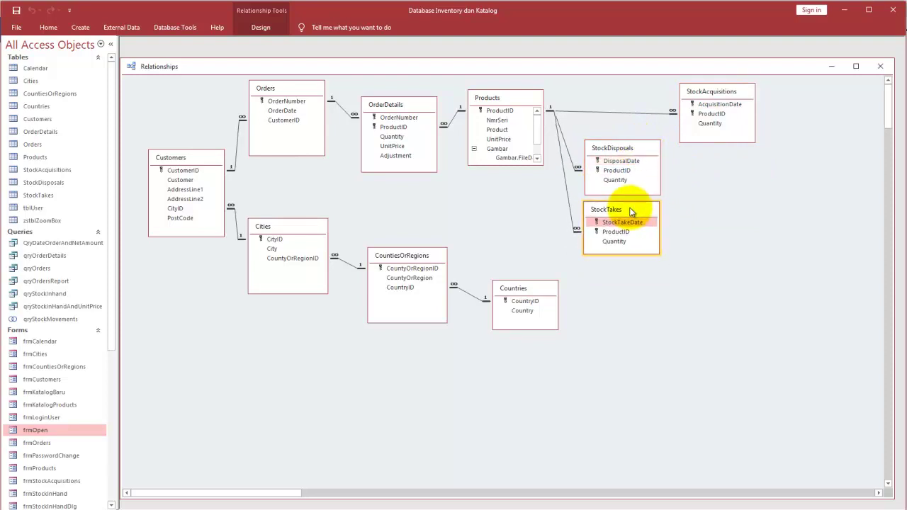
pyautogui.moveTo(700, 99); pyautogui.dragTo(604, 94)
pyautogui.moveTo(625, 213); pyautogui.dragTo(630, 243)
pyautogui.moveTo(602, 154); pyautogui.dragTo(609, 185)
pyautogui.moveTo(609, 87); pyautogui.dragTo(613, 116)
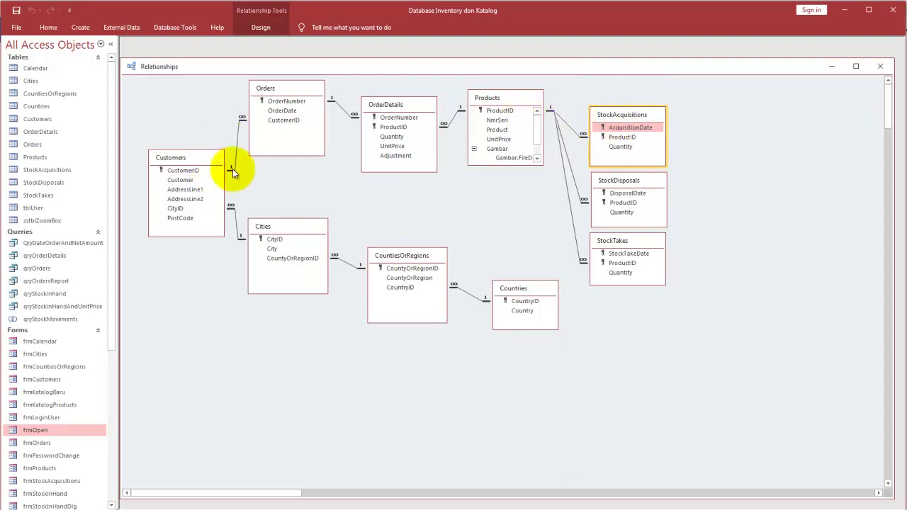
pyautogui.click(181, 174)
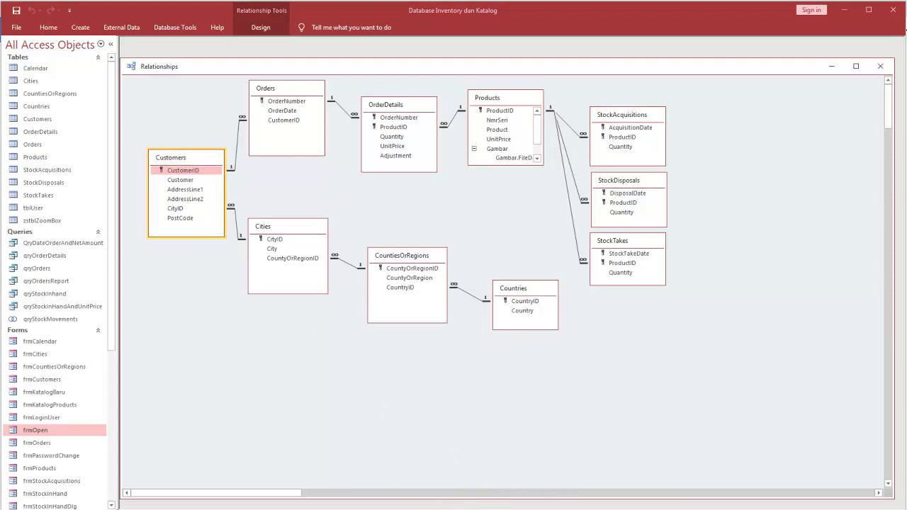
# Step: Drag several more table boxes to tidy the relationships layout
pyautogui.moveTo(168, 165)
pyautogui.mouseDown()
pyautogui.moveTo(158, 172)
pyautogui.moveTo(205, 175)
pyautogui.moveTo(259, 116)
pyautogui.moveTo(298, 137)
pyautogui.moveTo(267, 131)
pyautogui.moveTo(299, 127)
pyautogui.mouseUp()
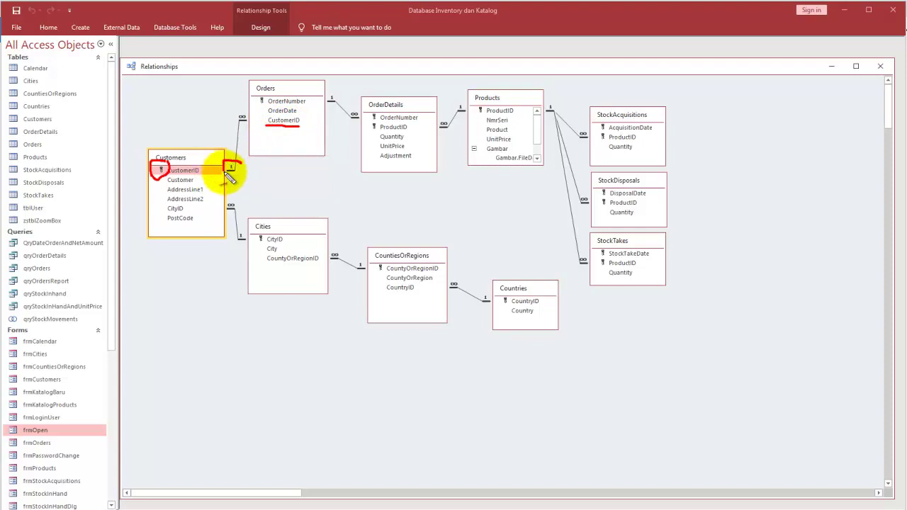
pyautogui.moveTo(241, 179); pyautogui.dragTo(237, 177)
pyautogui.moveTo(239, 125)
pyautogui.mouseDown()
pyautogui.moveTo(239, 112)
pyautogui.moveTo(243, 128)
pyautogui.moveTo(261, 121)
pyautogui.mouseUp()
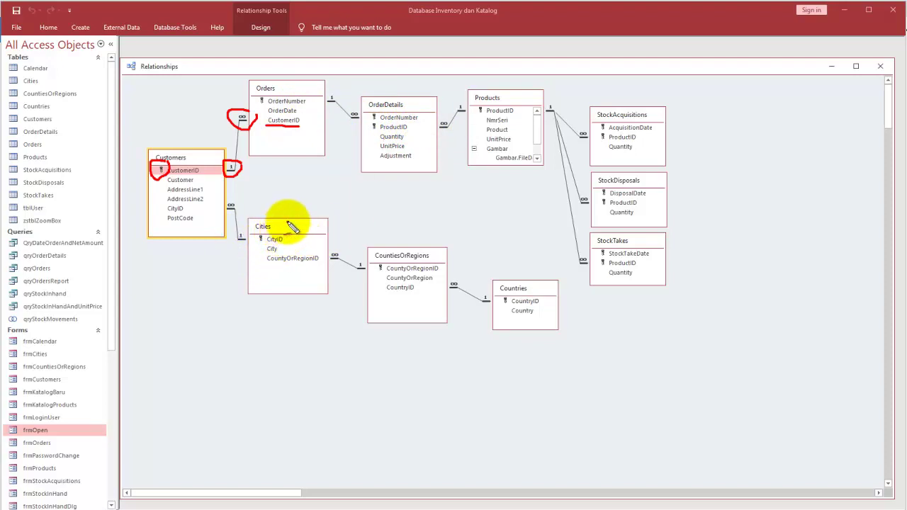
pyautogui.moveTo(288, 222); pyautogui.dragTo(227, 183)
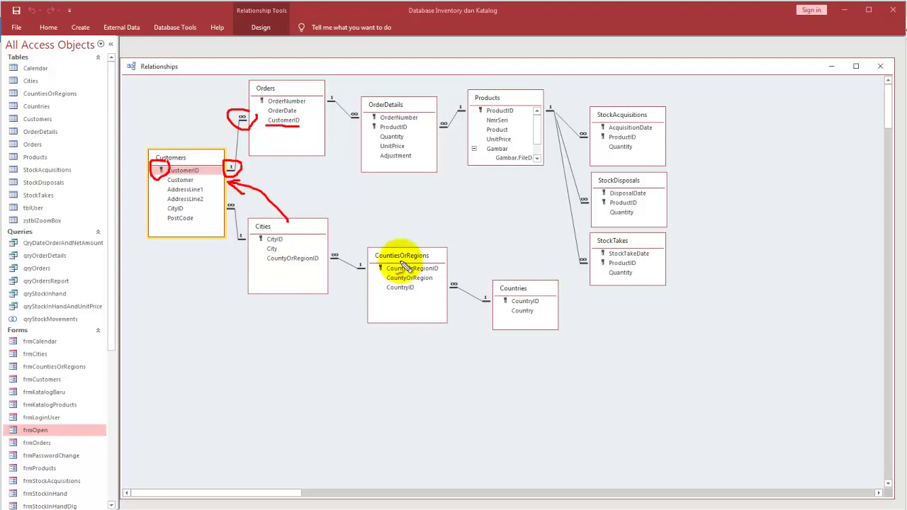
pyautogui.moveTo(390, 248)
pyautogui.mouseDown()
pyautogui.moveTo(342, 230)
pyautogui.moveTo(339, 219)
pyautogui.mouseUp()
pyautogui.moveTo(506, 284); pyautogui.dragTo(441, 260)
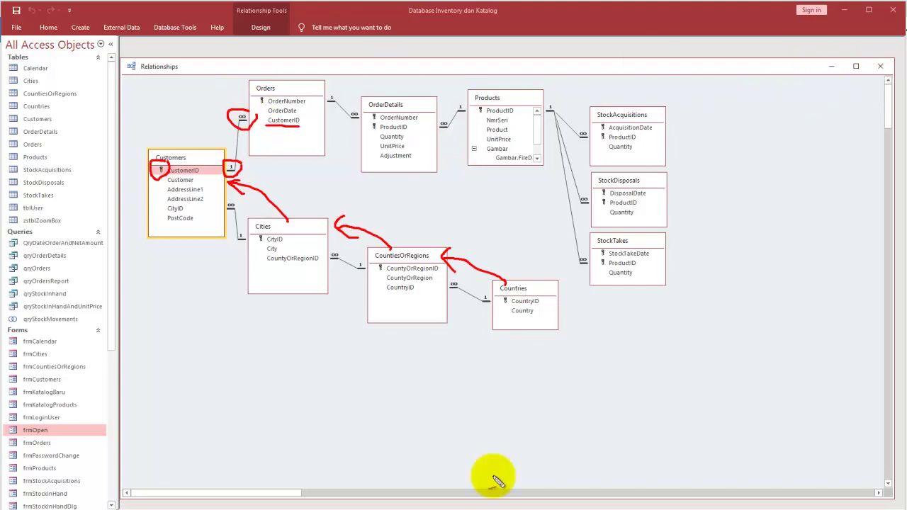
pyautogui.click(433, 508)
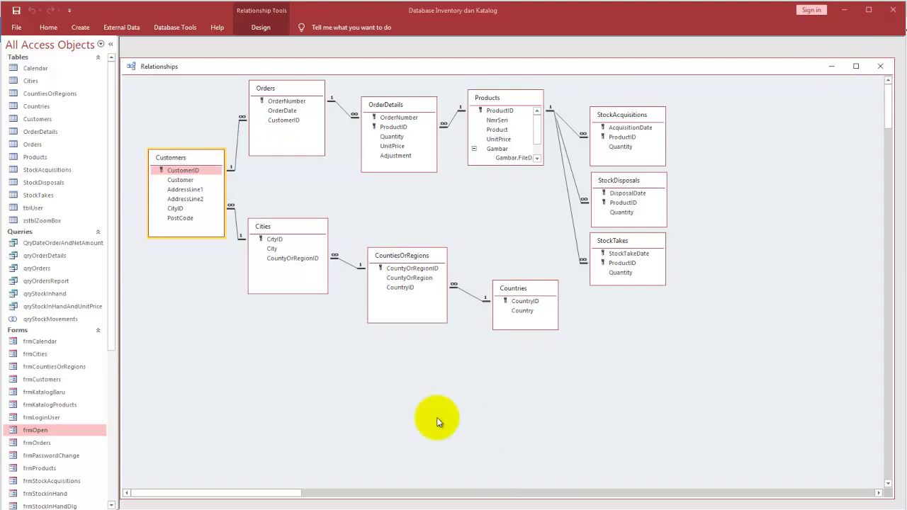
# Step: Close the diagram, answer the save-layout prompt, and open the Cities table
pyautogui.click(881, 66)
pyautogui.click(496, 311)
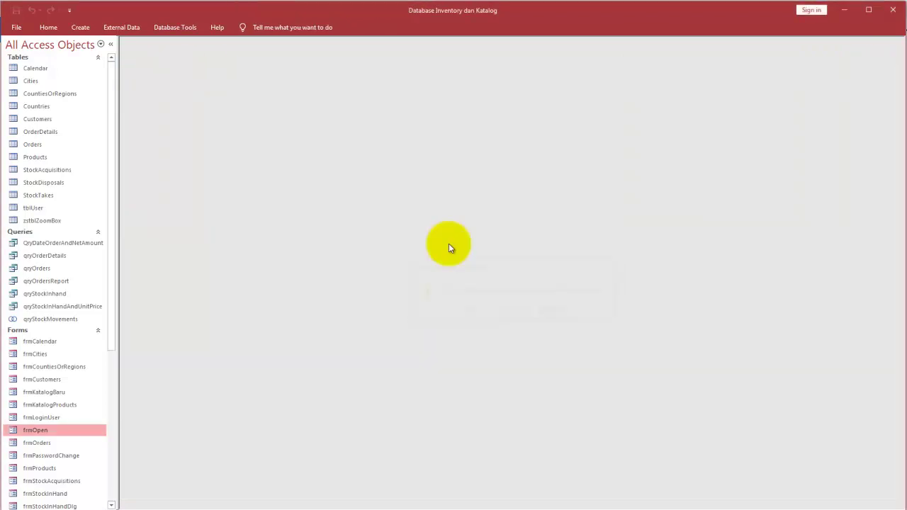
pyautogui.doubleClick(31, 81)
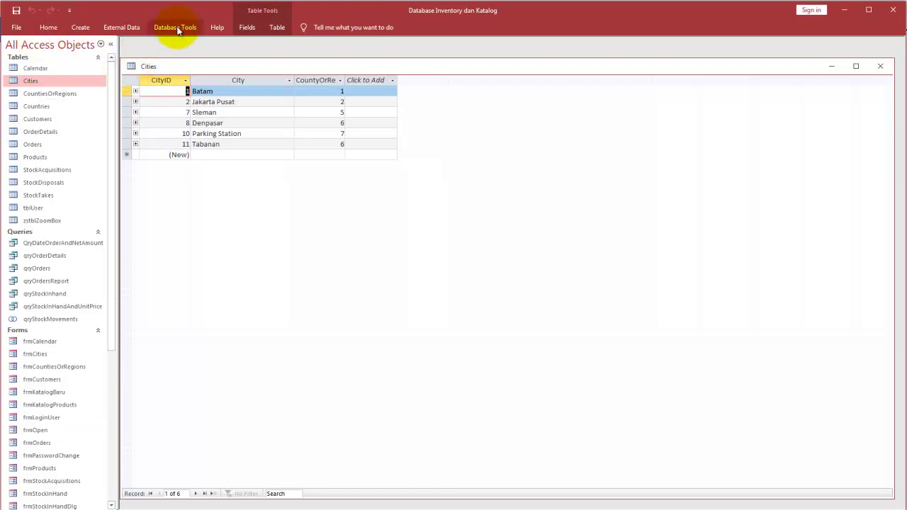
# Step: Open the Cities and CountiesOrRegions tables in Design view
pyautogui.rightClick(491, 152)
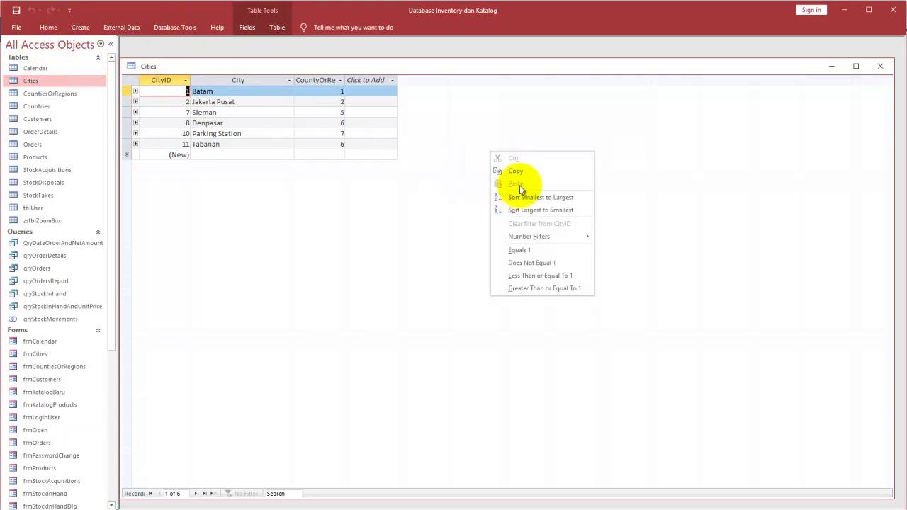
pyautogui.rightClick(41, 81)
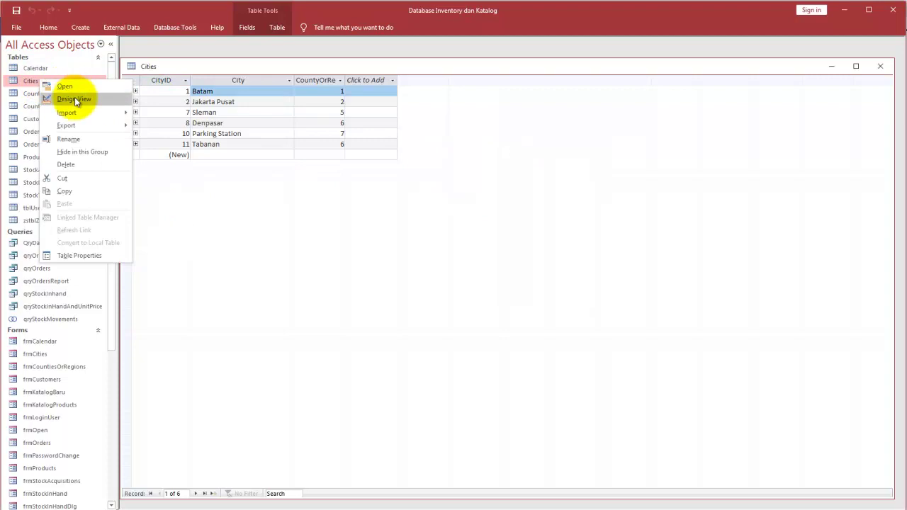
pyautogui.click(74, 99)
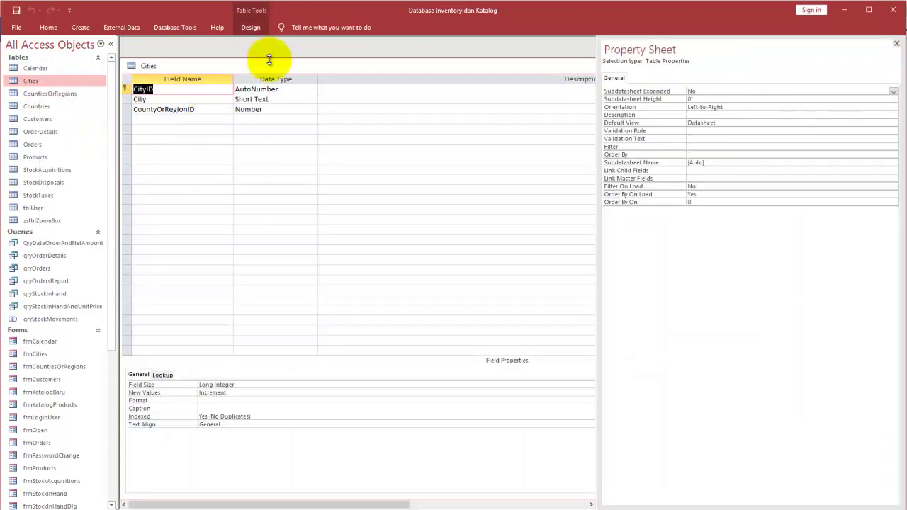
pyautogui.rightClick(54, 96)
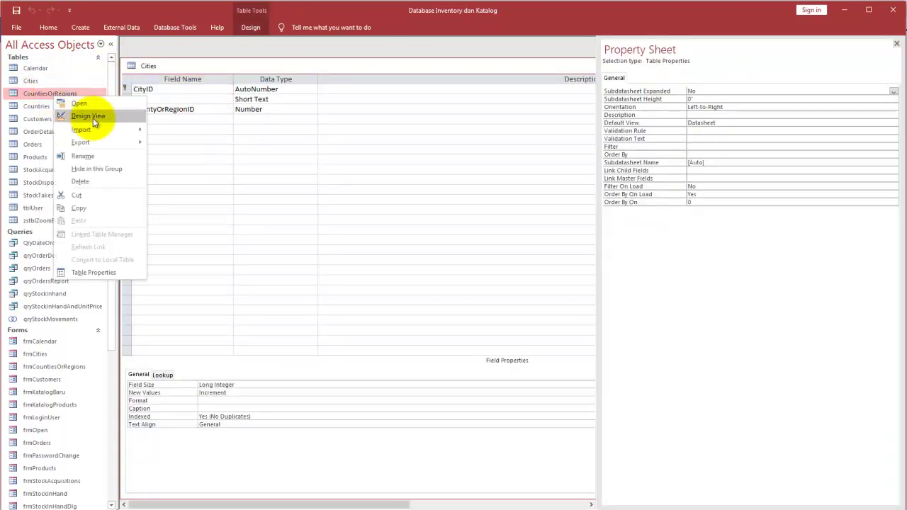
pyautogui.click(93, 117)
# Step: View the Countries table's design and records, then close Countries and the CountiesOrRegions design
pyautogui.click(52, 106)
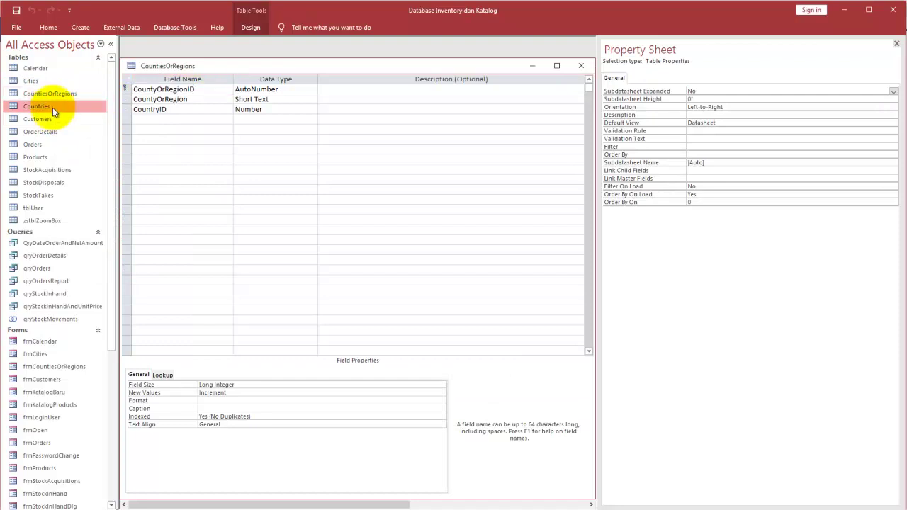
pyautogui.rightClick(53, 106)
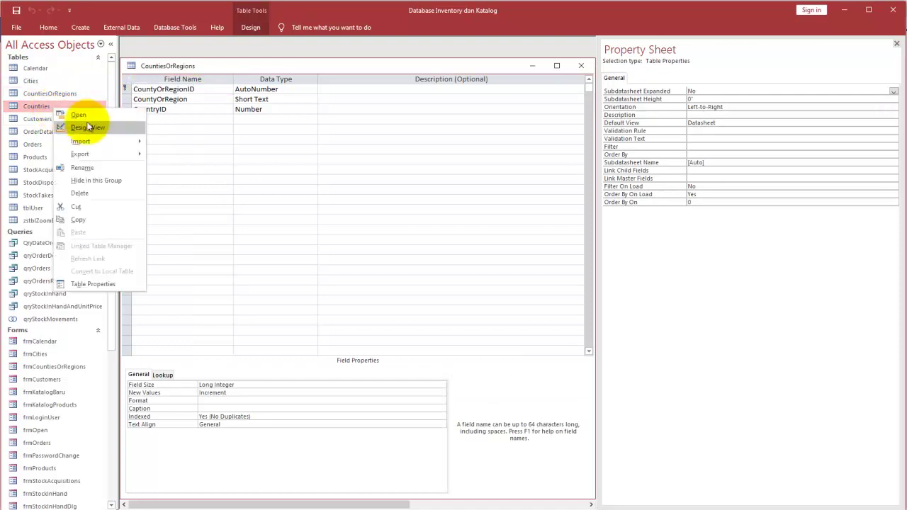
pyautogui.click(54, 94)
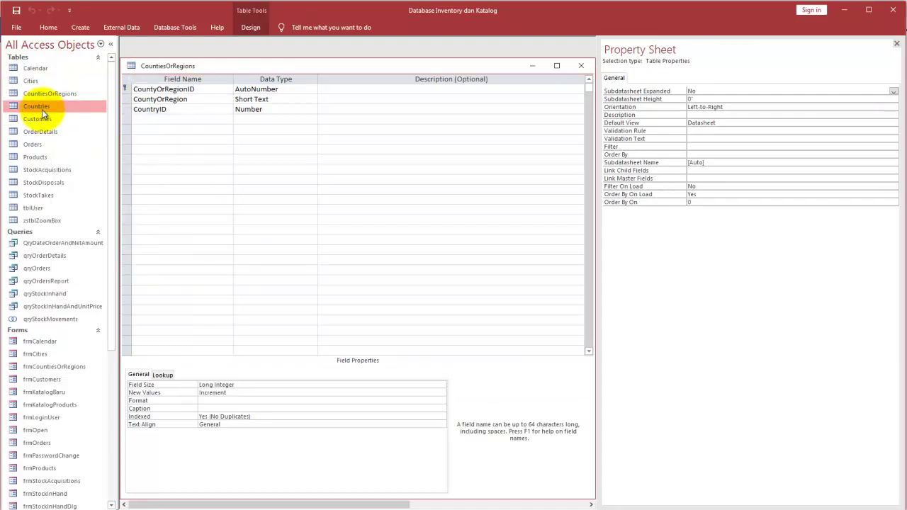
pyautogui.rightClick(43, 111)
pyautogui.click(77, 133)
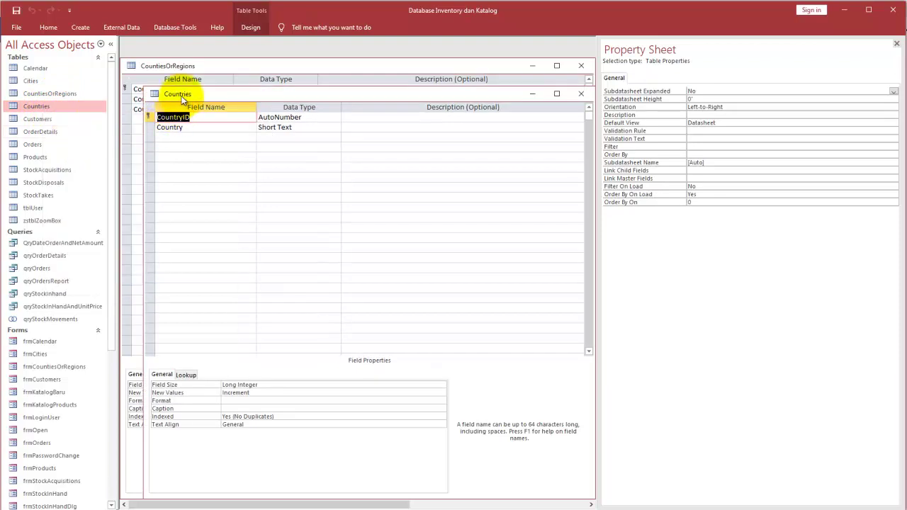
pyautogui.doubleClick(54, 105)
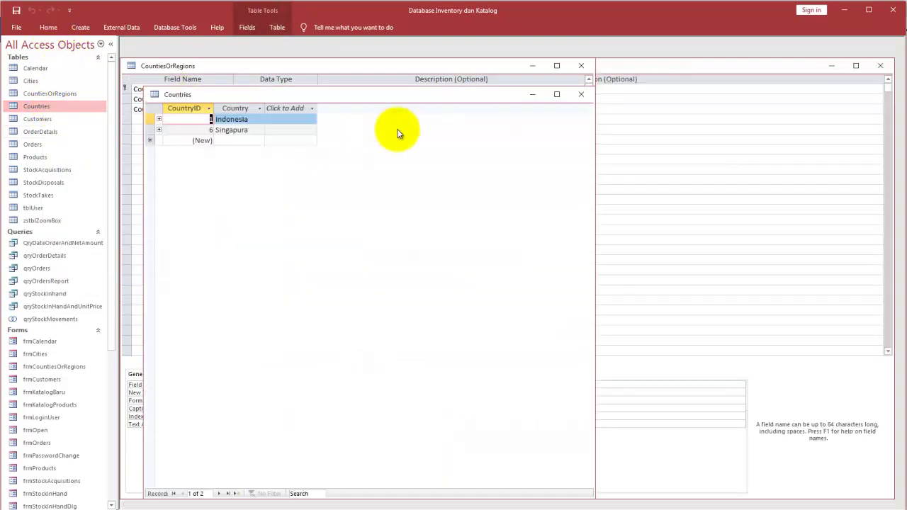
pyautogui.click(581, 95)
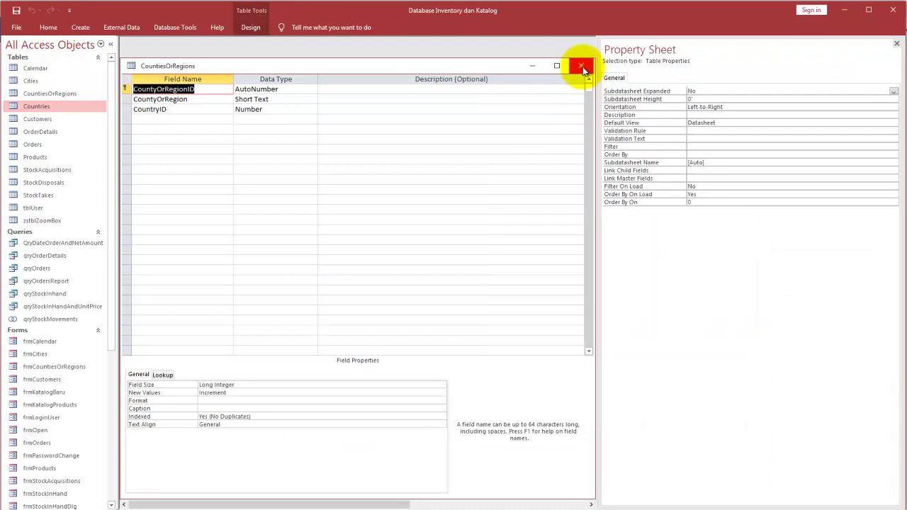
pyautogui.click(581, 66)
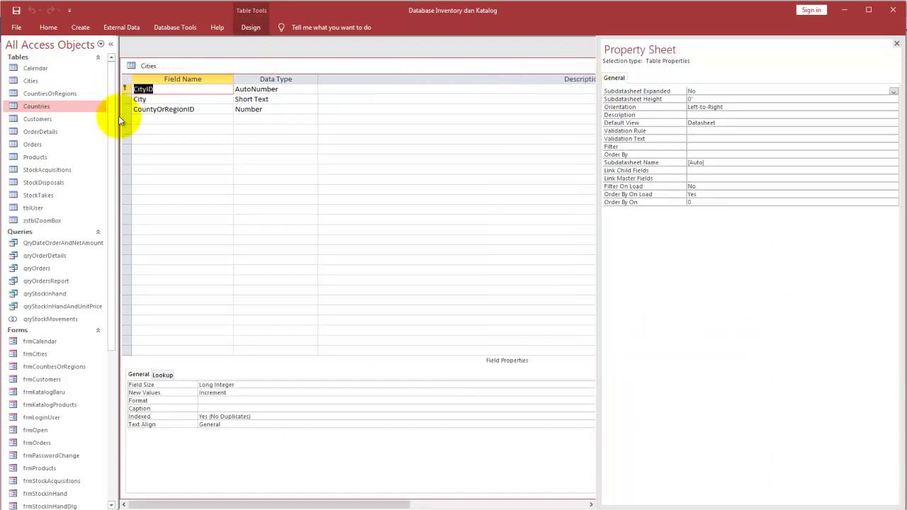
# Step: View the Customers table's records and design, close it, and maximize the Cities design
pyautogui.doubleClick(54, 118)
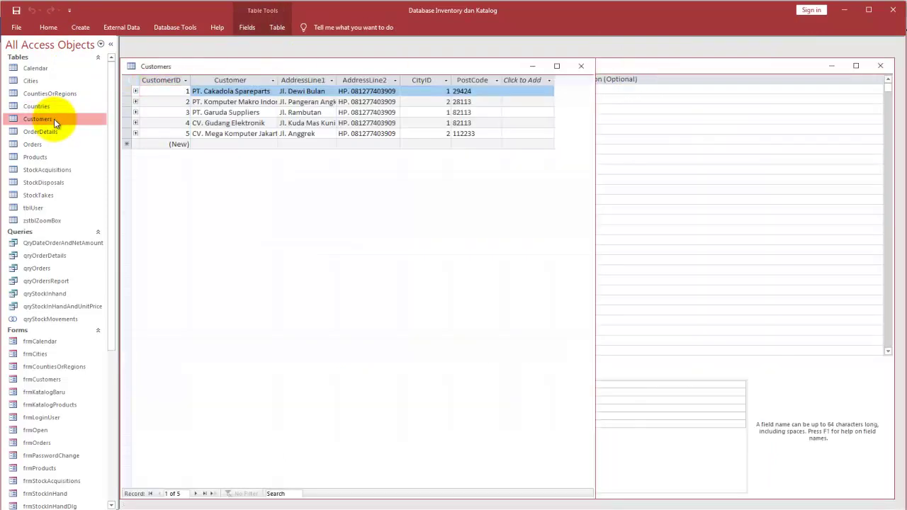
pyautogui.rightClick(55, 118)
pyautogui.click(79, 141)
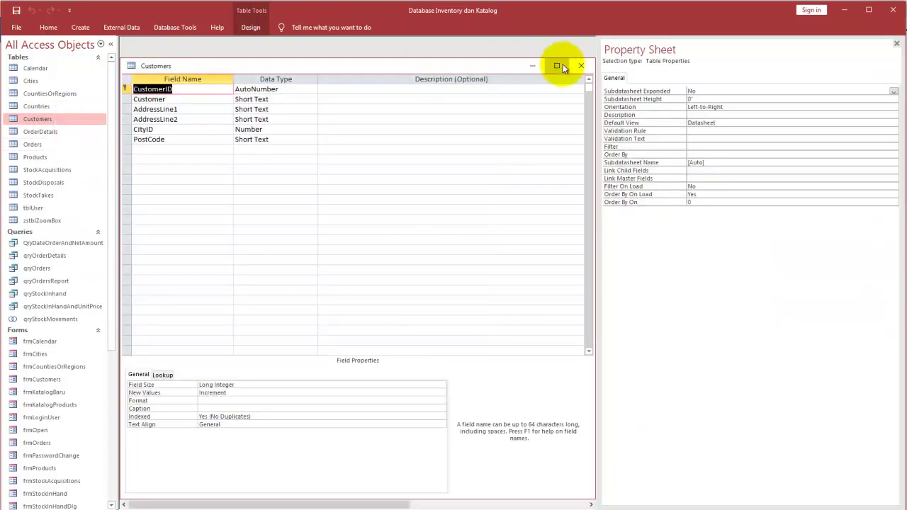
pyautogui.click(581, 66)
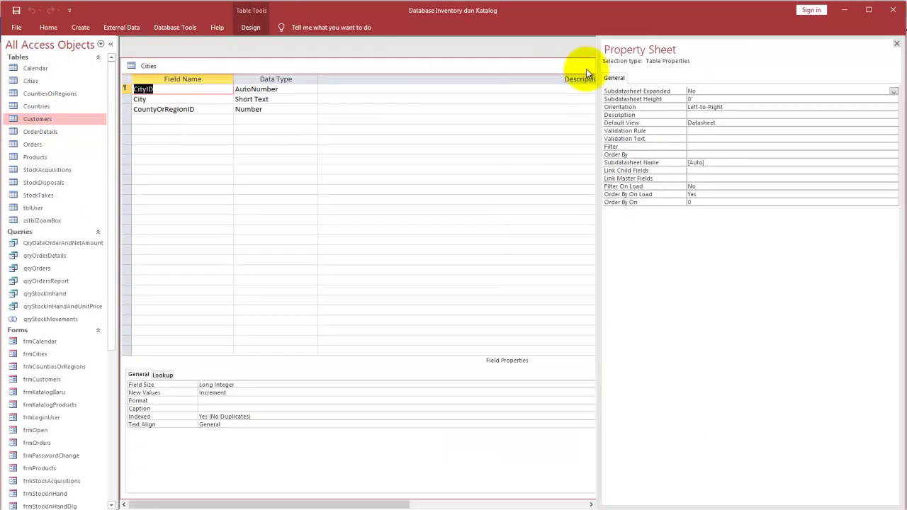
pyautogui.click(586, 68)
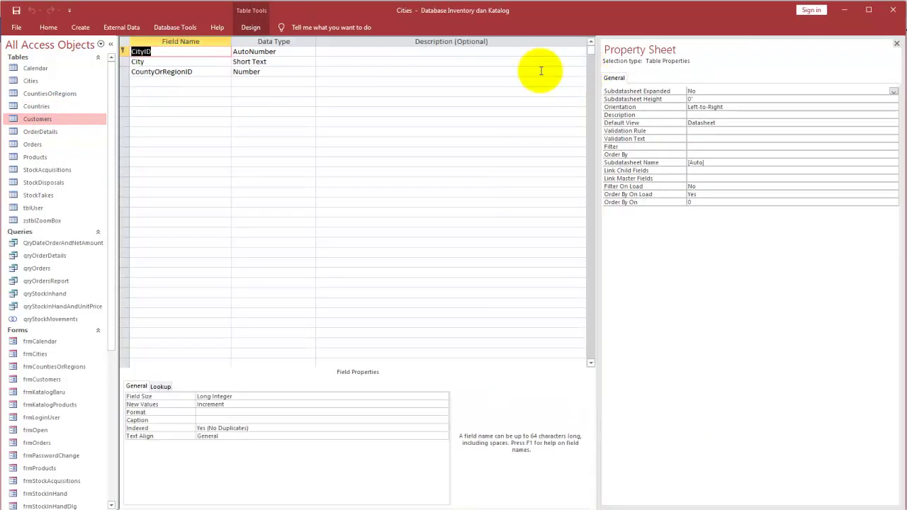
# Step: Open OrderDetails in Design view, then show its 16 order-line records
pyautogui.rightClick(67, 133)
pyautogui.click(103, 152)
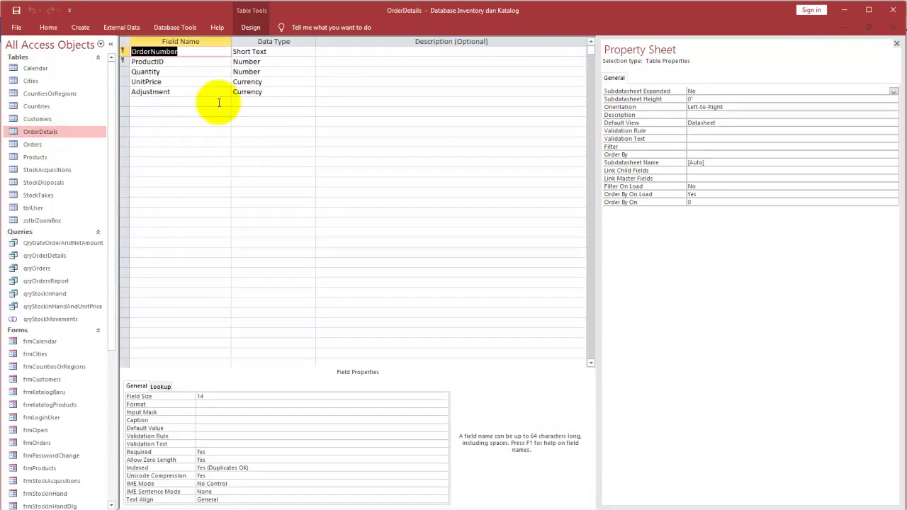
pyautogui.doubleClick(45, 132)
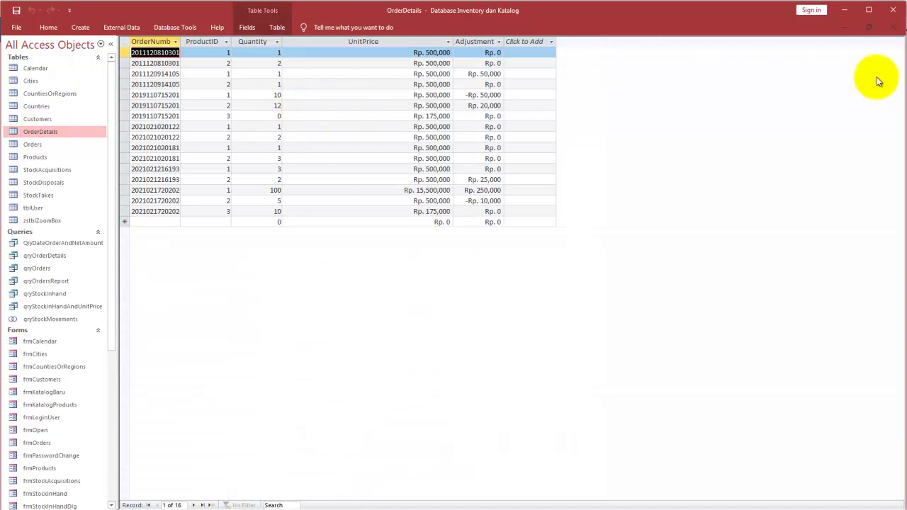
# Step: Close OrderDetails, then view the Orders design and records with all seven orders expanded
pyautogui.click(893, 28)
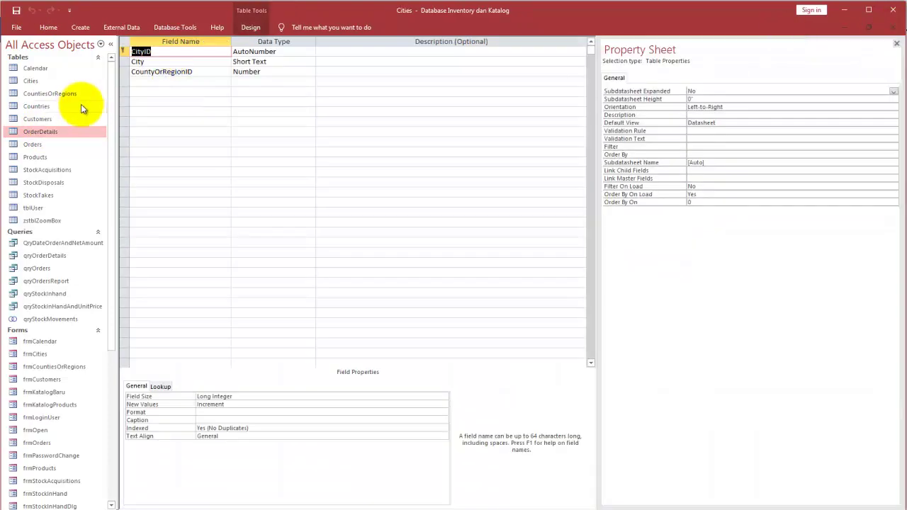
pyautogui.click(34, 144)
pyautogui.rightClick(34, 144)
pyautogui.click(77, 163)
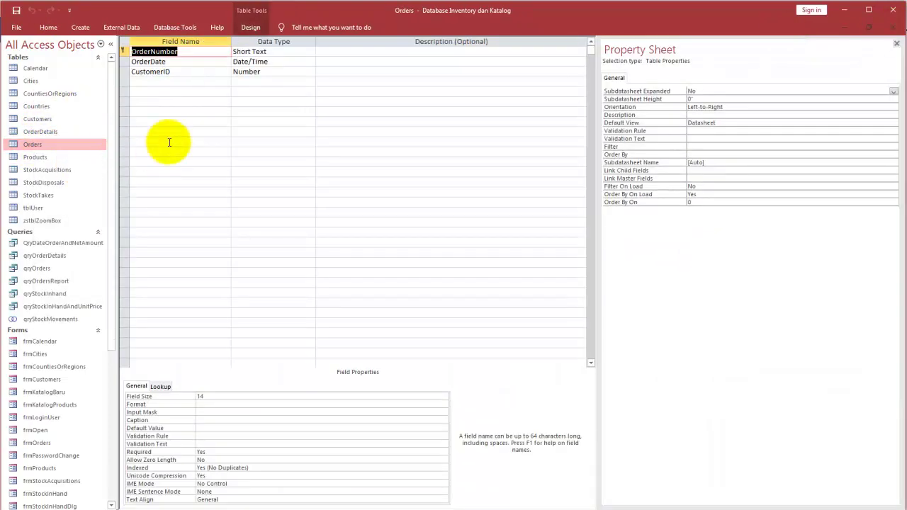
pyautogui.doubleClick(44, 144)
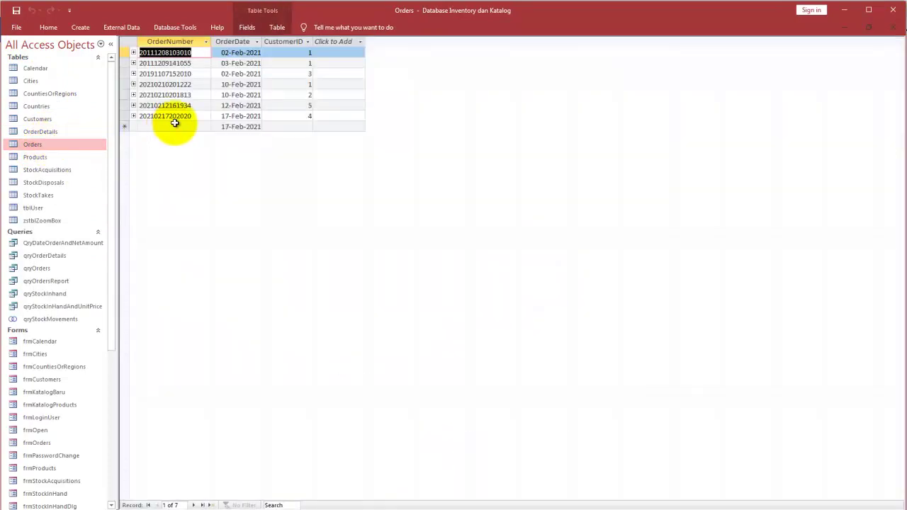
pyautogui.click(124, 41)
pyautogui.click(133, 53)
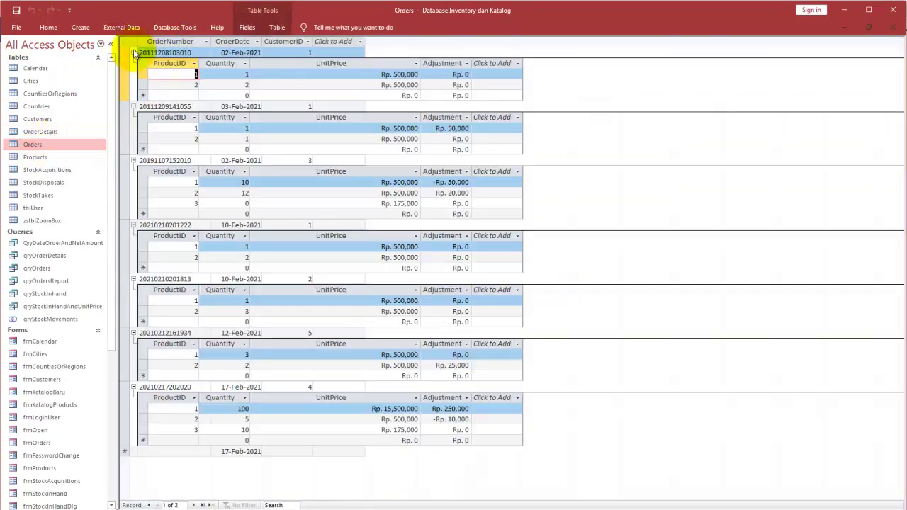
pyautogui.click(895, 31)
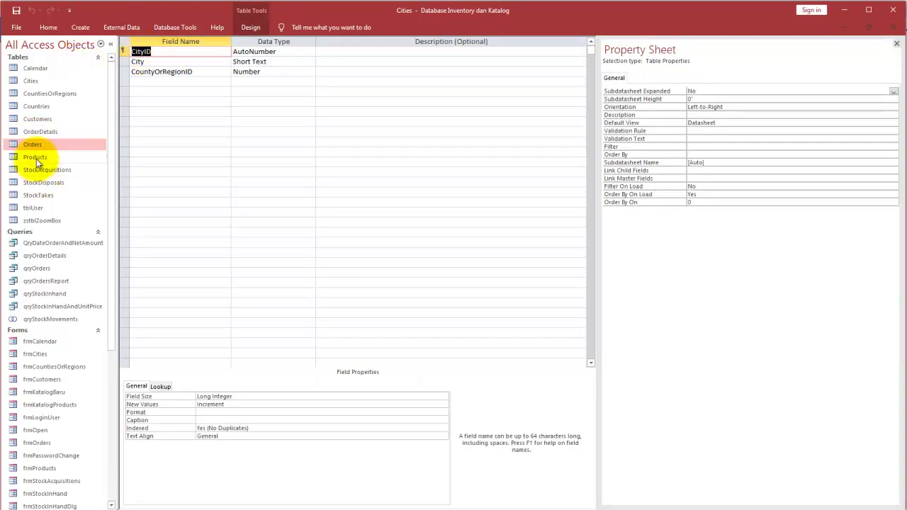
# Step: View the StockAcquisitions records and design, then close it
pyautogui.doubleClick(46, 171)
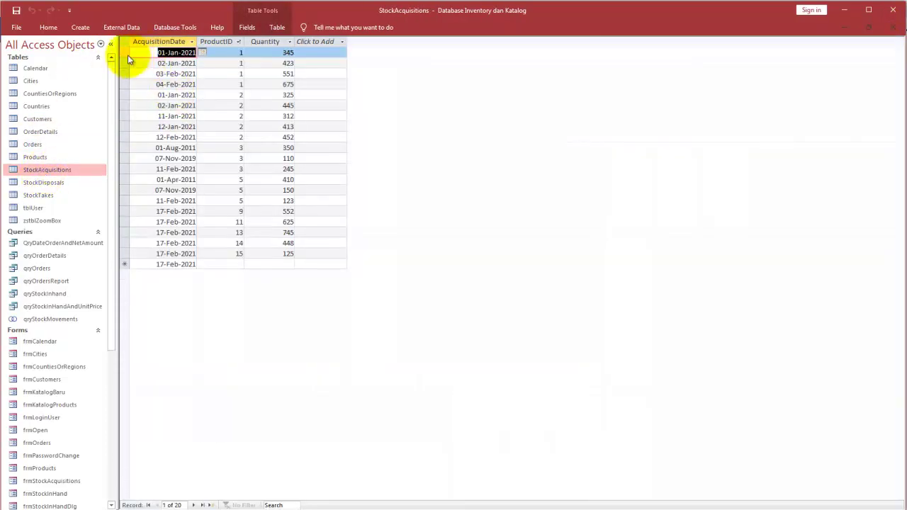
pyautogui.rightClick(61, 168)
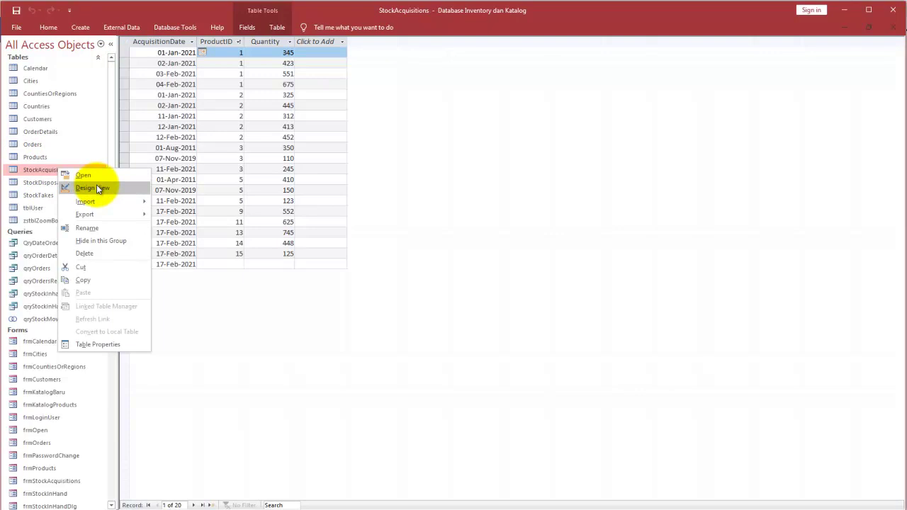
pyautogui.click(96, 185)
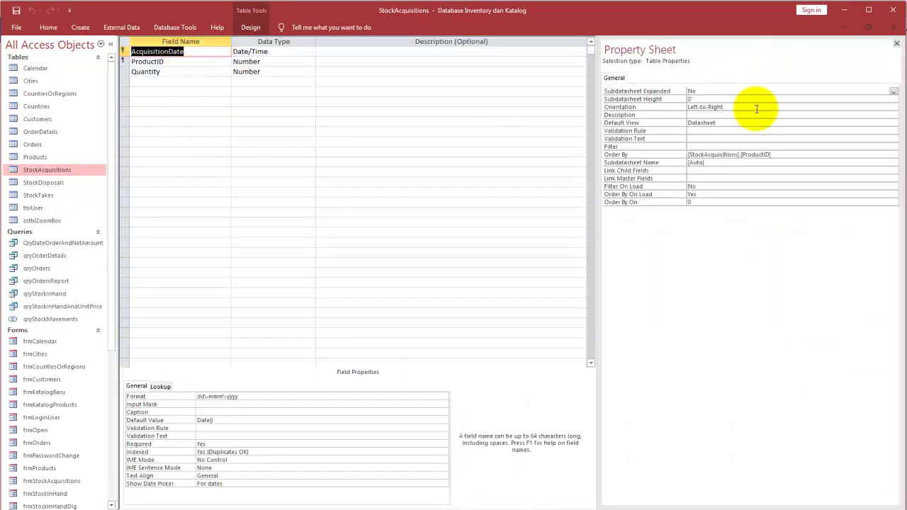
pyautogui.click(893, 29)
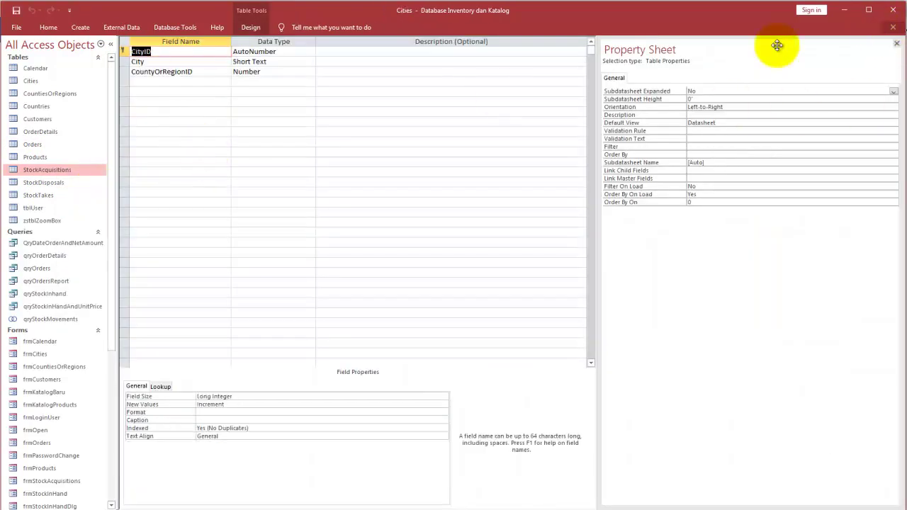
# Step: View the StockDisposals and StockTakes records and designs, then close StockTakes
pyautogui.doubleClick(39, 182)
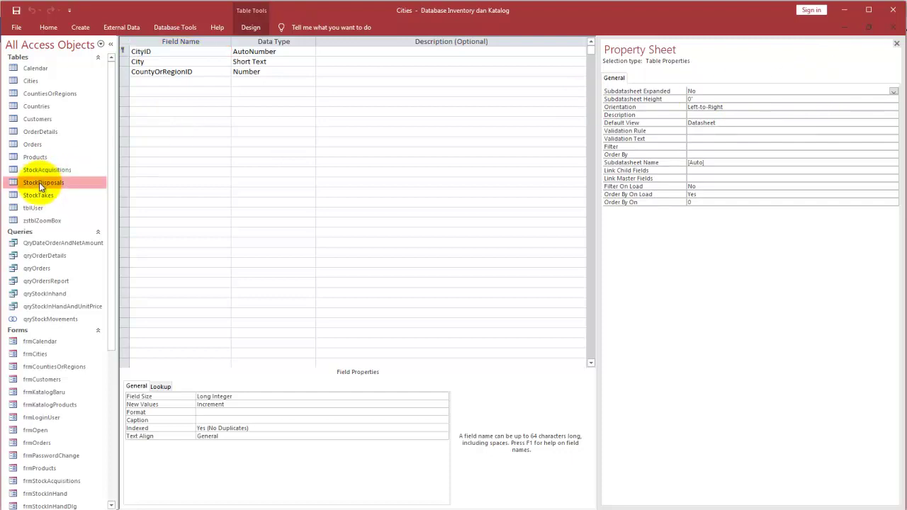
pyautogui.rightClick(47, 182)
pyautogui.click(104, 201)
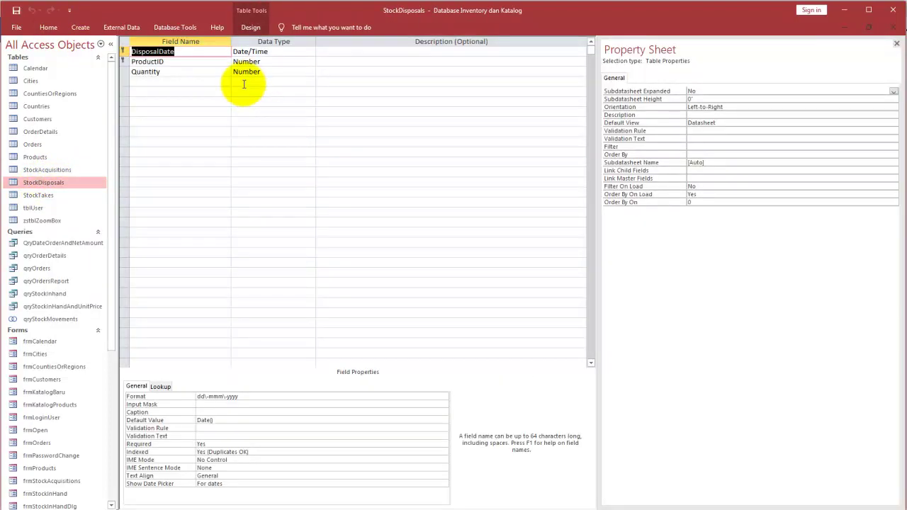
pyautogui.doubleClick(57, 195)
pyautogui.rightClick(53, 197)
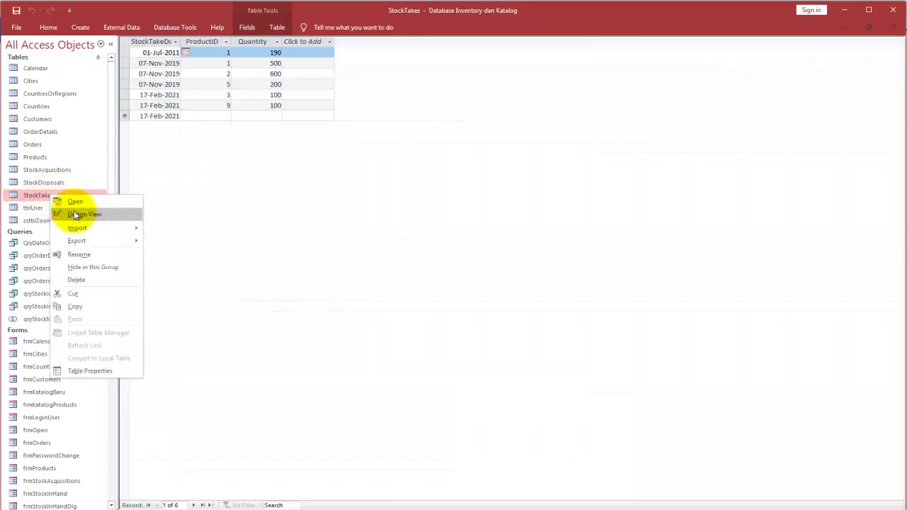
pyautogui.click(78, 214)
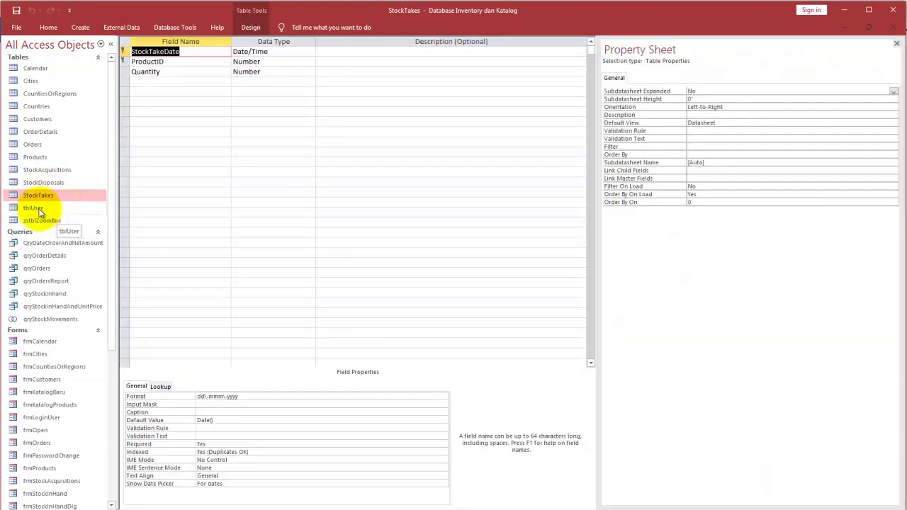
pyautogui.click(40, 211)
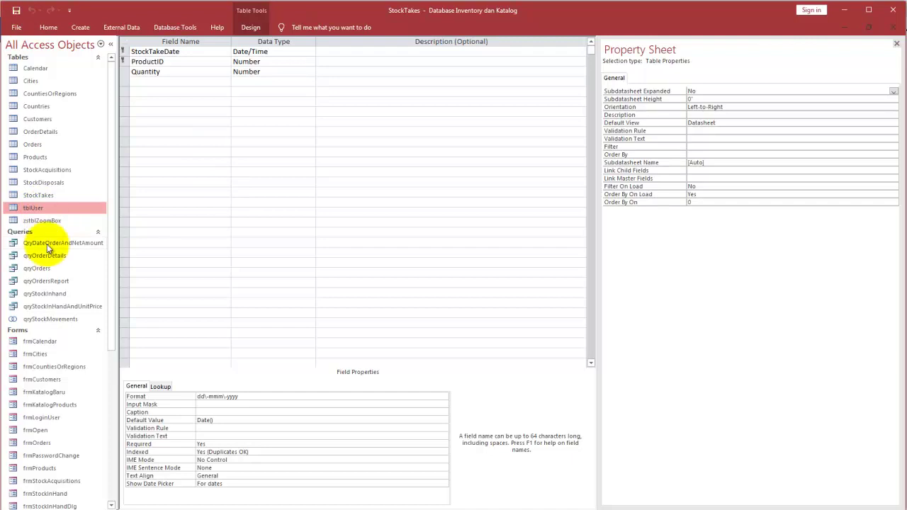
pyautogui.doubleClick(37, 198)
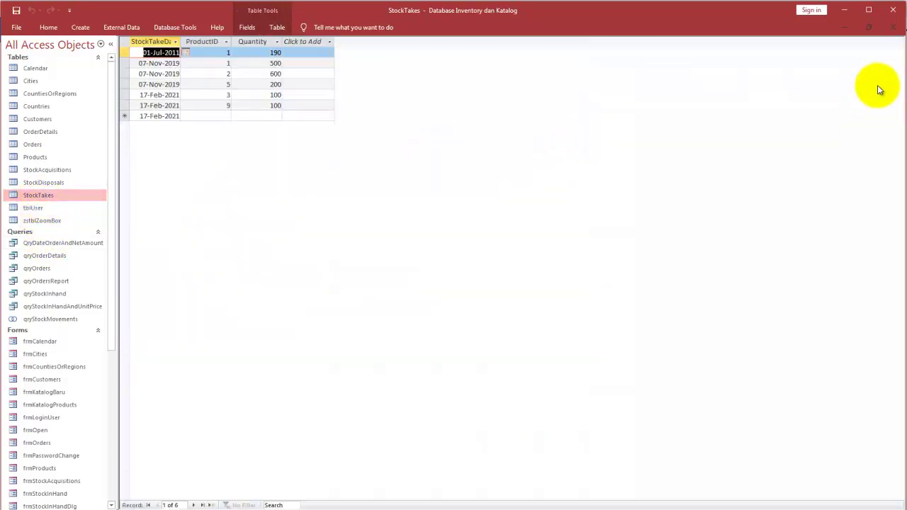
pyautogui.click(893, 29)
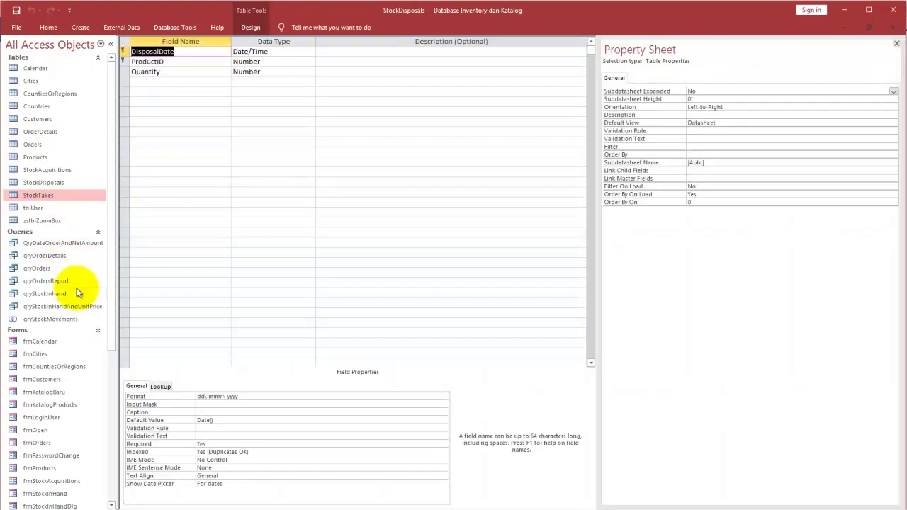
# Step: Dismiss the Cities-open warning, hide the property sheet, and close the StockDisposals design
pyautogui.doubleClick(38, 269)
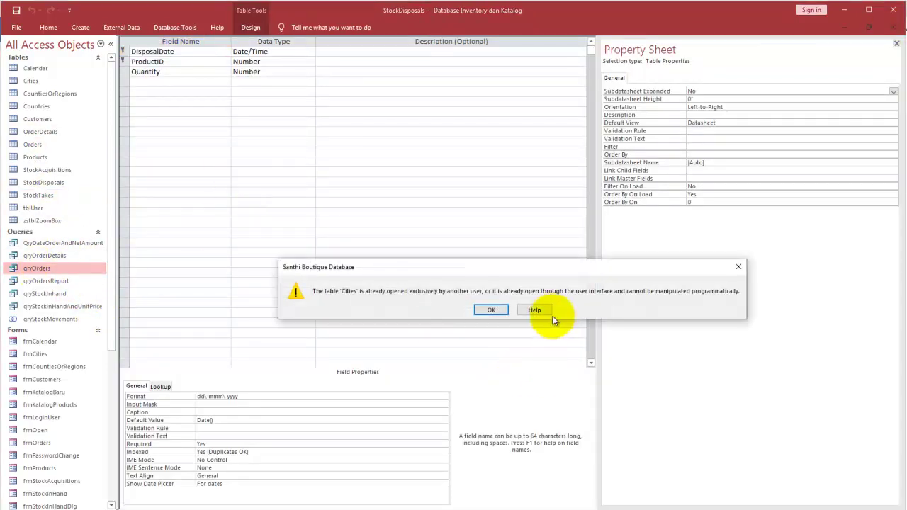
pyautogui.click(738, 267)
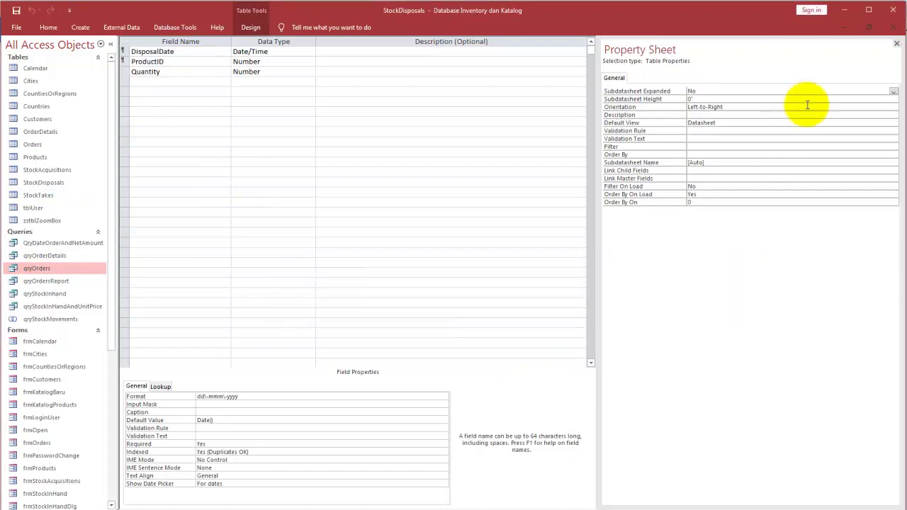
pyautogui.click(896, 45)
pyautogui.click(894, 28)
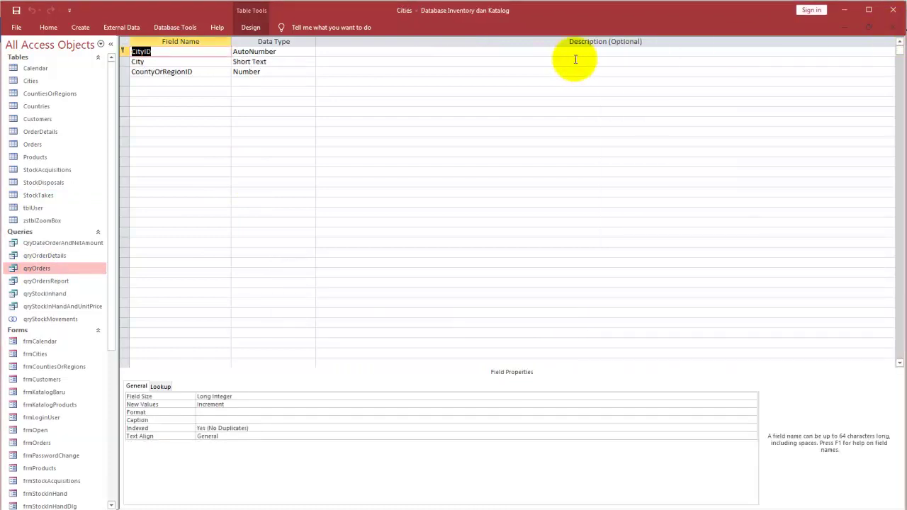
# Step: Close the Cities table design and open the qryOrders query results maximized
pyautogui.click(893, 28)
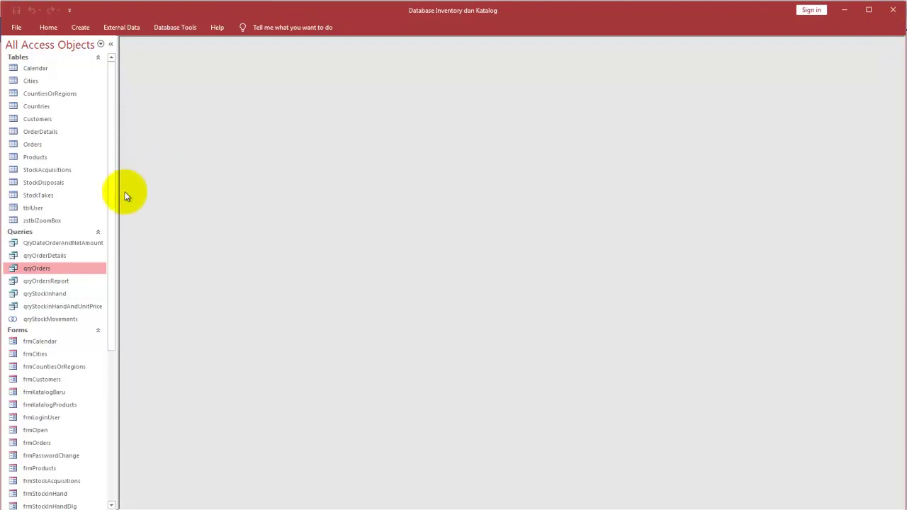
pyautogui.doubleClick(52, 270)
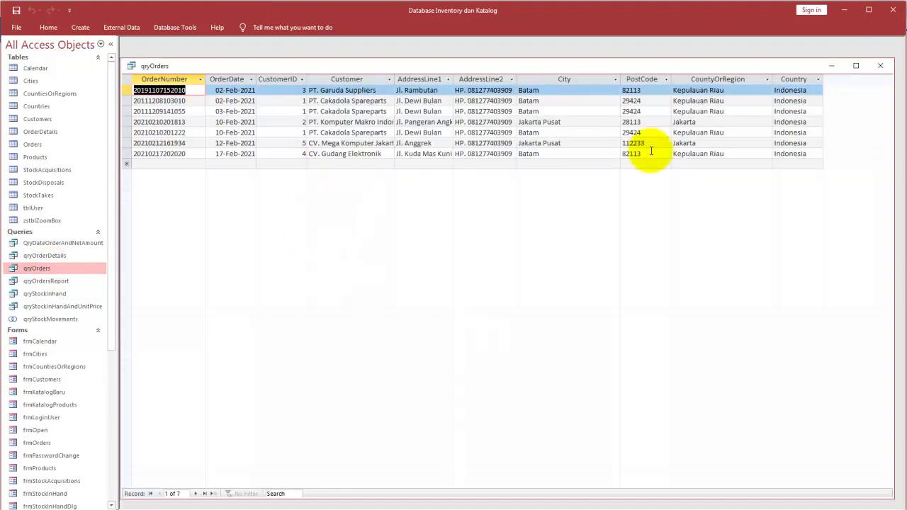
pyautogui.click(856, 66)
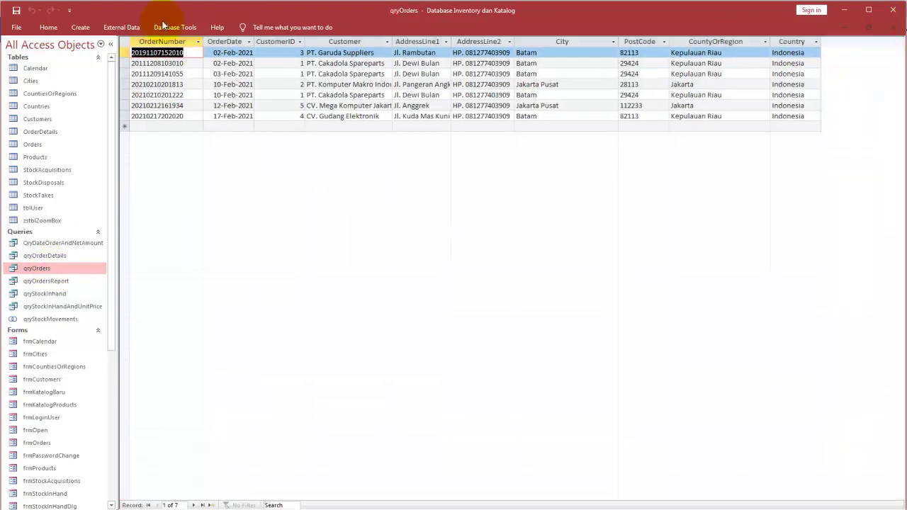
# Step: Switch qryOrders to Design view and enlarge the joined-tables diagram above the field grid
pyautogui.rightClick(205, 168)
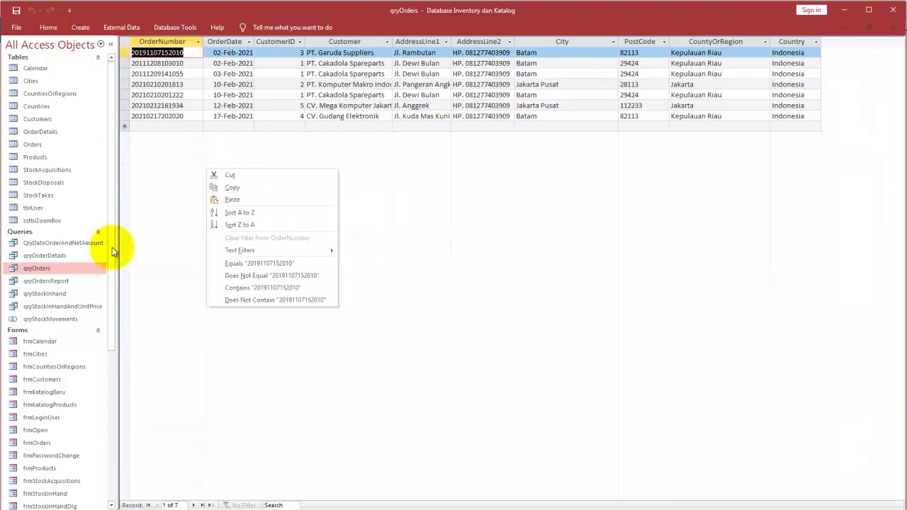
pyautogui.rightClick(58, 265)
pyautogui.click(86, 286)
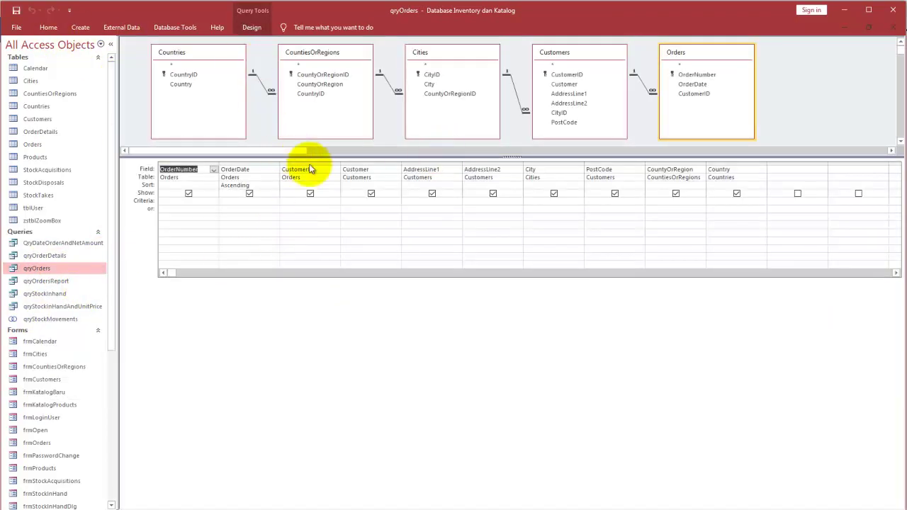
pyautogui.moveTo(333, 154); pyautogui.dragTo(334, 187)
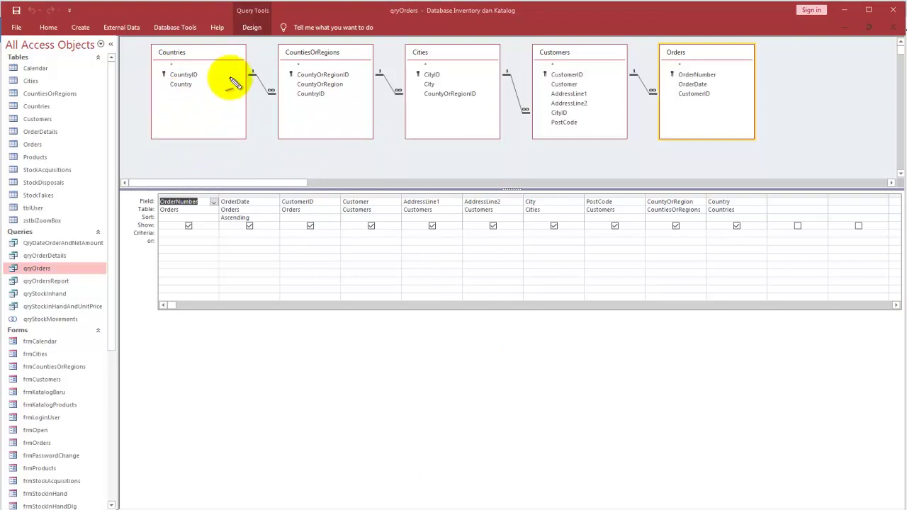
pyautogui.moveTo(178, 61); pyautogui.dragTo(222, 60)
pyautogui.moveTo(348, 40); pyautogui.dragTo(357, 57)
pyautogui.moveTo(454, 47)
pyautogui.mouseDown()
pyautogui.moveTo(433, 48)
pyautogui.moveTo(457, 56)
pyautogui.mouseUp()
pyautogui.moveTo(595, 37)
pyautogui.mouseDown()
pyautogui.moveTo(528, 57)
pyautogui.moveTo(594, 81)
pyautogui.mouseUp()
pyautogui.moveTo(694, 48)
pyautogui.mouseDown()
pyautogui.moveTo(678, 122)
pyautogui.moveTo(726, 86)
pyautogui.mouseUp()
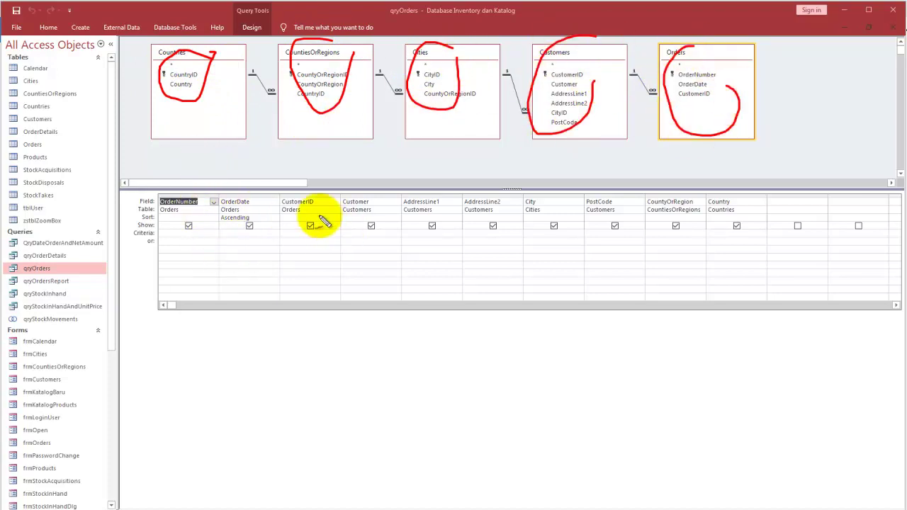
pyautogui.moveTo(307, 200)
pyautogui.mouseDown()
pyautogui.moveTo(286, 224)
pyautogui.moveTo(312, 211)
pyautogui.mouseUp()
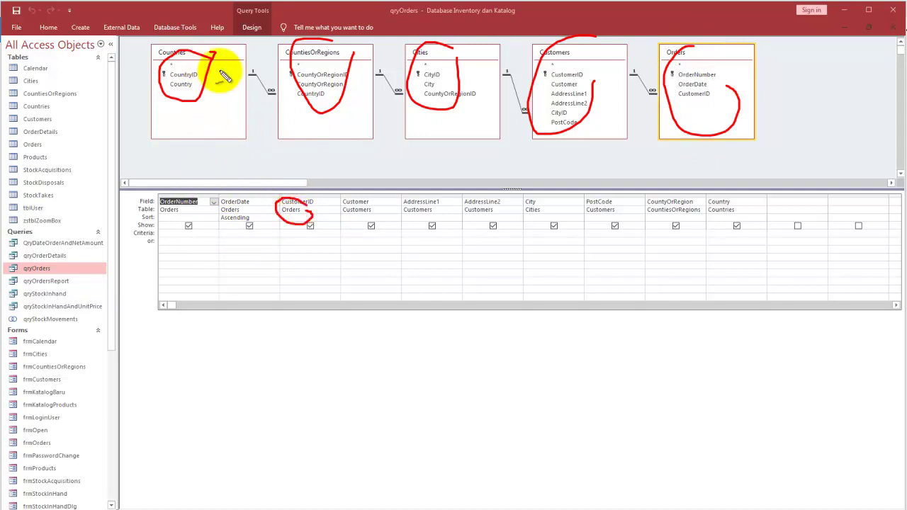
pyautogui.moveTo(678, 119)
pyautogui.mouseDown()
pyautogui.moveTo(375, 138)
pyautogui.moveTo(304, 178)
pyautogui.moveTo(325, 178)
pyautogui.mouseUp()
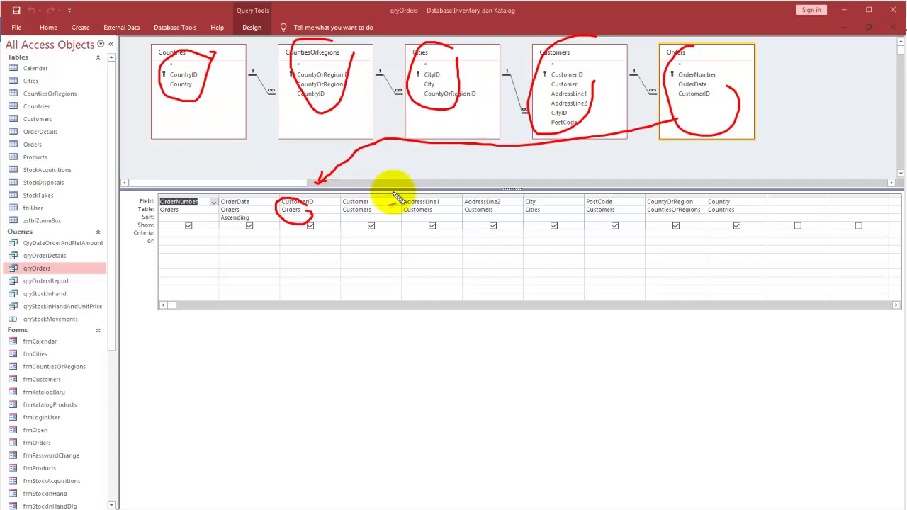
pyautogui.moveTo(424, 211)
pyautogui.mouseDown()
pyautogui.moveTo(441, 211)
pyautogui.moveTo(445, 229)
pyautogui.moveTo(429, 207)
pyautogui.moveTo(539, 138)
pyautogui.moveTo(537, 153)
pyautogui.mouseUp()
pyautogui.moveTo(544, 198)
pyautogui.mouseDown()
pyautogui.moveTo(556, 209)
pyautogui.moveTo(449, 120)
pyautogui.mouseUp()
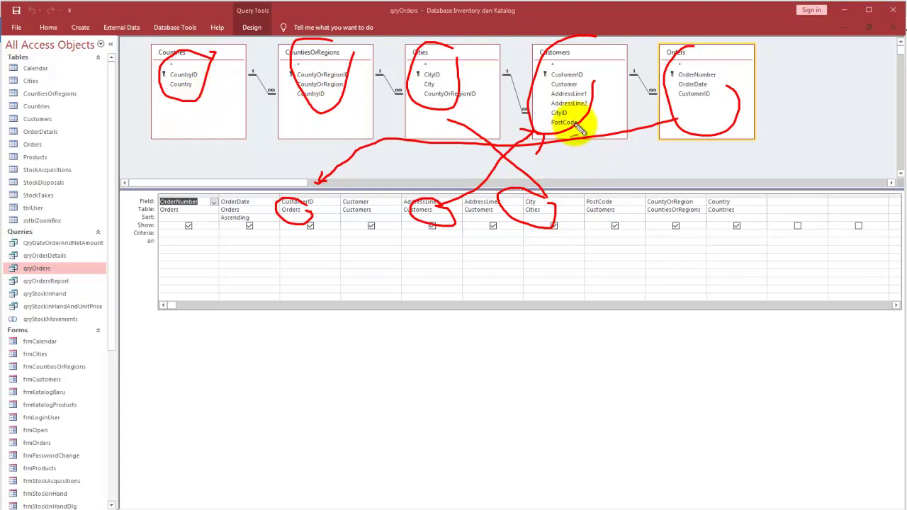
pyautogui.moveTo(581, 130); pyautogui.dragTo(613, 196)
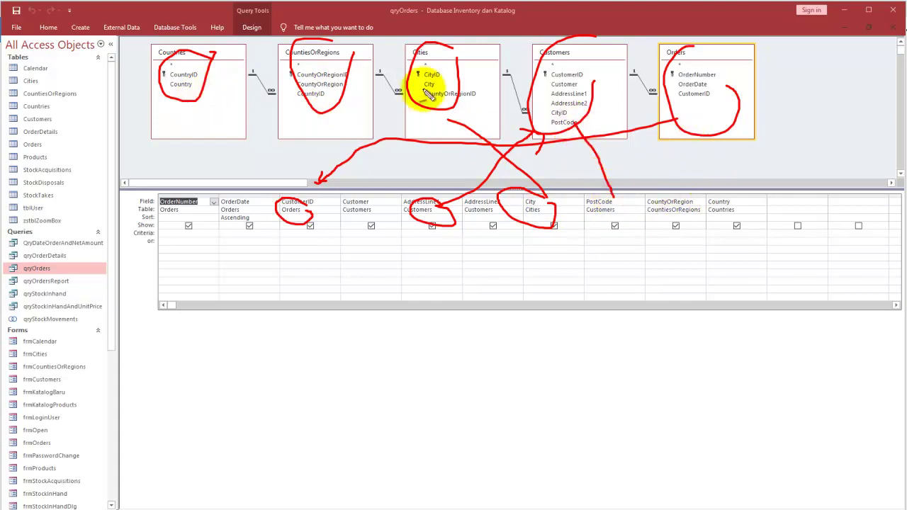
pyautogui.moveTo(324, 109); pyautogui.dragTo(418, 149)
pyautogui.moveTo(472, 165); pyautogui.dragTo(663, 209)
pyautogui.moveTo(732, 186); pyautogui.dragTo(746, 204)
pyautogui.moveTo(214, 119)
pyautogui.mouseDown()
pyautogui.moveTo(266, 227)
pyautogui.moveTo(712, 260)
pyautogui.moveTo(693, 270)
pyautogui.mouseUp()
pyautogui.moveTo(706, 251); pyautogui.dragTo(719, 262)
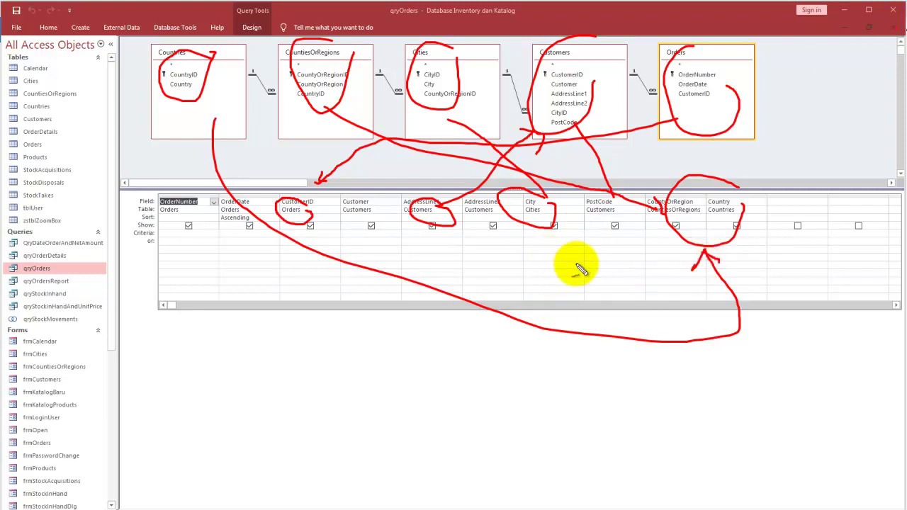
pyautogui.press('Escape')
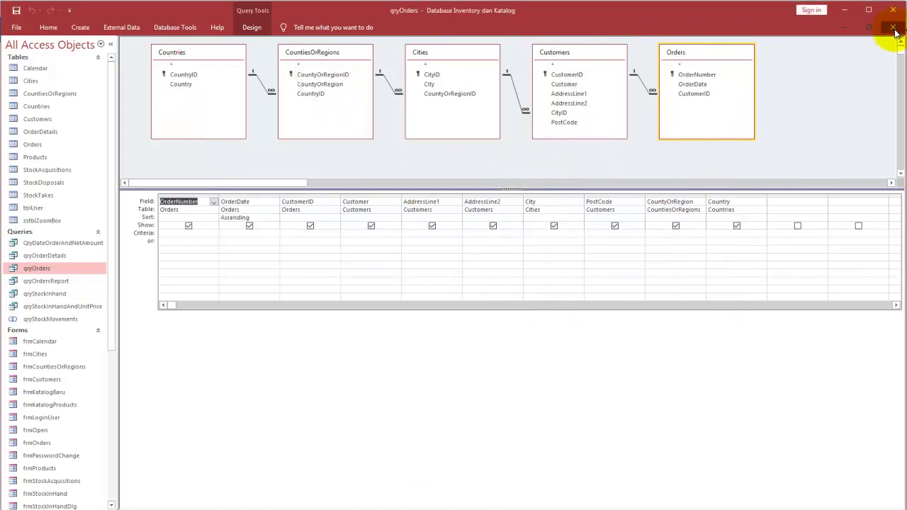
# Step: Close the qryOrders design without saving and select qryStockMovements in the navigation pane
pyautogui.click(893, 28)
pyautogui.click(526, 310)
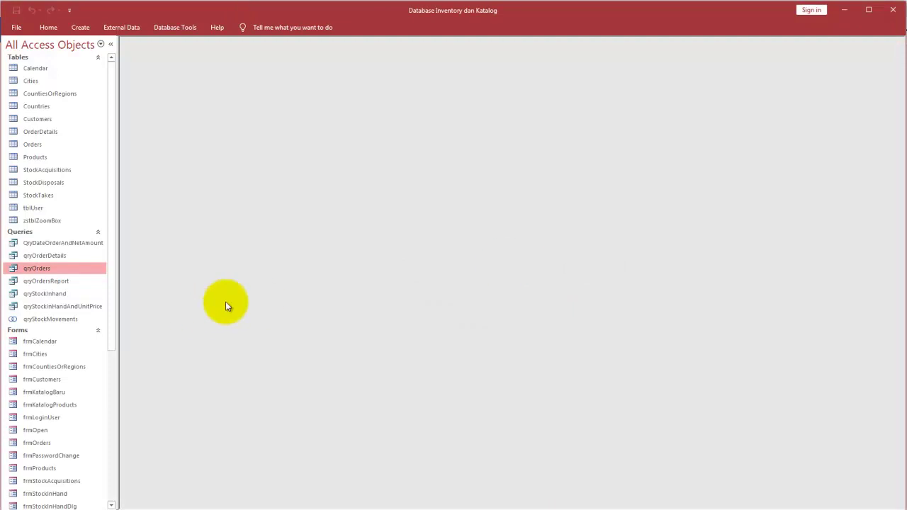
pyautogui.click(58, 319)
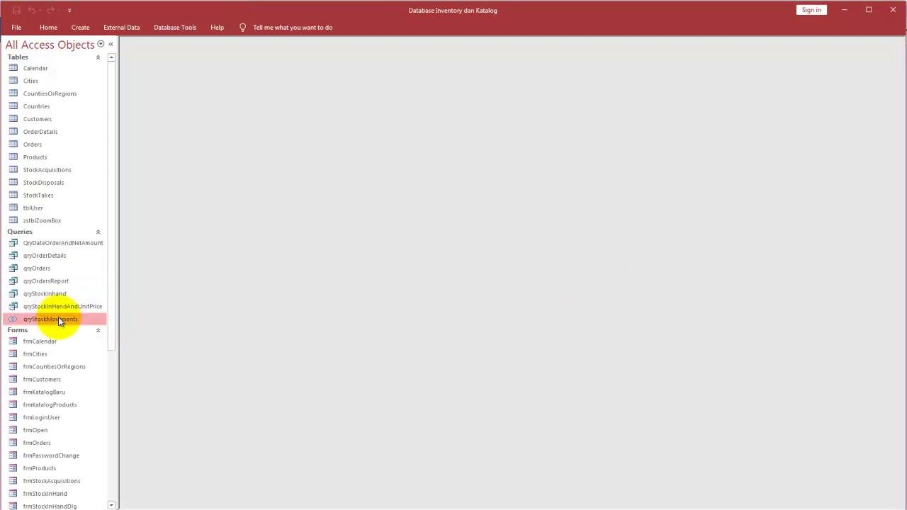
pyautogui.click(65, 283)
pyautogui.click(58, 307)
pyautogui.click(52, 323)
# Step: Open qryStockMovements in SQL view and select its entire UNION ALL text
pyautogui.rightClick(52, 323)
pyautogui.click(76, 339)
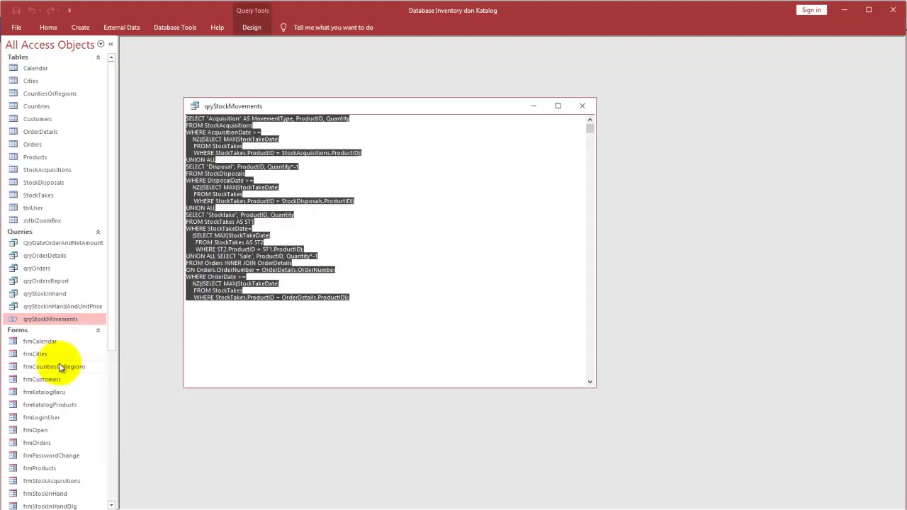
pyautogui.click(494, 143)
pyautogui.moveTo(387, 297); pyautogui.dragTo(170, 110)
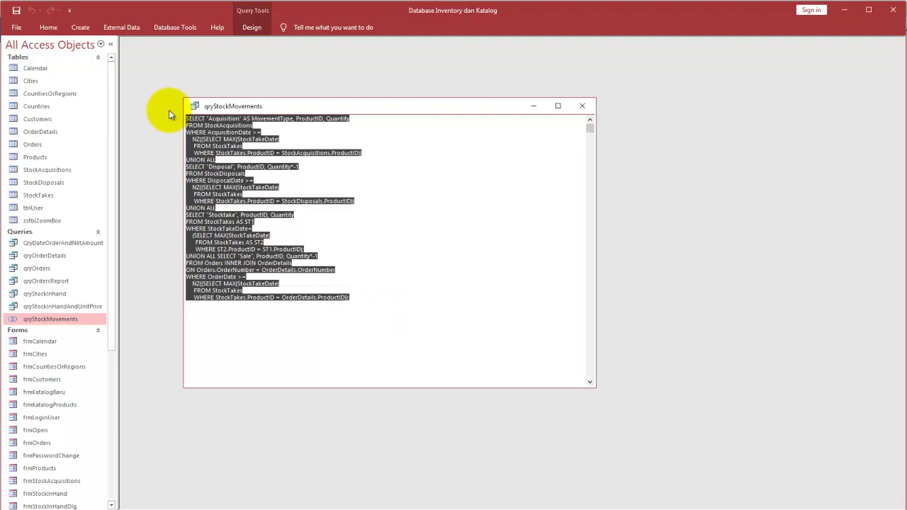
pyautogui.click(555, 509)
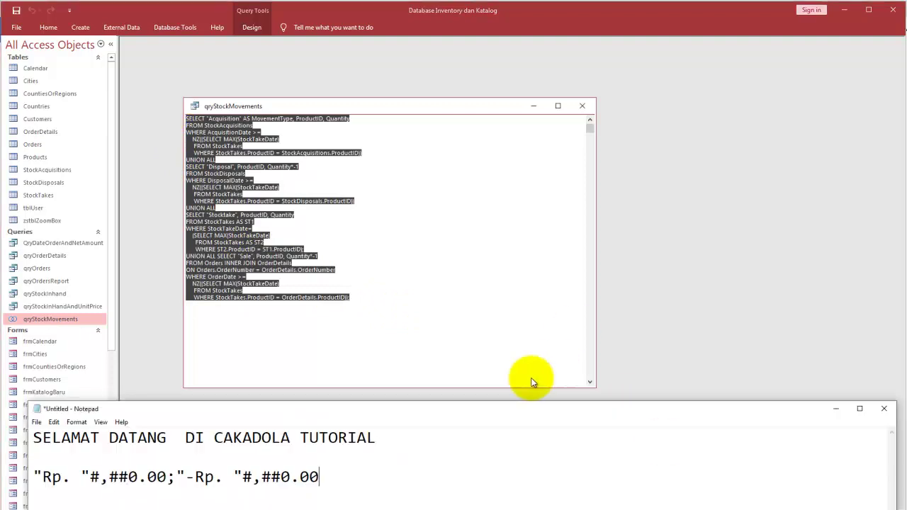
# Step: Replace the Notepad notes with the pasted qryStockMovements UNION ALL SQL and reposition the window
pyautogui.click(422, 452)
pyautogui.hotkey('ctrl', 'a')
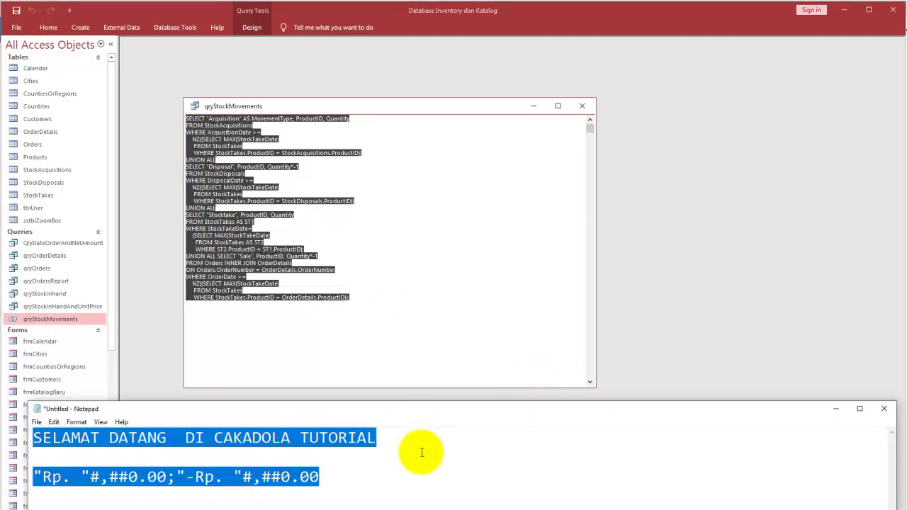
pyautogui.hotkey('ctrl', 'v')
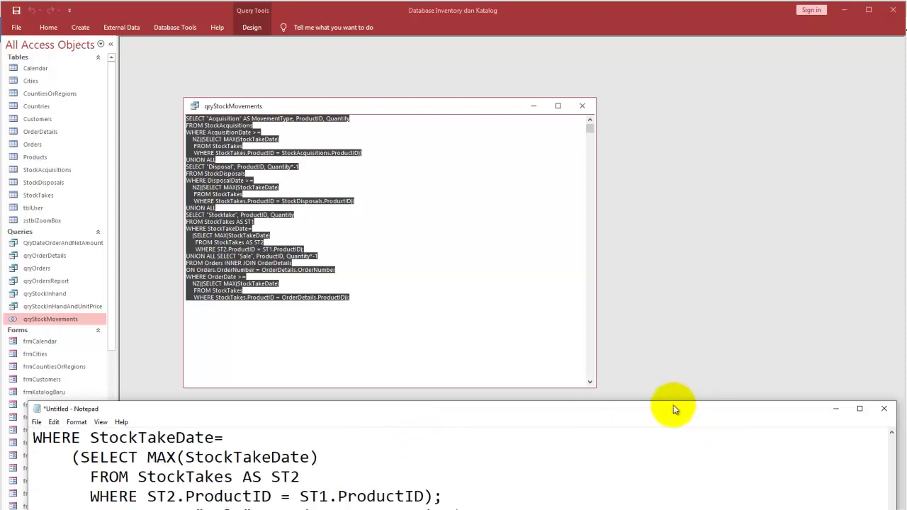
pyautogui.moveTo(675, 402); pyautogui.dragTo(496, 2)
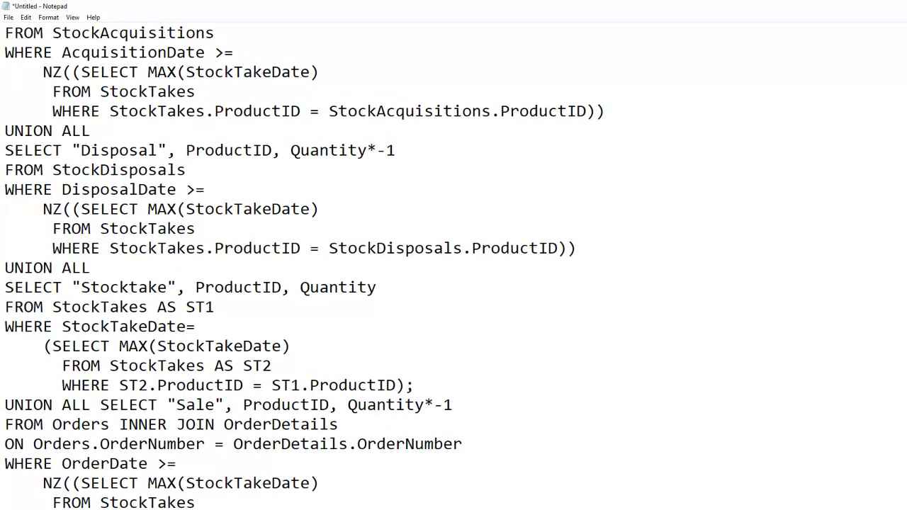
pyautogui.press('super+Down')
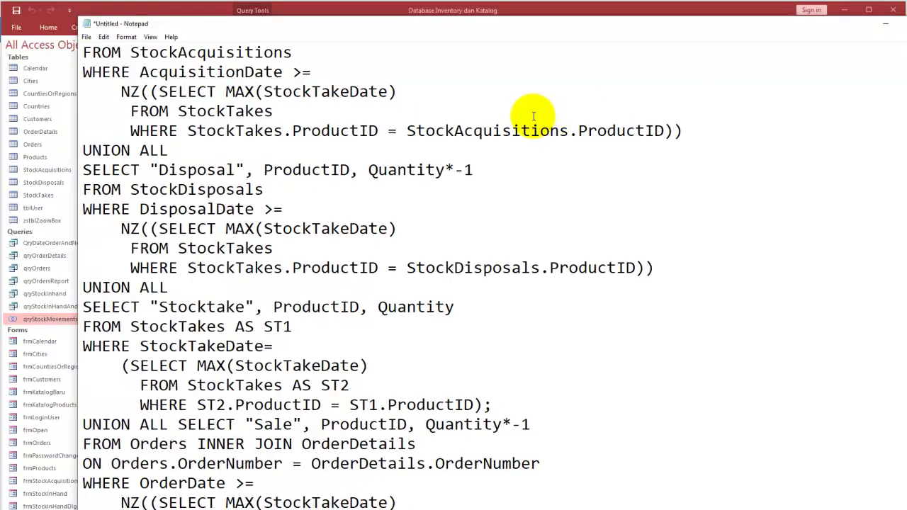
# Step: Select the pasted SQL and browse Notepad's Edit and Format menus without changing anything
pyautogui.hotkey('ctrl', 'a')
pyautogui.rightClick(205, 79)
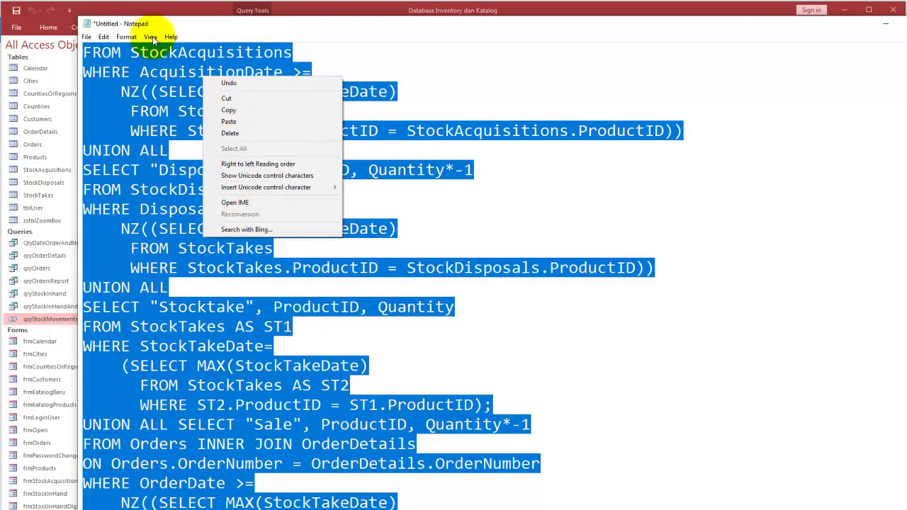
pyautogui.click(104, 38)
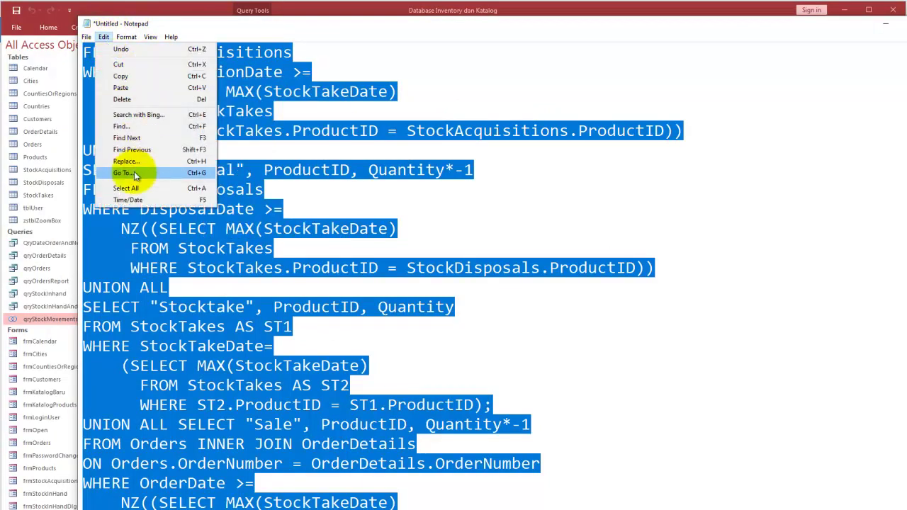
pyautogui.click(126, 36)
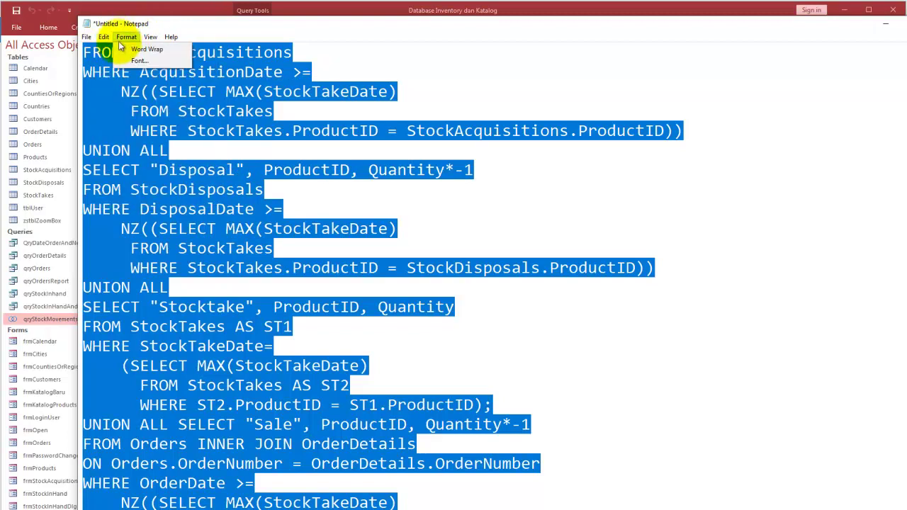
pyautogui.click(143, 60)
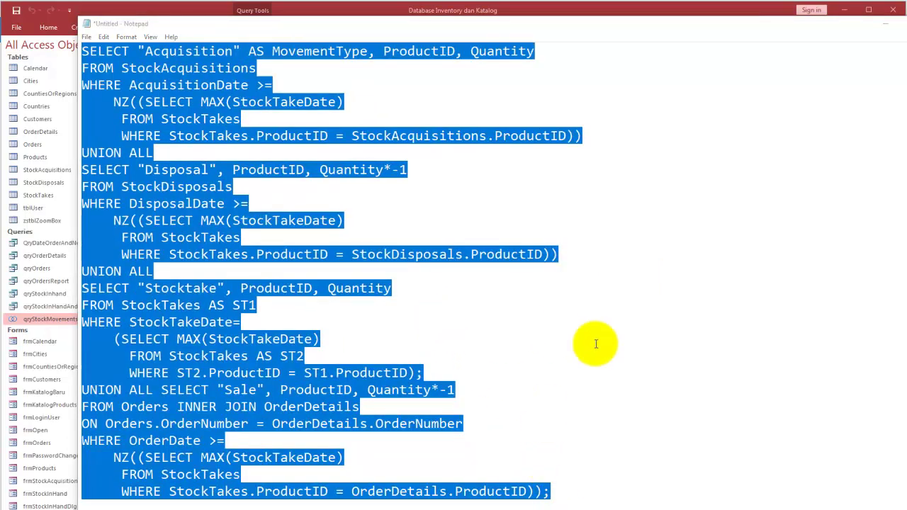
pyautogui.click(675, 347)
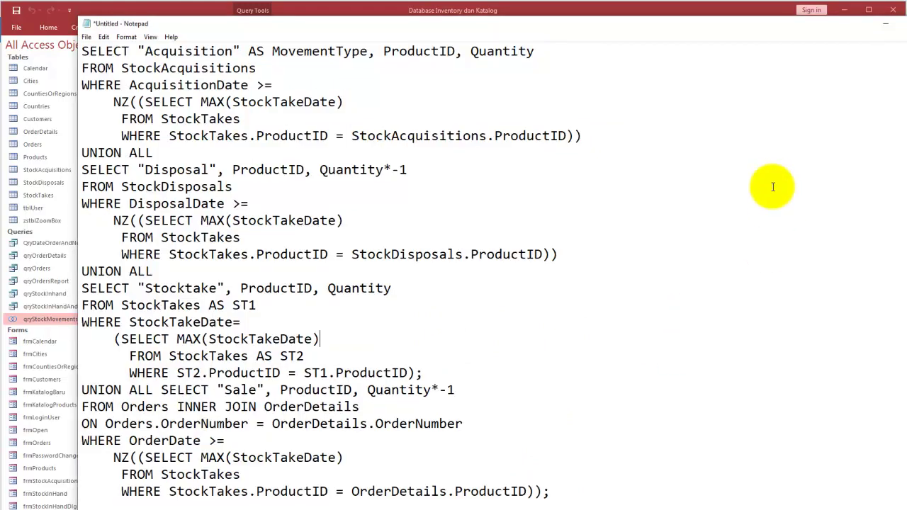
pyautogui.moveTo(173, 25); pyautogui.dragTo(222, 28)
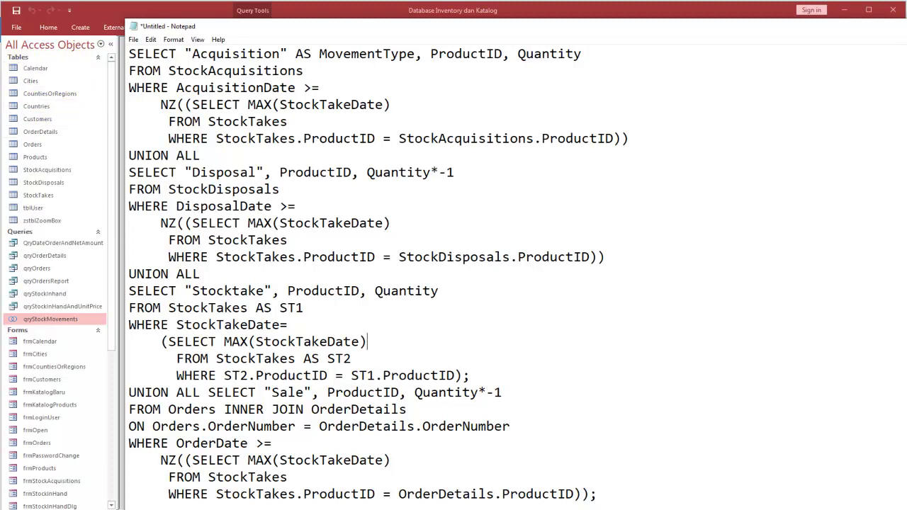
# Step: Send Notepad behind Access, leaving the four-branch UNION ALL SQL window visible
pyautogui.click(283, 509)
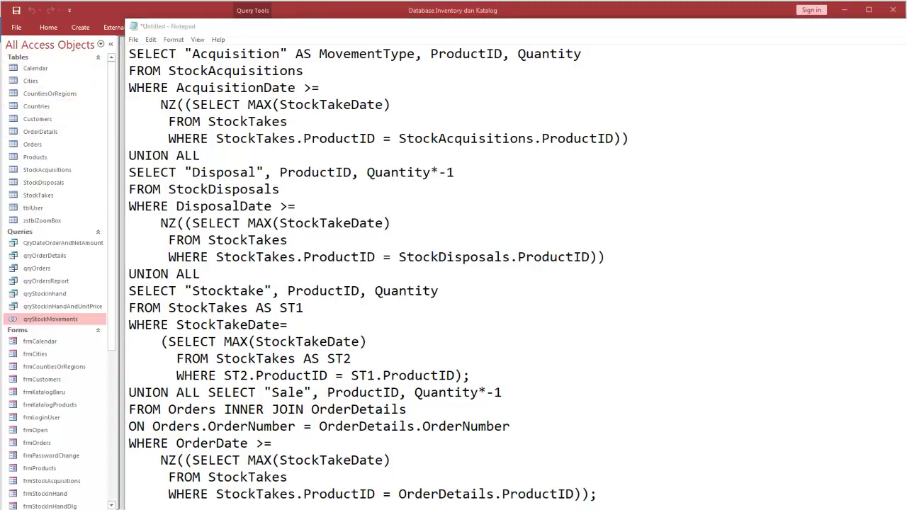
pyautogui.moveTo(51, 49)
pyautogui.mouseDown()
pyautogui.moveTo(25, 51)
pyautogui.moveTo(4, 99)
pyautogui.moveTo(16, 205)
pyautogui.moveTo(39, 234)
pyautogui.moveTo(103, 120)
pyautogui.moveTo(61, 60)
pyautogui.mouseUp()
pyautogui.moveTo(79, 316)
pyautogui.mouseDown()
pyautogui.moveTo(58, 303)
pyautogui.moveTo(6, 324)
pyautogui.moveTo(78, 332)
pyautogui.moveTo(74, 307)
pyautogui.mouseUp()
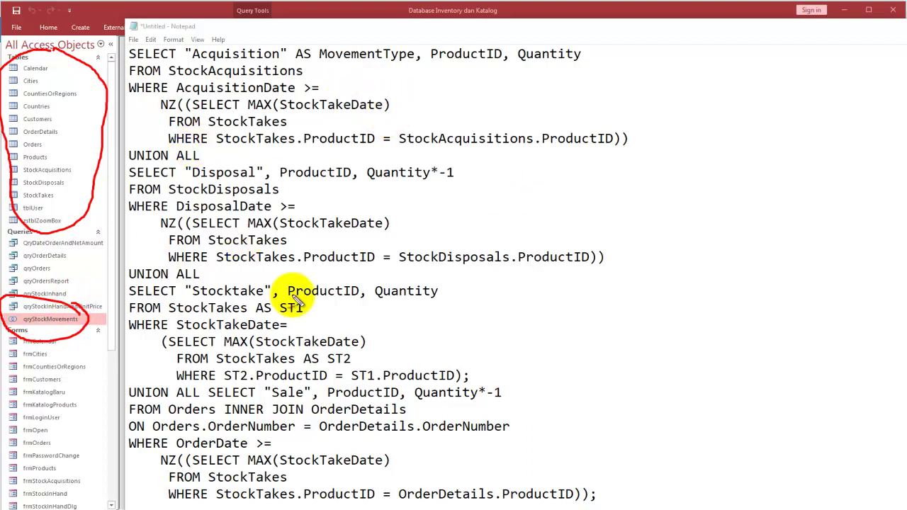
pyautogui.moveTo(170, 141)
pyautogui.mouseDown()
pyautogui.moveTo(145, 139)
pyautogui.moveTo(122, 163)
pyautogui.moveTo(168, 144)
pyautogui.mouseUp()
pyautogui.moveTo(170, 259)
pyautogui.mouseDown()
pyautogui.moveTo(122, 276)
pyautogui.moveTo(158, 283)
pyautogui.moveTo(170, 258)
pyautogui.mouseUp()
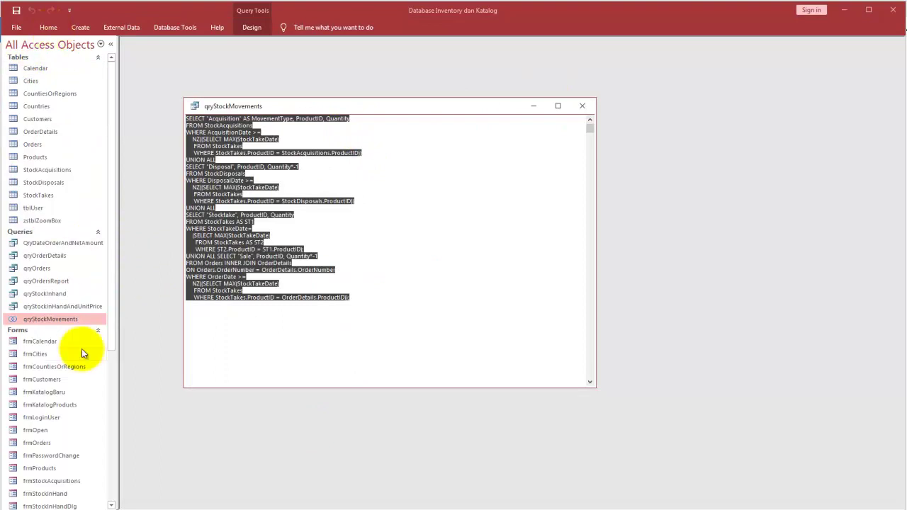
# Step: Open frmOpen, close qryStockMovements, then preview rptKatalogProducts via Daftar Produk and Lihat Semua Katalog
pyautogui.doubleClick(36, 430)
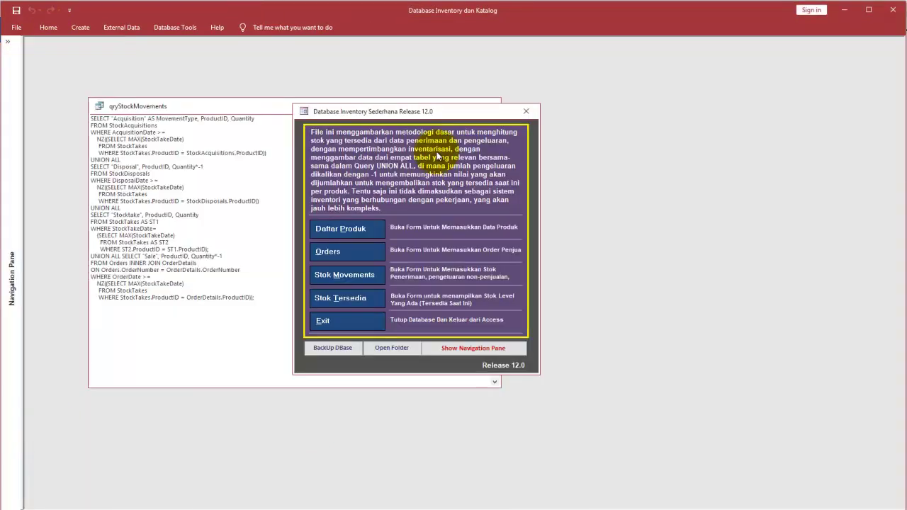
pyautogui.click(304, 112)
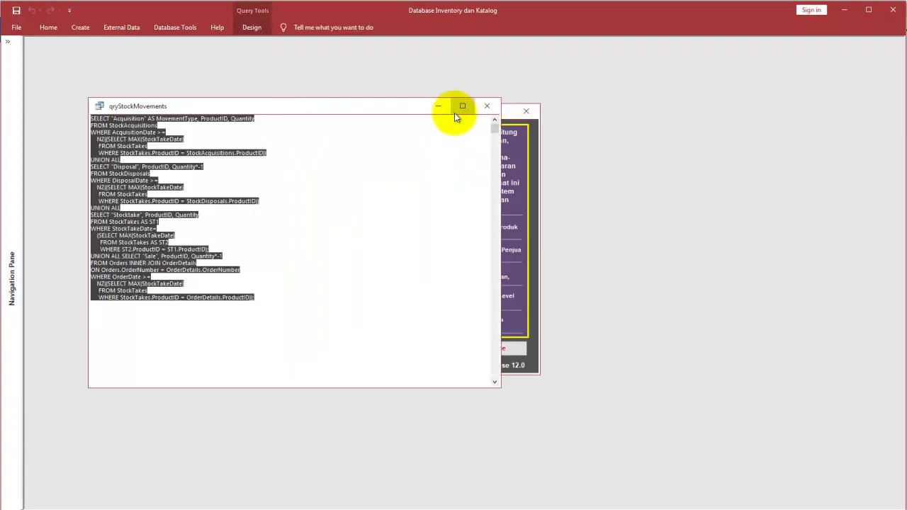
pyautogui.click(487, 107)
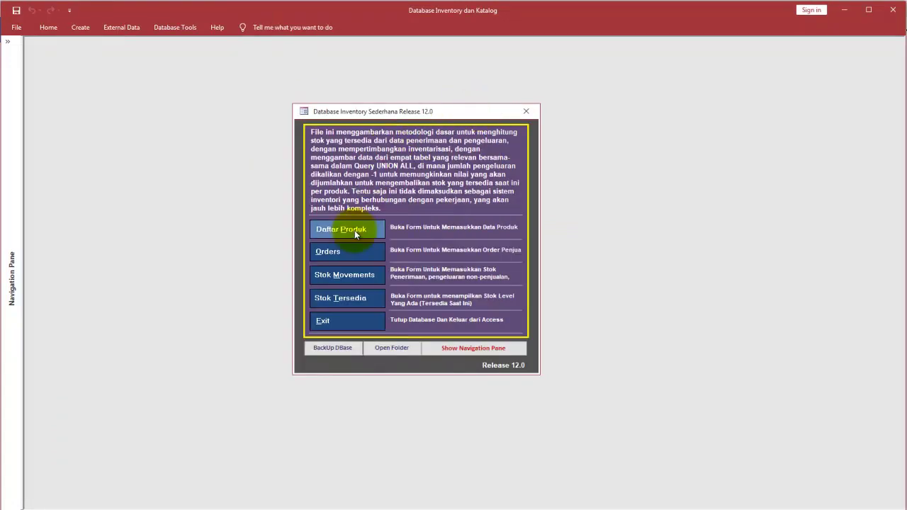
pyautogui.click(354, 231)
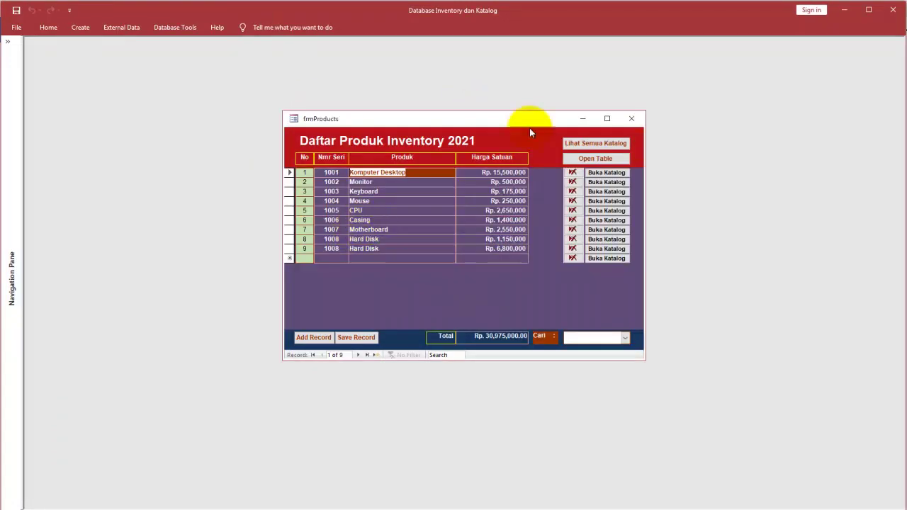
pyautogui.click(588, 143)
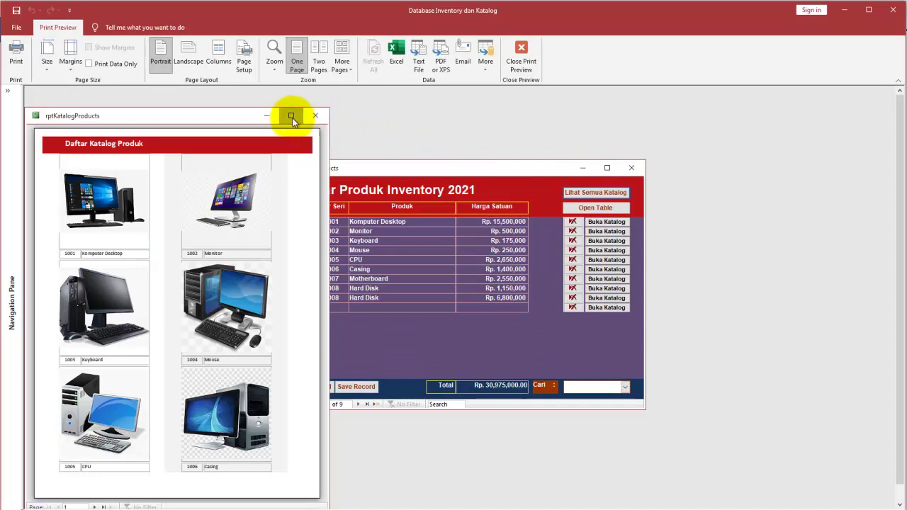
# Step: Maximize the rptKatalogProducts preview, toggle its zoom, and switch the report to Design View
pyautogui.click(291, 116)
pyautogui.click(405, 138)
pyautogui.click(404, 136)
pyautogui.rightClick(402, 134)
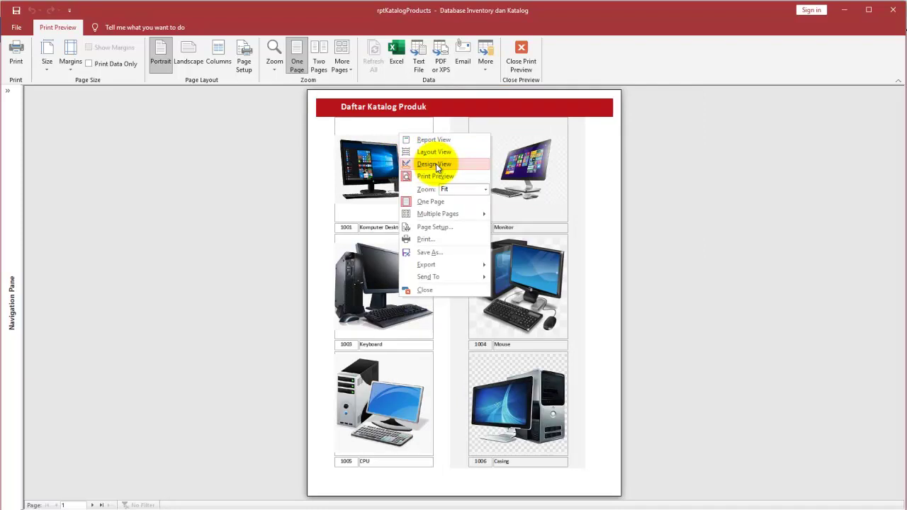
pyautogui.click(436, 164)
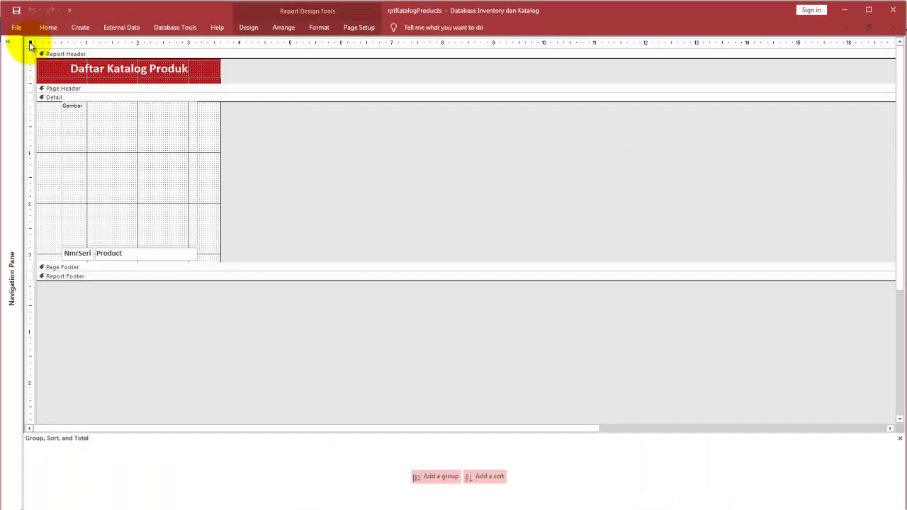
# Step: Open the report's Property Sheet and review Page Setup columns: 2 columns, 3.625" wide, across then down
pyautogui.doubleClick(30, 43)
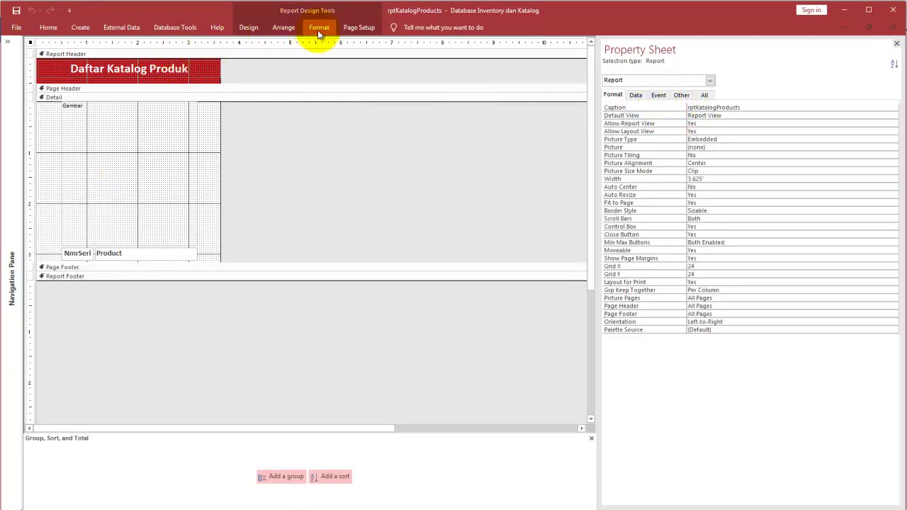
pyautogui.click(359, 27)
pyautogui.click(213, 61)
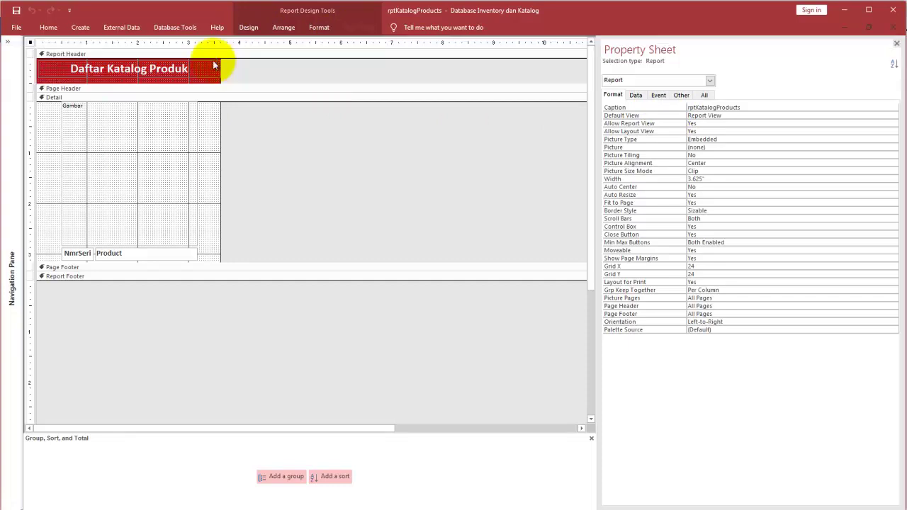
pyautogui.moveTo(442, 111); pyautogui.dragTo(317, 101)
pyautogui.click(292, 112)
pyautogui.click(318, 112)
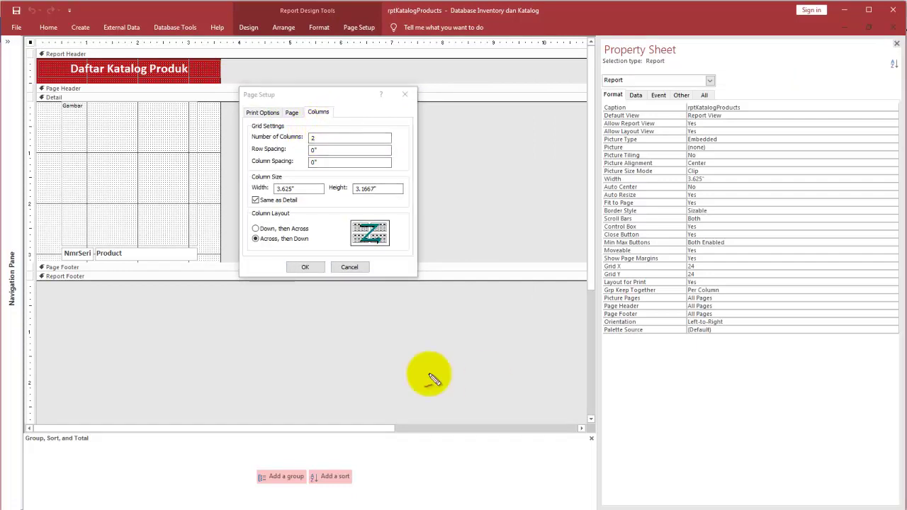
pyautogui.moveTo(324, 126)
pyautogui.mouseDown()
pyautogui.moveTo(249, 142)
pyautogui.moveTo(319, 149)
pyautogui.moveTo(257, 108)
pyautogui.moveTo(172, 118)
pyautogui.moveTo(177, 133)
pyautogui.mouseUp()
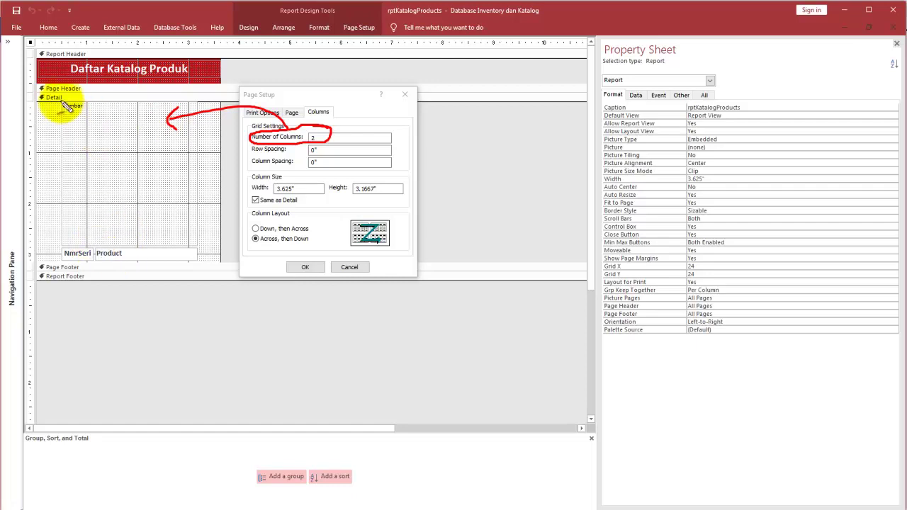
pyautogui.moveTo(61, 99)
pyautogui.mouseDown()
pyautogui.moveTo(45, 241)
pyautogui.moveTo(177, 273)
pyautogui.moveTo(200, 160)
pyautogui.moveTo(191, 110)
pyautogui.mouseUp()
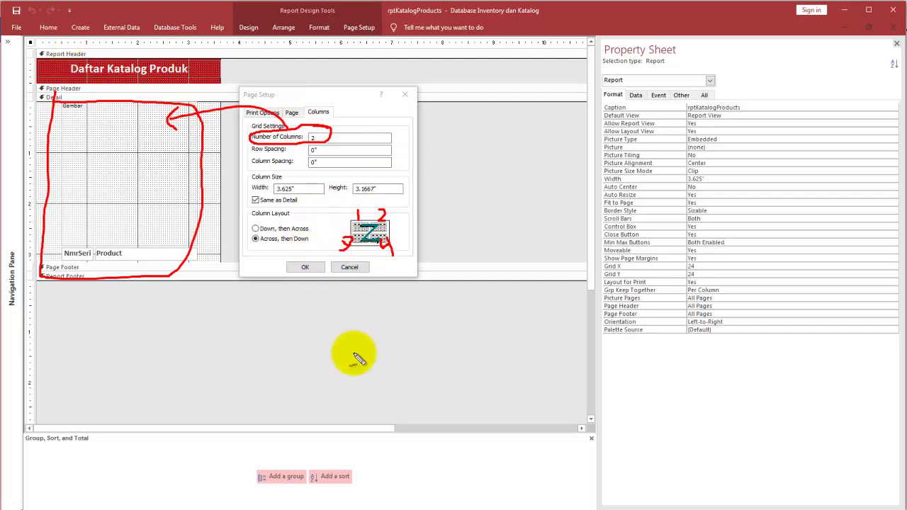
pyautogui.press('Escape')
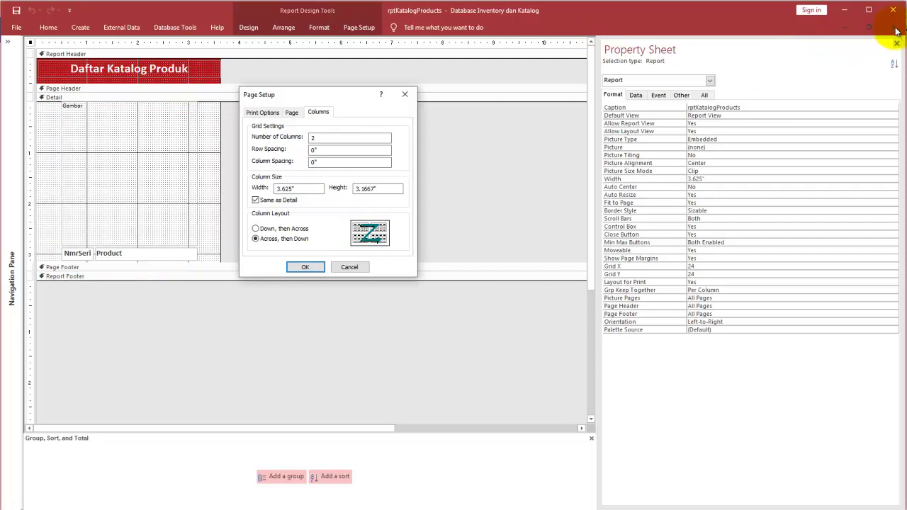
pyautogui.click(349, 267)
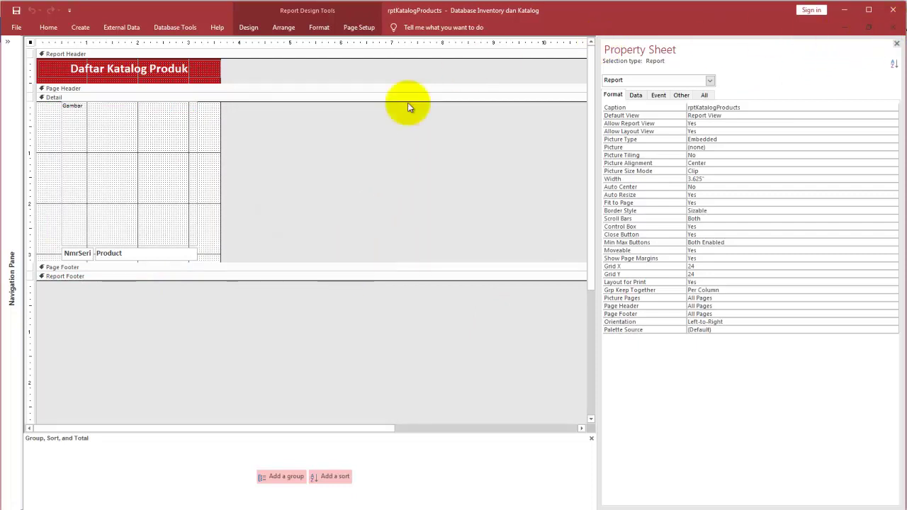
# Step: Close the catalog report and its property sheet, then restore frmProducts and try its catalog button
pyautogui.click(895, 40)
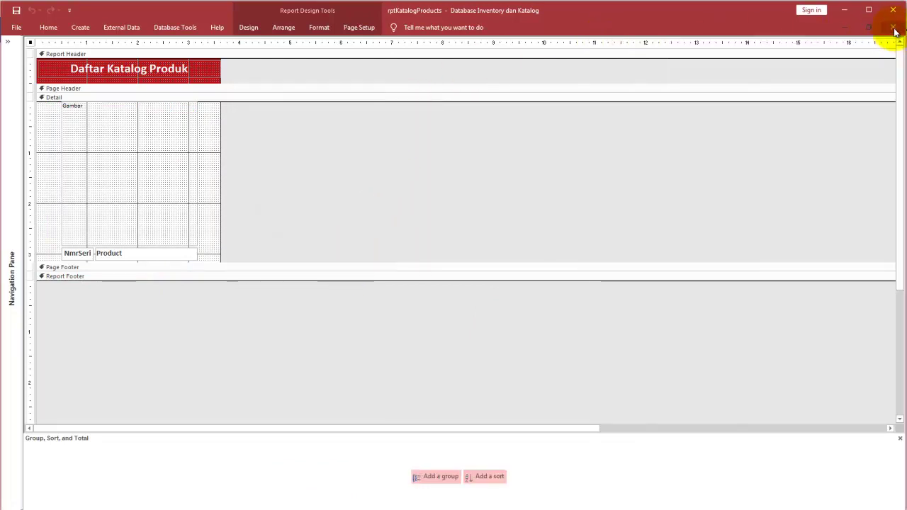
pyautogui.click(892, 27)
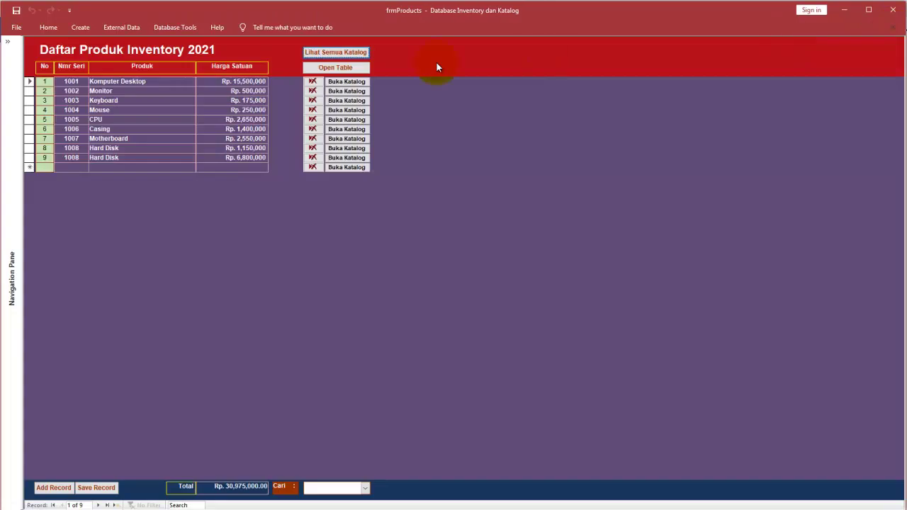
pyautogui.click(868, 28)
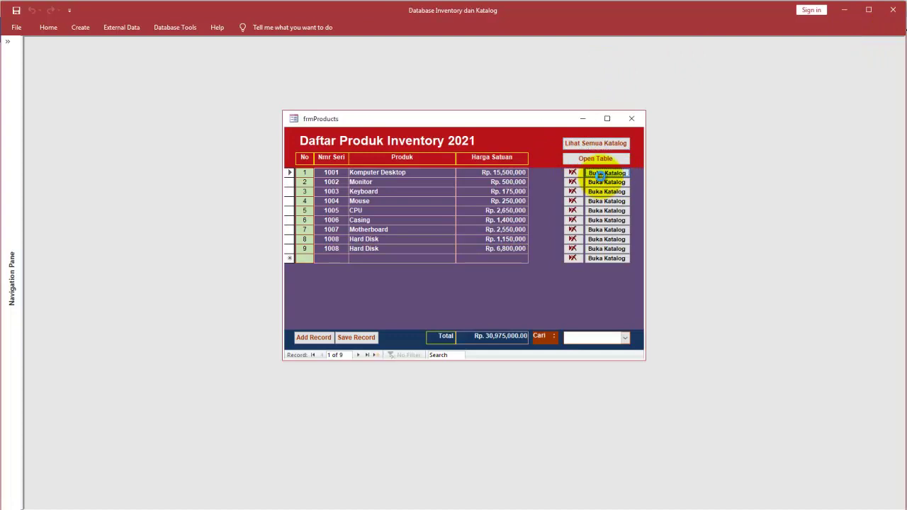
pyautogui.click(595, 174)
pyautogui.click(600, 79)
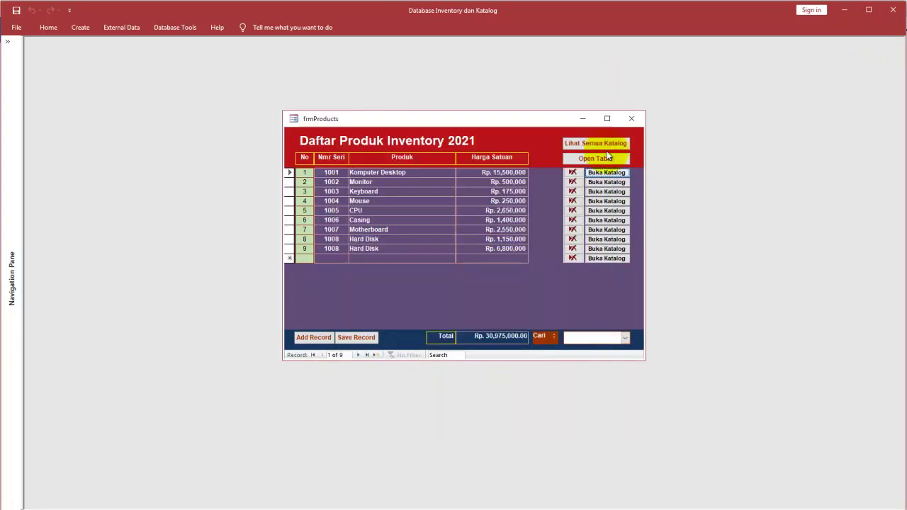
# Step: Open frmProducts in Design view and show Buka Katalog's Event properties, an Embedded Macro On Click
pyautogui.rightClick(564, 139)
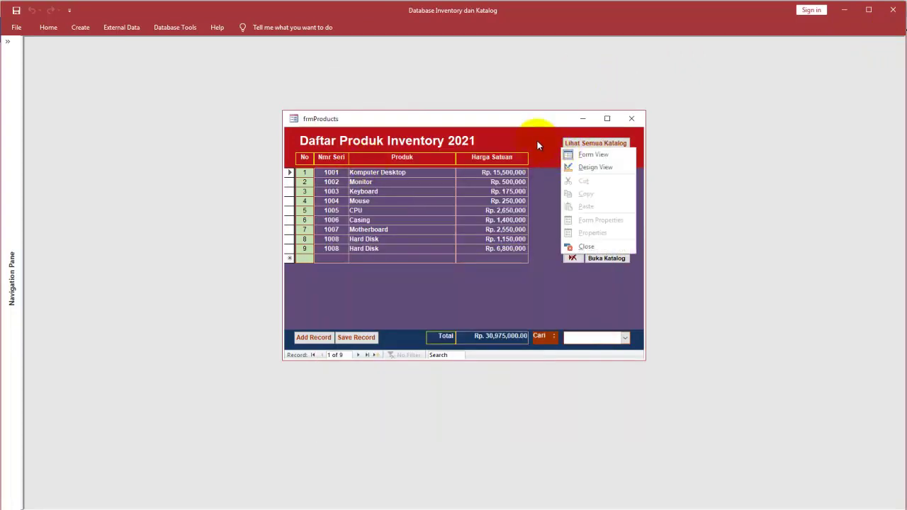
pyautogui.rightClick(537, 137)
pyautogui.click(554, 157)
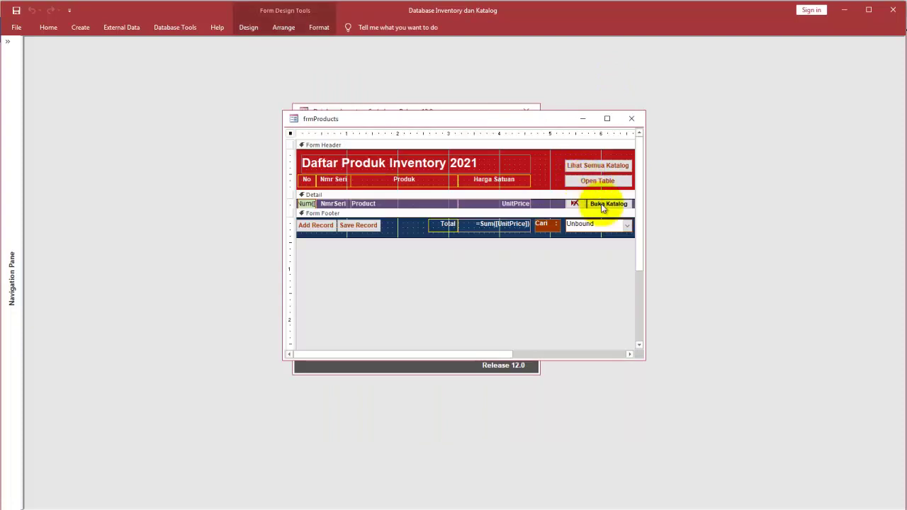
pyautogui.doubleClick(603, 204)
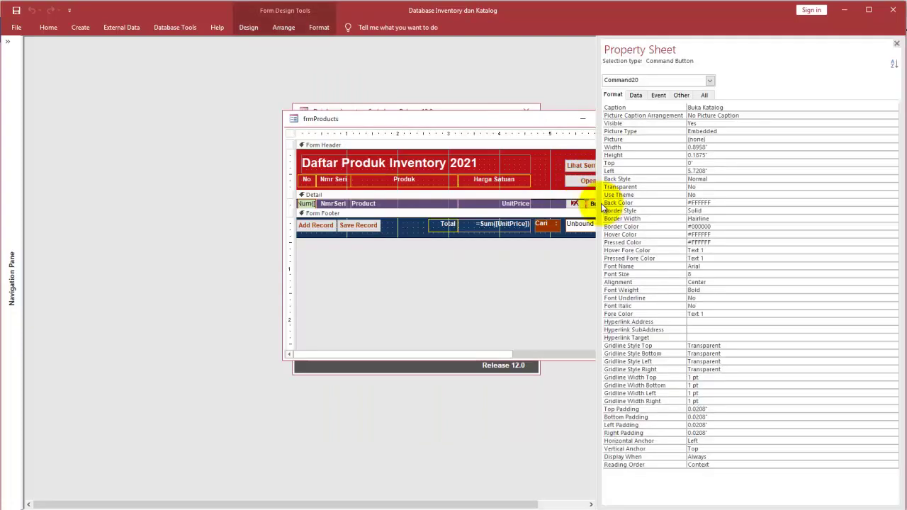
pyautogui.click(658, 95)
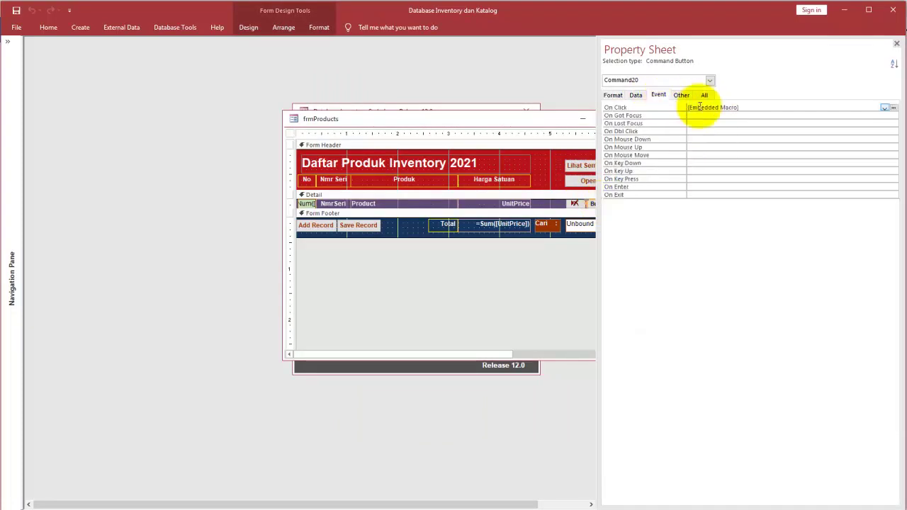
pyautogui.click(894, 108)
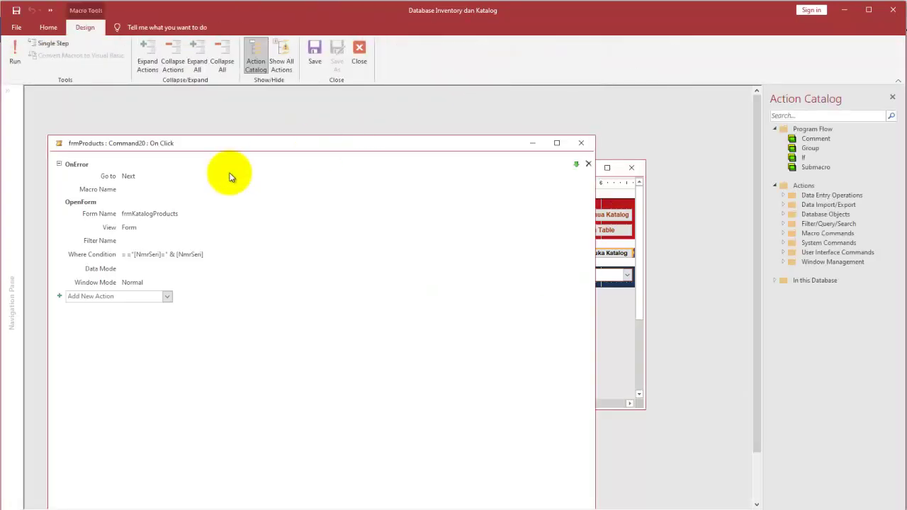
pyautogui.moveTo(189, 145); pyautogui.dragTo(275, 144)
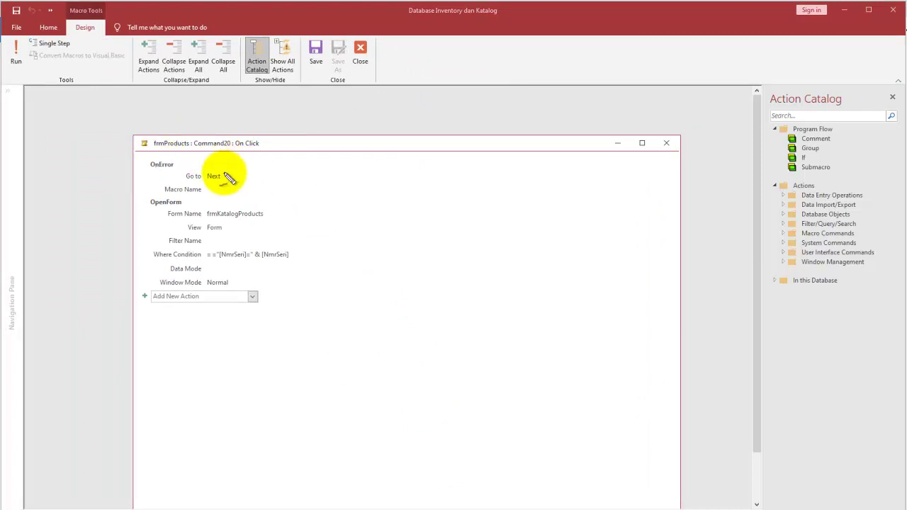
pyautogui.moveTo(234, 163); pyautogui.dragTo(240, 199)
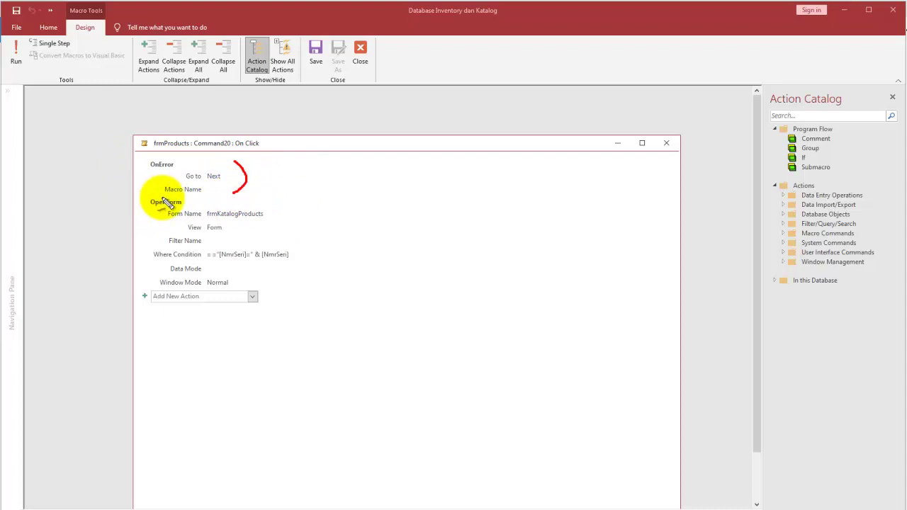
pyautogui.moveTo(111, 206); pyautogui.dragTo(143, 207)
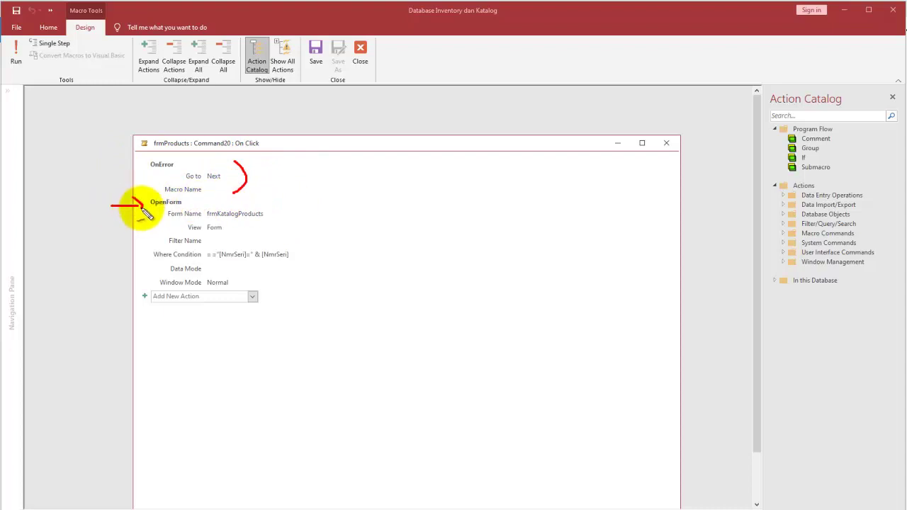
pyautogui.moveTo(269, 210); pyautogui.dragTo(317, 190)
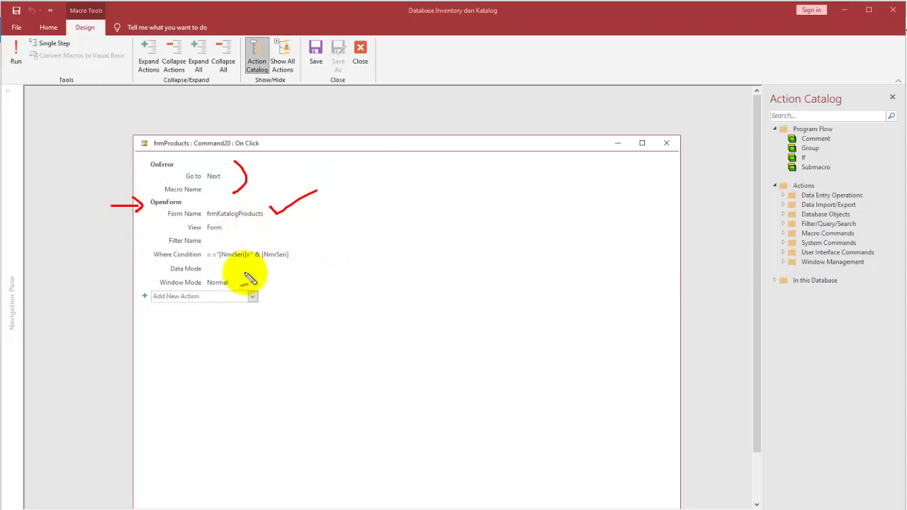
pyautogui.moveTo(207, 261)
pyautogui.mouseDown()
pyautogui.moveTo(221, 260)
pyautogui.moveTo(250, 231)
pyautogui.moveTo(278, 248)
pyautogui.moveTo(302, 236)
pyautogui.mouseUp()
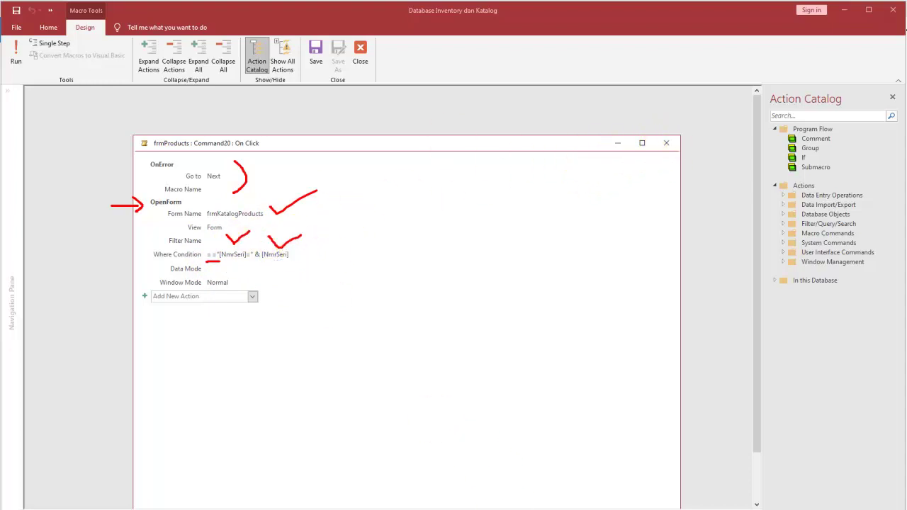
pyautogui.press('Escape')
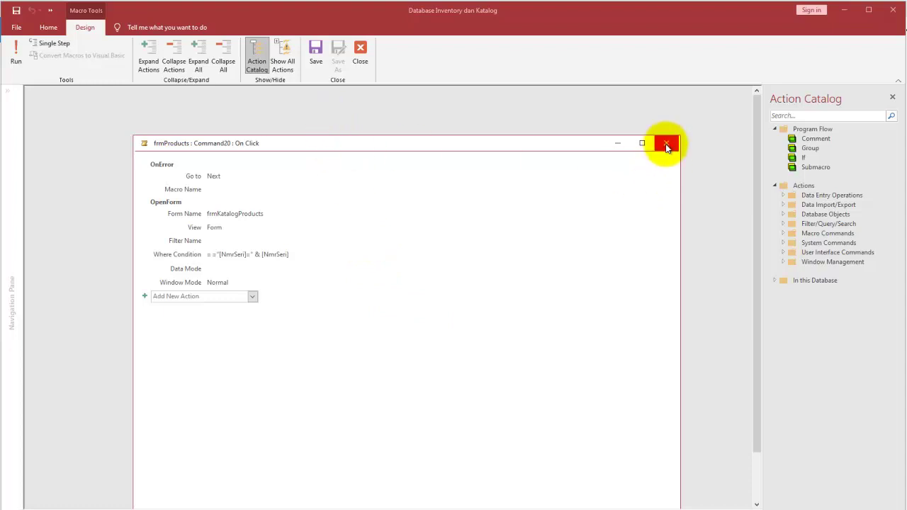
pyautogui.click(666, 143)
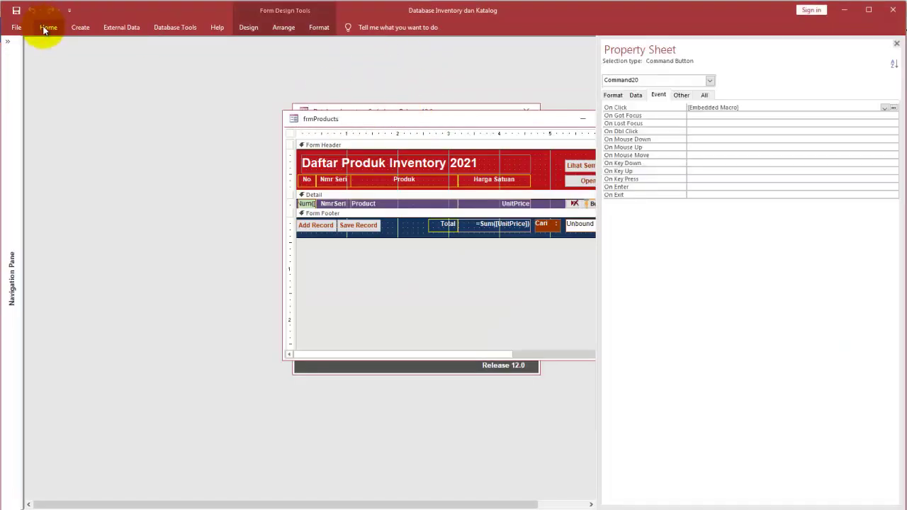
# Step: Run frmProducts in Form view and open the KatalogProducts entry for serial 1001 Komputer Desktop
pyautogui.click(47, 29)
pyautogui.click(17, 51)
pyautogui.moveTo(368, 121); pyautogui.dragTo(199, 167)
pyautogui.click(436, 222)
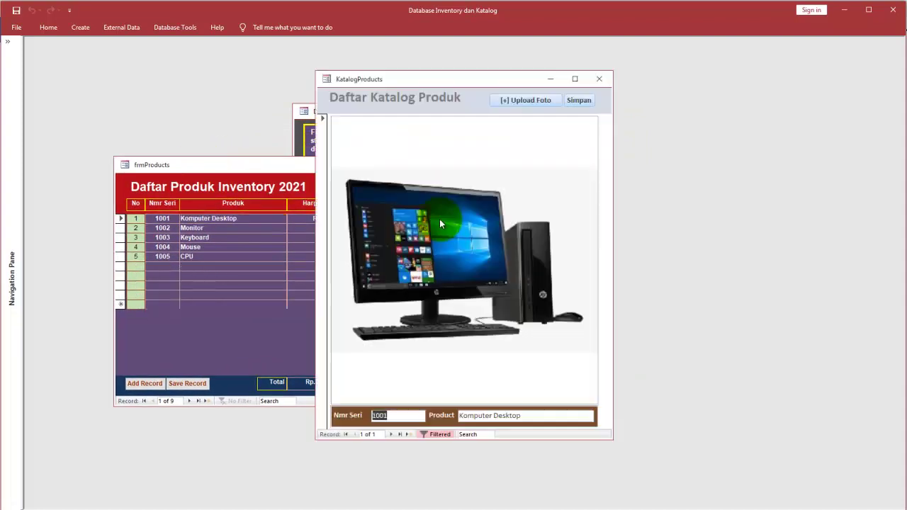
pyautogui.moveTo(415, 81); pyautogui.dragTo(509, 48)
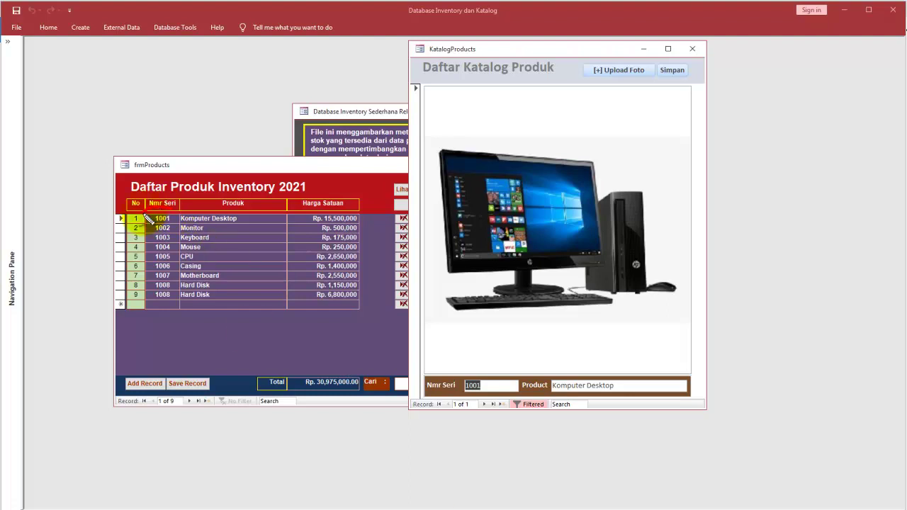
pyautogui.moveTo(174, 226)
pyautogui.mouseDown()
pyautogui.moveTo(432, 360)
pyautogui.moveTo(462, 401)
pyautogui.moveTo(496, 385)
pyautogui.moveTo(498, 370)
pyautogui.mouseUp()
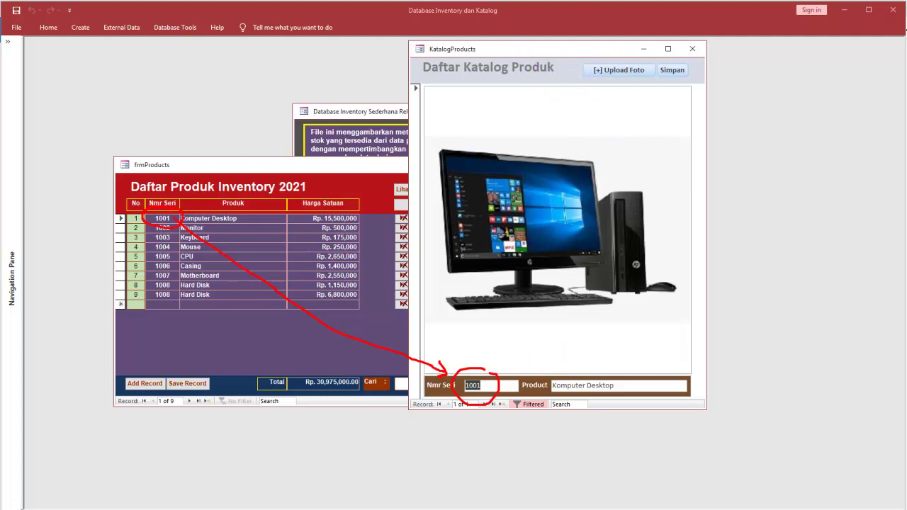
pyautogui.rightClick(565, 73)
# Step: Open KatalogProducts in Design view and bring up the Upload Foto button's On Click macro
pyautogui.click(595, 99)
pyautogui.moveTo(506, 50); pyautogui.dragTo(251, 50)
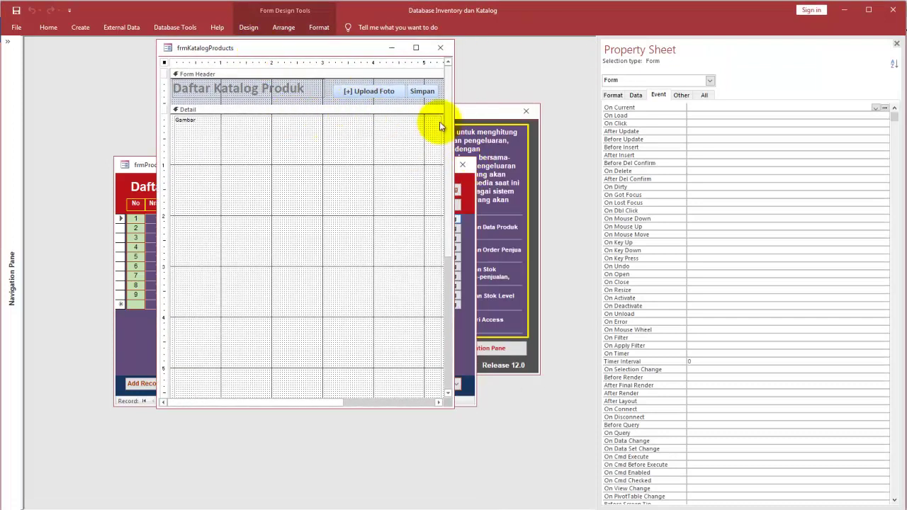
pyautogui.moveTo(449, 160); pyautogui.dragTo(449, 85)
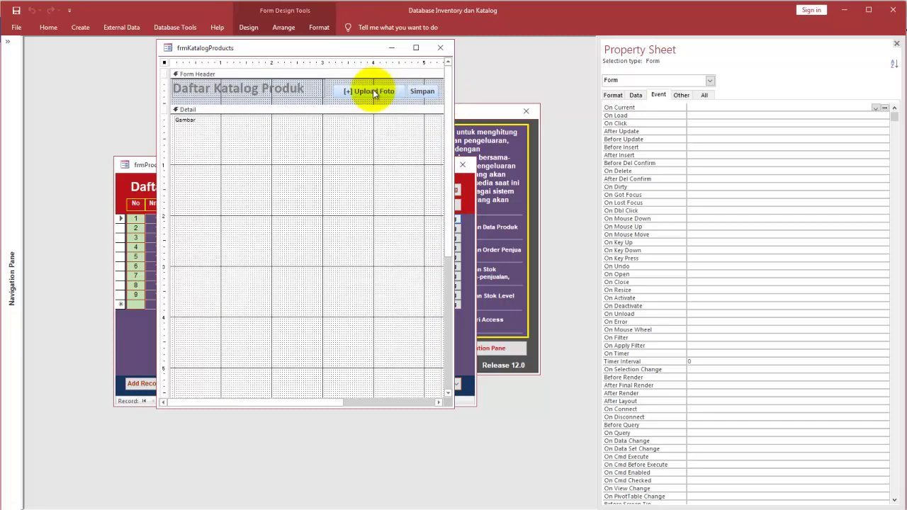
pyautogui.click(374, 92)
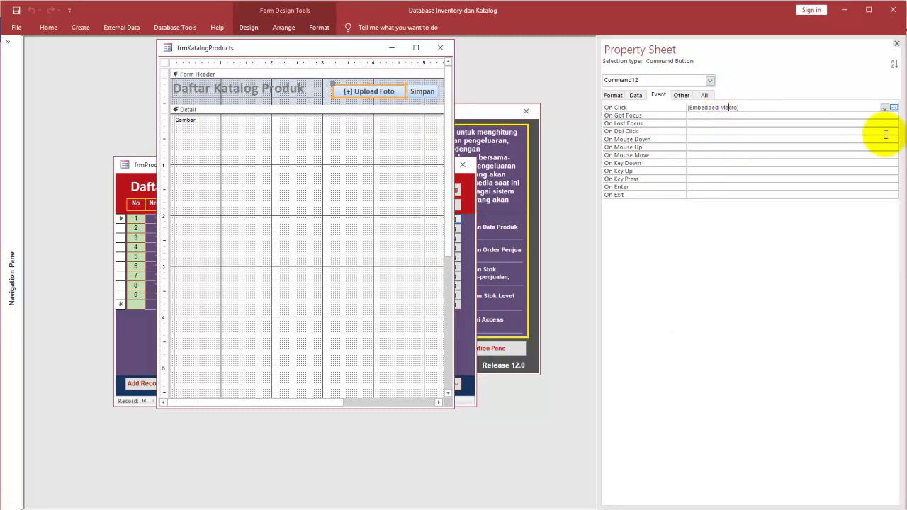
pyautogui.click(893, 107)
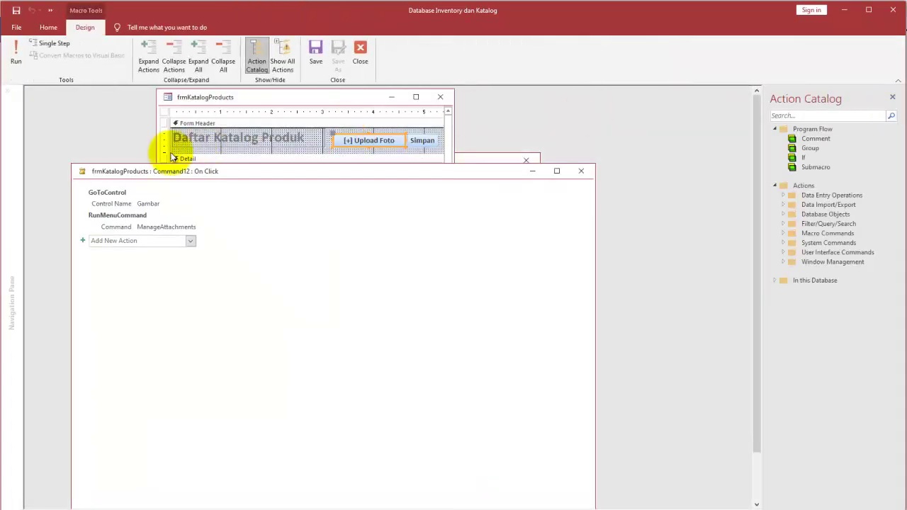
pyautogui.moveTo(235, 178); pyautogui.dragTo(375, 175)
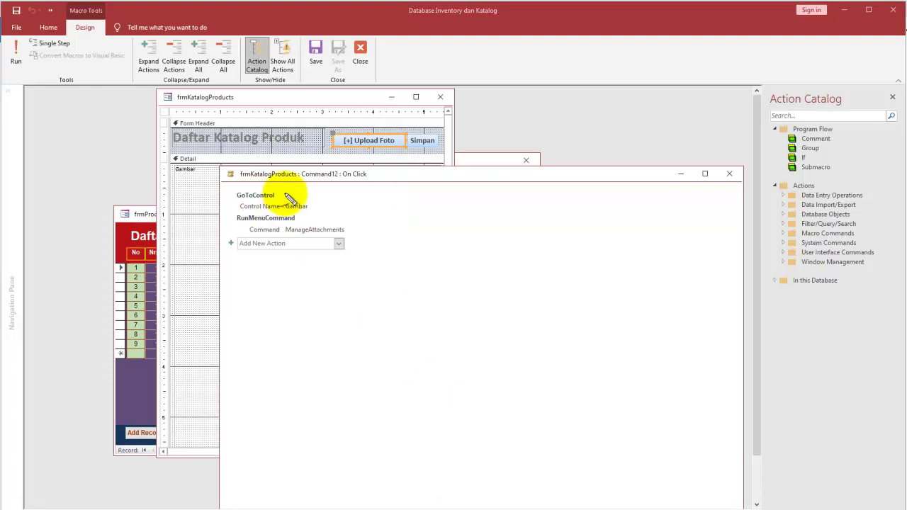
# Step: Mark up the macro's GoToControl Gambar and RunMenuCommand ManageAttachments actions, then minimize the macro window
pyautogui.moveTo(298, 187)
pyautogui.mouseDown()
pyautogui.moveTo(253, 189)
pyautogui.moveTo(221, 205)
pyautogui.moveTo(245, 232)
pyautogui.moveTo(263, 236)
pyautogui.moveTo(219, 244)
pyautogui.moveTo(399, 259)
pyautogui.moveTo(301, 190)
pyautogui.mouseUp()
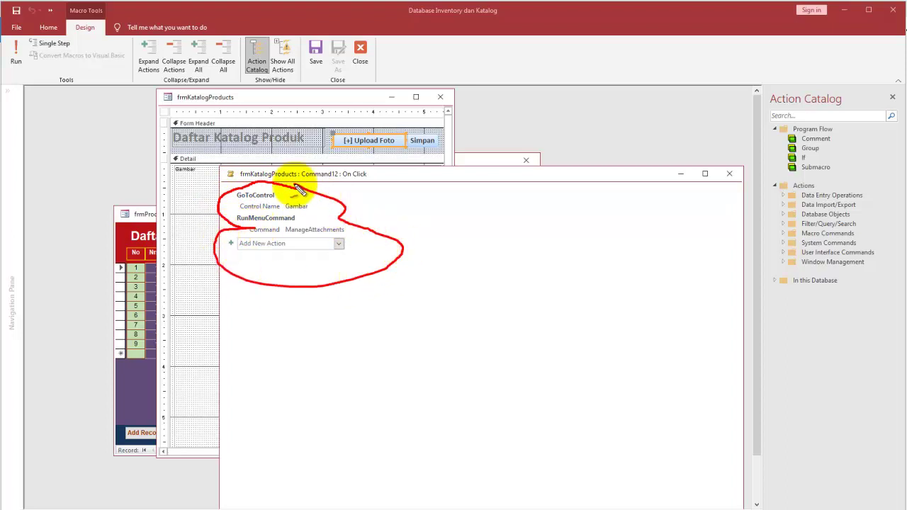
pyautogui.moveTo(204, 163)
pyautogui.mouseDown()
pyautogui.moveTo(180, 173)
pyautogui.moveTo(189, 166)
pyautogui.moveTo(202, 195)
pyautogui.mouseUp()
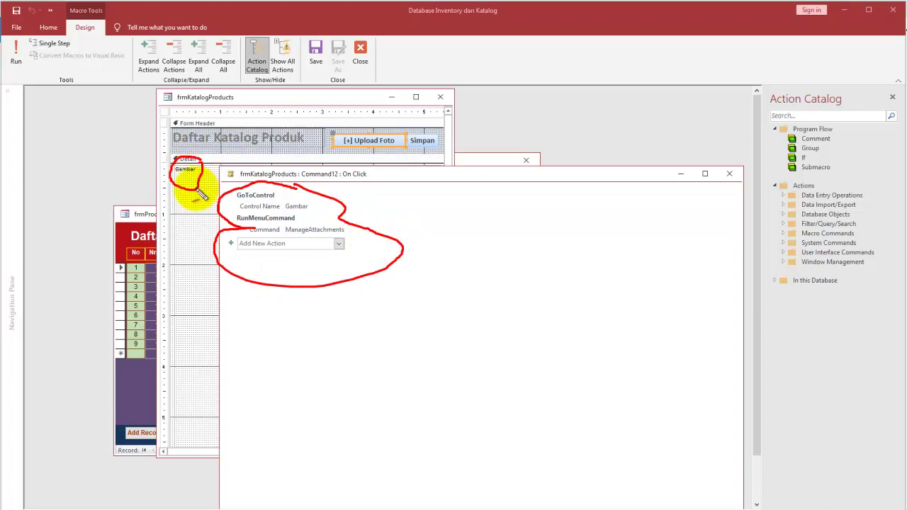
pyautogui.moveTo(324, 202)
pyautogui.mouseDown()
pyautogui.moveTo(304, 188)
pyautogui.moveTo(283, 209)
pyautogui.moveTo(312, 205)
pyautogui.mouseUp()
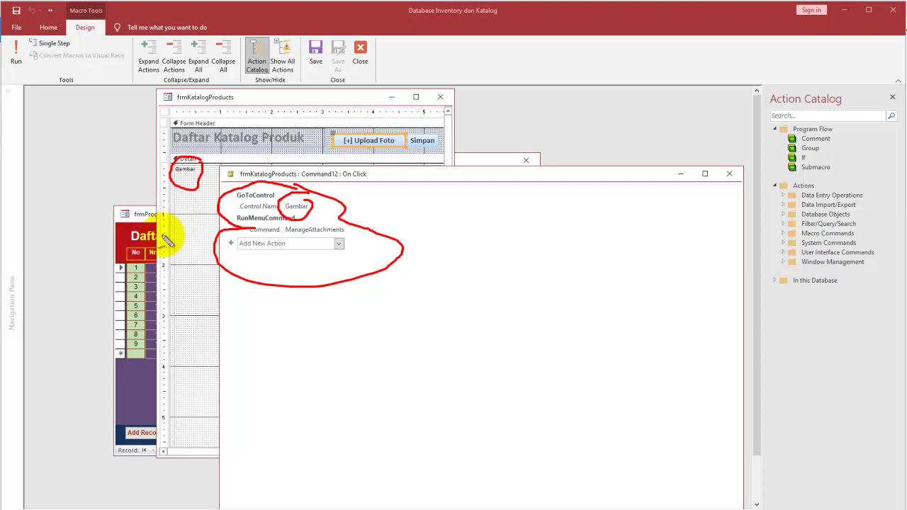
pyautogui.moveTo(182, 243); pyautogui.dragTo(201, 234)
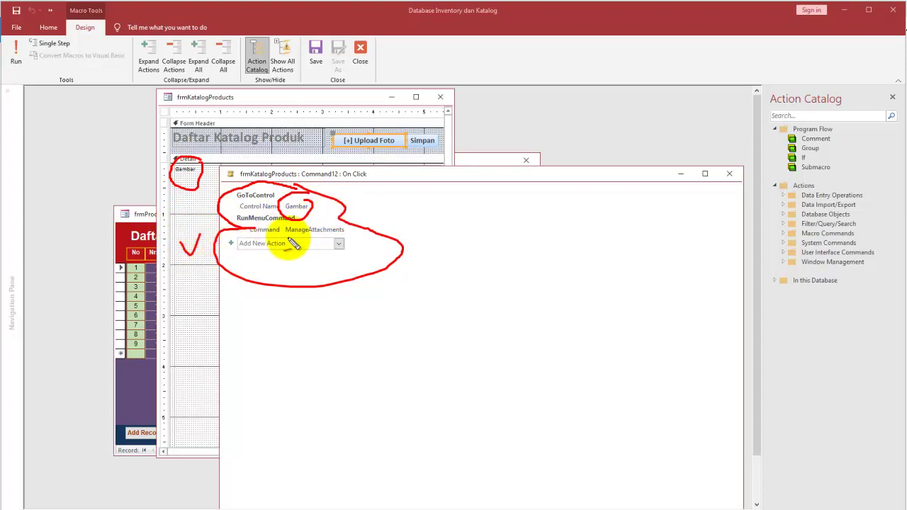
pyautogui.moveTo(354, 227)
pyautogui.mouseDown()
pyautogui.moveTo(263, 239)
pyautogui.moveTo(385, 227)
pyautogui.mouseUp()
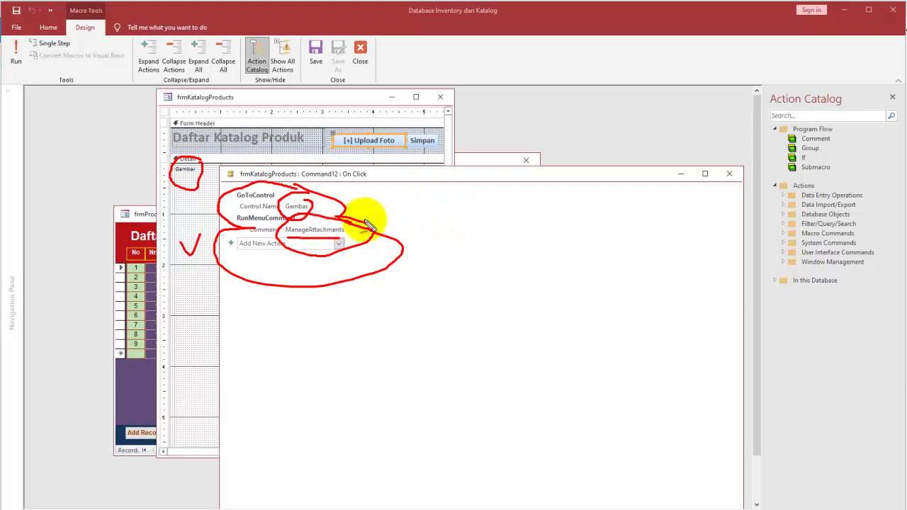
pyautogui.press('Escape')
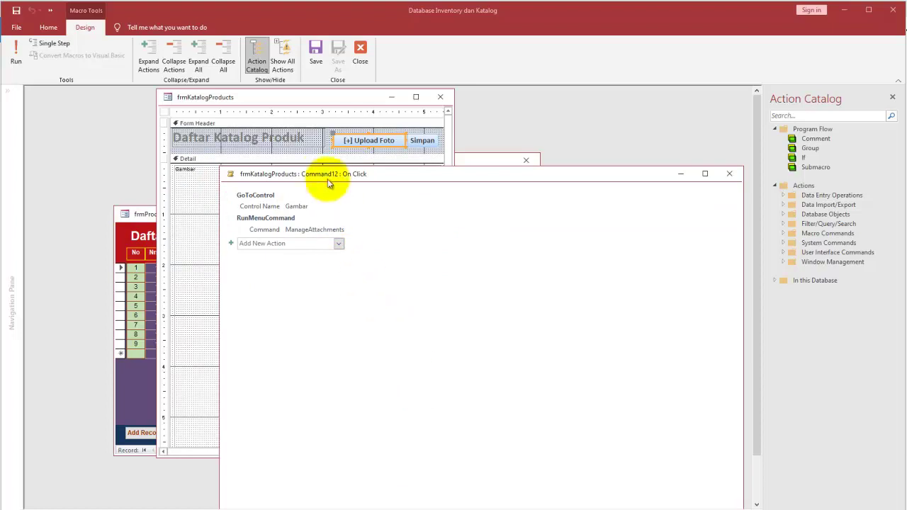
pyautogui.click(681, 174)
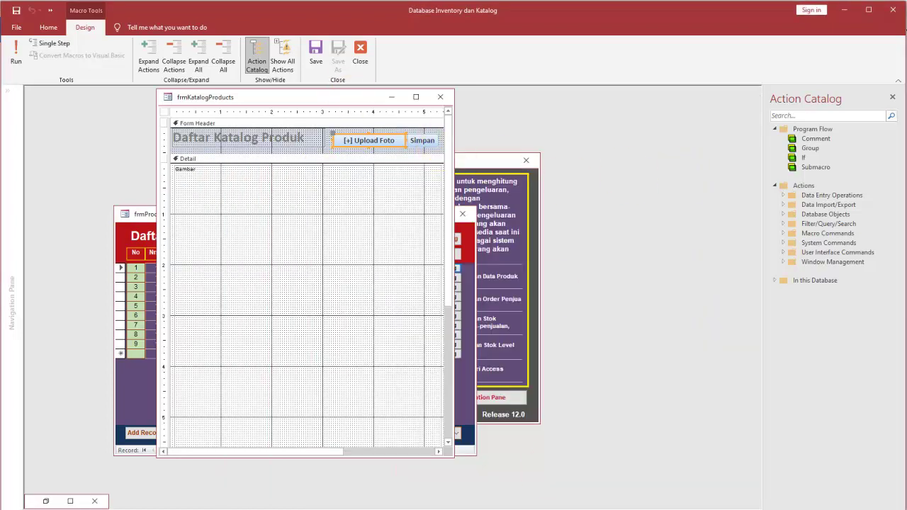
# Step: Close the KatalogProducts catalog window, then briefly open and close the Products table
pyautogui.click(44, 28)
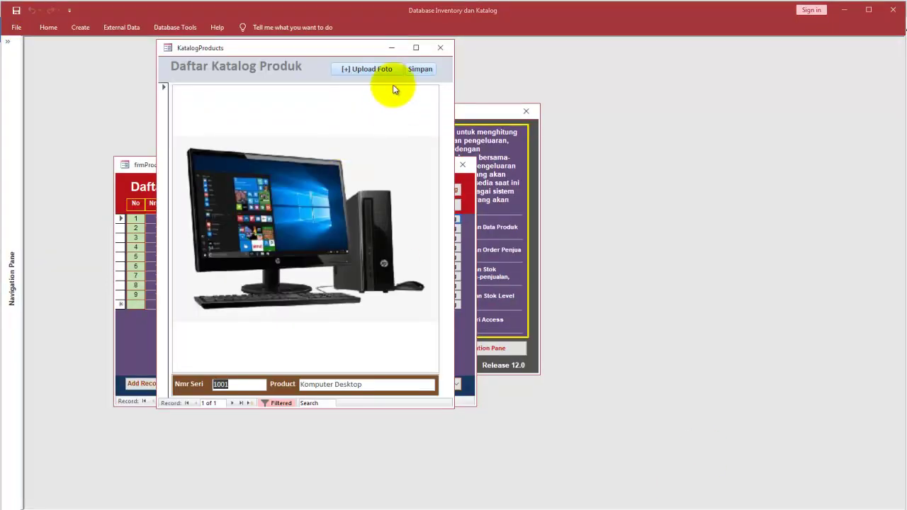
pyautogui.click(440, 48)
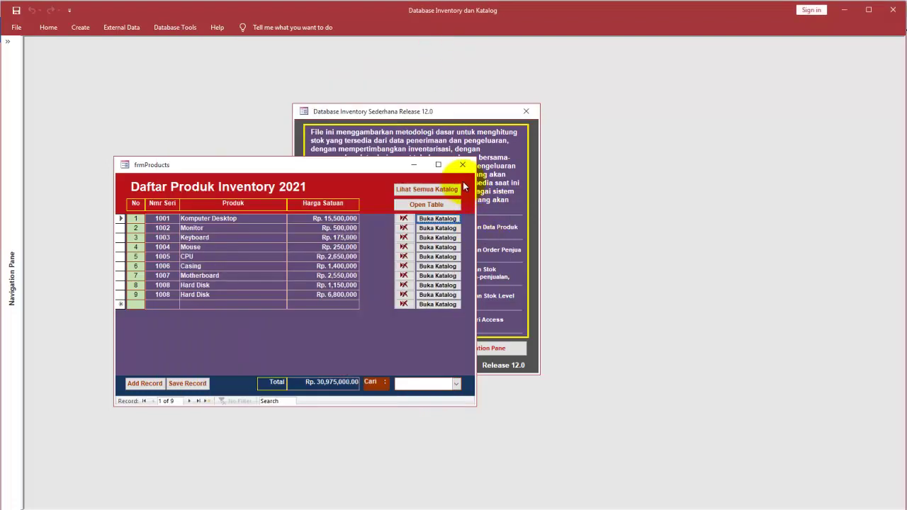
pyautogui.click(444, 203)
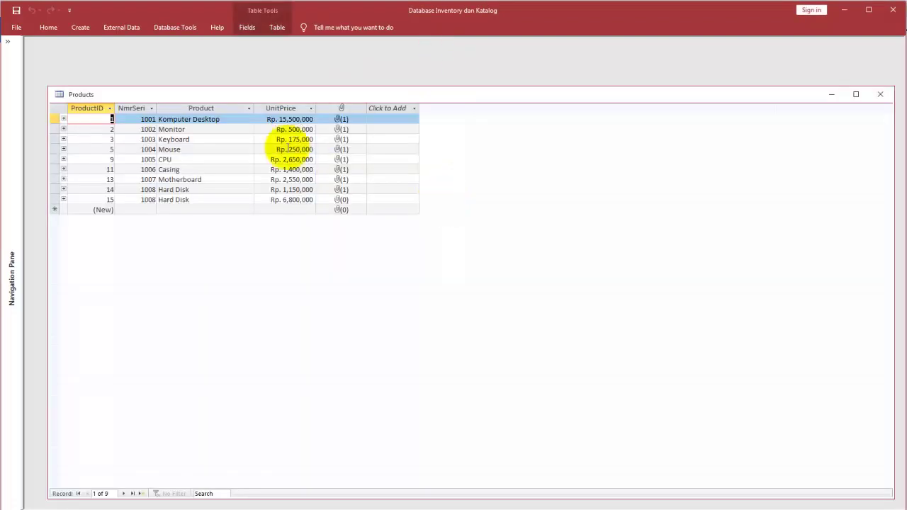
pyautogui.click(881, 95)
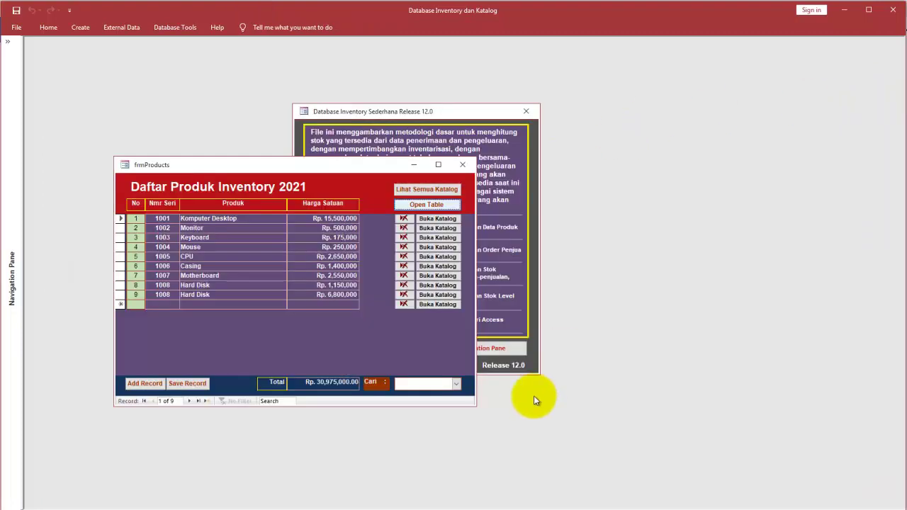
# Step: Look up 1002-Monitor, then 1006-Casing, in the Cari search box and close frmProducts
pyautogui.click(456, 383)
pyautogui.click(450, 407)
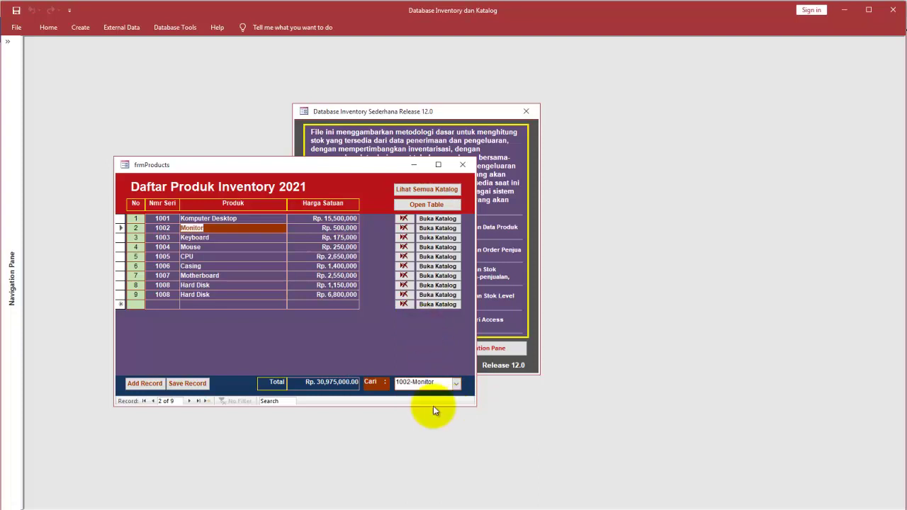
pyautogui.click(457, 383)
pyautogui.click(450, 438)
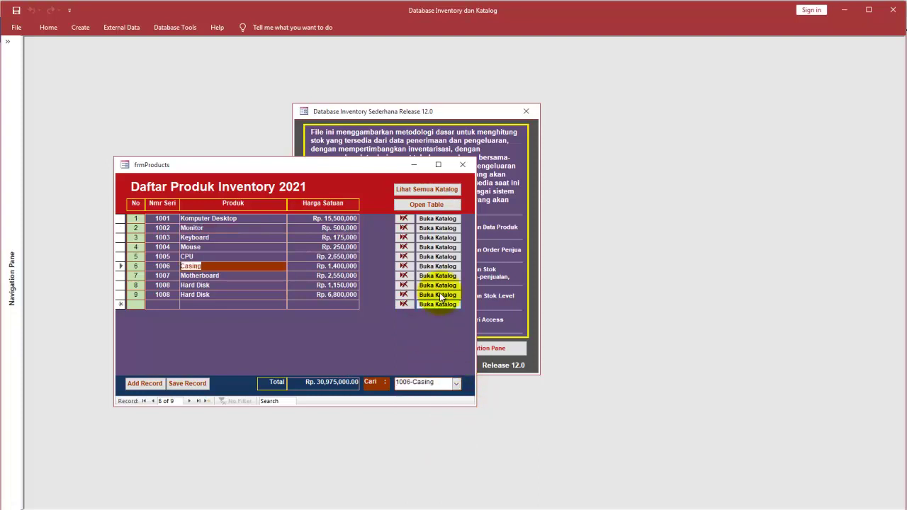
pyautogui.click(462, 164)
pyautogui.click(343, 252)
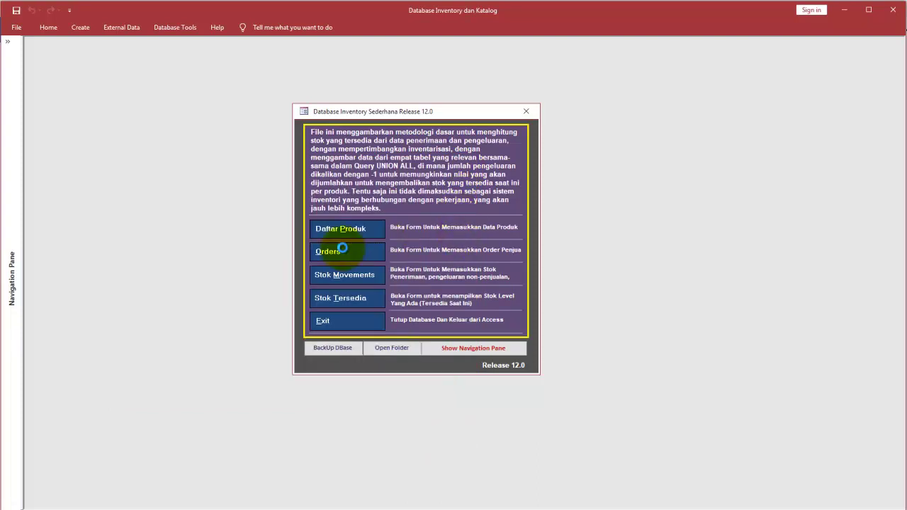
# Step: Switch the forms to Design View, move the main menu aside, and return to Form View
pyautogui.rightClick(473, 192)
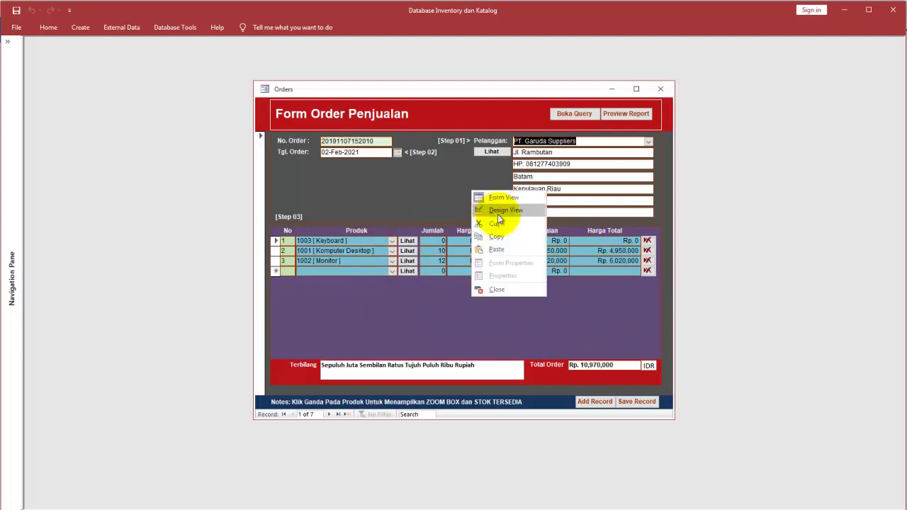
pyautogui.click(501, 211)
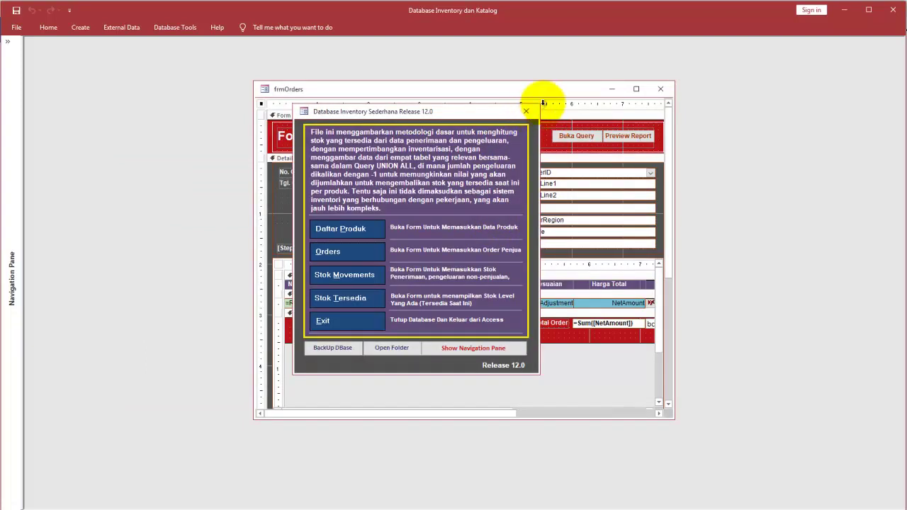
pyautogui.click(47, 27)
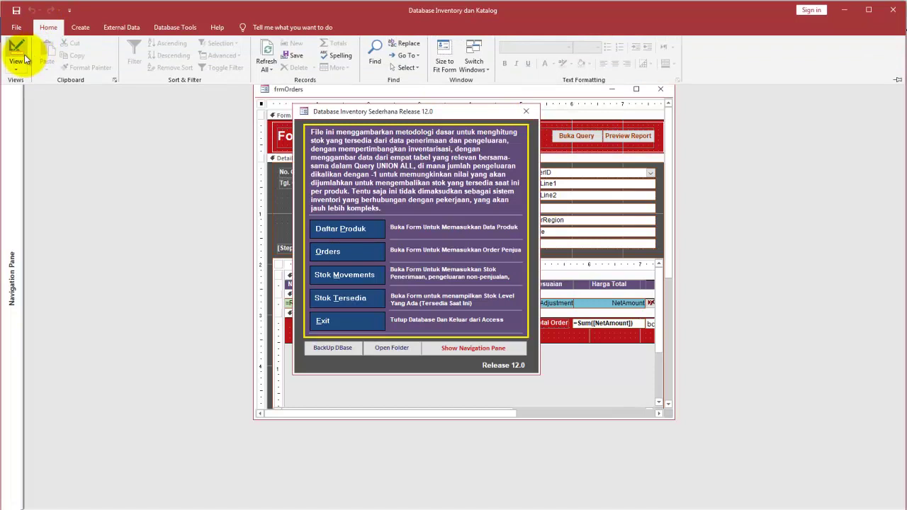
pyautogui.click(15, 49)
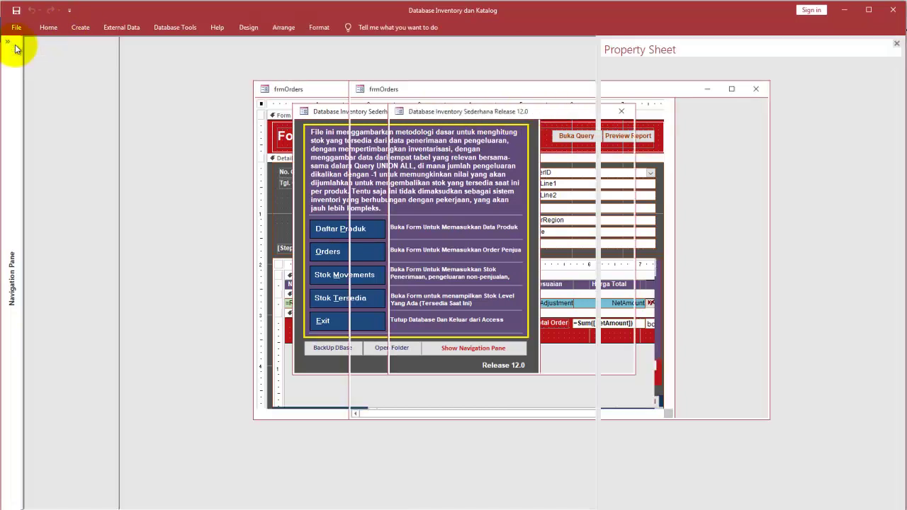
pyautogui.moveTo(461, 109); pyautogui.dragTo(236, 107)
pyautogui.click(48, 27)
pyautogui.click(16, 50)
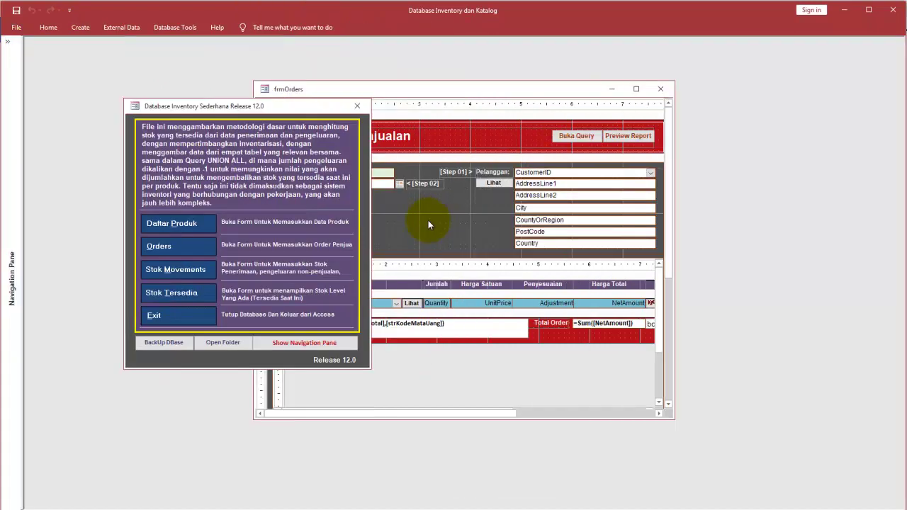
# Step: In the Orders form, view the customer details and the Keyboard catalog photo, then close both
pyautogui.click(193, 246)
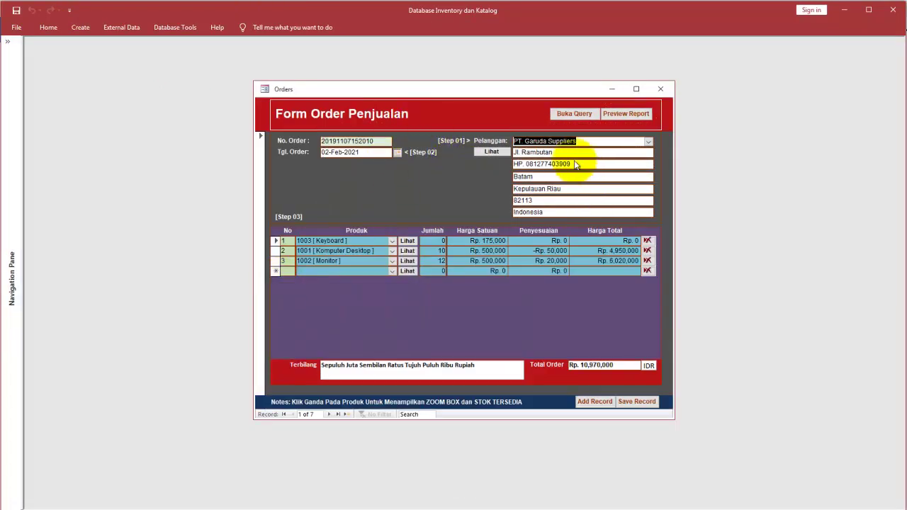
pyautogui.click(489, 152)
pyautogui.moveTo(484, 154); pyautogui.dragTo(421, 194)
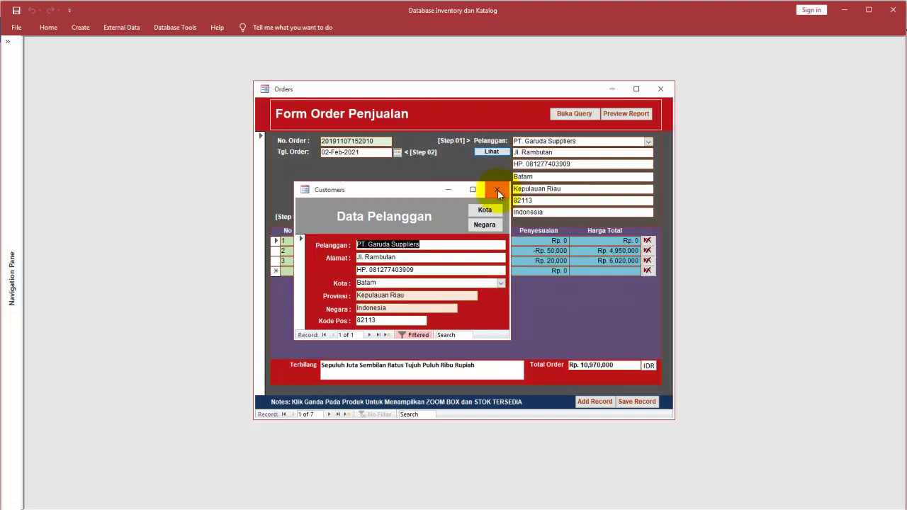
pyautogui.click(497, 190)
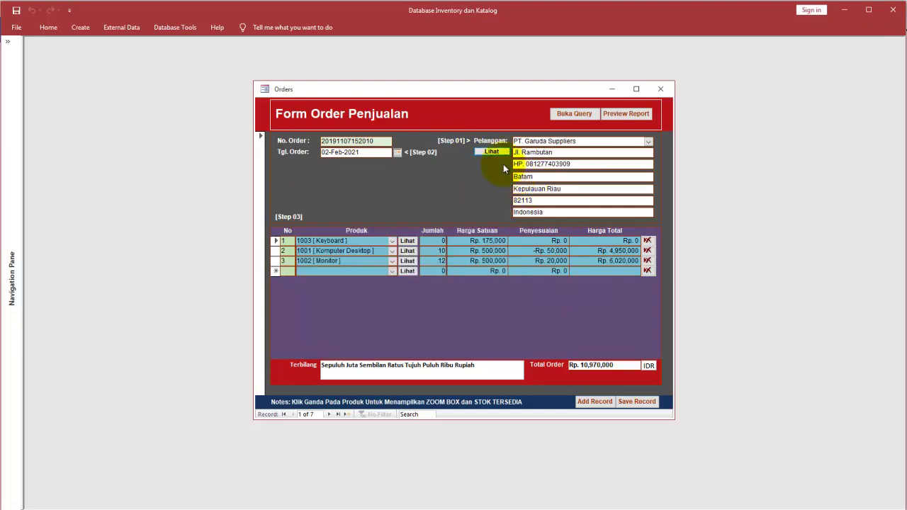
pyautogui.click(409, 242)
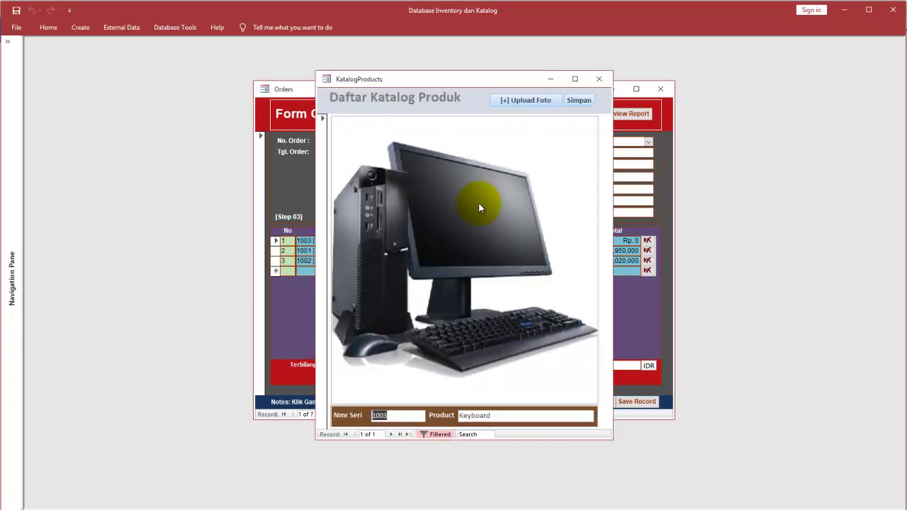
pyautogui.click(599, 81)
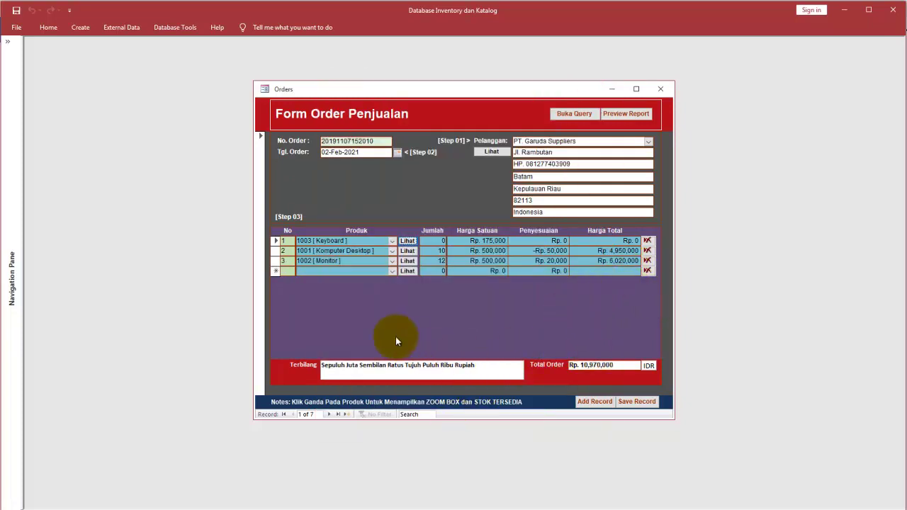
# Step: Dismiss the leftover shortcut menus and close the Orders sales form
pyautogui.click(482, 314)
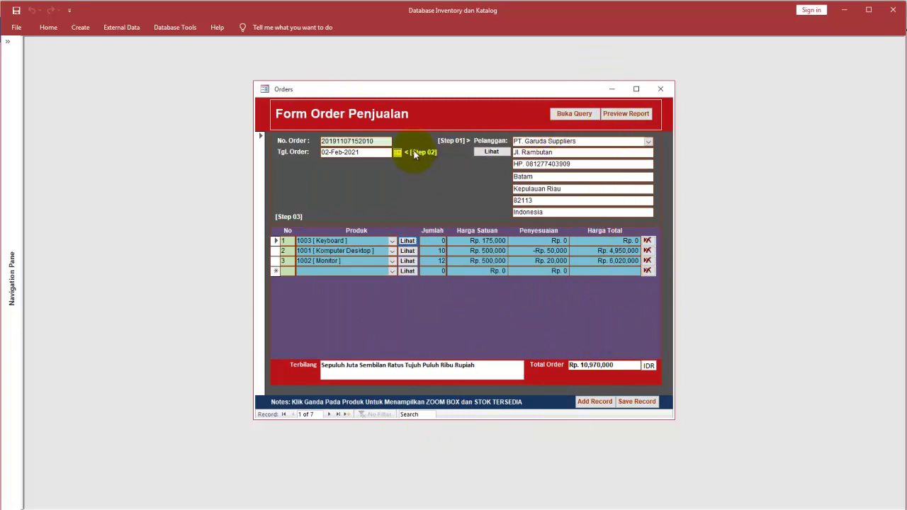
pyautogui.rightClick(428, 182)
pyautogui.click(491, 113)
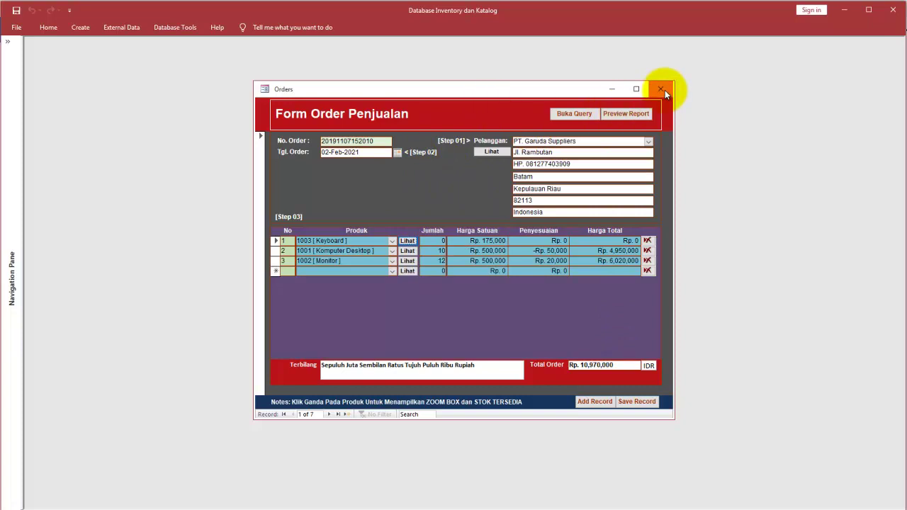
pyautogui.click(665, 90)
pyautogui.click(177, 269)
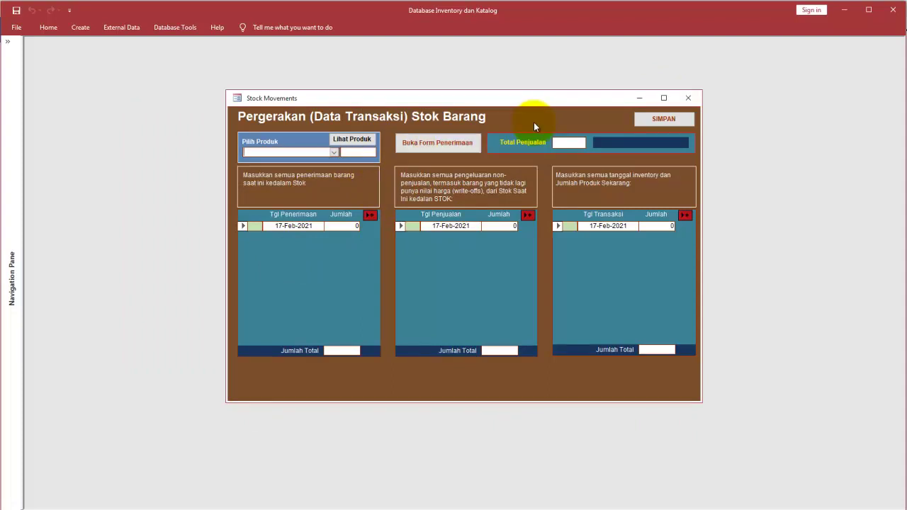
# Step: Add 1002 [Monitor] as a new Orders line and close the available-stock message
pyautogui.click(689, 98)
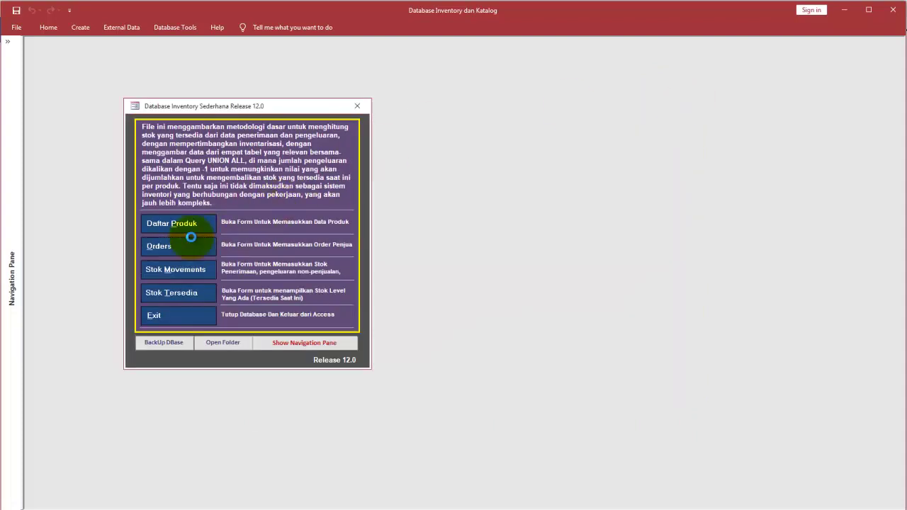
pyautogui.click(191, 241)
pyautogui.click(391, 271)
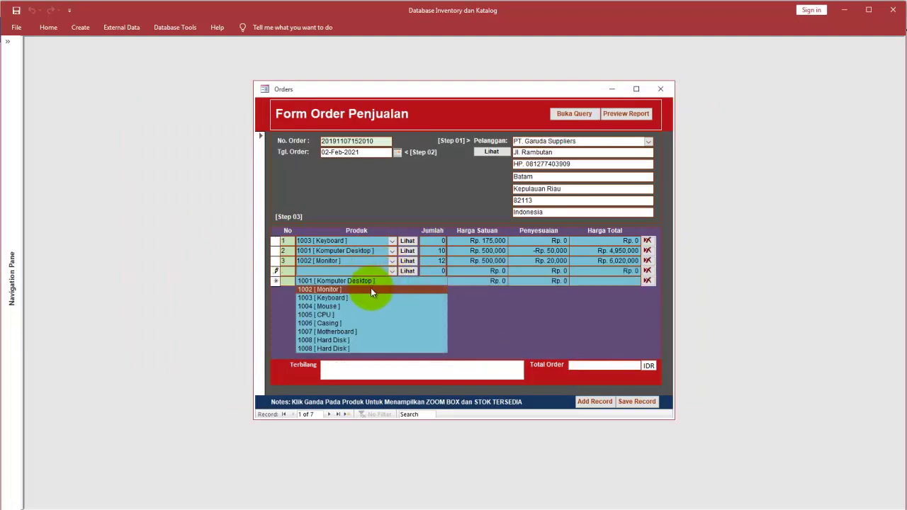
pyautogui.click(370, 288)
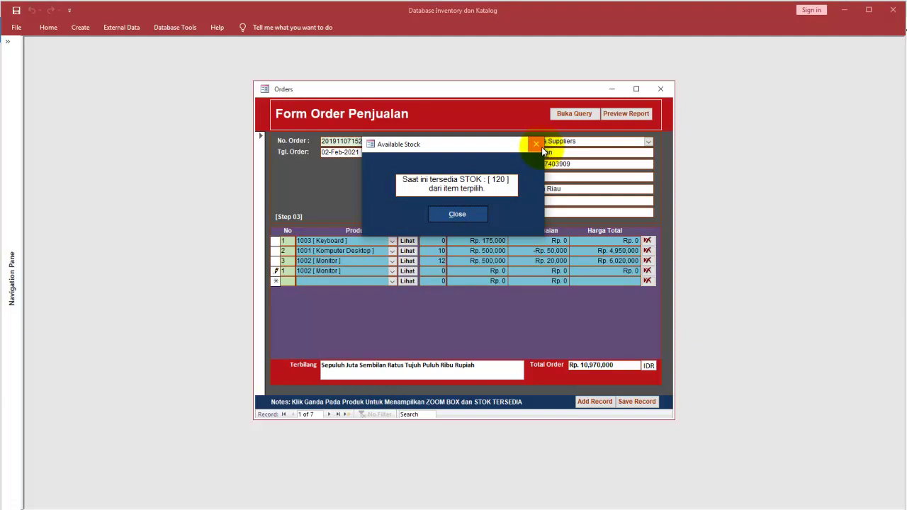
pyautogui.moveTo(500, 146); pyautogui.dragTo(552, 222)
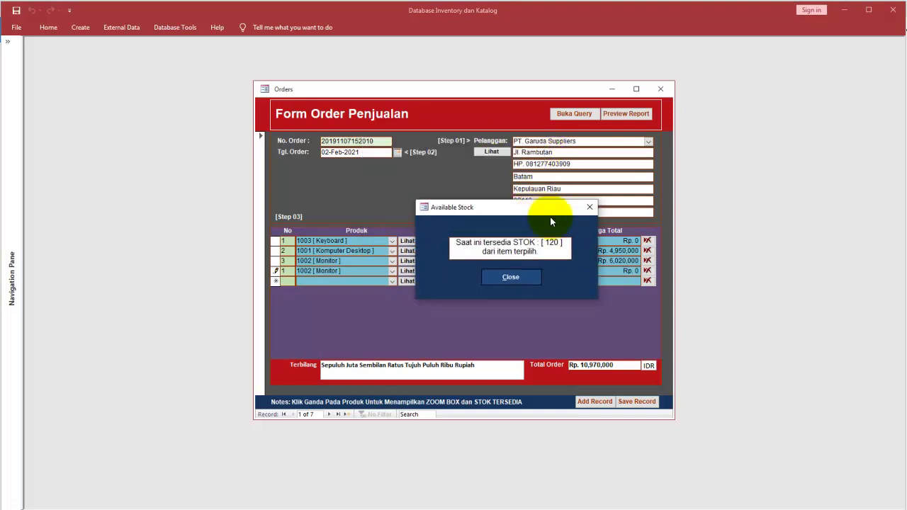
pyautogui.click(589, 208)
# Step: Clear the duplicate-values errors, discard the Monitor line, and switch Orders to Design view
pyautogui.rightClick(447, 173)
pyautogui.click(472, 198)
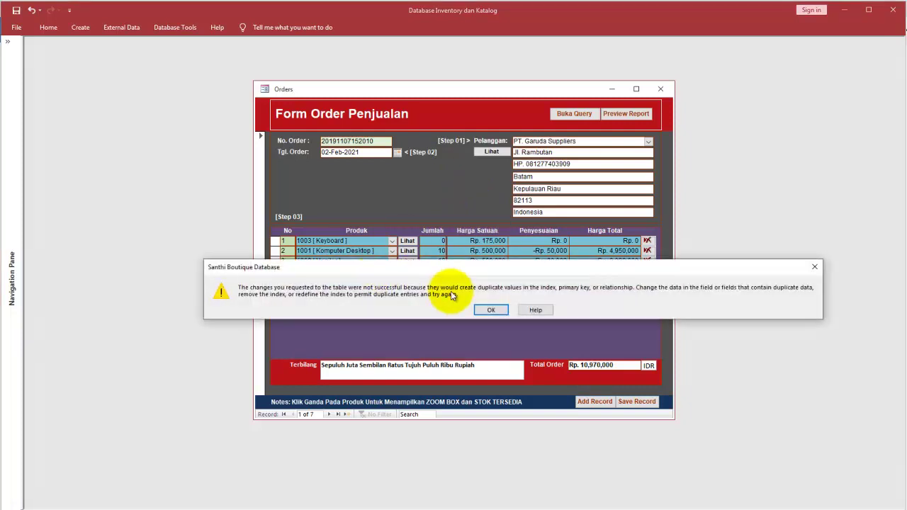
pyautogui.click(815, 267)
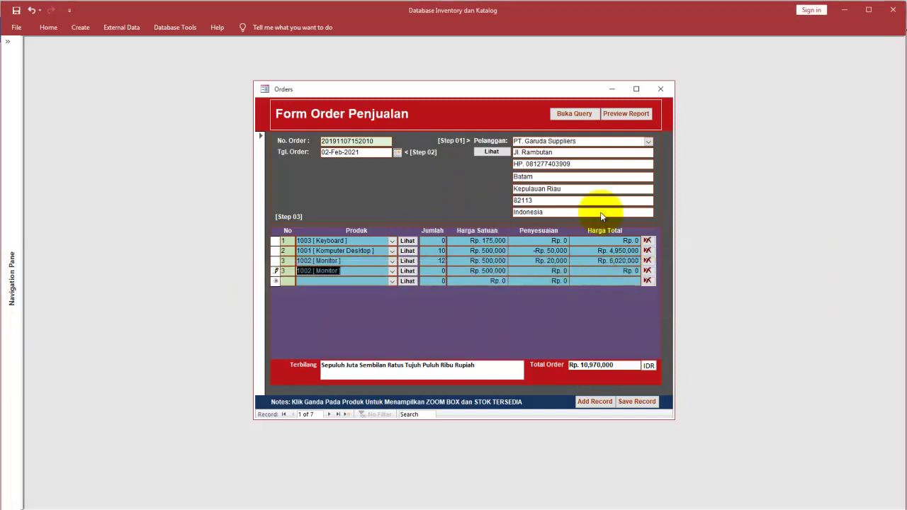
pyautogui.click(661, 89)
pyautogui.click(482, 308)
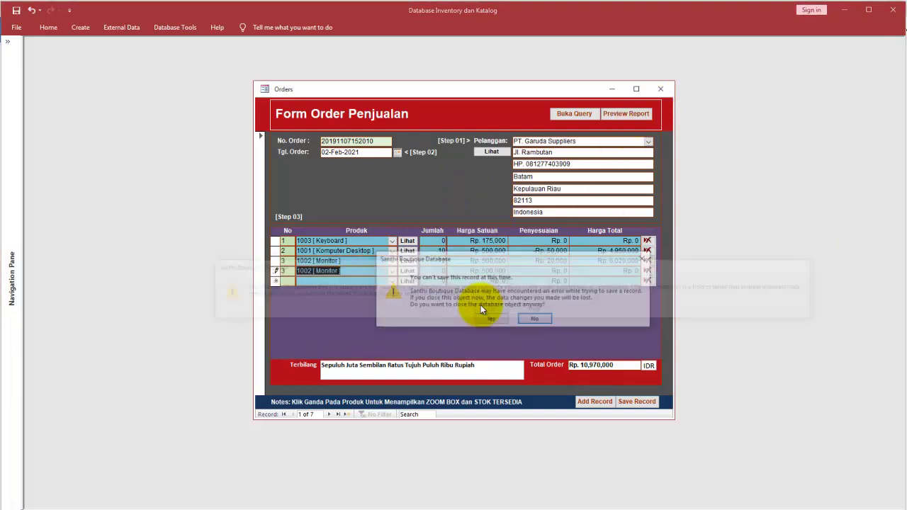
pyautogui.click(533, 320)
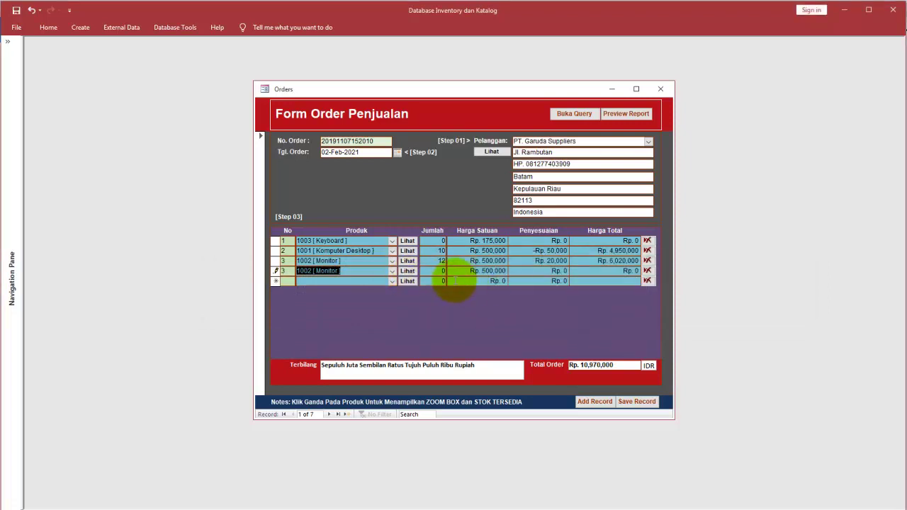
pyautogui.click(650, 276)
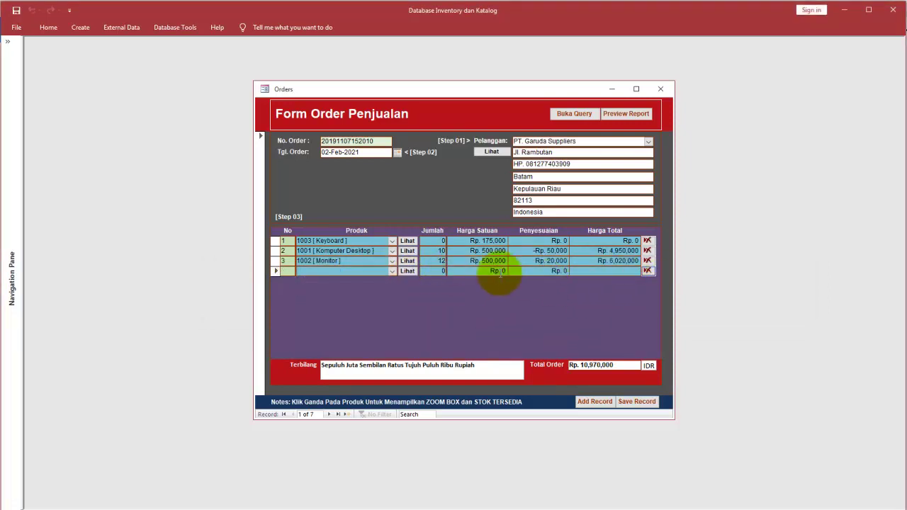
pyautogui.rightClick(369, 206)
pyautogui.click(398, 227)
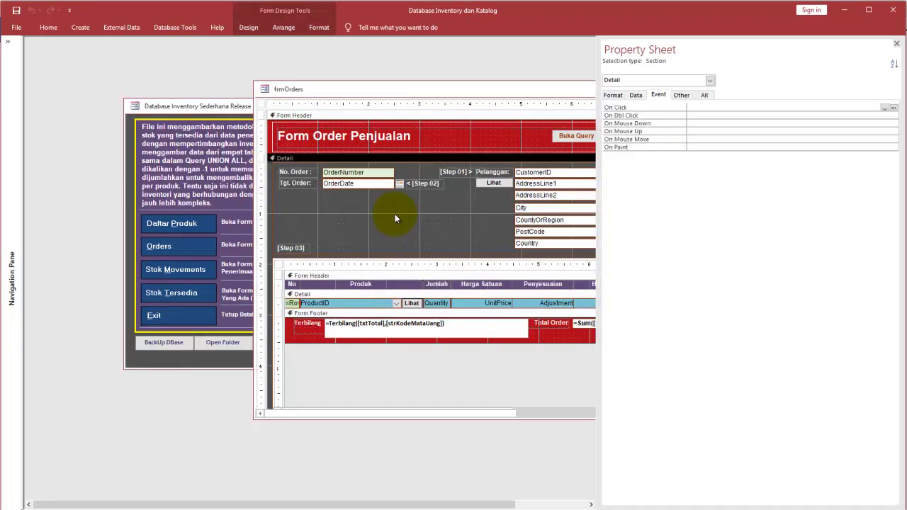
# Step: Open ProductID's Before Update code, select and copy the procedure through End Sub, then bring up Notepad
pyautogui.click(399, 305)
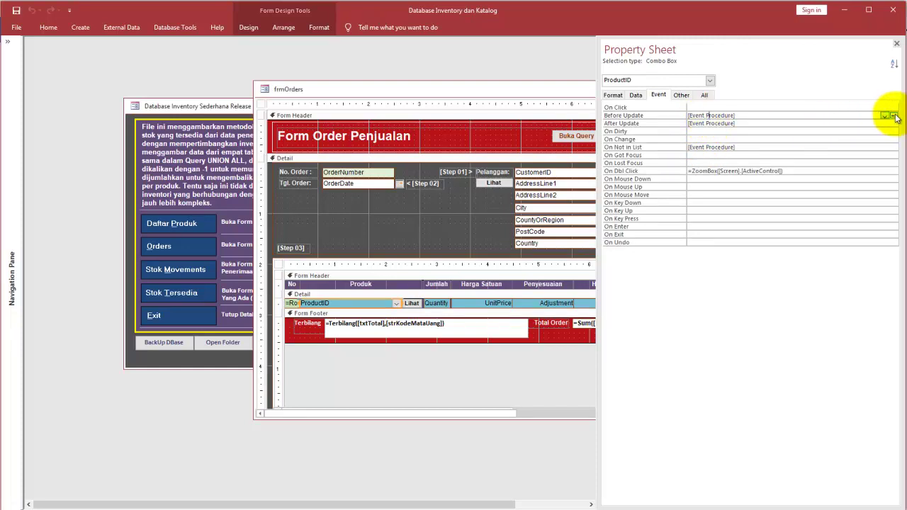
pyautogui.click(894, 116)
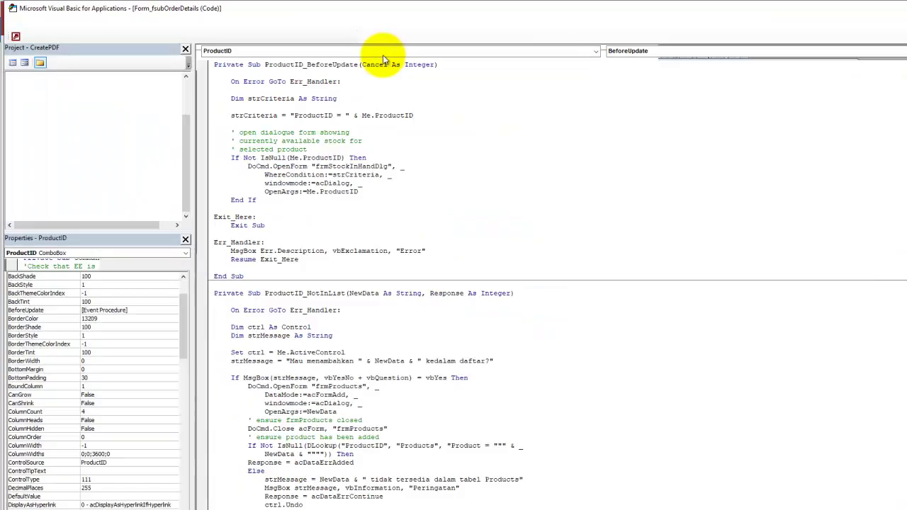
pyautogui.moveTo(248, 275); pyautogui.dragTo(201, 64)
pyautogui.hotkey('ctrl', 'c')
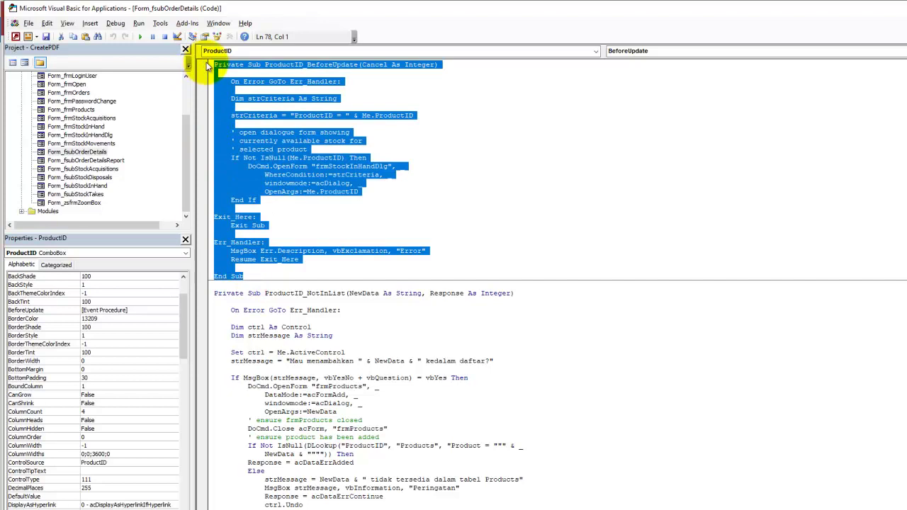
pyautogui.click(745, 509)
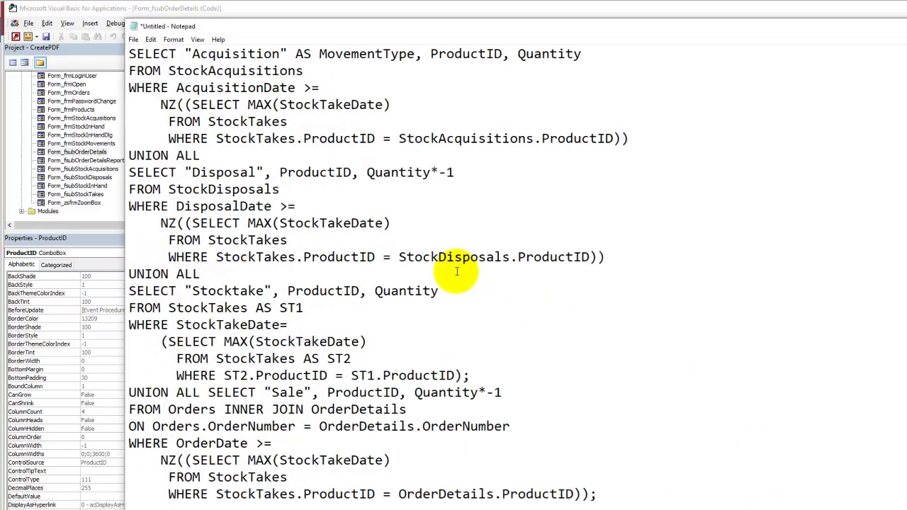
# Step: Paste ProductID_BeforeUpdate over the SQL, add a blank line after its comments, and cancel closing
pyautogui.hotkey('ctrl', 'a')
pyautogui.hotkey('ctrl', 'v')
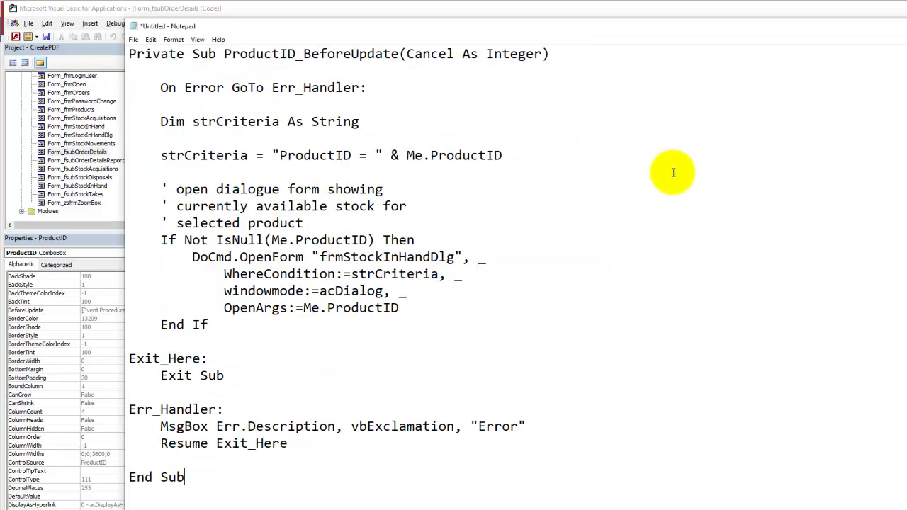
pyautogui.click(332, 223)
pyautogui.press('Return')
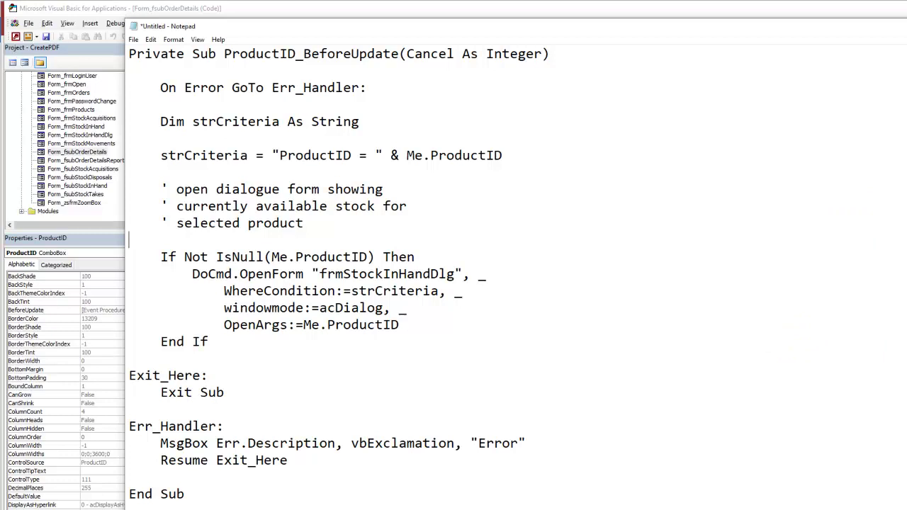
pyautogui.hotkey('alt', 'F4')
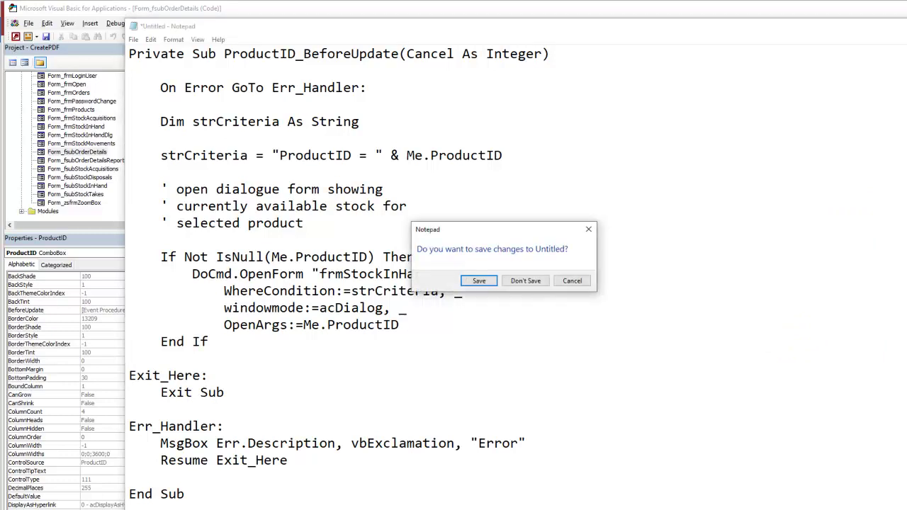
pyautogui.click(572, 281)
# Step: Switch frmOrders to Form View, close it choosing No to All, then open Stok Movements
pyautogui.hotkey('alt', 'Tab')
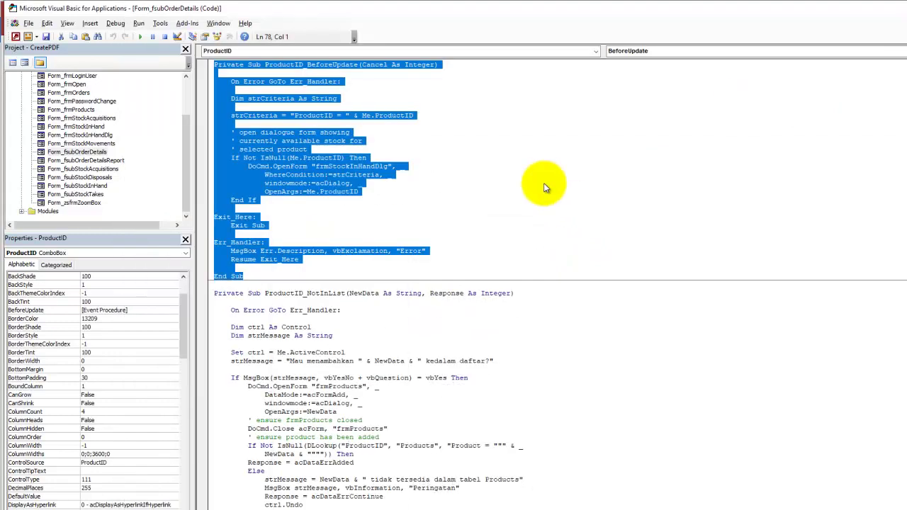
pyautogui.click(16, 36)
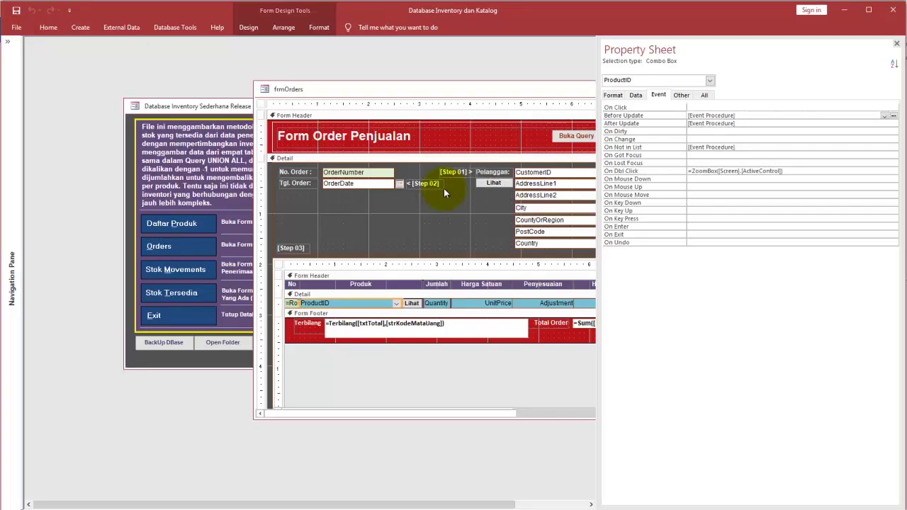
pyautogui.click(49, 27)
pyautogui.click(15, 50)
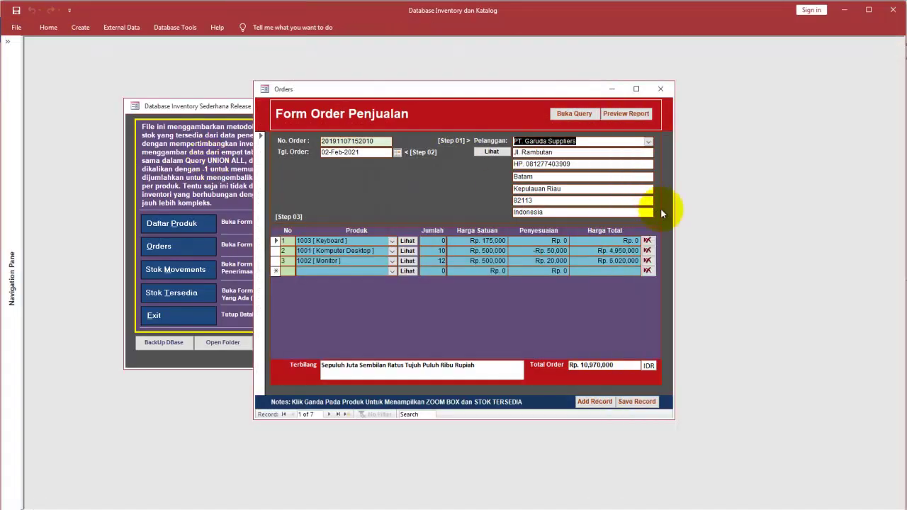
pyautogui.click(661, 88)
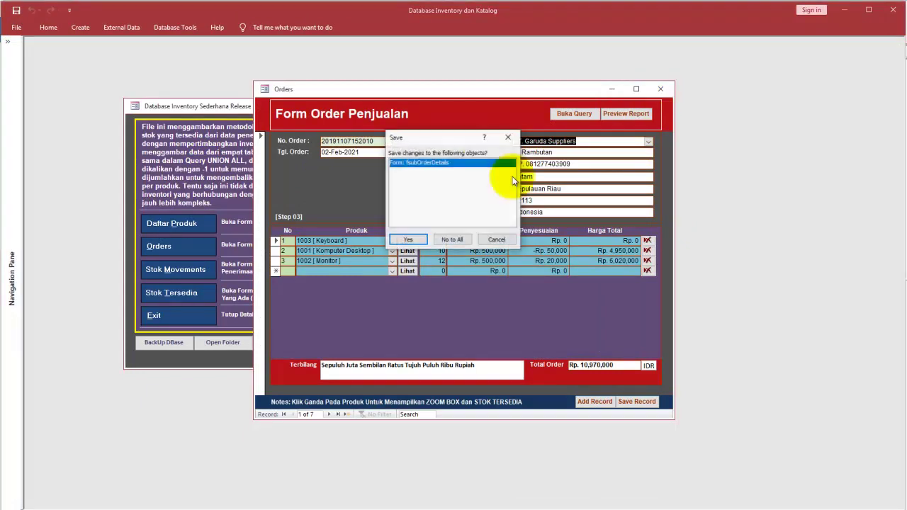
pyautogui.click(462, 239)
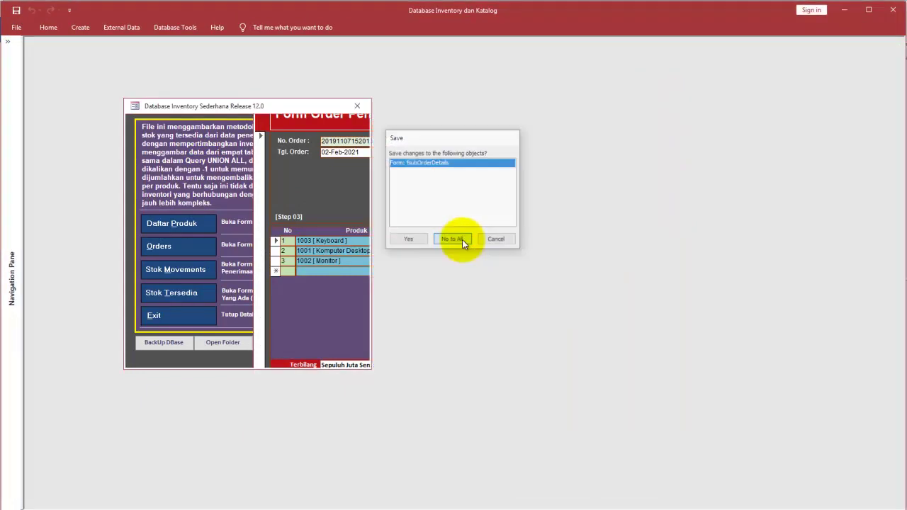
pyautogui.click(176, 270)
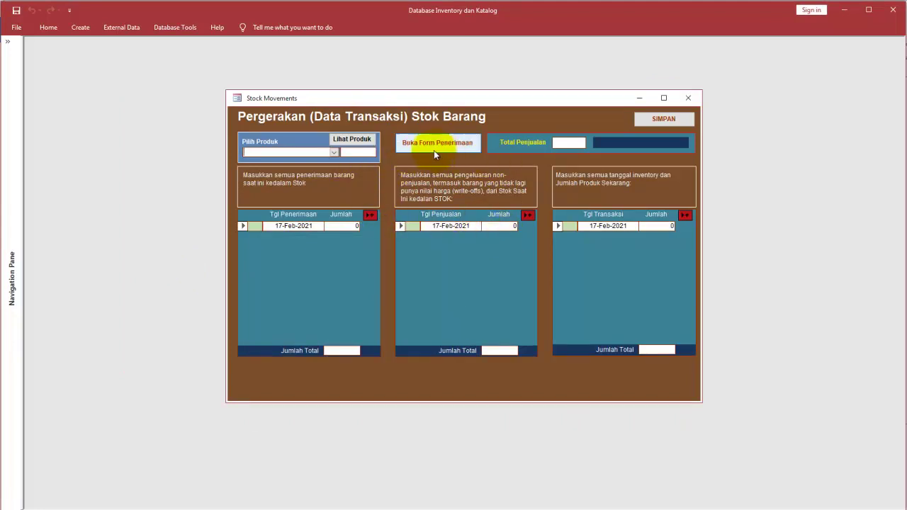
# Step: Show Casing [ 1006 ] (625 in stock) in Pilih Produk, then switch Stock Movements to Design view
pyautogui.click(333, 153)
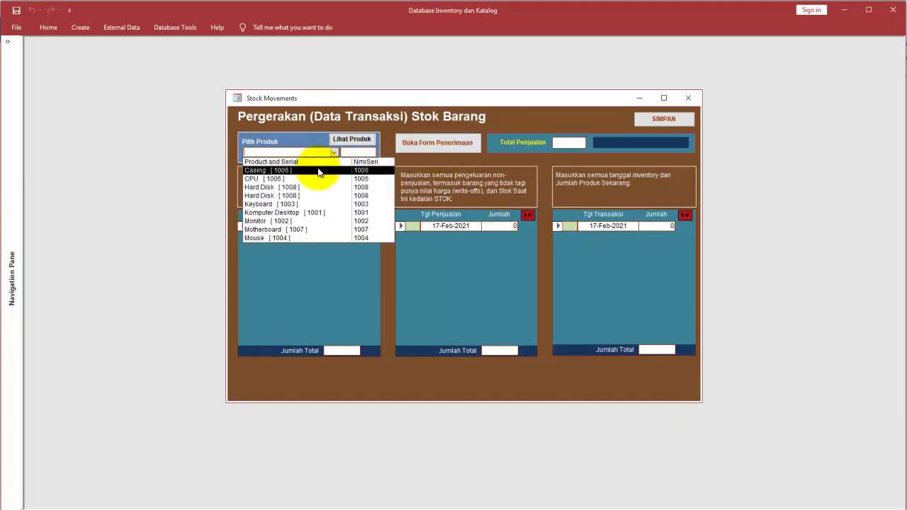
pyautogui.click(319, 171)
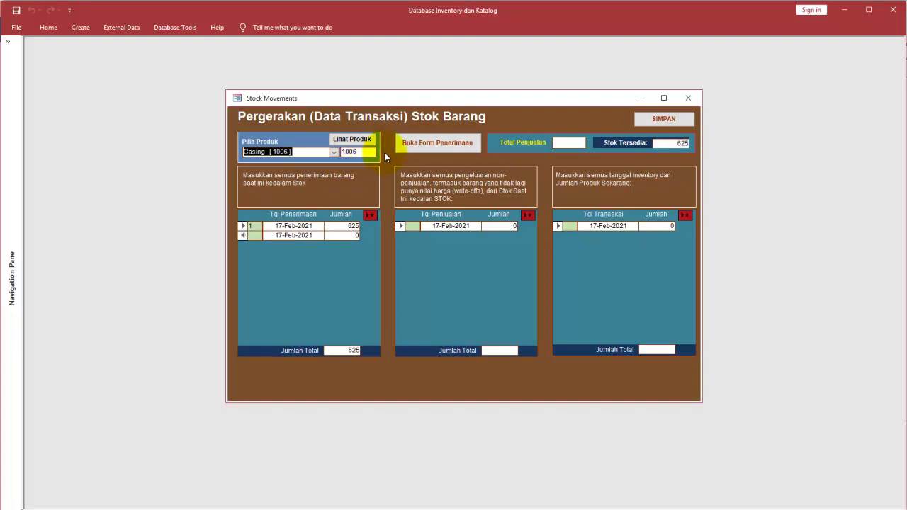
pyautogui.click(332, 152)
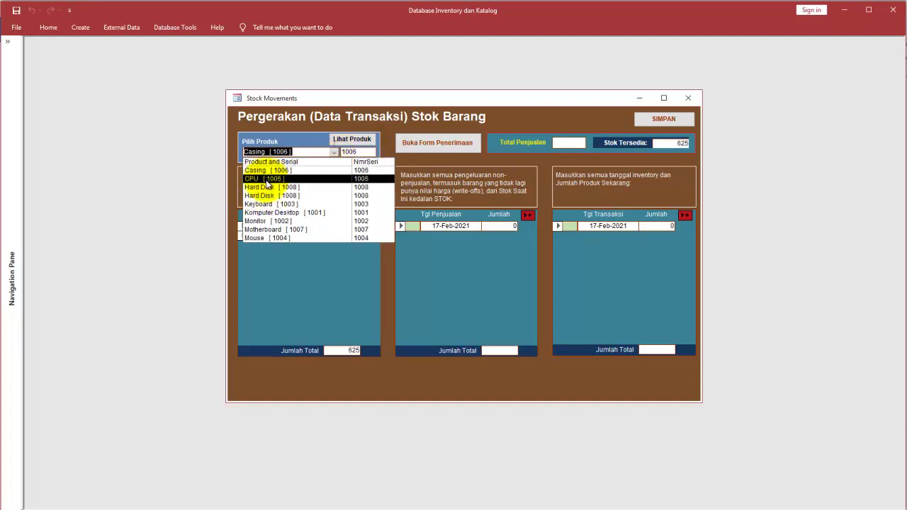
pyautogui.click(411, 155)
pyautogui.rightClick(411, 156)
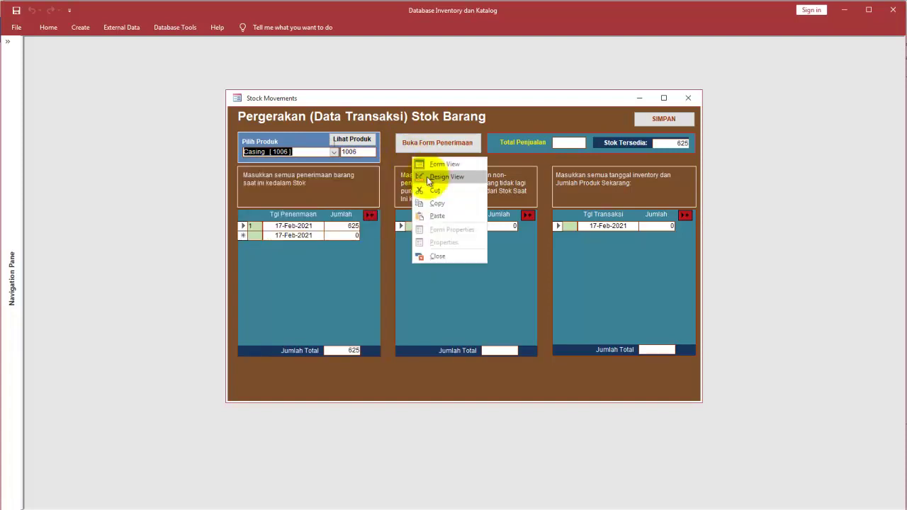
pyautogui.click(432, 178)
pyautogui.moveTo(312, 115); pyautogui.dragTo(213, 220)
# Step: Open cboProduct's Row Source builder and paste its Product and Serial expression into Notepad
pyautogui.doubleClick(289, 182)
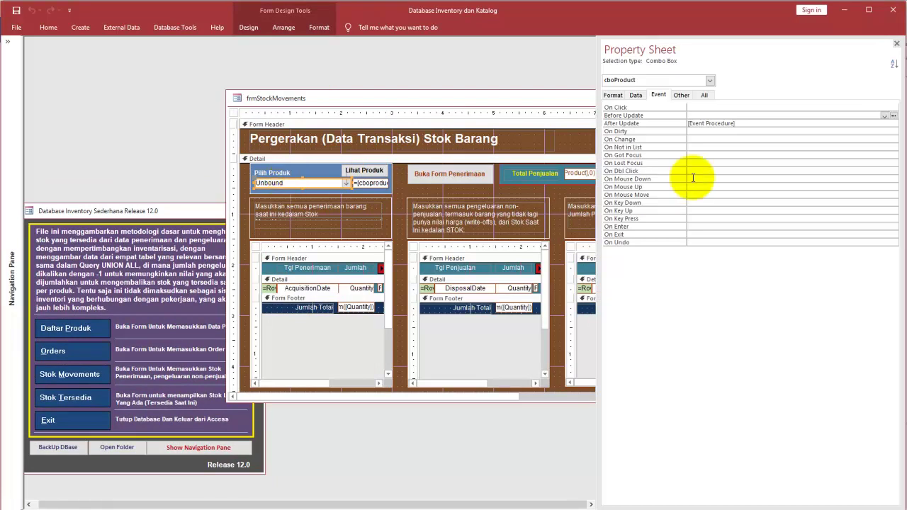
pyautogui.click(635, 94)
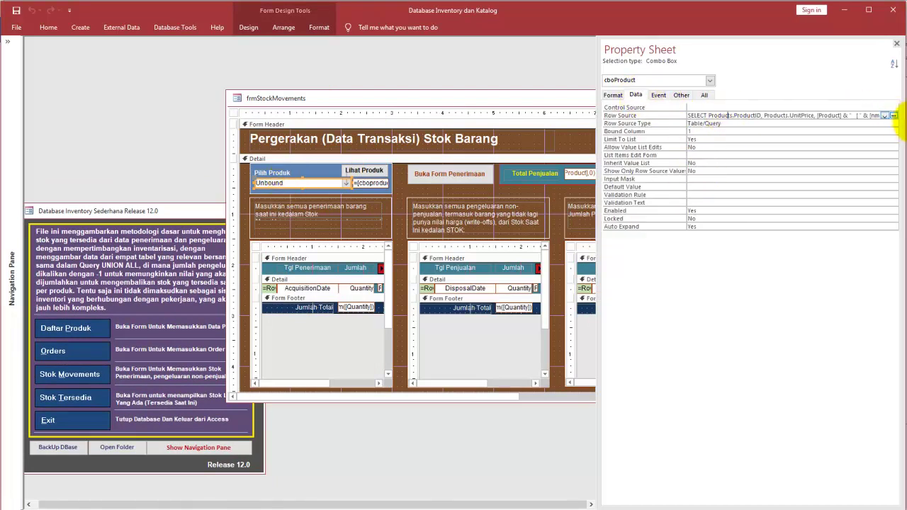
pyautogui.click(894, 116)
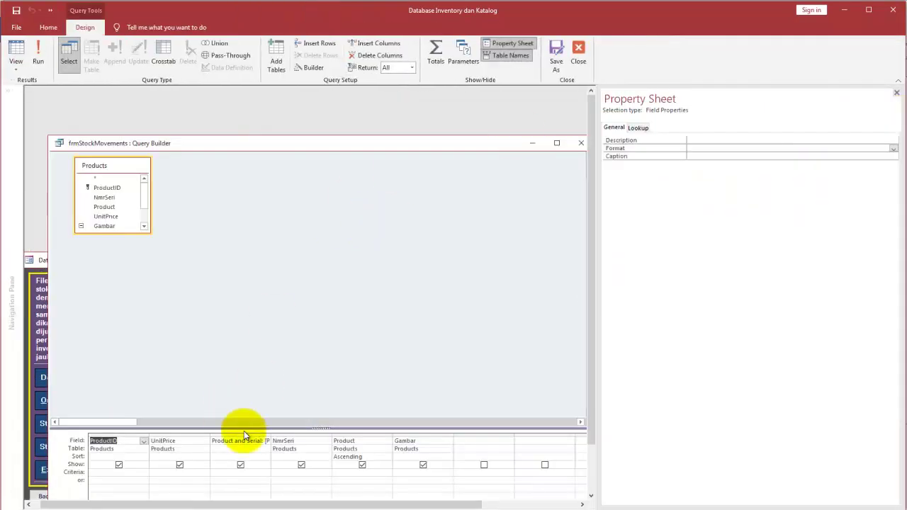
pyautogui.doubleClick(272, 434)
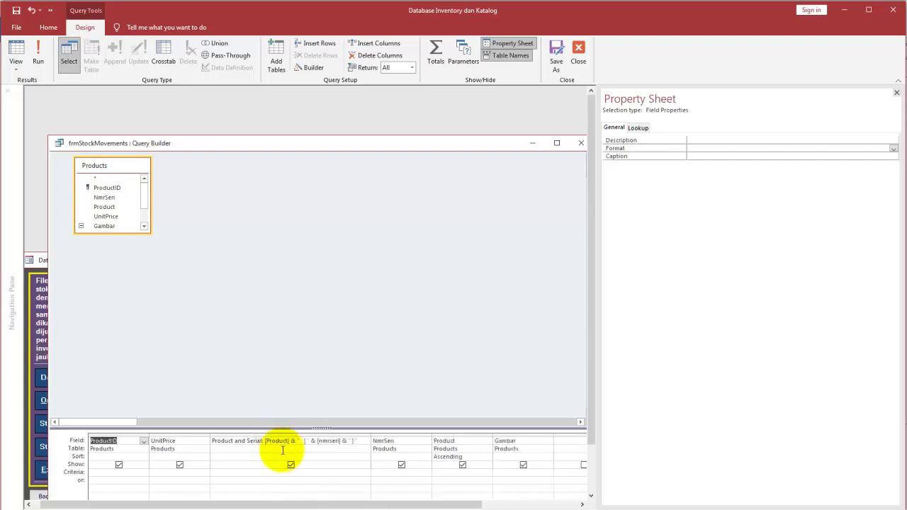
pyautogui.click(366, 441)
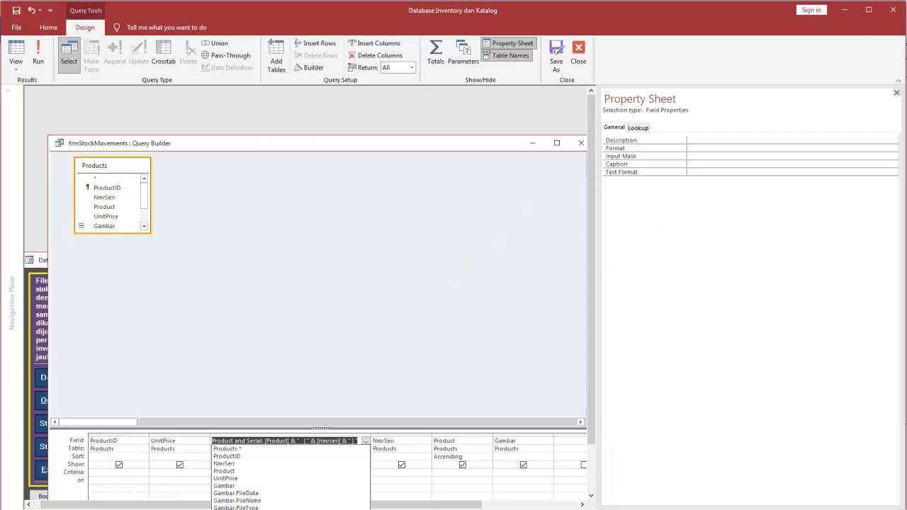
pyautogui.hotkey('alt', 'Tab')
pyautogui.hotkey('ctrl', 'a')
pyautogui.hotkey('ctrl', 'v')
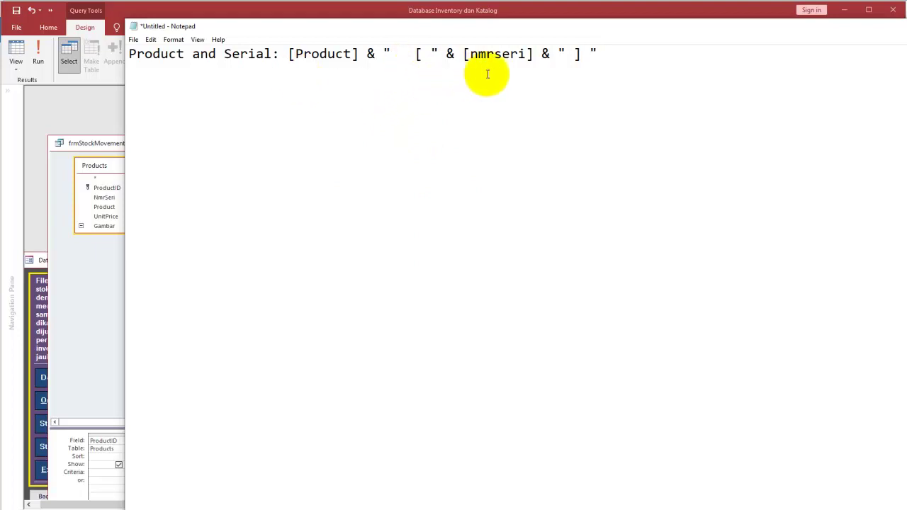
# Step: Check the end of the Product and Serial expression in Notepad, then return to Access
pyautogui.click(625, 85)
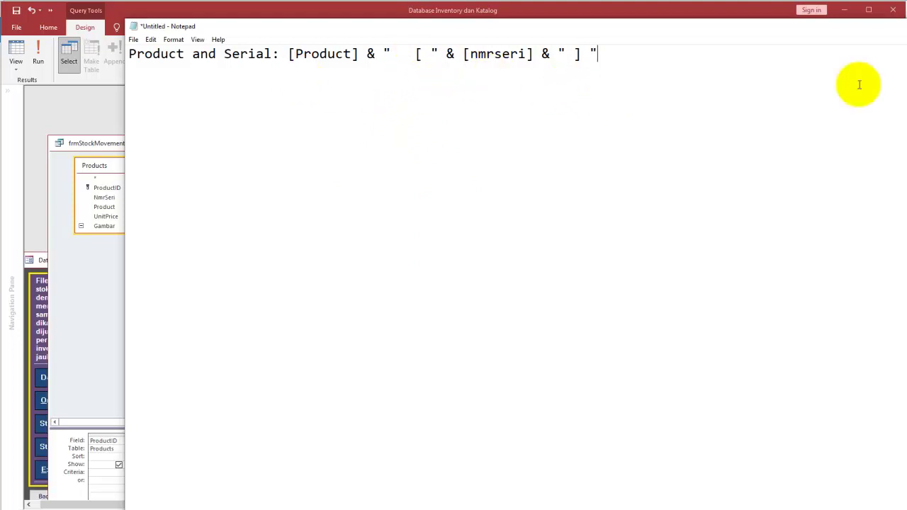
pyautogui.click(521, 509)
pyautogui.moveTo(288, 77)
pyautogui.mouseDown()
pyautogui.moveTo(602, 75)
pyautogui.moveTo(621, 47)
pyautogui.moveTo(395, 24)
pyautogui.moveTo(263, 57)
pyautogui.mouseUp()
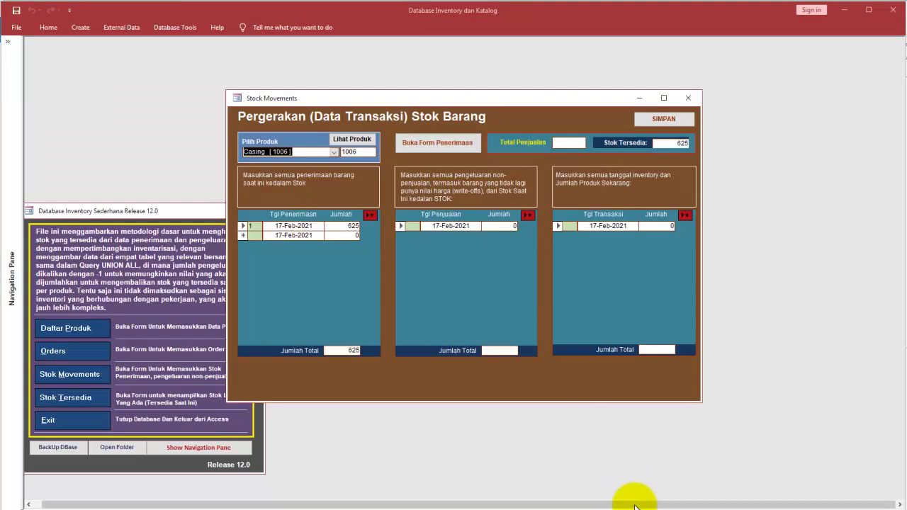
# Step: Open Form Penerimaan Barang, view the Komputer Desktop catalog picture, then close both windows
pyautogui.click(330, 153)
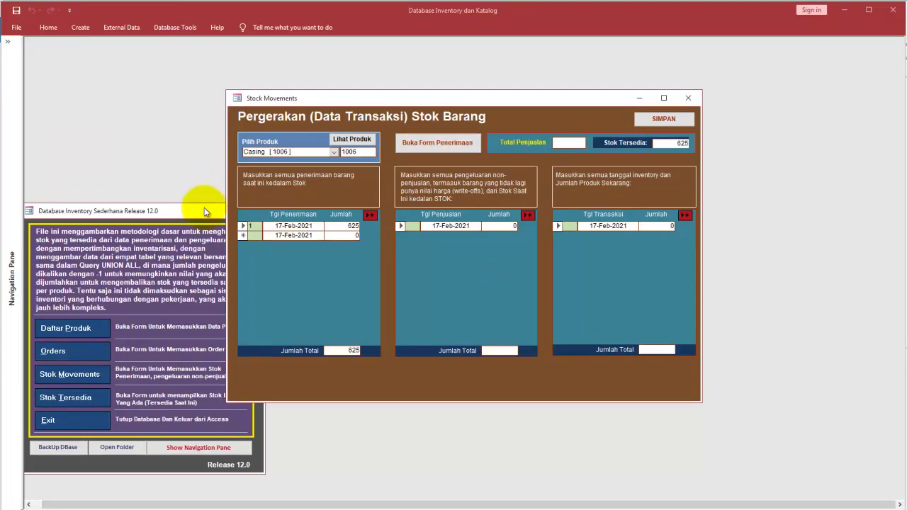
pyautogui.moveTo(206, 211); pyautogui.dragTo(219, 203)
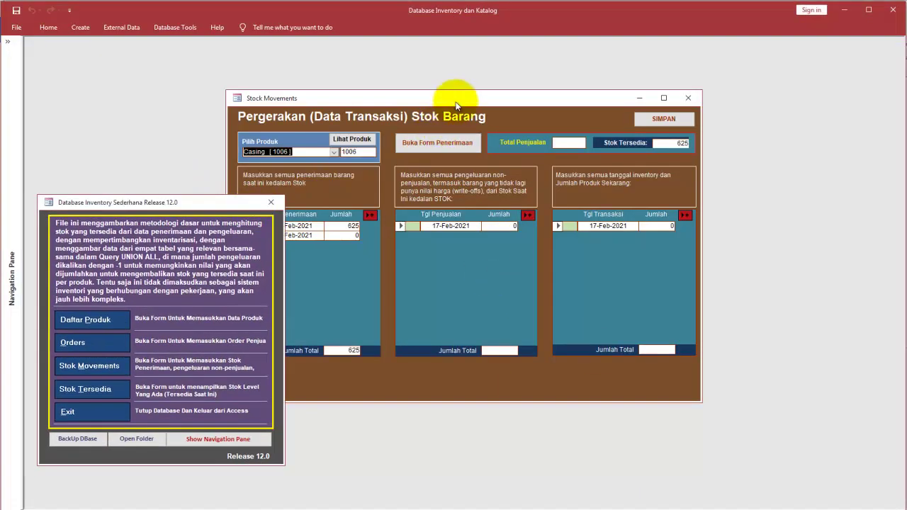
pyautogui.moveTo(457, 103); pyautogui.dragTo(533, 89)
pyautogui.click(521, 129)
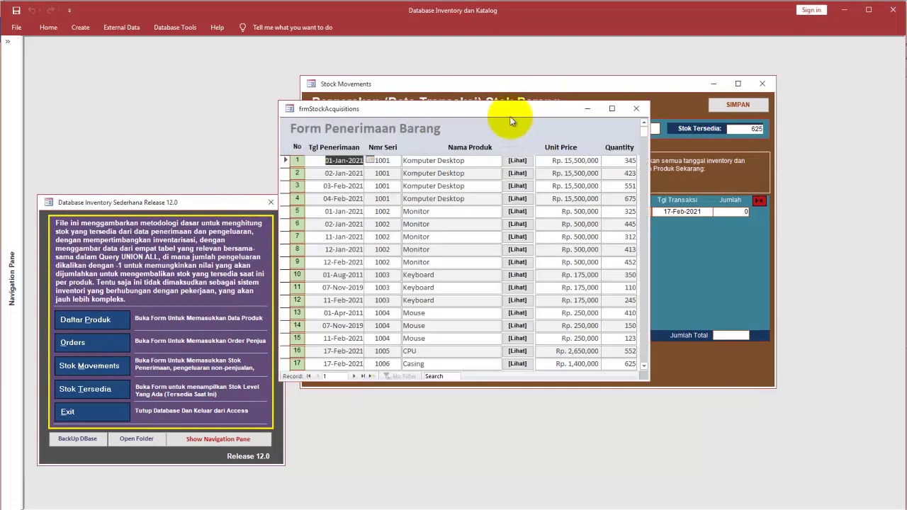
pyautogui.click(528, 159)
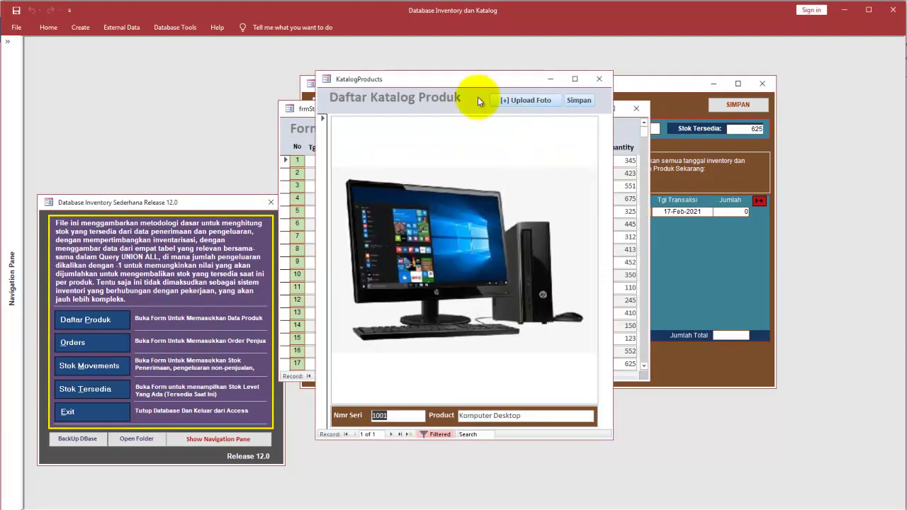
pyautogui.click(601, 81)
pyautogui.click(636, 108)
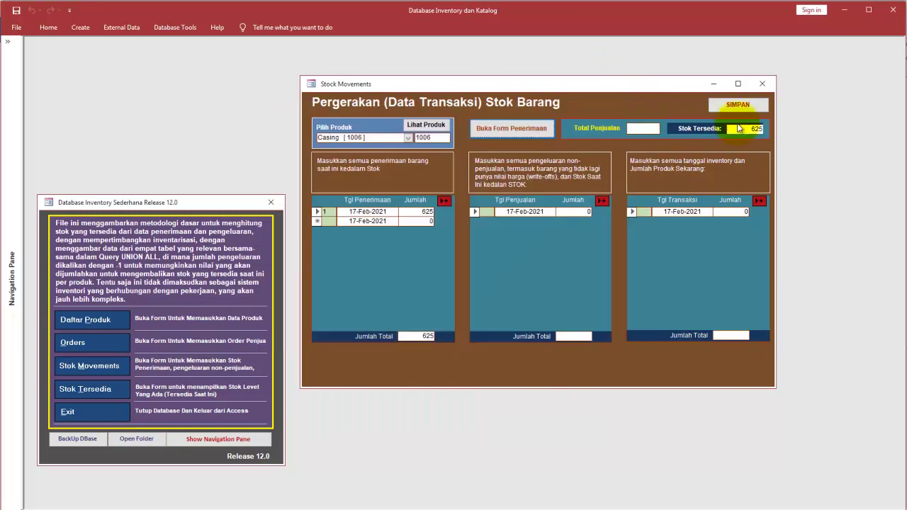
pyautogui.rightClick(669, 101)
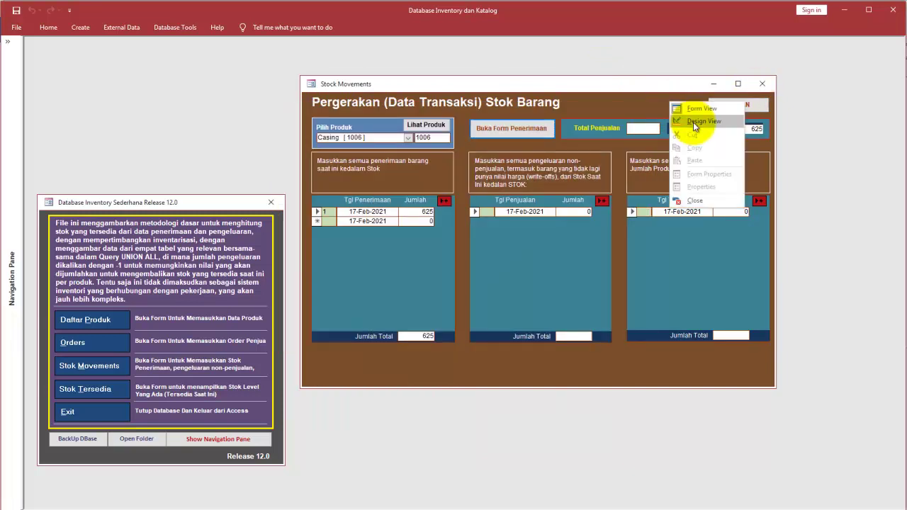
# Step: Put the Stock Movements form in Design View and select the small subform beside Total Penjualan
pyautogui.click(693, 122)
pyautogui.moveTo(570, 82); pyautogui.dragTo(355, 84)
pyautogui.click(494, 153)
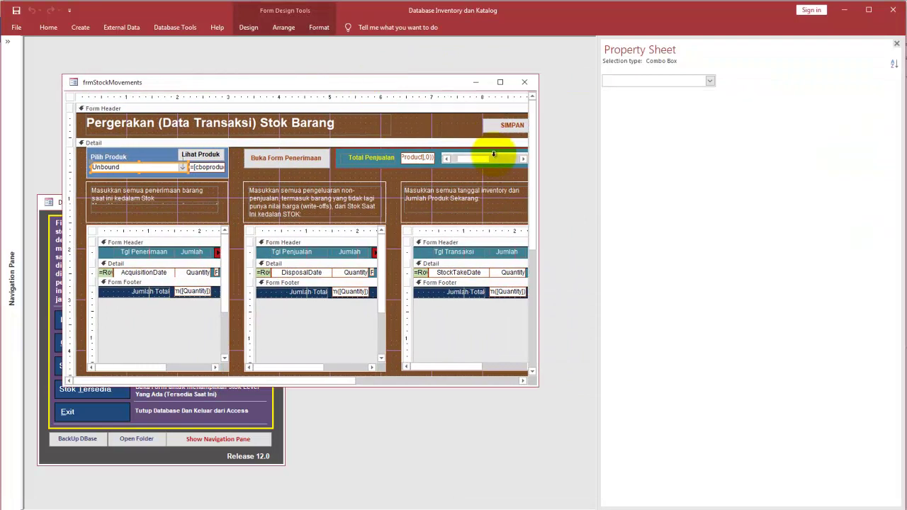
pyautogui.rightClick(465, 147)
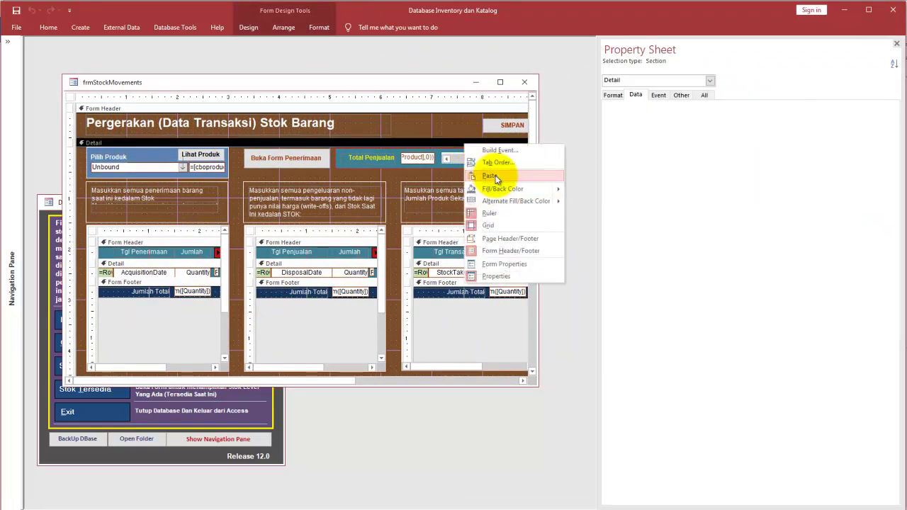
pyautogui.click(445, 152)
pyautogui.click(446, 157)
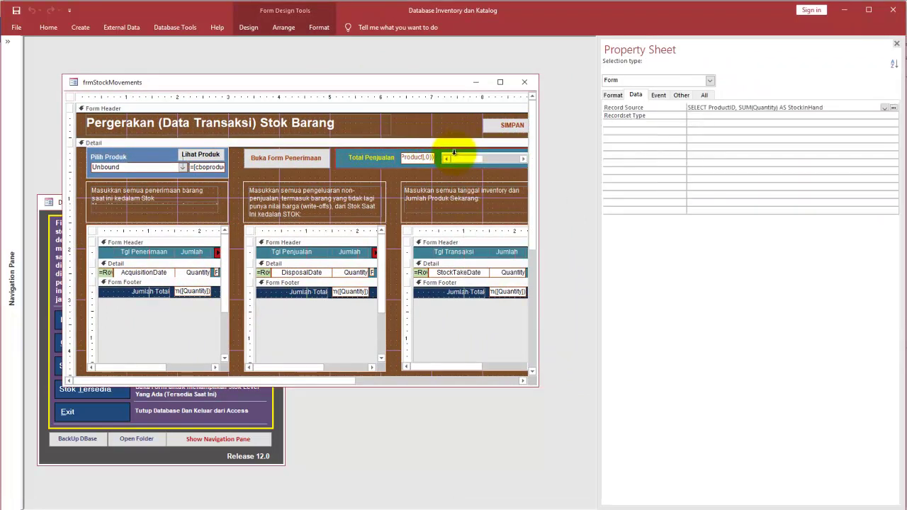
pyautogui.click(508, 155)
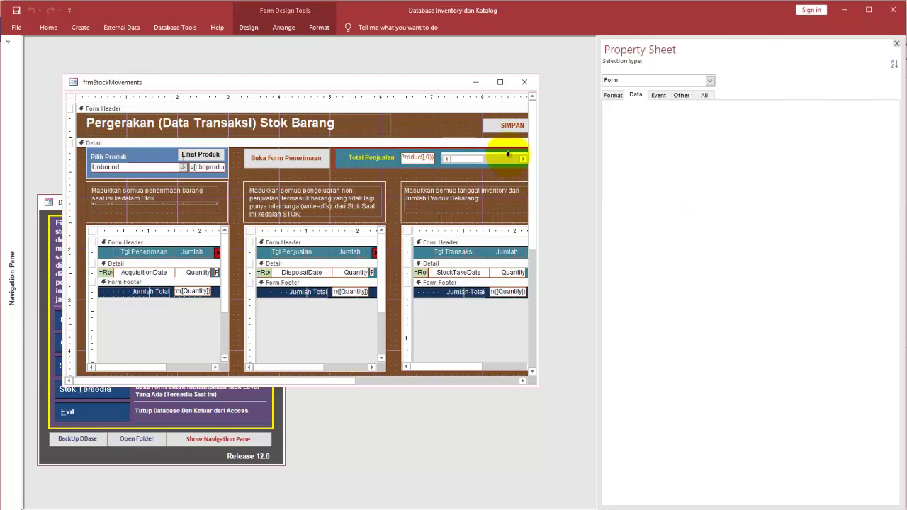
pyautogui.click(458, 170)
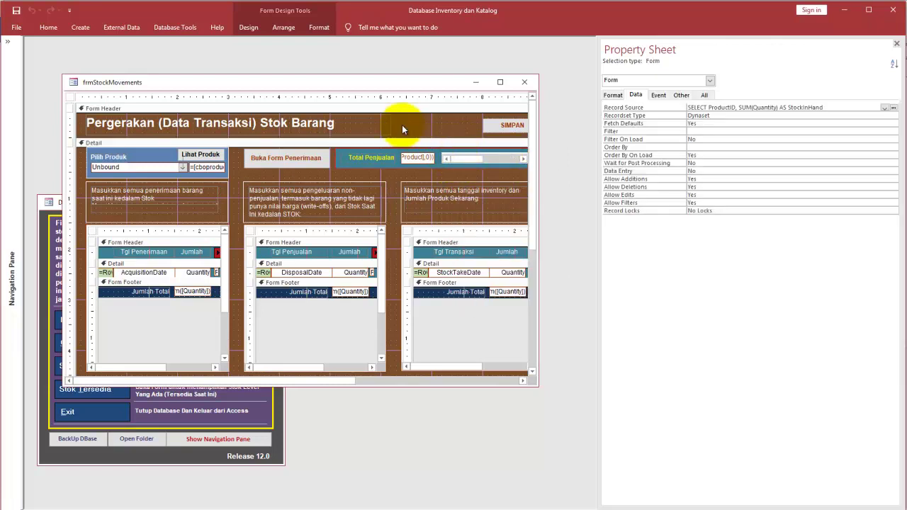
pyautogui.click(450, 136)
# Step: Drag the Stok Tersedia subform's bottom edge down to make it taller
pyautogui.click(463, 155)
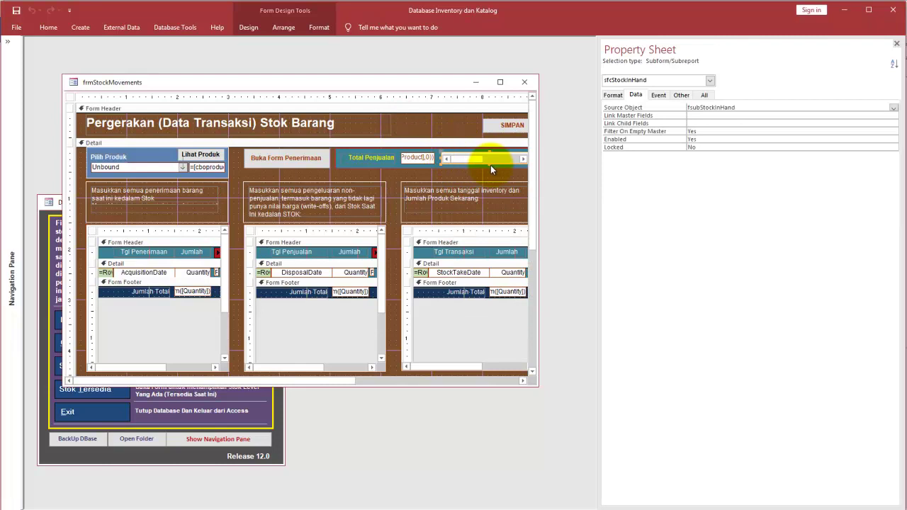
pyautogui.moveTo(490, 165); pyautogui.dragTo(489, 211)
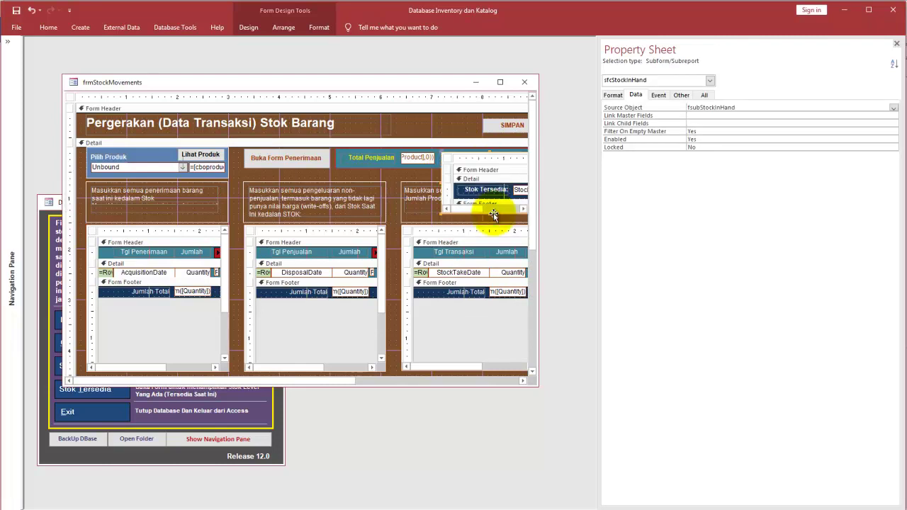
pyautogui.moveTo(351, 383); pyautogui.dragTo(442, 381)
pyautogui.moveTo(386, 212); pyautogui.dragTo(406, 211)
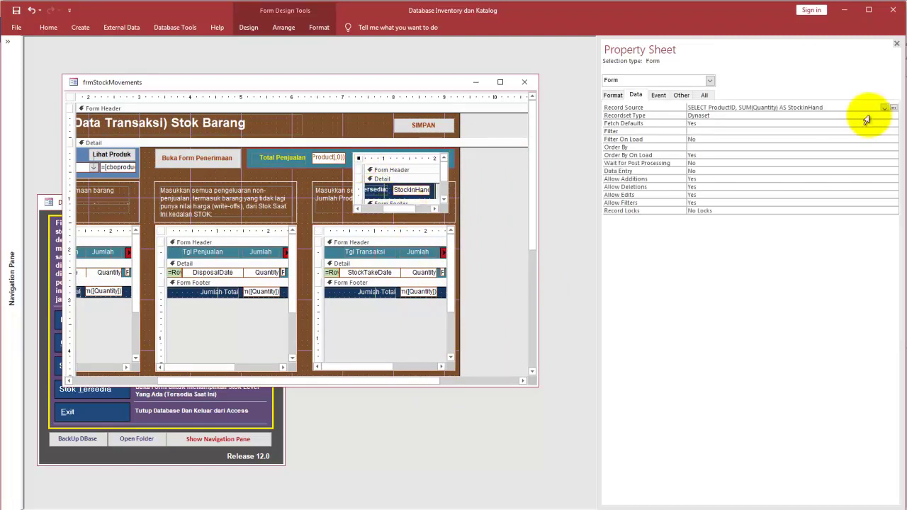
# Step: Copy the subform's StockInHand Record Source query into Notepad, replacing its existing text
pyautogui.moveTo(849, 105); pyautogui.dragTo(658, 100)
pyautogui.hotkey('ctrl', 'c')
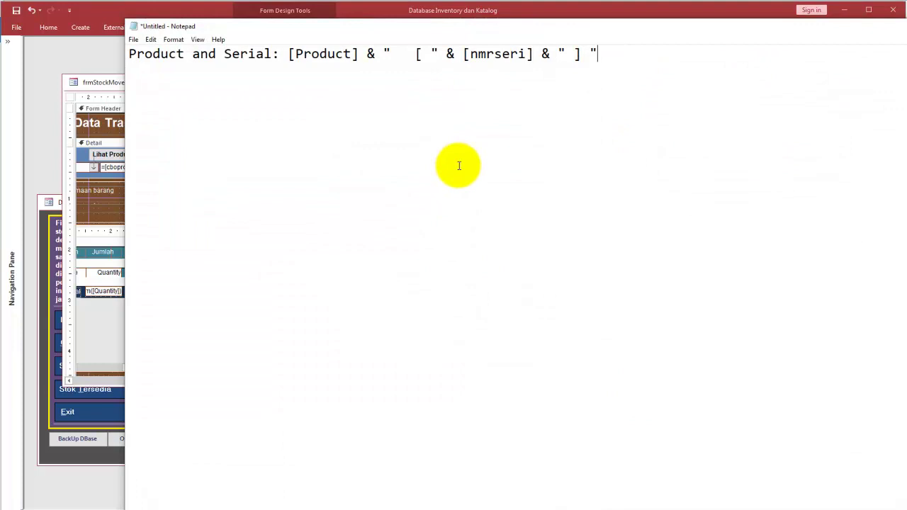
pyautogui.hotkey('ctrl', 'a')
pyautogui.hotkey('ctrl', 'v')
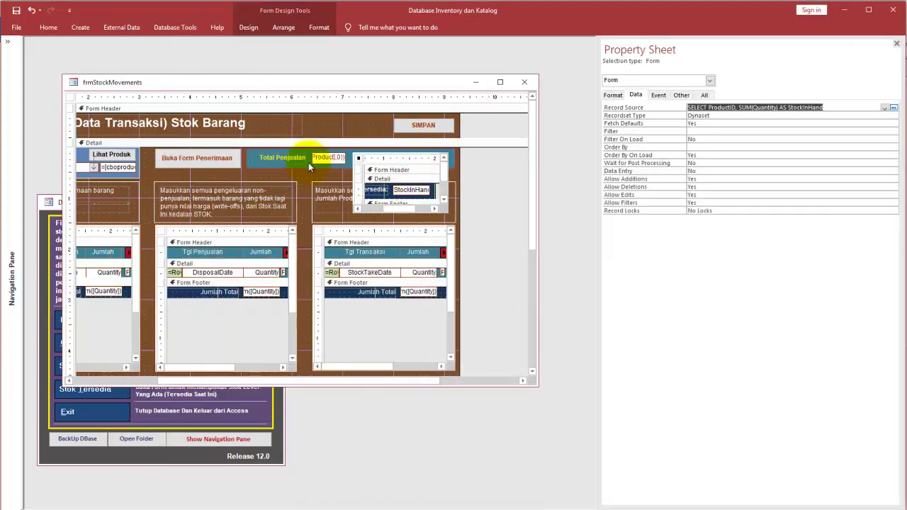
# Step: Switch the form to Form View and back to Design View, then close the form
pyautogui.click(44, 29)
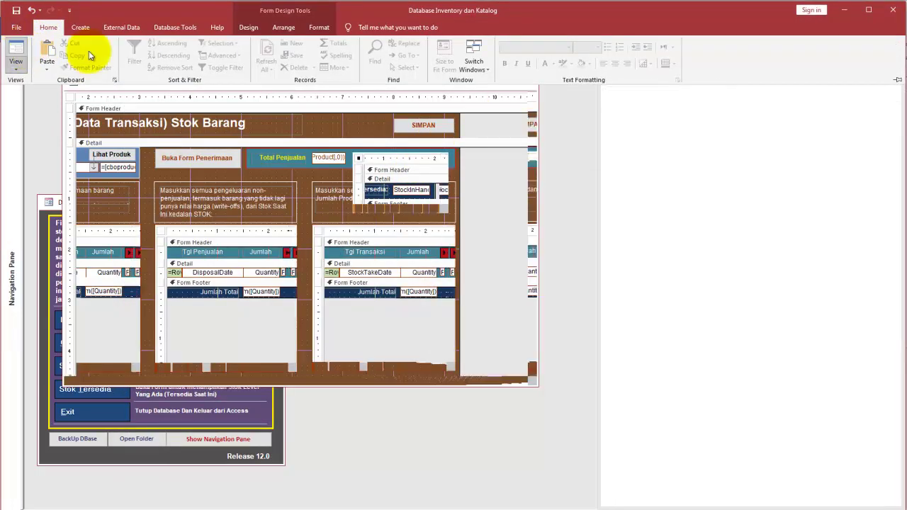
pyautogui.click(20, 47)
pyautogui.rightClick(452, 107)
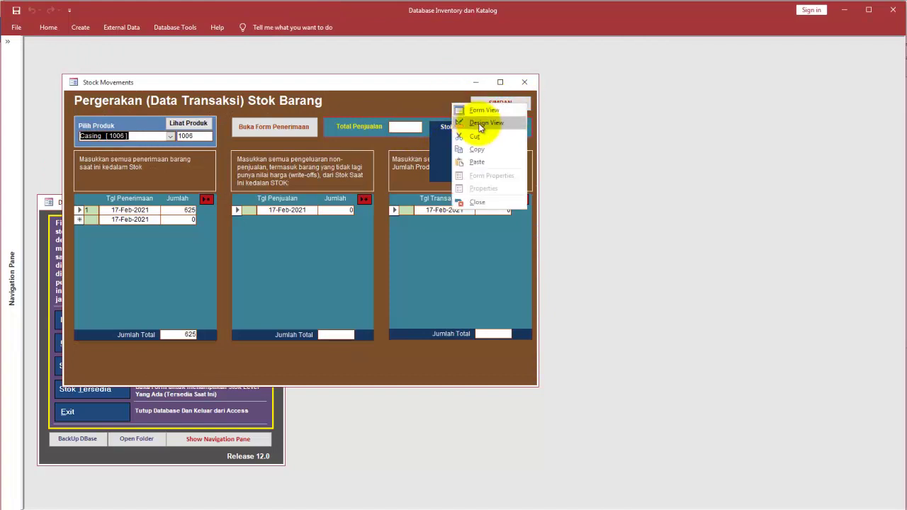
pyautogui.click(485, 124)
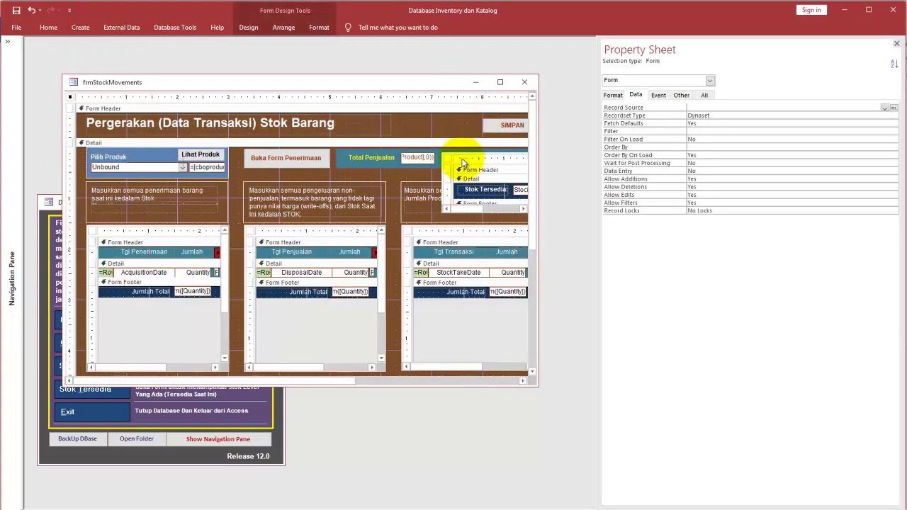
pyautogui.click(462, 152)
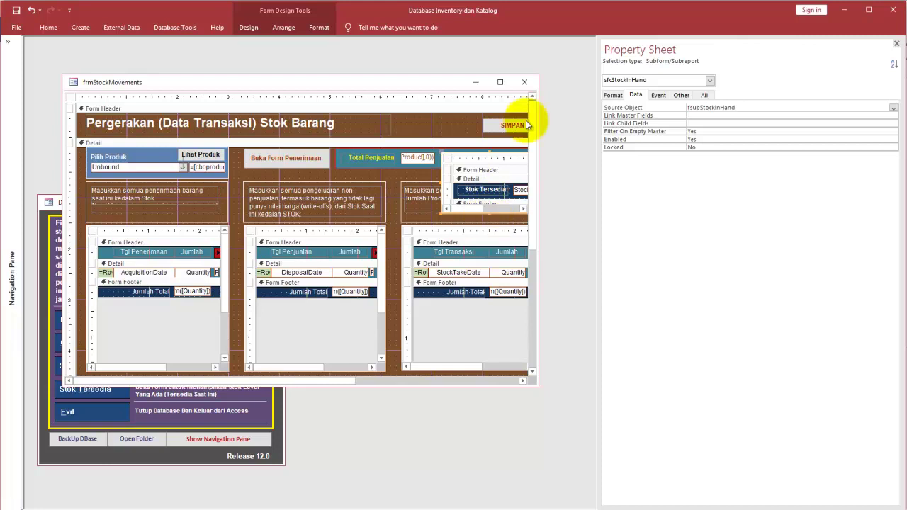
pyautogui.click(524, 83)
# Step: Answer the save prompt, centre the main menu, and briefly open the current stock form
pyautogui.click(518, 306)
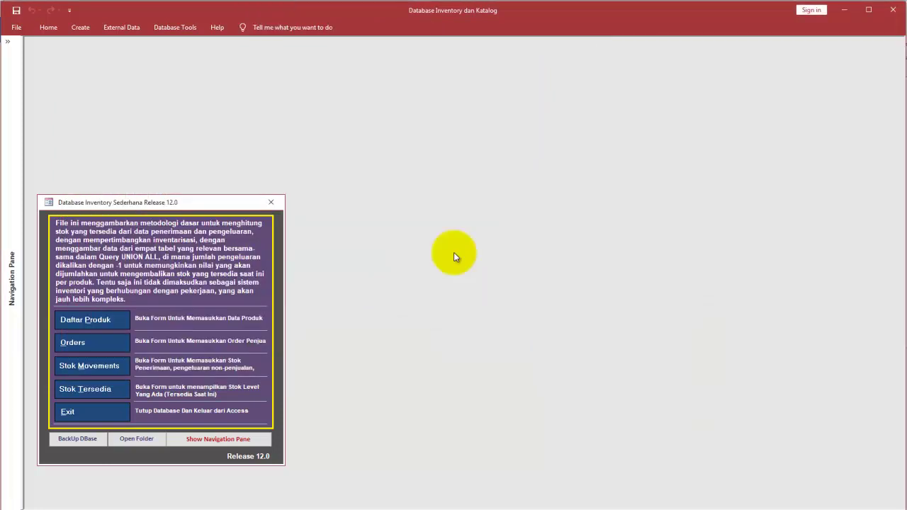
pyautogui.moveTo(248, 203); pyautogui.dragTo(487, 118)
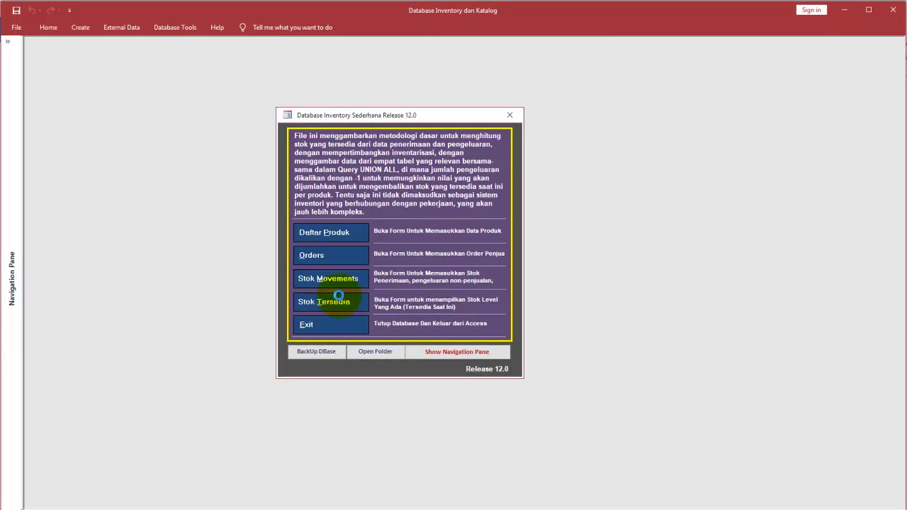
pyautogui.click(339, 296)
pyautogui.click(698, 118)
# Step: View Stock Movements for Casing [1006], then Komputer Desktop [1001], and close the form
pyautogui.click(344, 280)
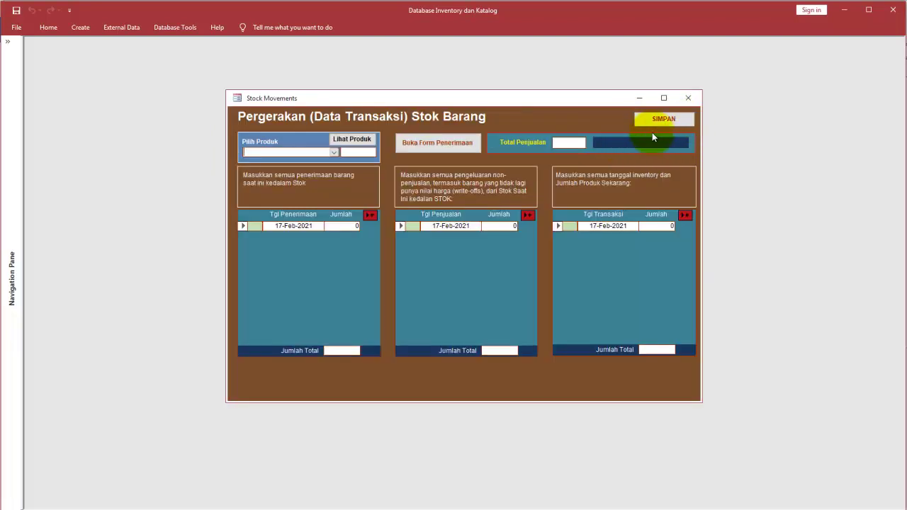
pyautogui.click(334, 153)
pyautogui.click(336, 170)
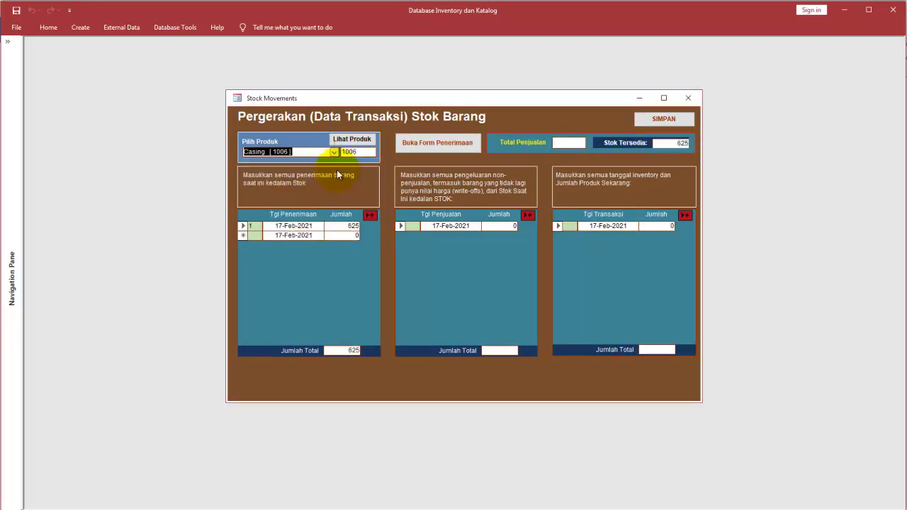
pyautogui.click(335, 153)
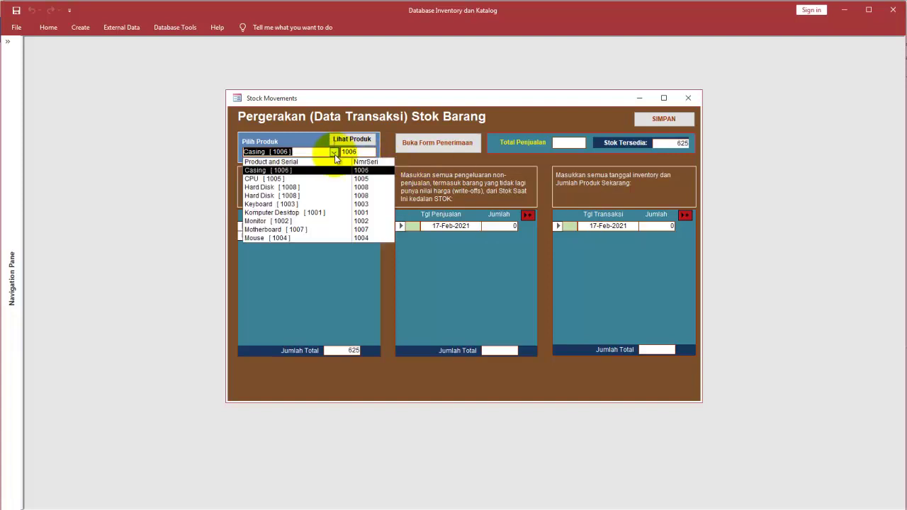
pyautogui.click(326, 215)
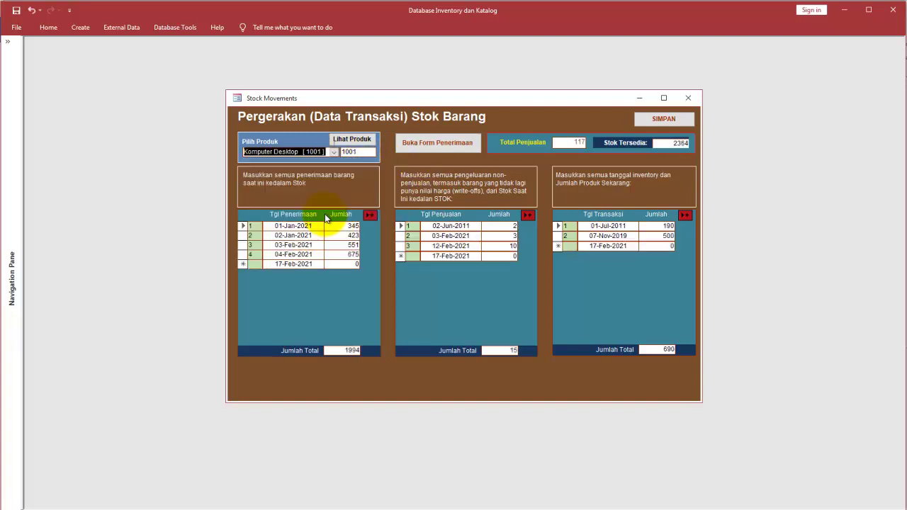
pyautogui.click(689, 99)
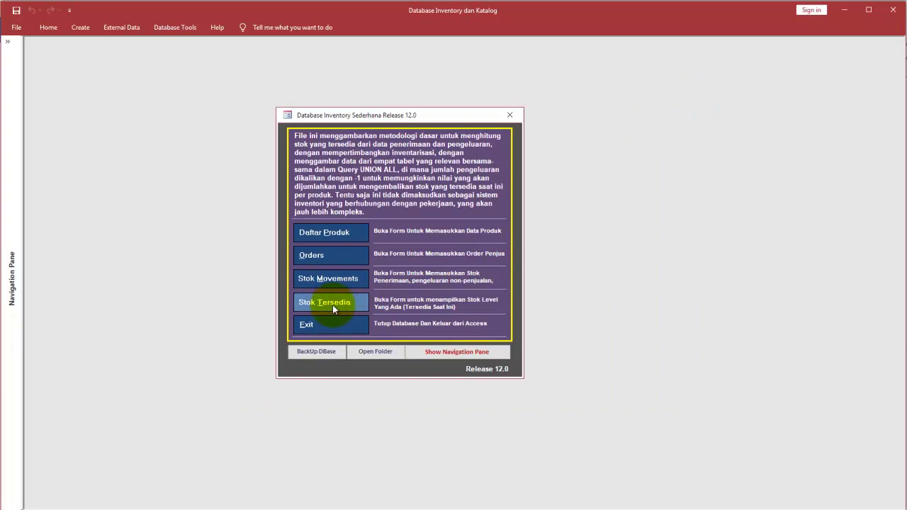
# Step: Open the Available Stock form in Design View
pyautogui.click(332, 304)
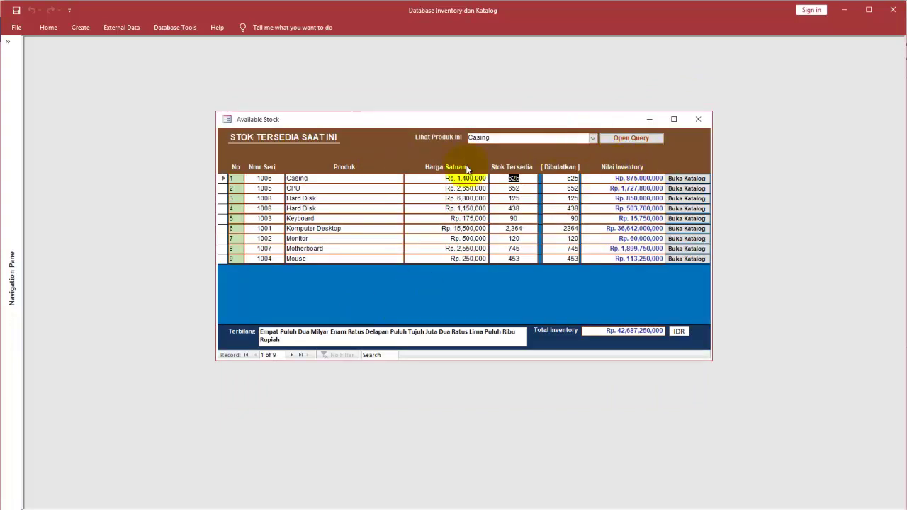
pyautogui.rightClick(401, 148)
pyautogui.click(426, 168)
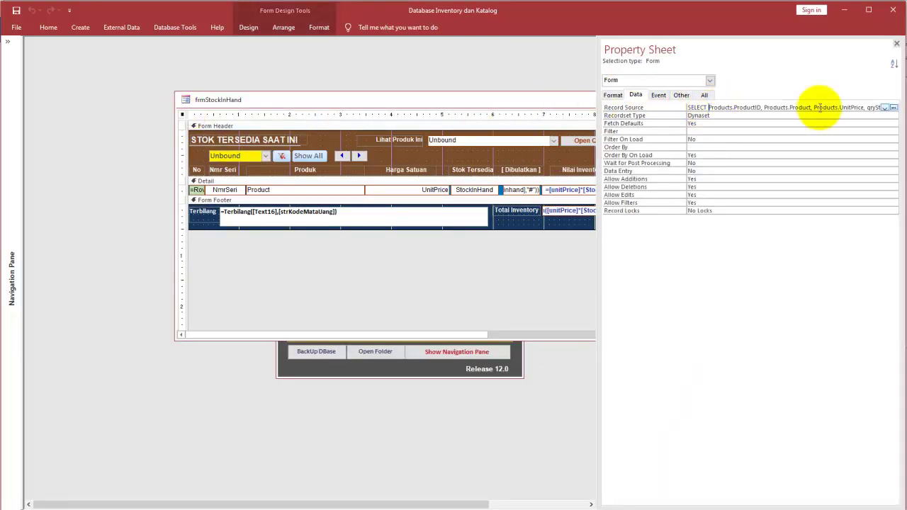
# Step: Open the form's Record Source in the Query Builder, switch to SQL View, and select the statement
pyautogui.click(893, 107)
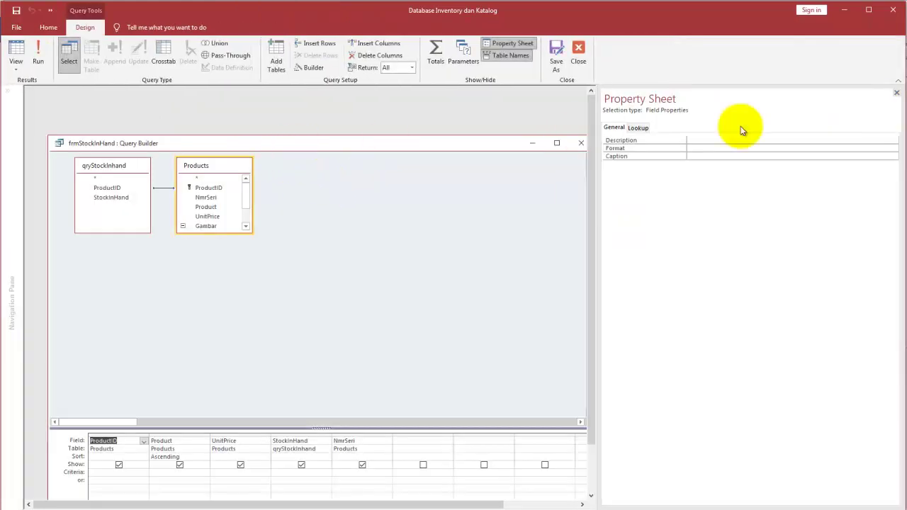
pyautogui.moveTo(449, 135); pyautogui.dragTo(437, 107)
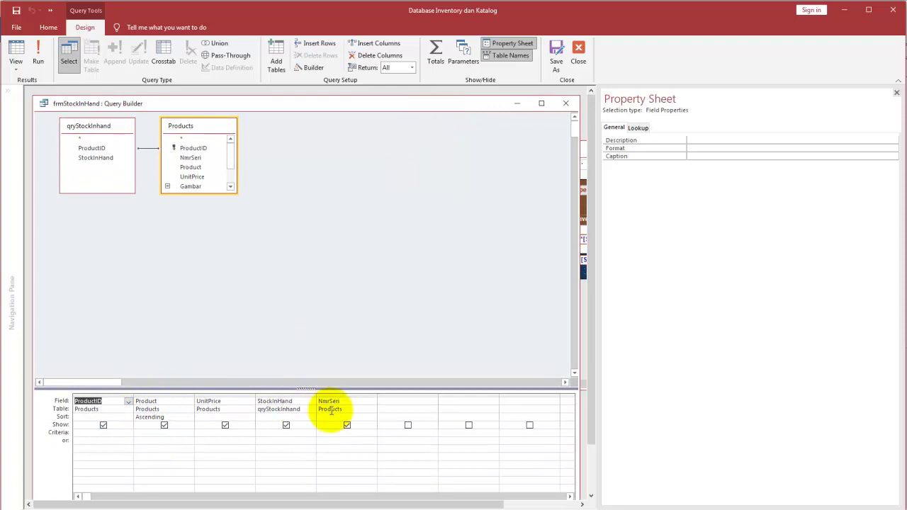
pyautogui.click(16, 62)
pyautogui.click(43, 110)
pyautogui.moveTo(163, 163); pyautogui.dragTo(24, 112)
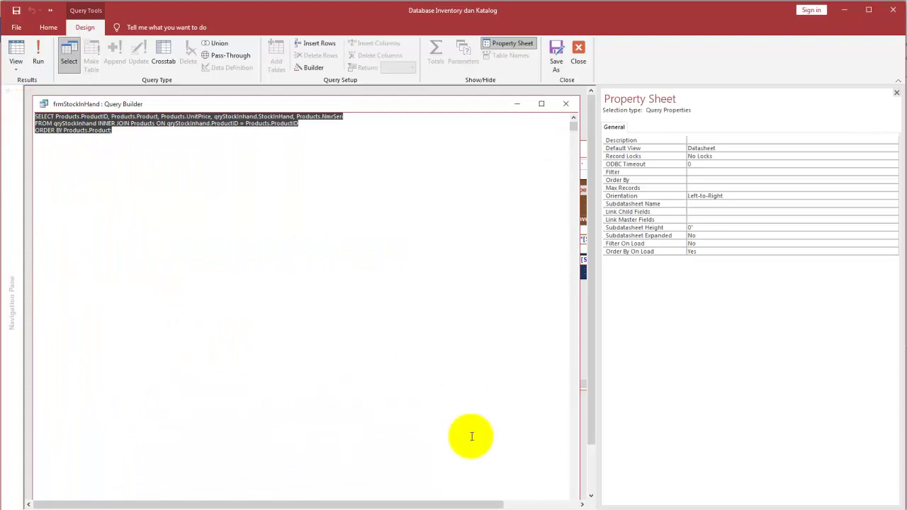
# Step: Paste the Access SQL into Notepad and put Products.NmrSeri on its own line
pyautogui.hotkey('alt', 'Tab')
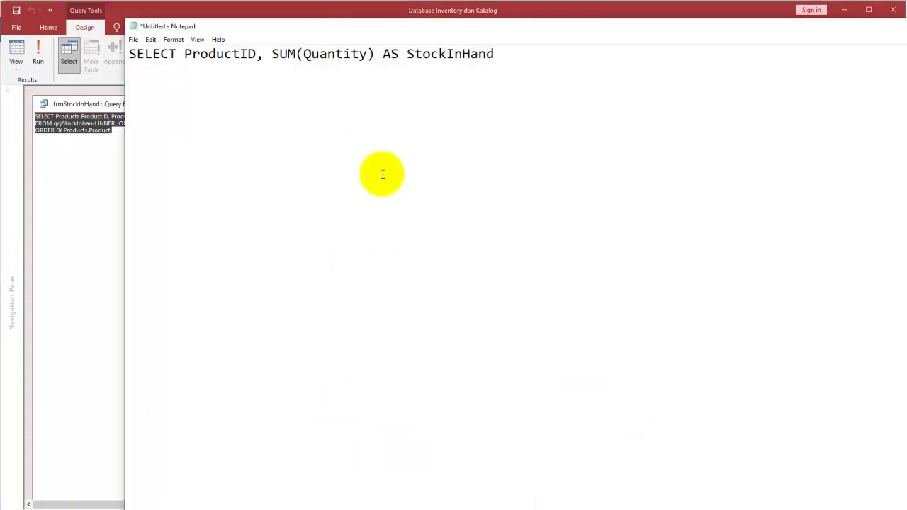
pyautogui.hotkey('ctrl', 'a')
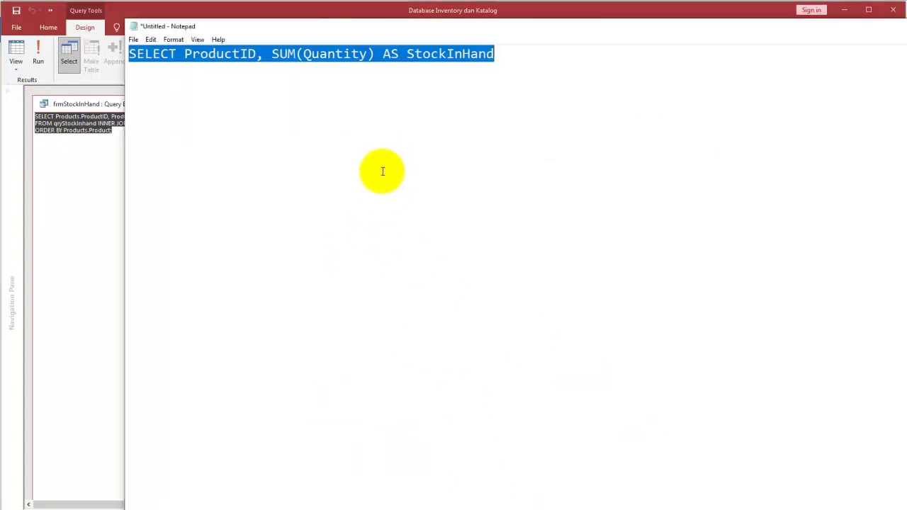
pyautogui.hotkey('ctrl', 'v')
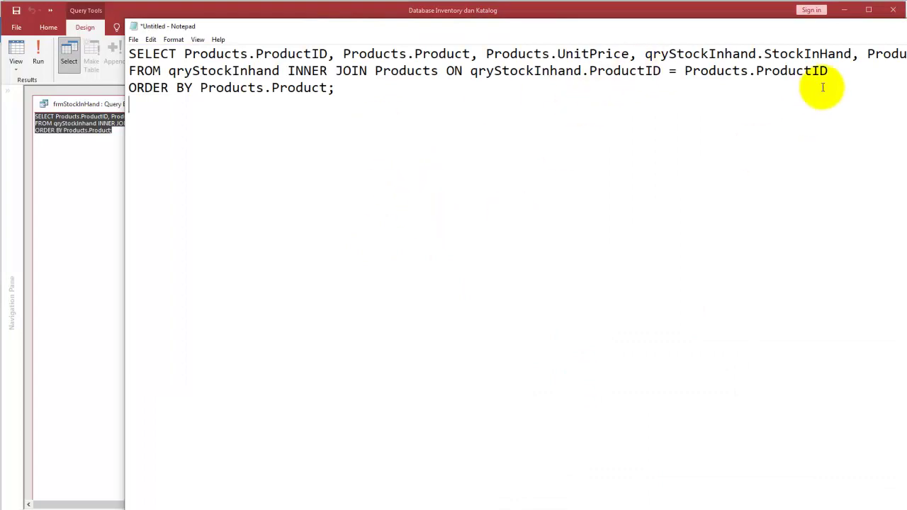
pyautogui.click(867, 54)
pyautogui.press('Return')
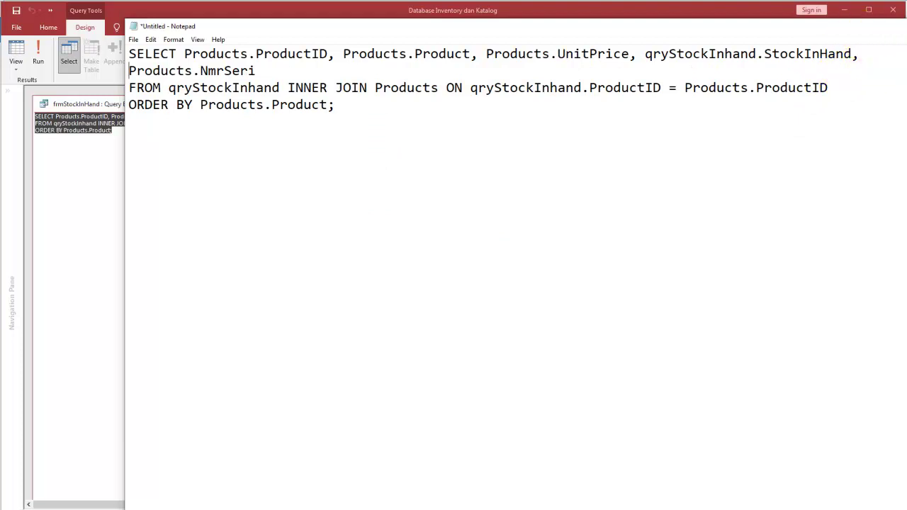
# Step: Cancel closing Notepad to keep the text unsaved, and return to Access
pyautogui.click(894, 28)
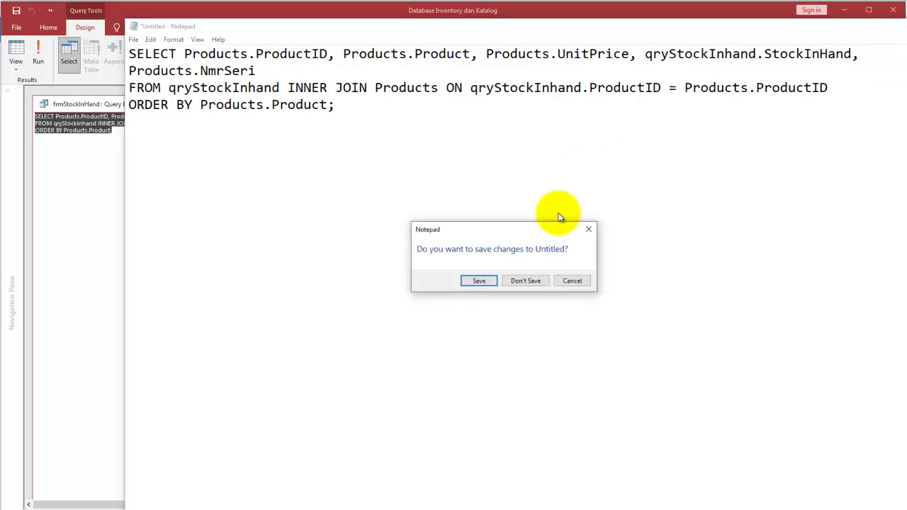
pyautogui.click(572, 279)
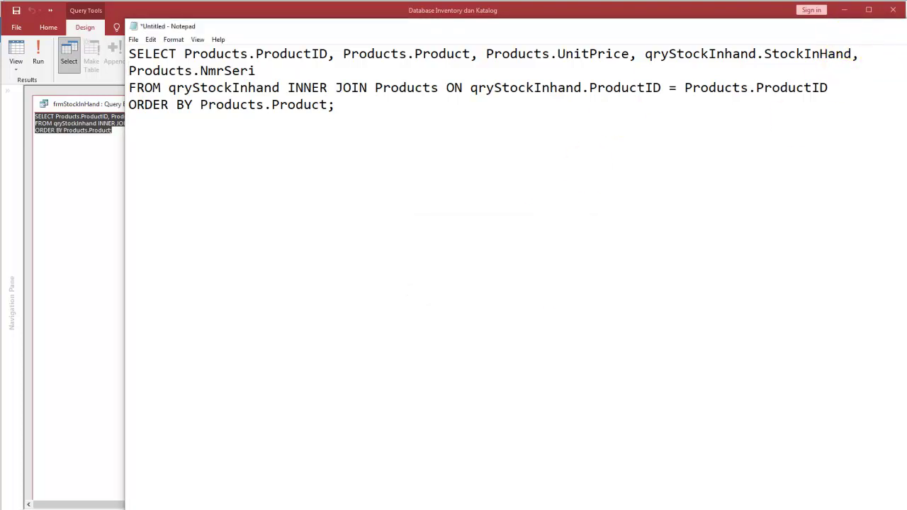
pyautogui.click(71, 38)
# Step: Show the record-source query as a datasheet, select ProductID, then close the Query Builder
pyautogui.click(16, 50)
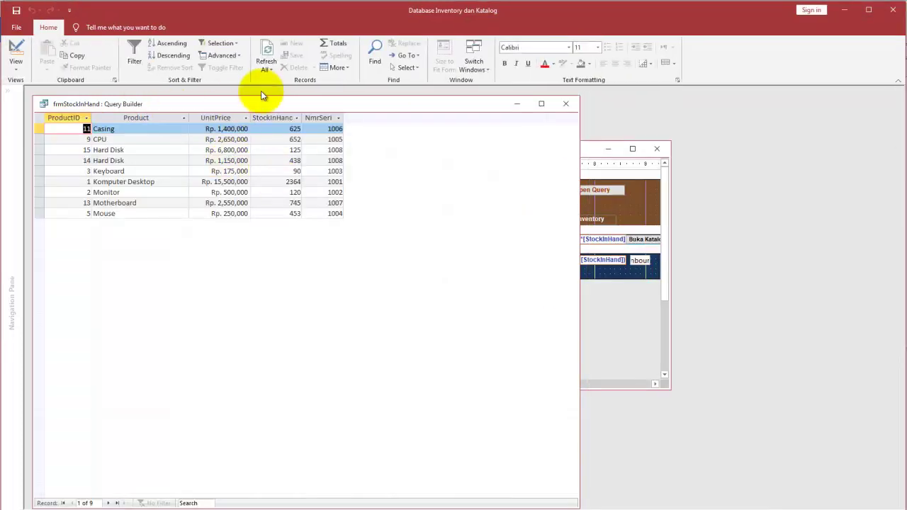
pyautogui.click(65, 118)
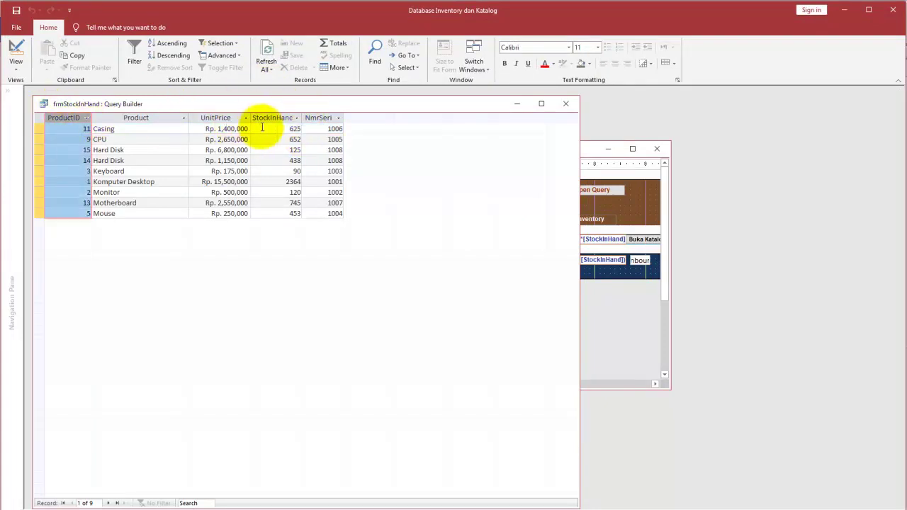
pyautogui.click(567, 108)
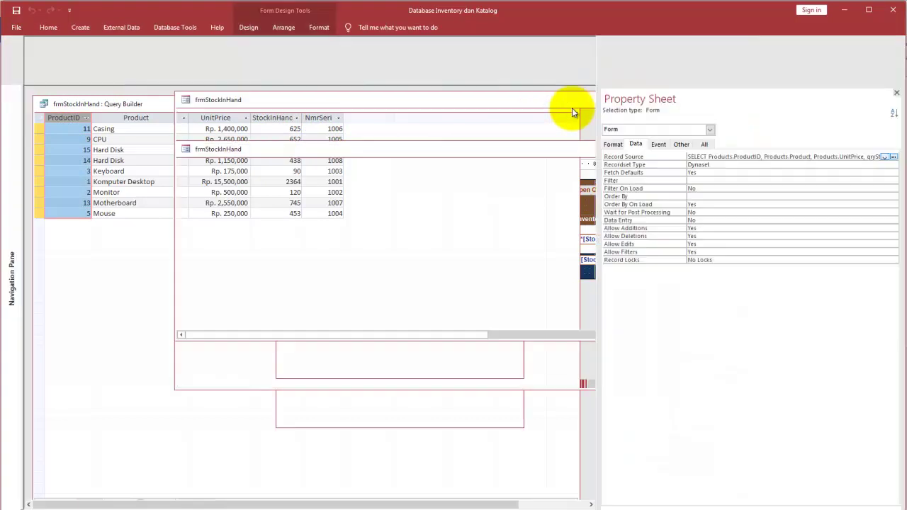
# Step: Switch frmStockInHand to Form View, close it, and move the main menu left
pyautogui.click(48, 29)
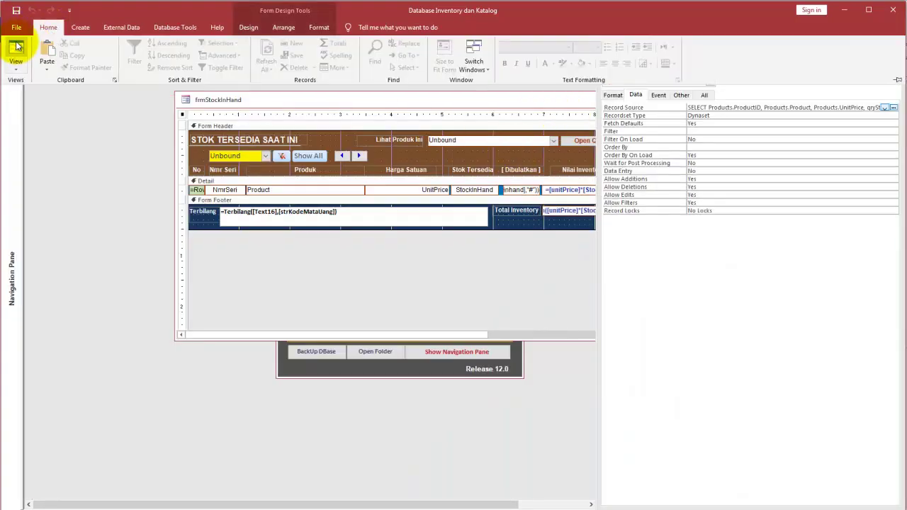
pyautogui.click(16, 44)
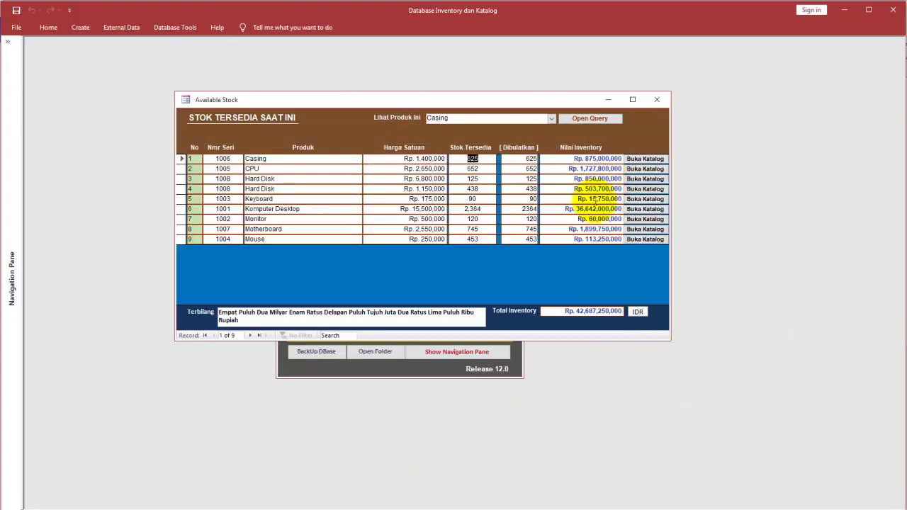
pyautogui.click(657, 100)
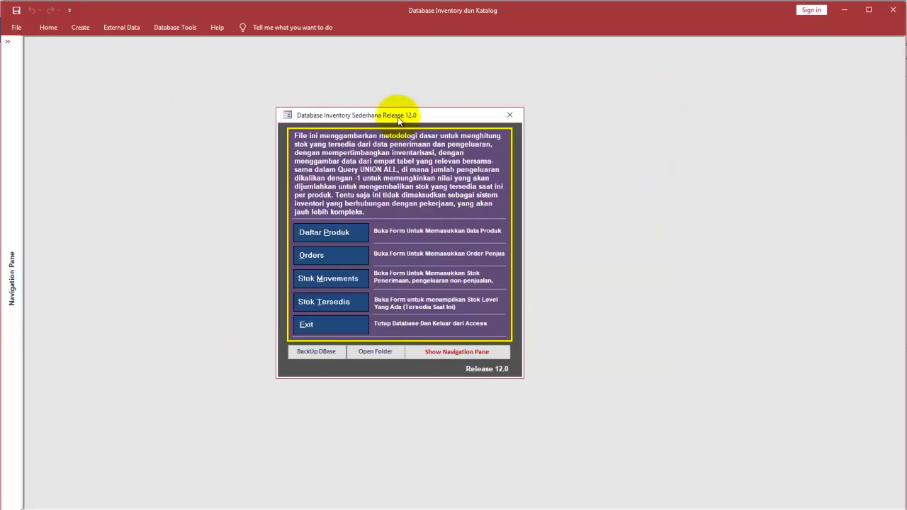
pyautogui.moveTo(401, 113); pyautogui.dragTo(302, 109)
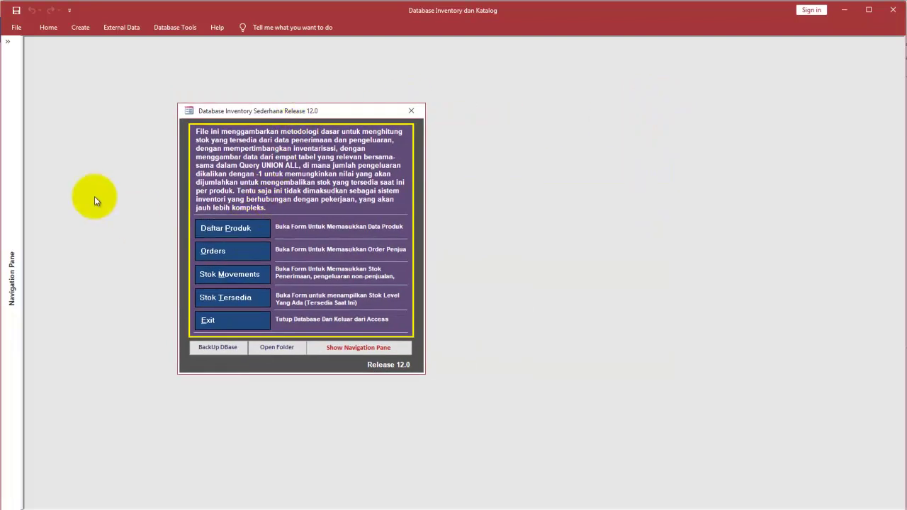
# Step: From the Navigation Pane, open frmProducts and frmOrders and arrange them beside the main menu
pyautogui.click(8, 41)
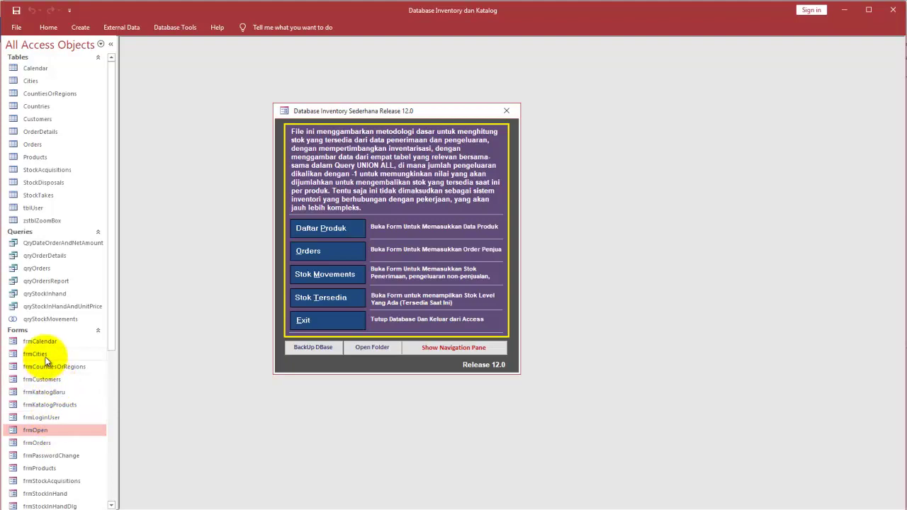
pyautogui.doubleClick(43, 469)
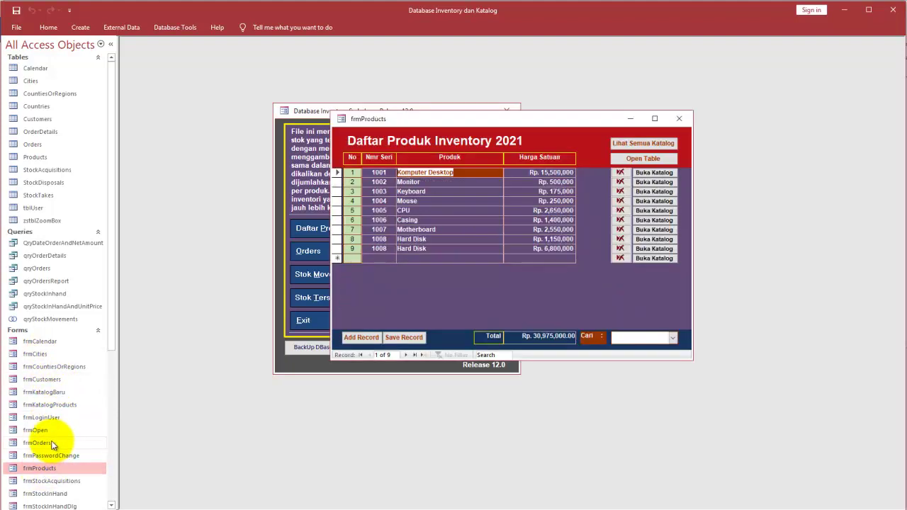
pyautogui.doubleClick(52, 442)
pyautogui.moveTo(432, 90); pyautogui.dragTo(602, 127)
pyautogui.moveTo(297, 111); pyautogui.dragTo(188, 115)
pyautogui.moveTo(384, 115); pyautogui.dragTo(346, 104)
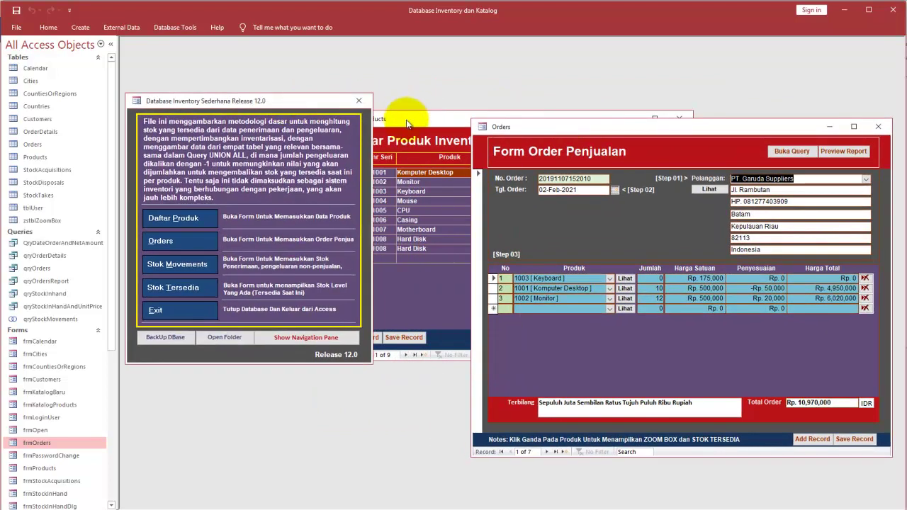
pyautogui.moveTo(405, 115); pyautogui.dragTo(472, 48)
pyautogui.moveTo(847, 122); pyautogui.dragTo(768, 191)
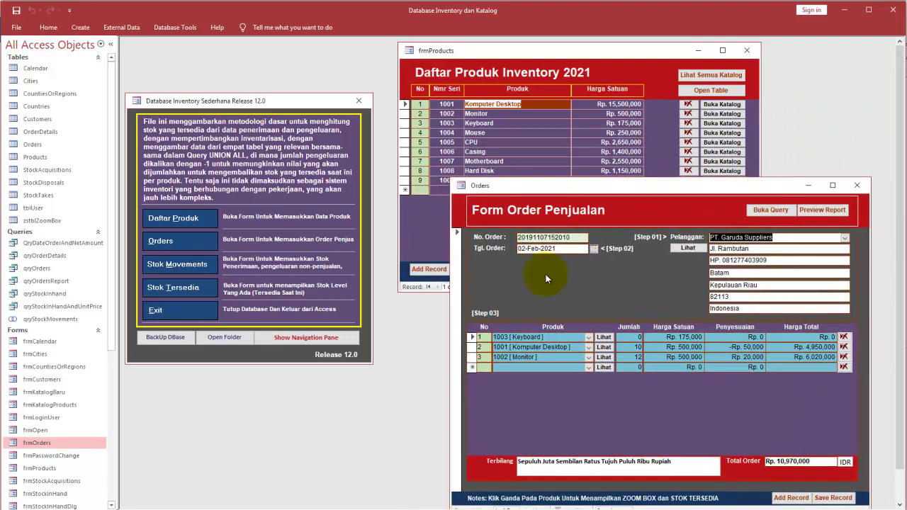
# Step: Open frmStockAcquisitions and frmStockInHand, position them, and bring Orders to the front
pyautogui.doubleClick(51, 468)
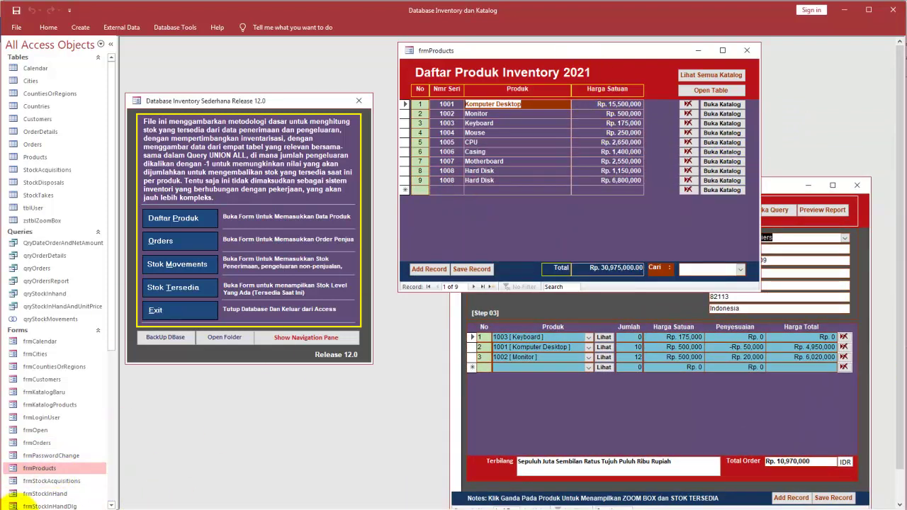
pyautogui.scroll(-3, 113, 371)
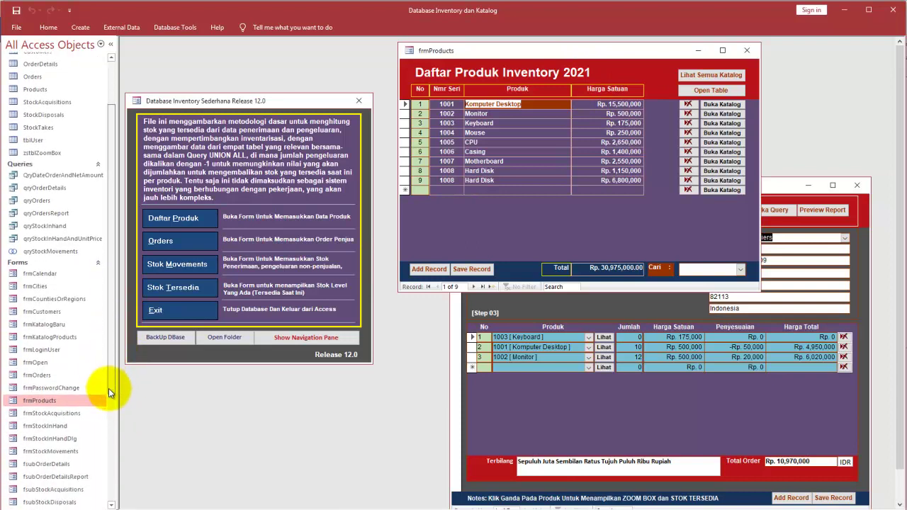
pyautogui.scroll(-1, 110, 409)
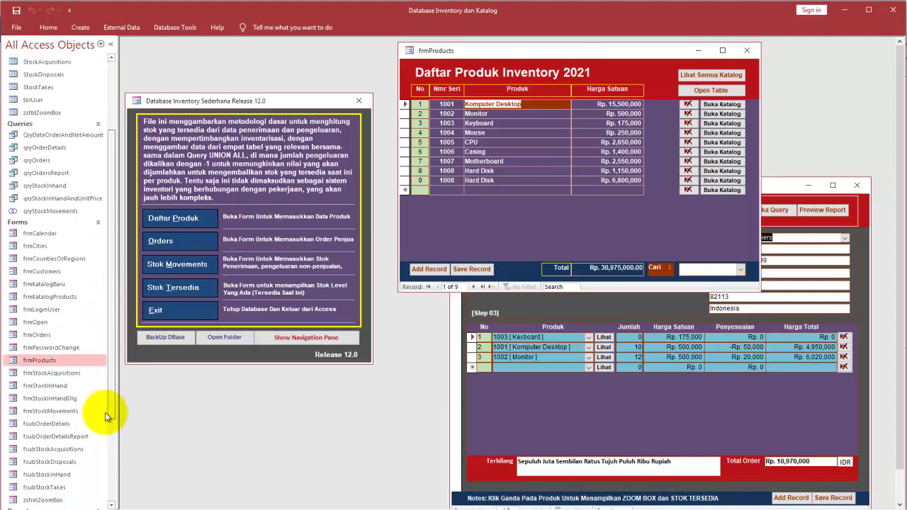
pyautogui.doubleClick(71, 374)
pyautogui.moveTo(368, 108); pyautogui.dragTo(216, 259)
pyautogui.doubleClick(61, 385)
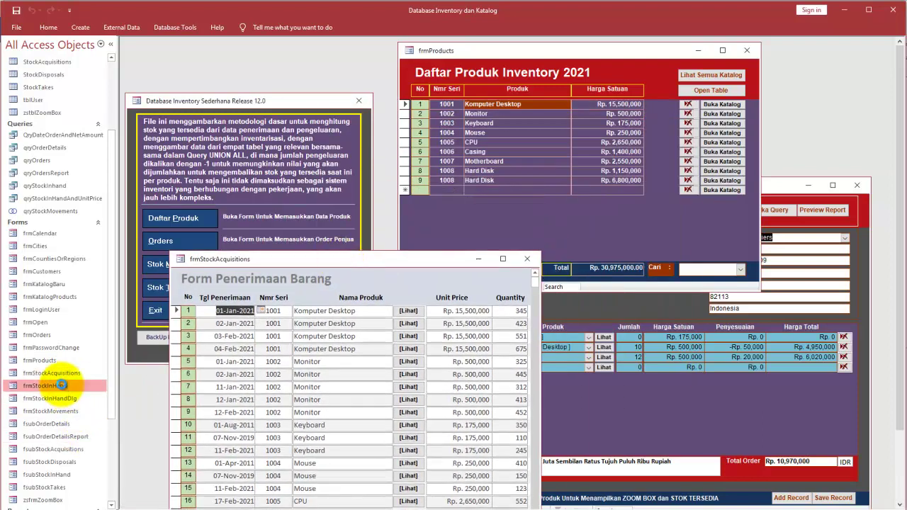
pyautogui.moveTo(501, 130); pyautogui.dragTo(372, 228)
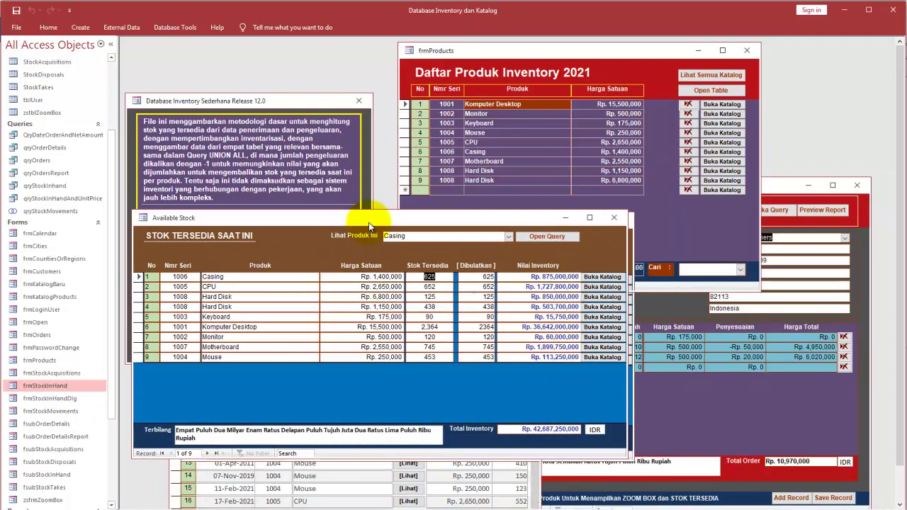
pyautogui.click(780, 186)
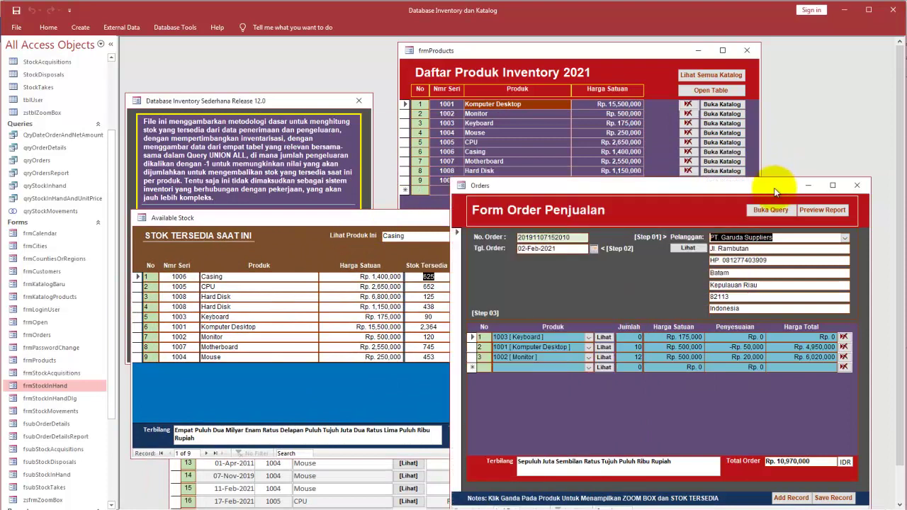
pyautogui.moveTo(610, 193); pyautogui.dragTo(629, 204)
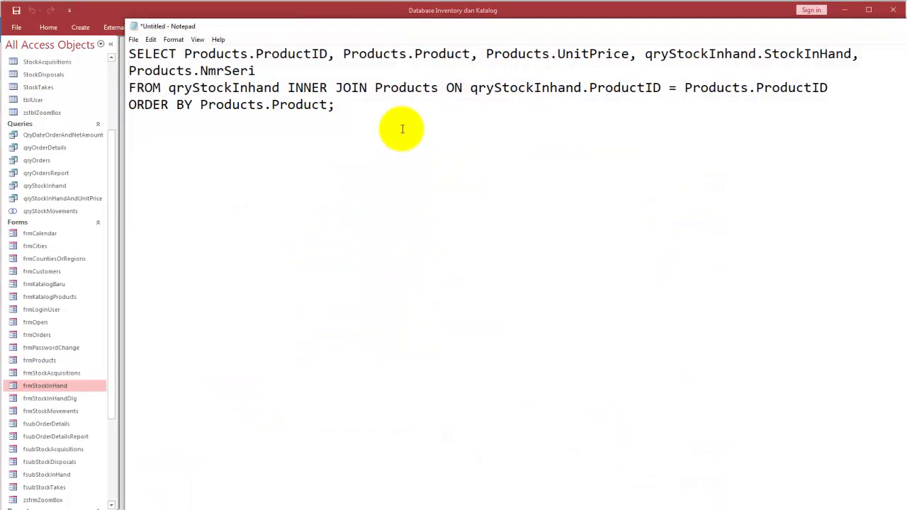
# Step: Replace Notepad's query with the customer's phone number and shrink the window from the top
pyautogui.hotkey('ctrl', 'a')
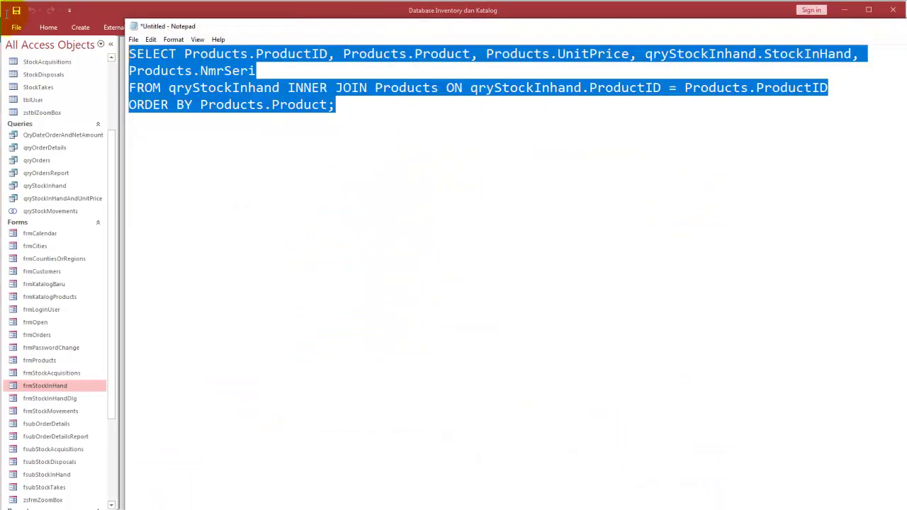
pyautogui.press('Return')
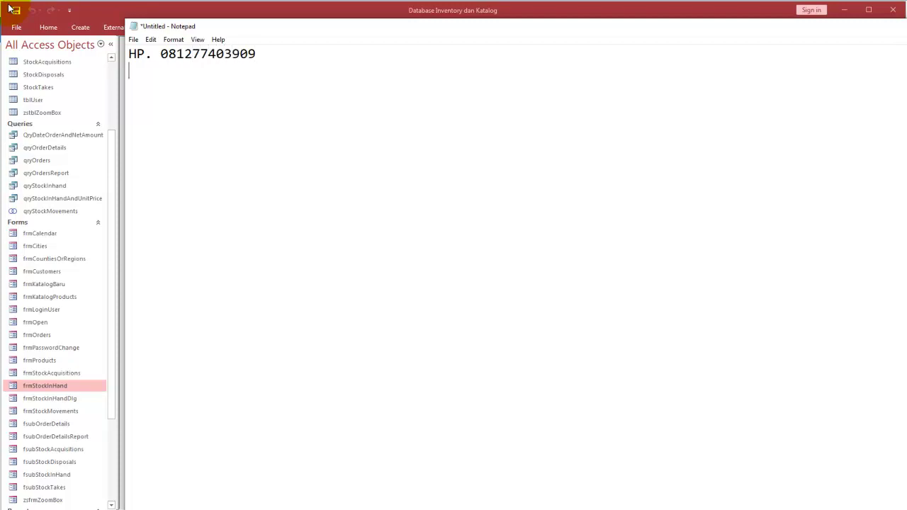
pyautogui.moveTo(474, 22); pyautogui.dragTo(449, 252)
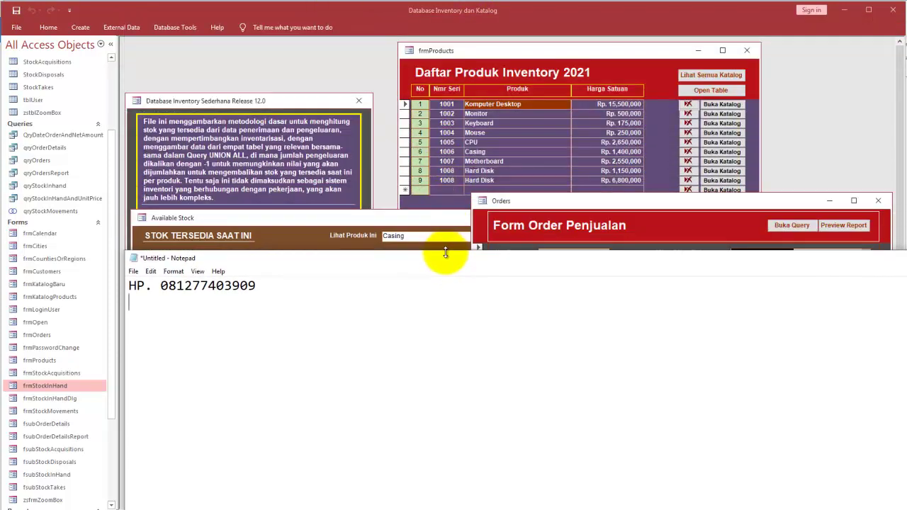
# Step: Add a second line reading 'harga sepesial...' and shrink Notepad further
pyautogui.click(279, 285)
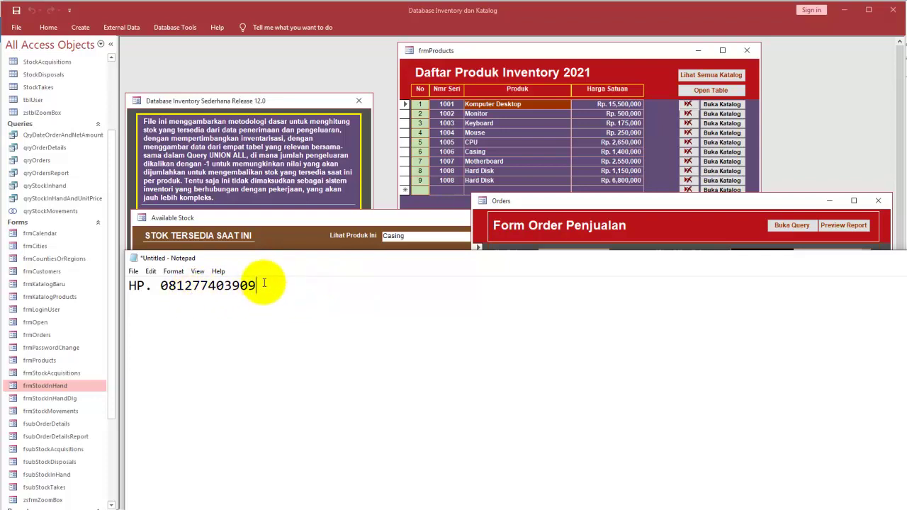
pyautogui.press('Return')
pyautogui.write('harga sepesial...')
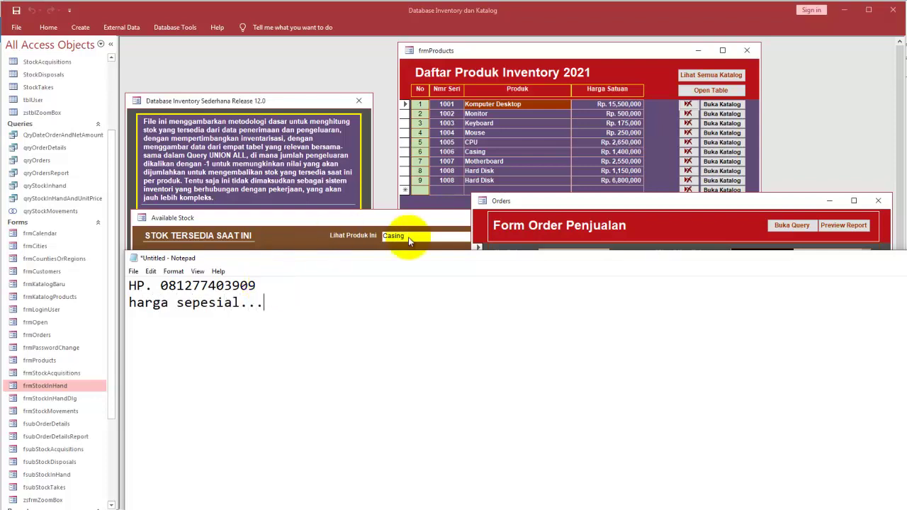
pyautogui.moveTo(415, 252); pyautogui.dragTo(411, 331)
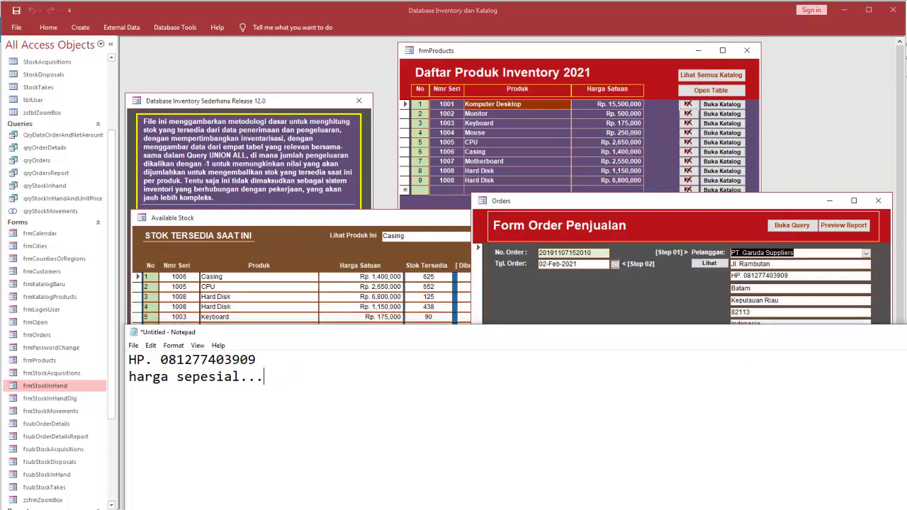
# Step: Narrow the Notepad note and minimize it, uncovering the Orders form totalling Rp. 10,970,000
pyautogui.click(805, 113)
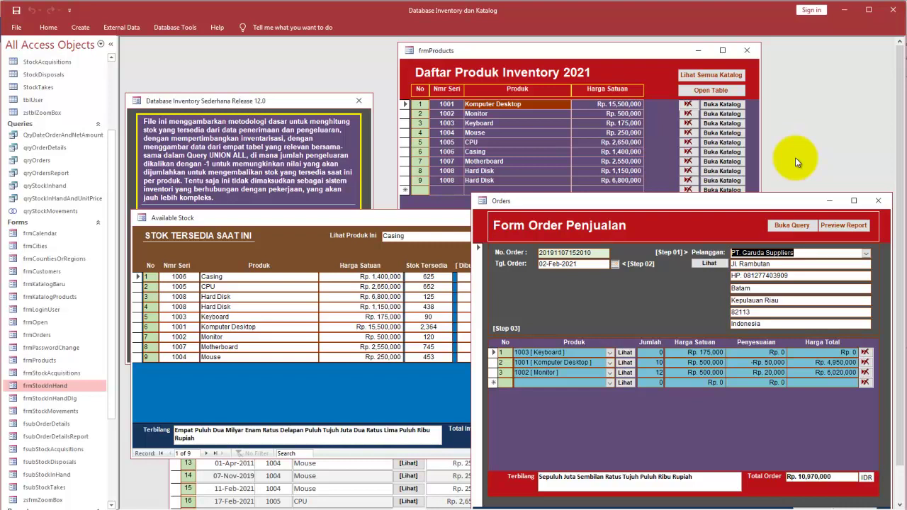
pyautogui.hotkey('alt', 'Tab')
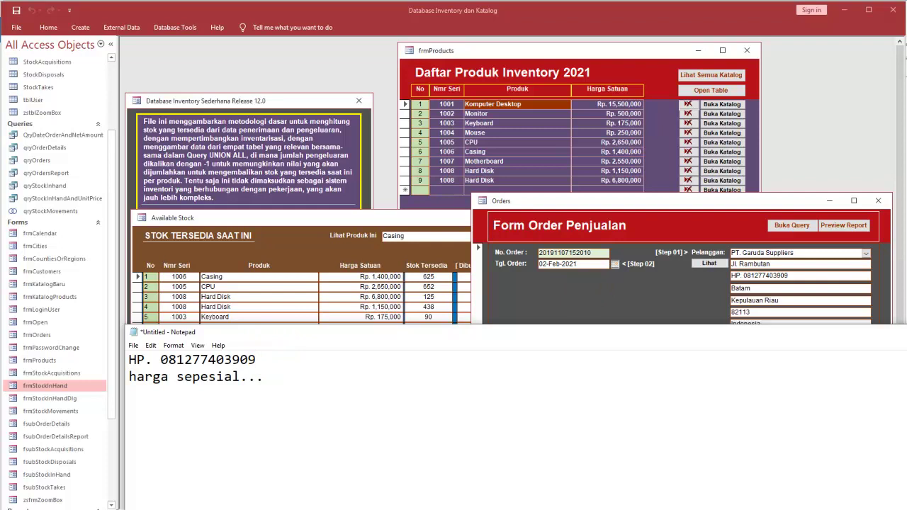
pyautogui.moveTo(906, 363); pyautogui.dragTo(898, 364)
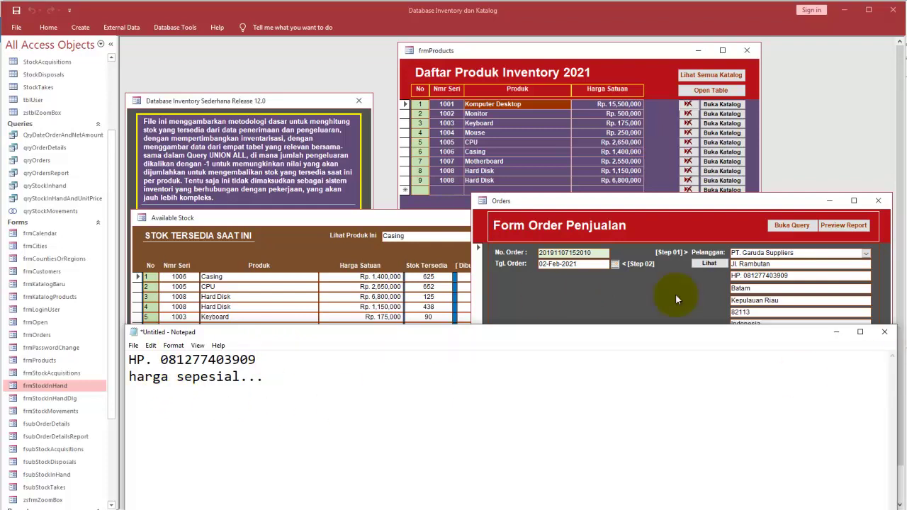
pyautogui.click(837, 333)
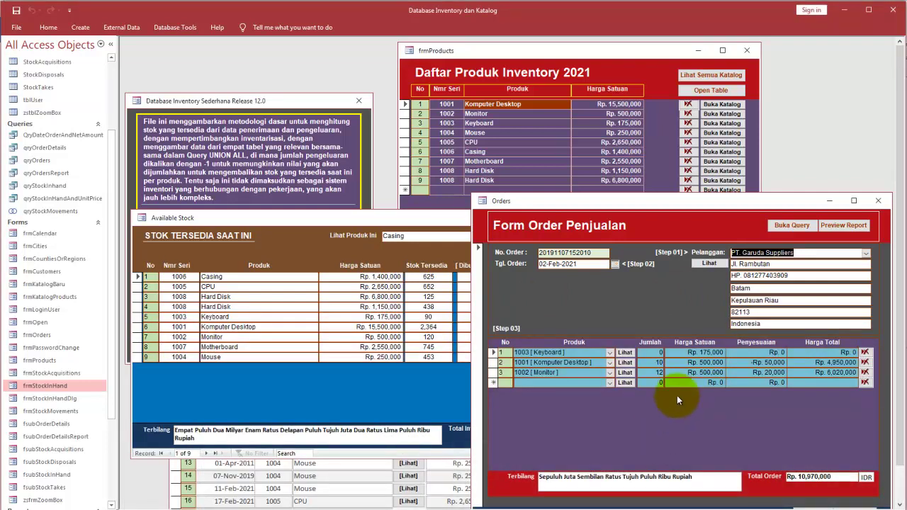